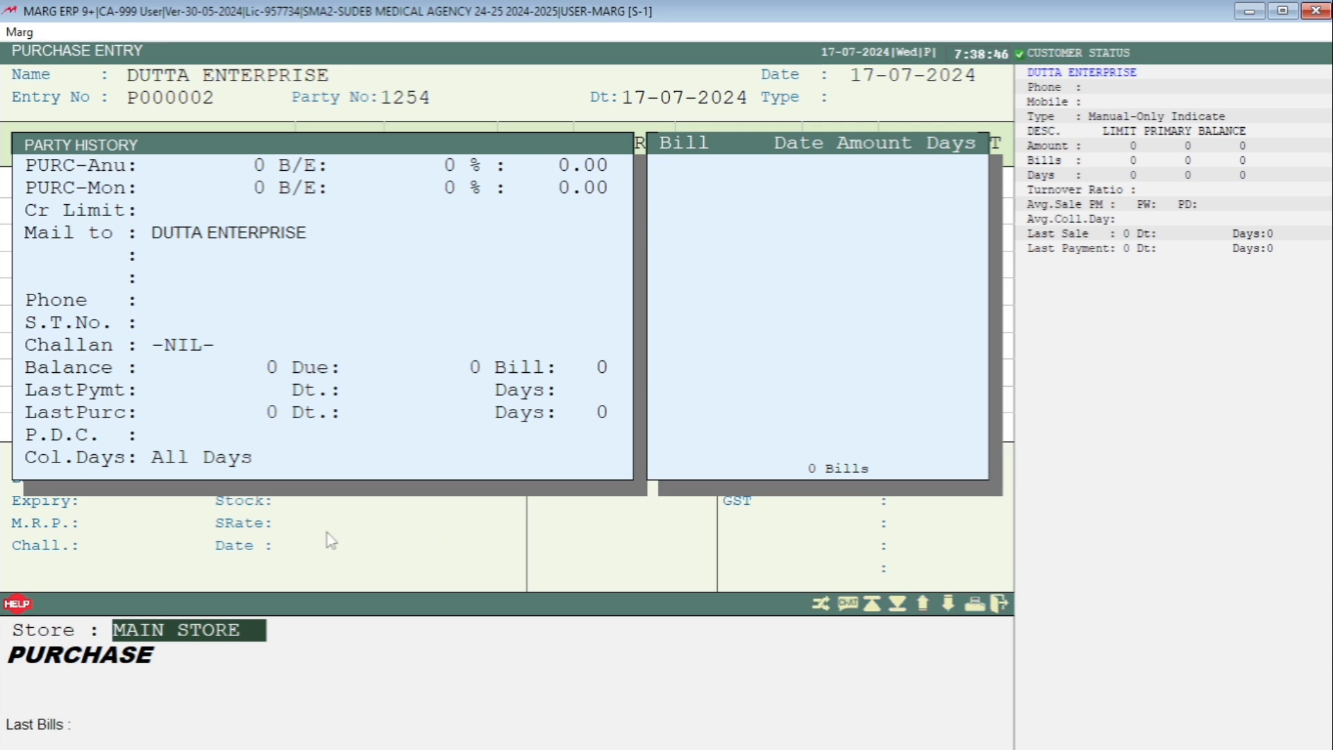
- View the stores available for the purchase entry, and exit the entry without saving
click(243, 646)
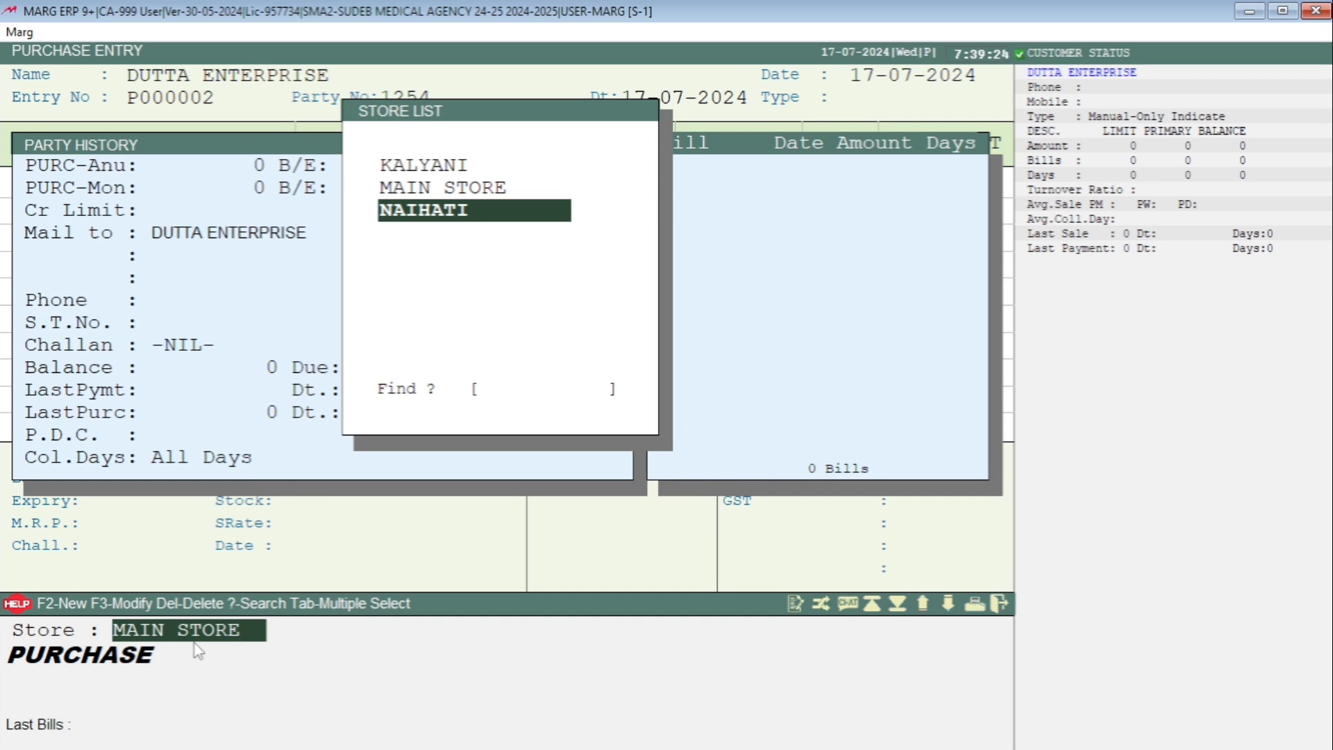
key(Escape)
key(Escape)
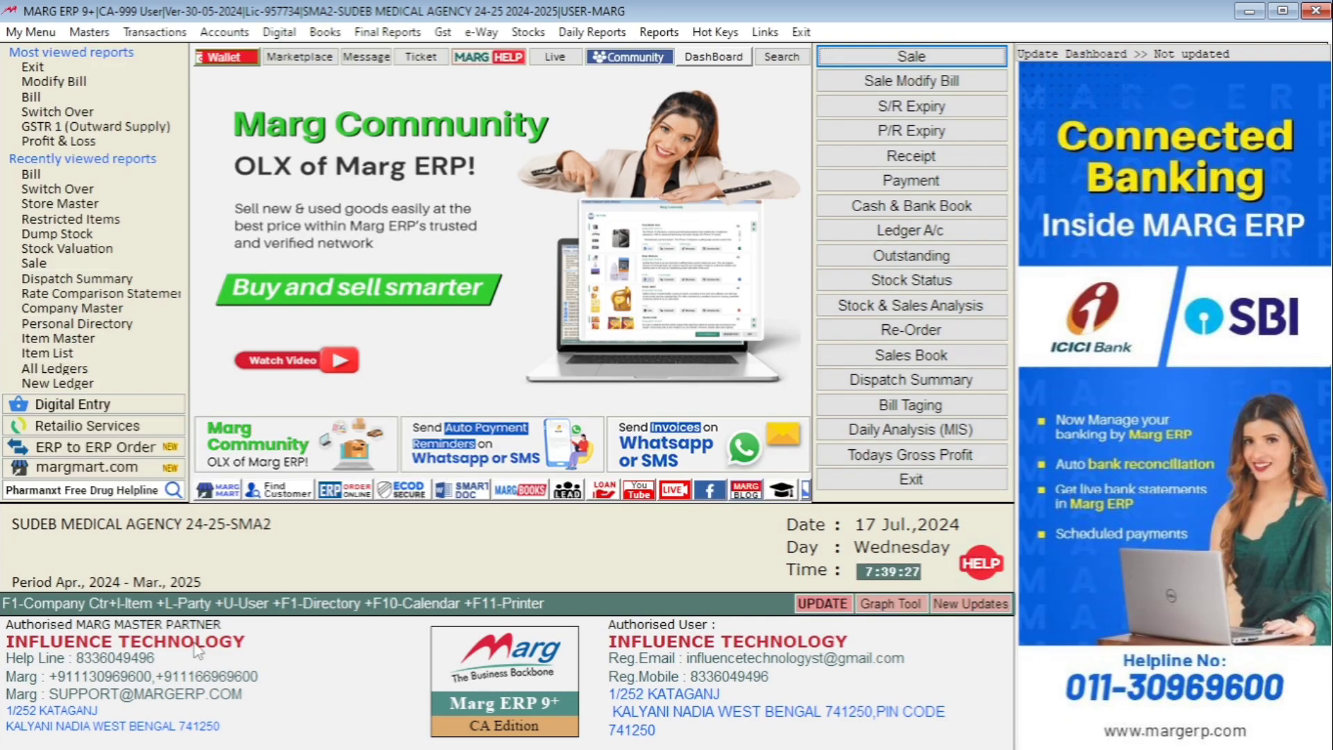
click(92, 31)
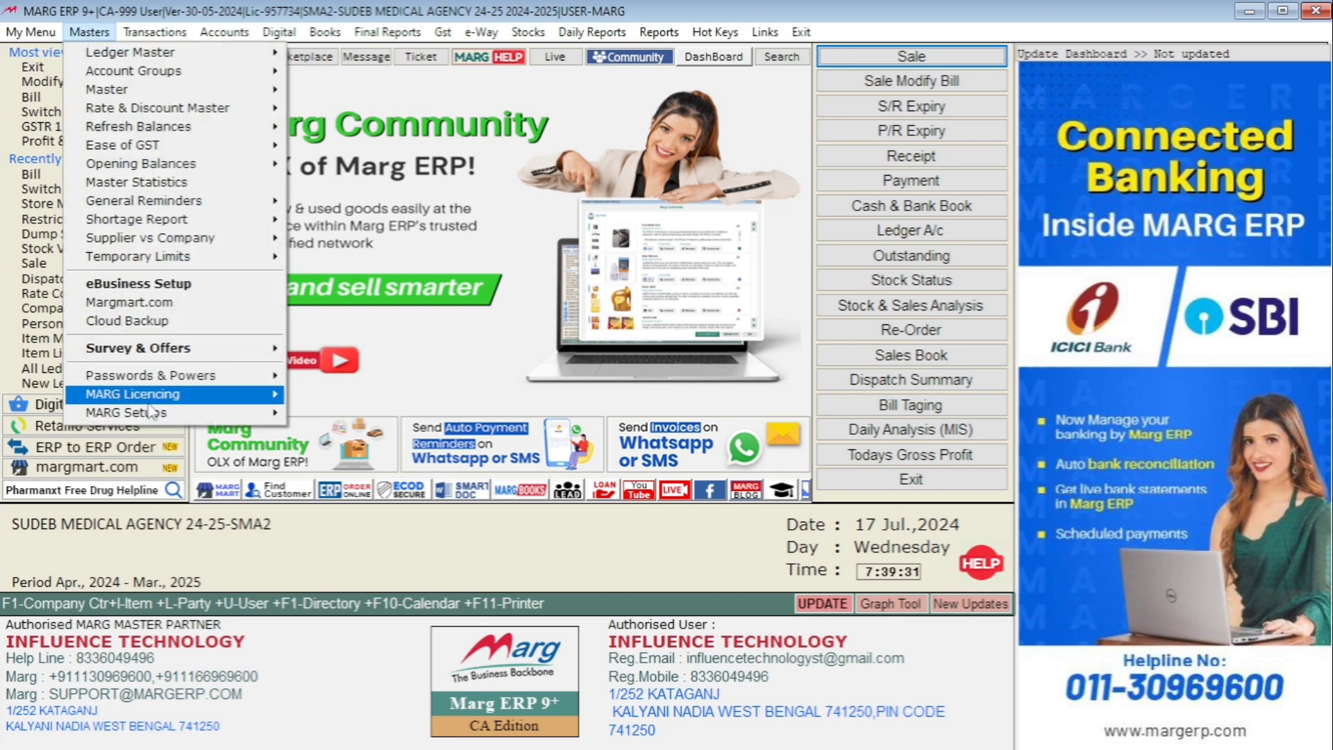
mouse_move(152, 412)
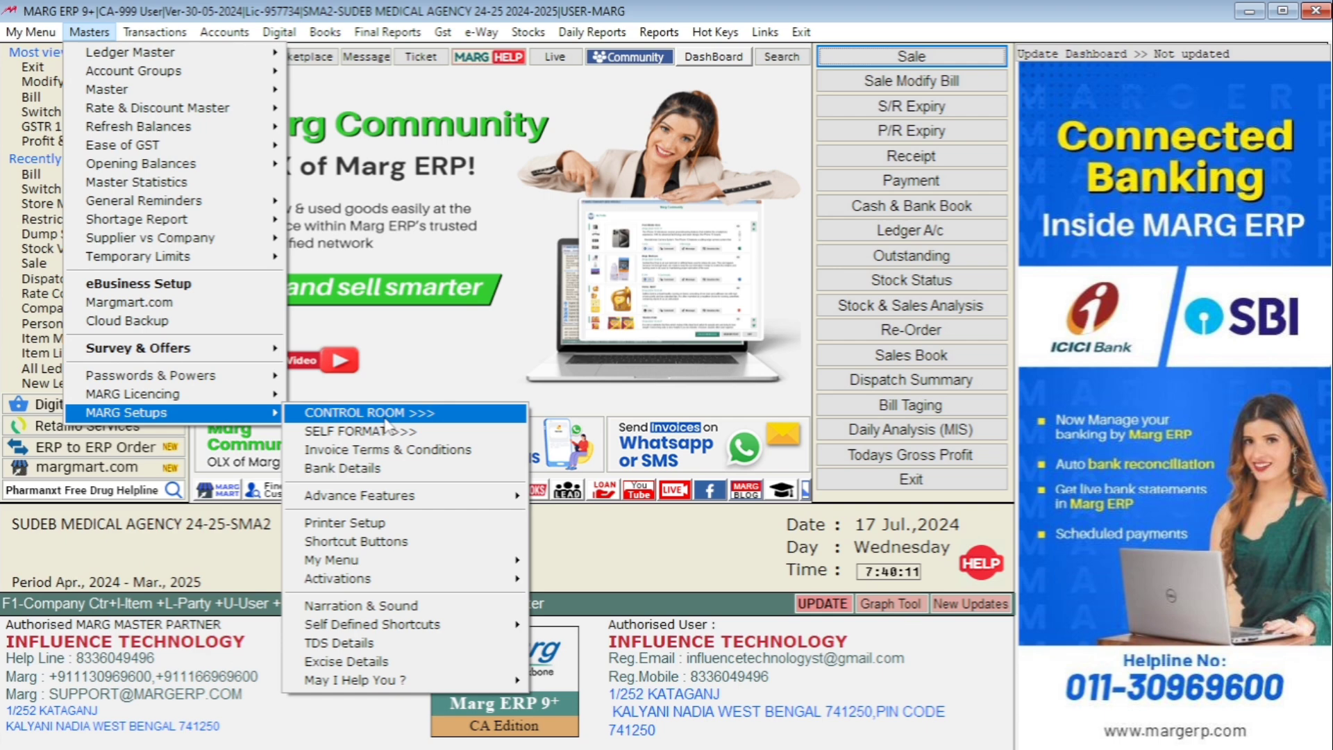
click(643, 585)
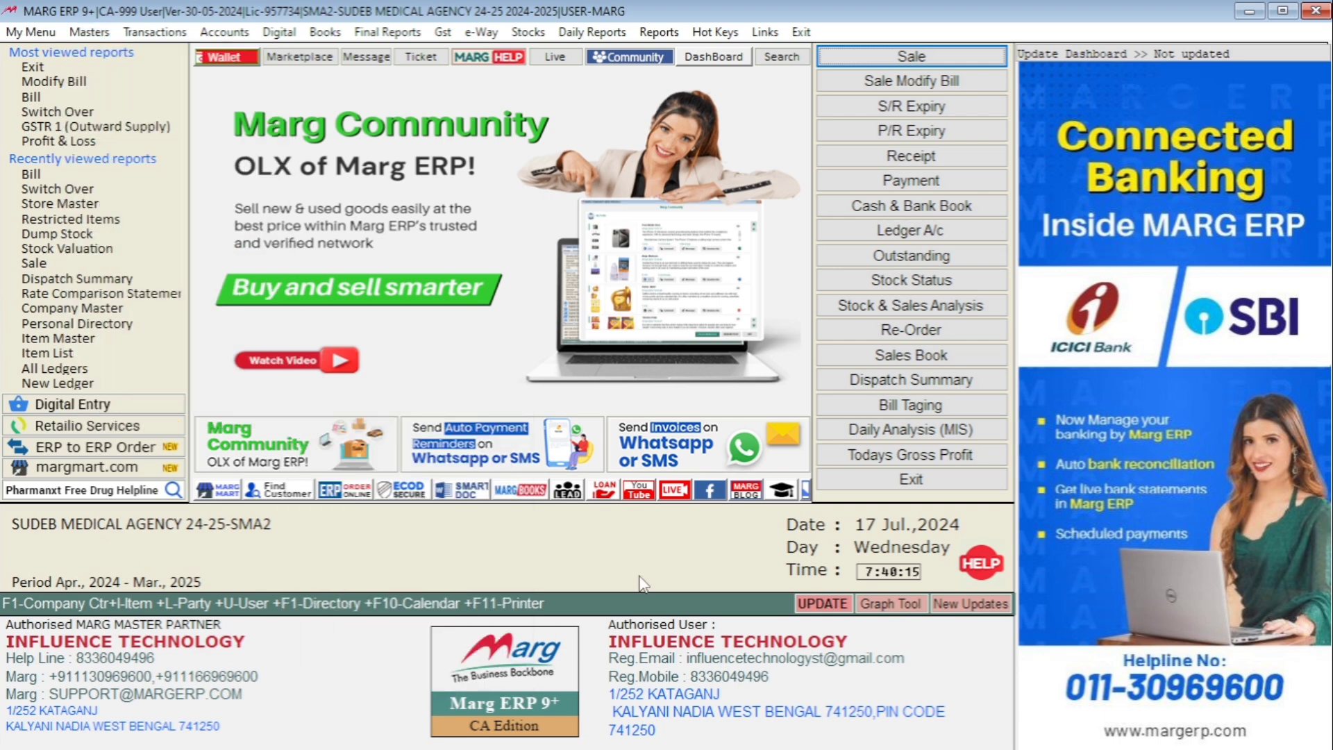
- Sign in through Change User with the user ID marg
key(ctrl+u)
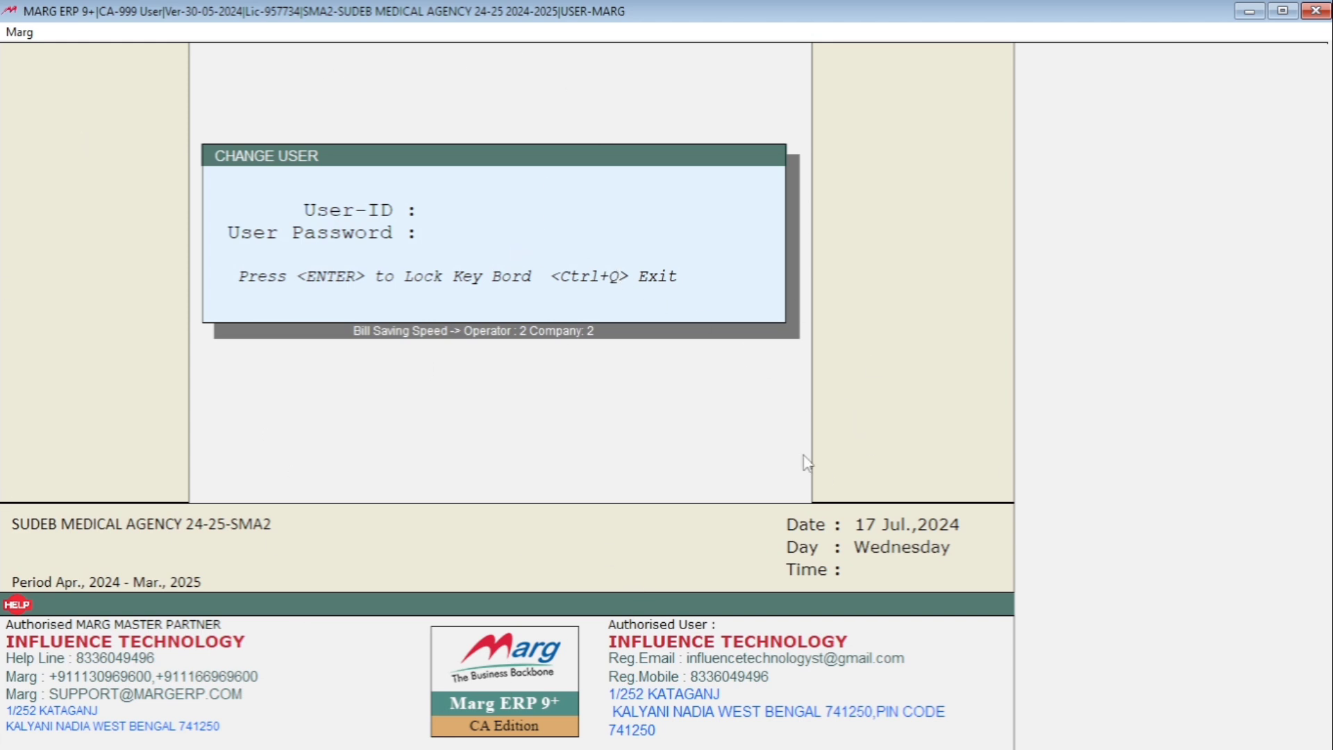
text(marg)
key(Return)
key(Return)
key(Return)
key(Return)
key(Return)
key(Return)
key(Return)
key(Return)
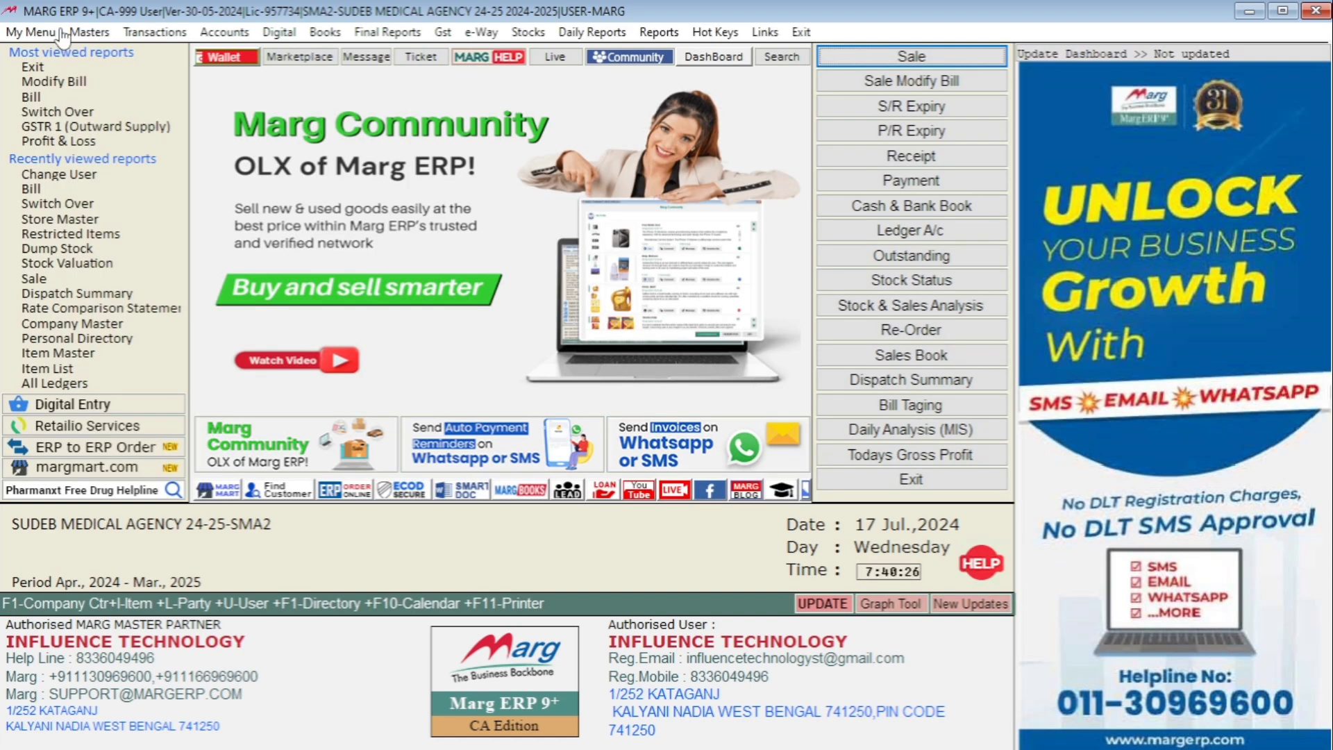
- Open the Control Room and search all settings for STORE
click(89, 32)
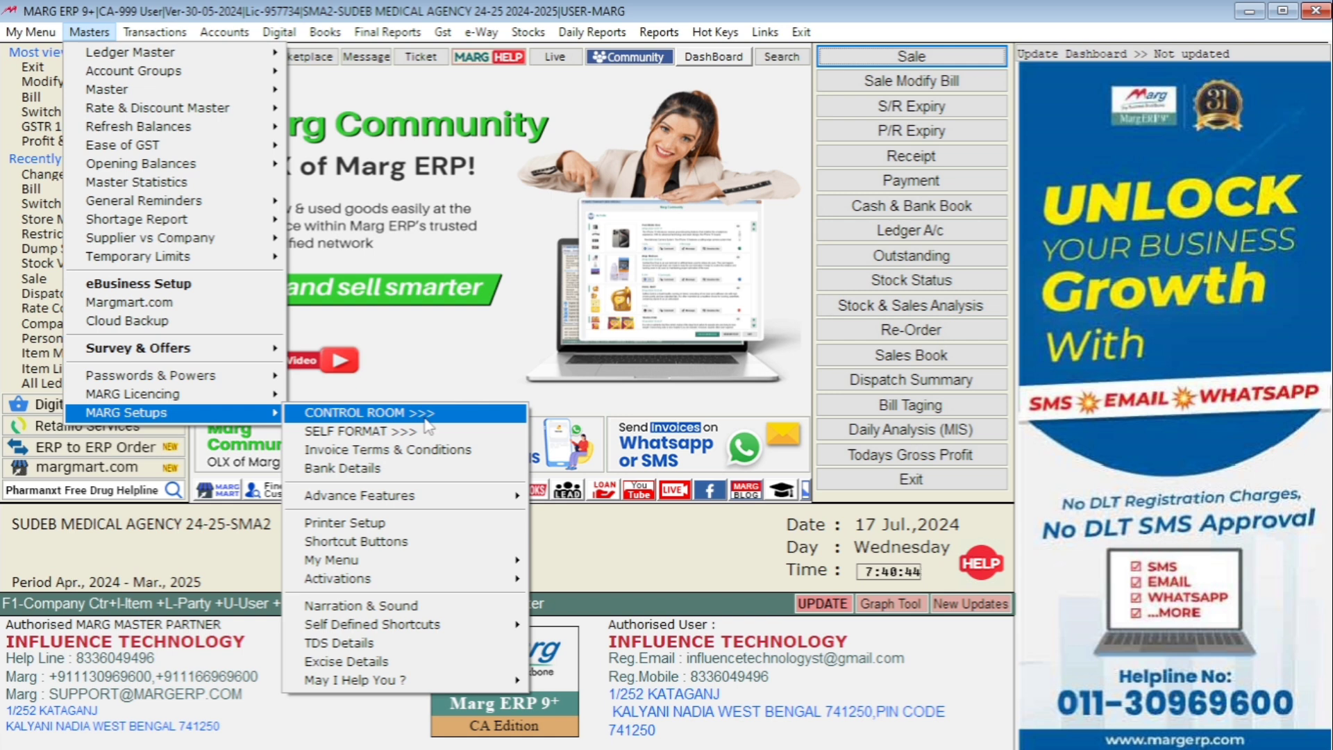
click(393, 419)
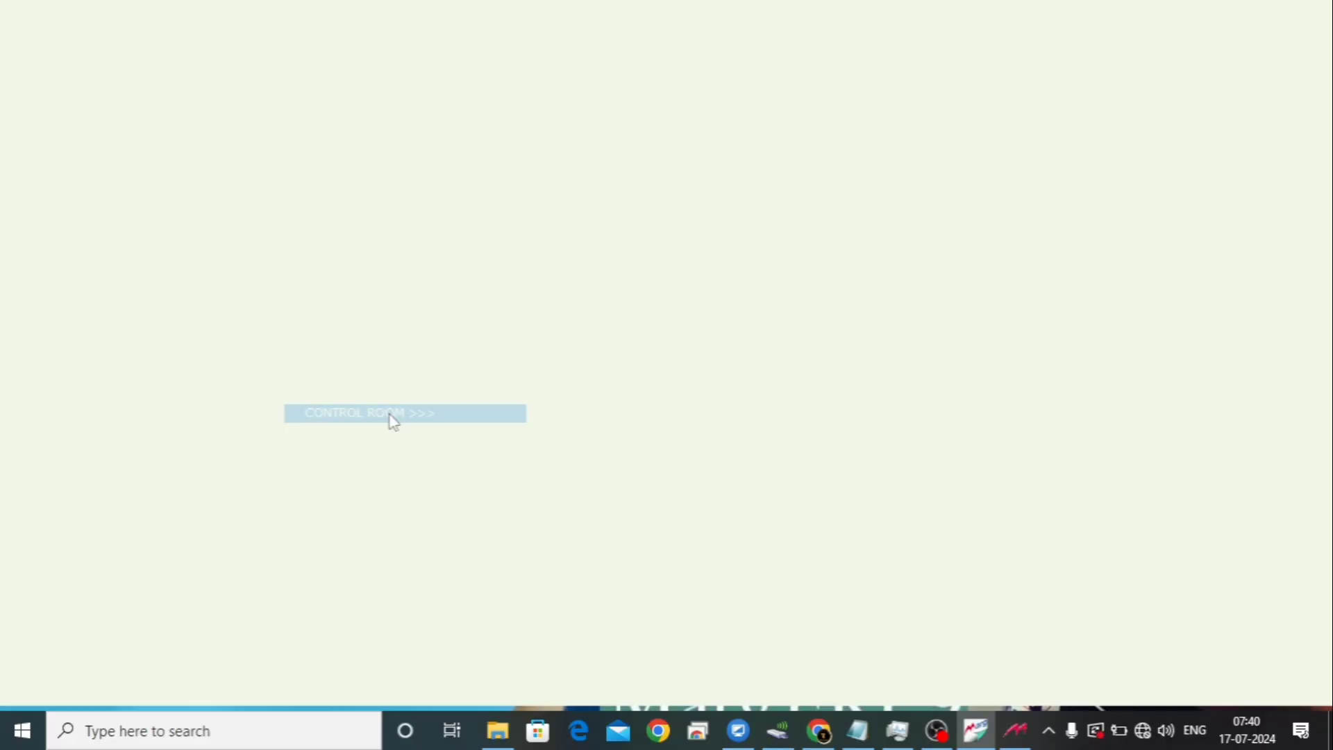
key(Return)
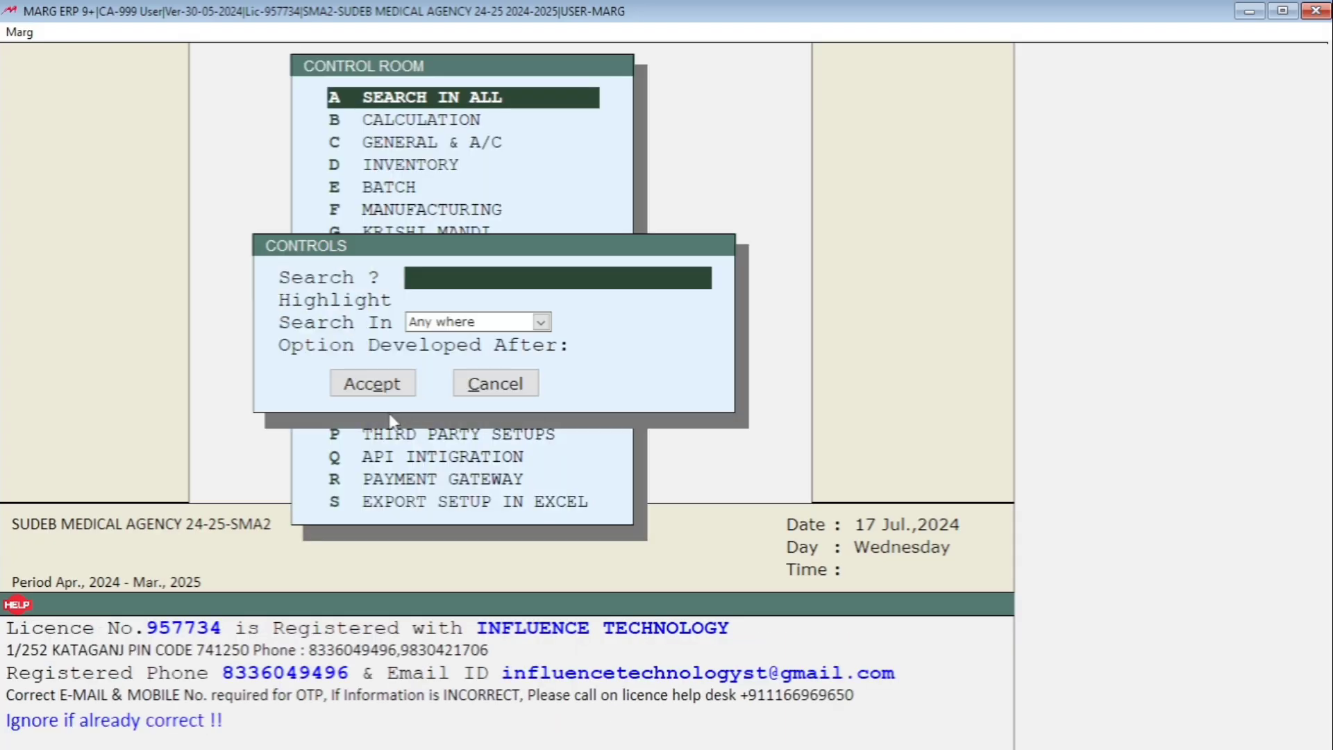
text(STORE)
key(Return)
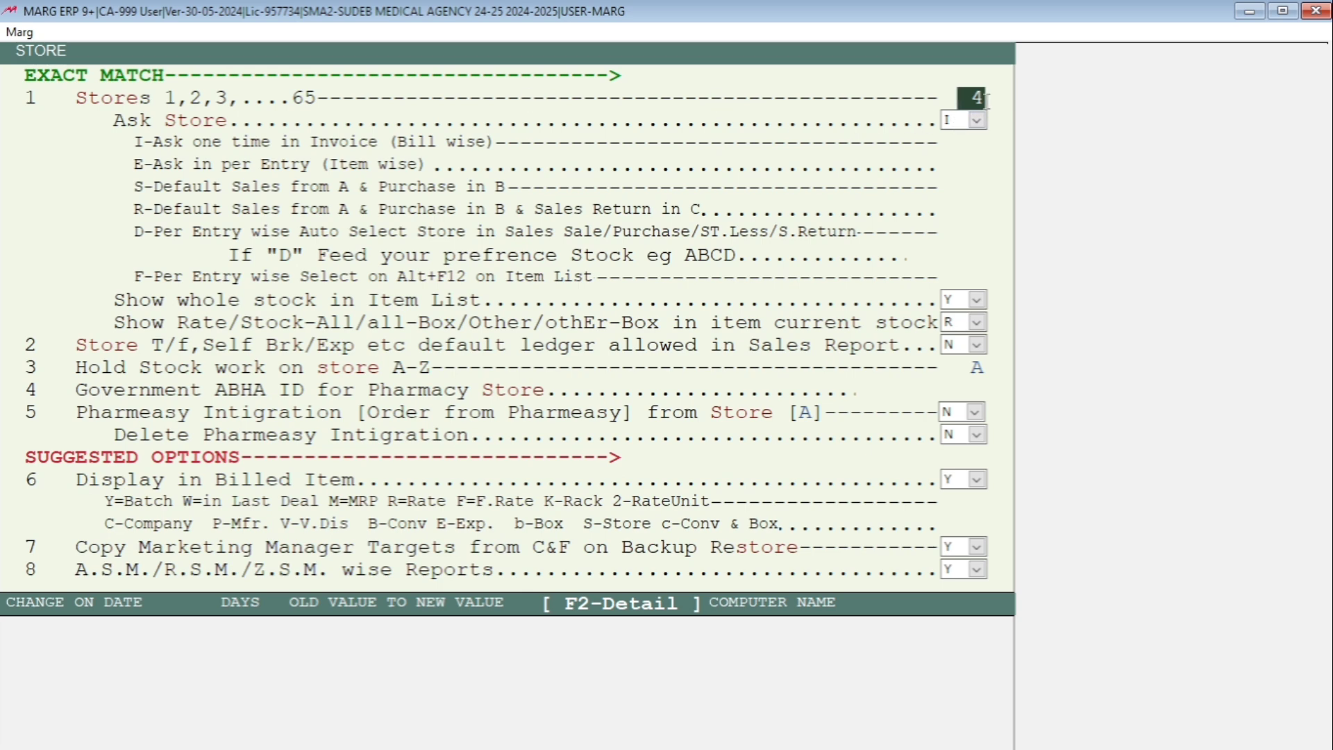
- Review the number of stores and the Ask Store choices, leave I selected, and exit the Control Room
key(Return)
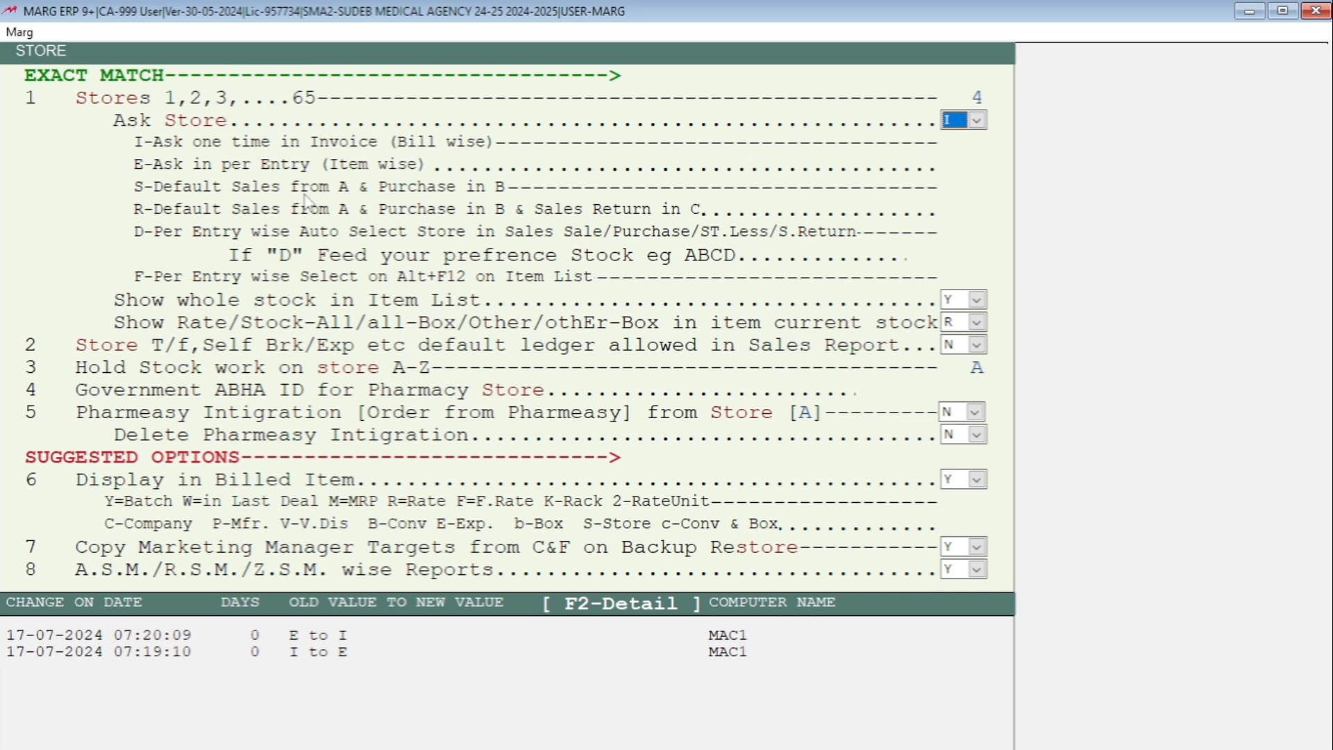
click(979, 120)
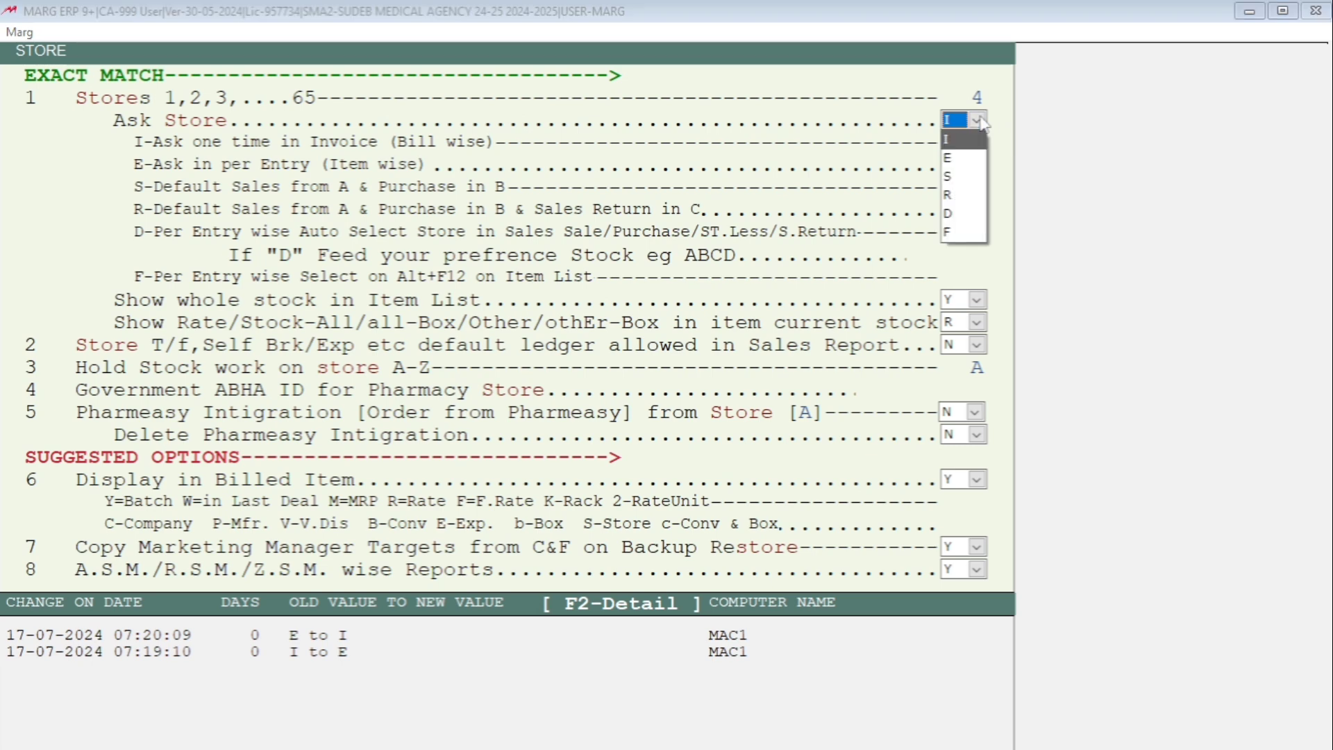
click(979, 121)
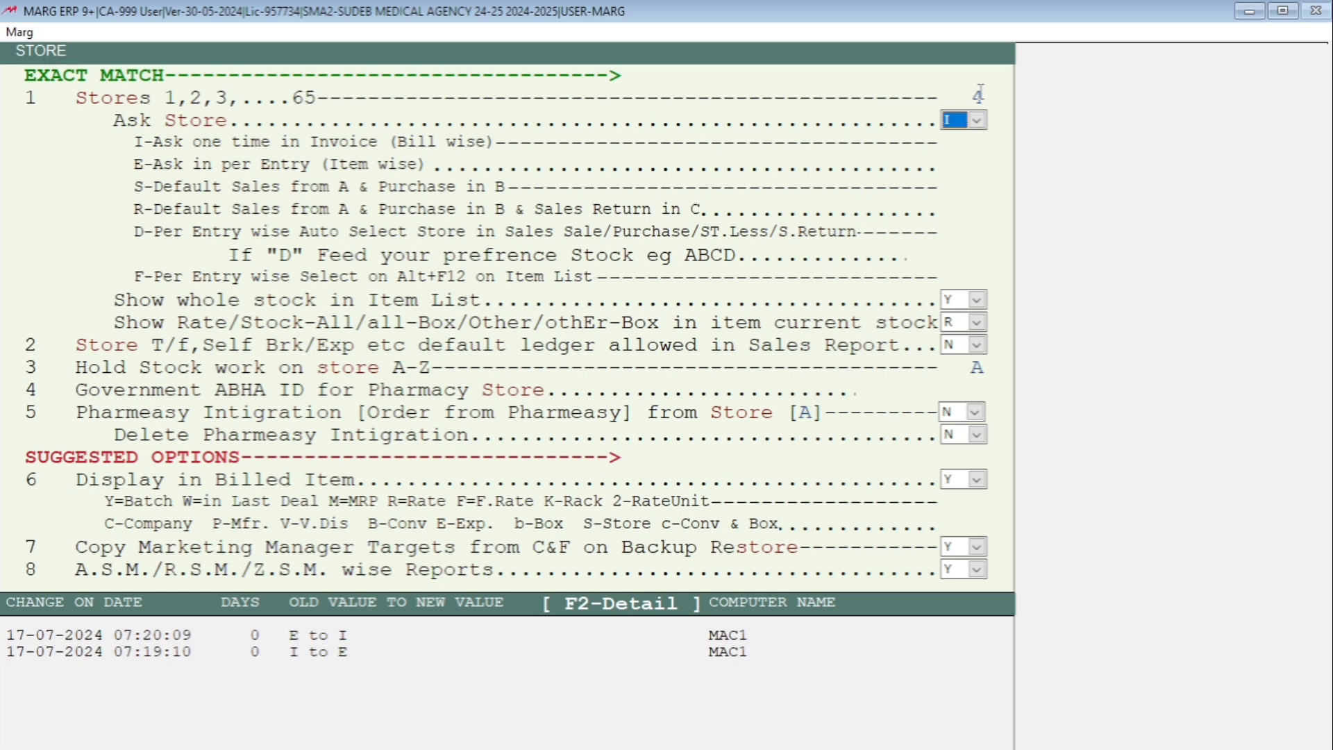
key(Return)
key(Escape)
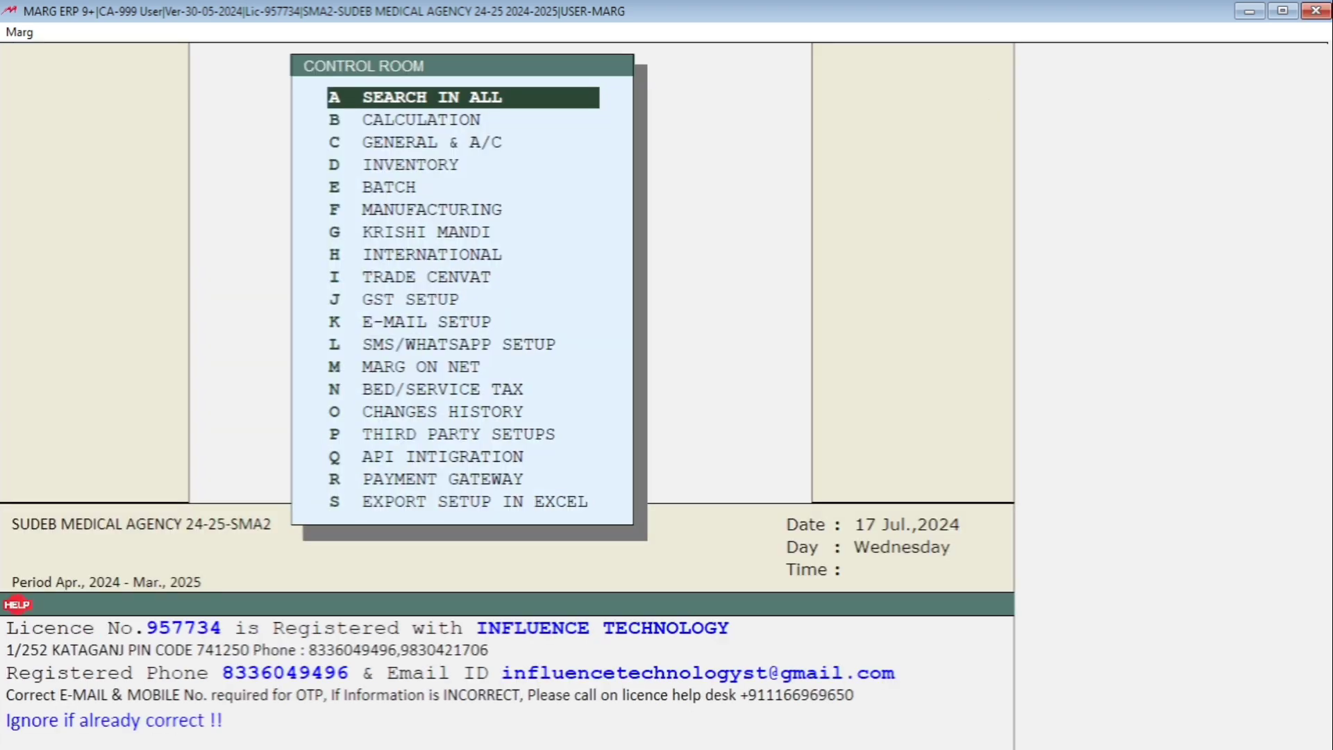
key(Escape)
key(Right)
key(Return)
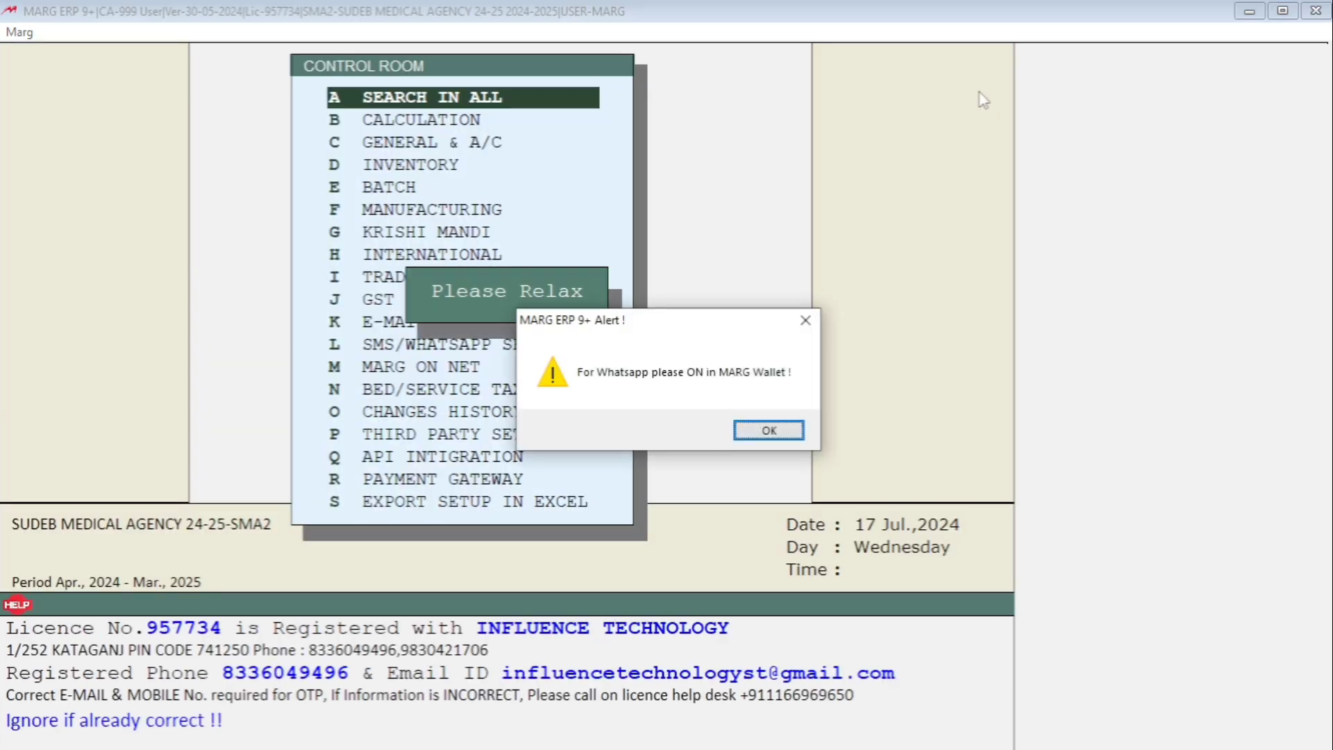
key(Return)
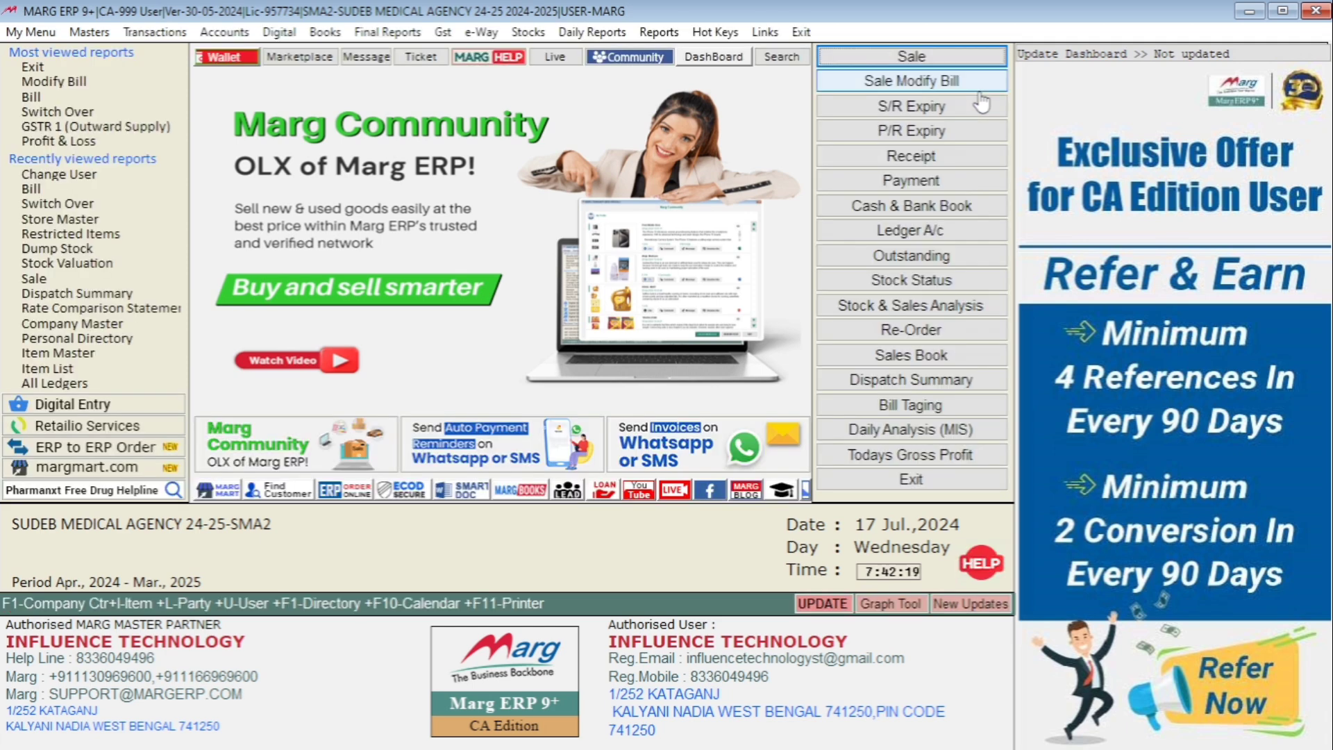
- Run Structure Verification on all data files without confirmation prompts, authorise it with SURE, and reopen the company SUDEB MEDICAL AGENCY 24-25
click(668, 33)
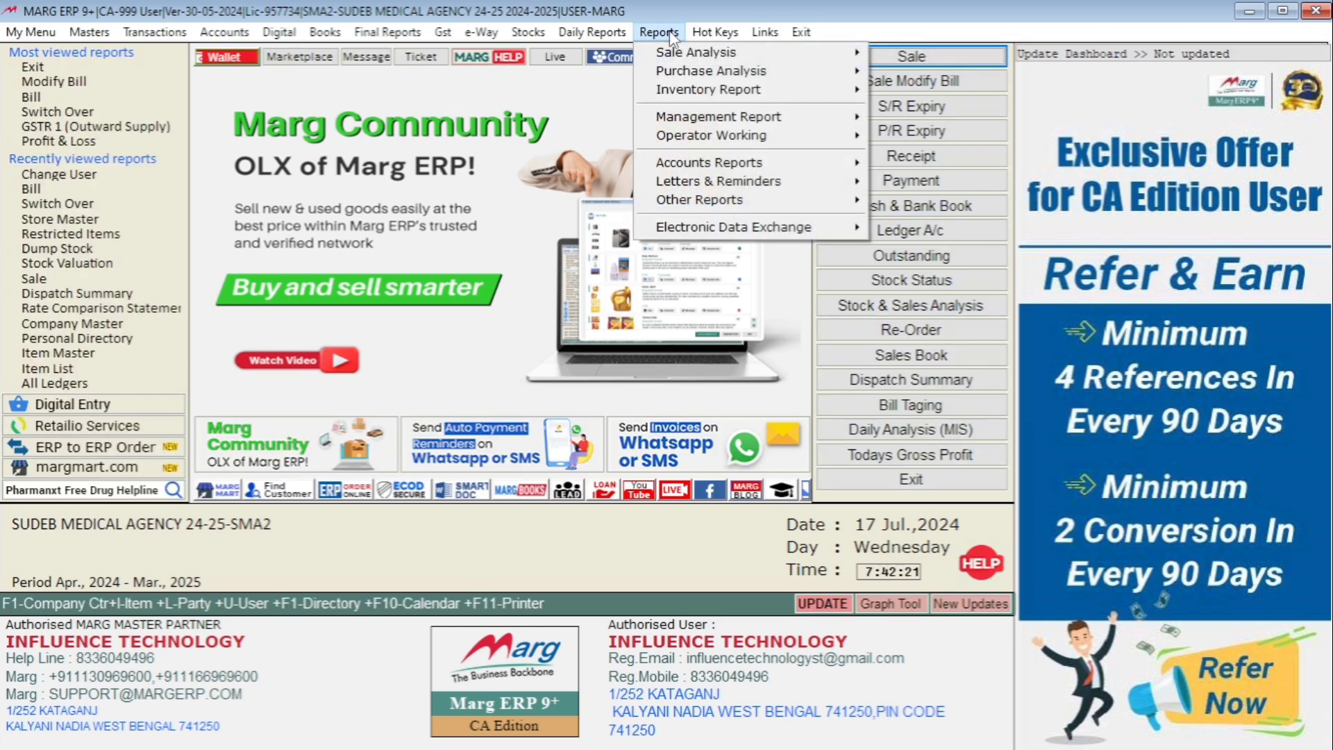
mouse_move(806, 118)
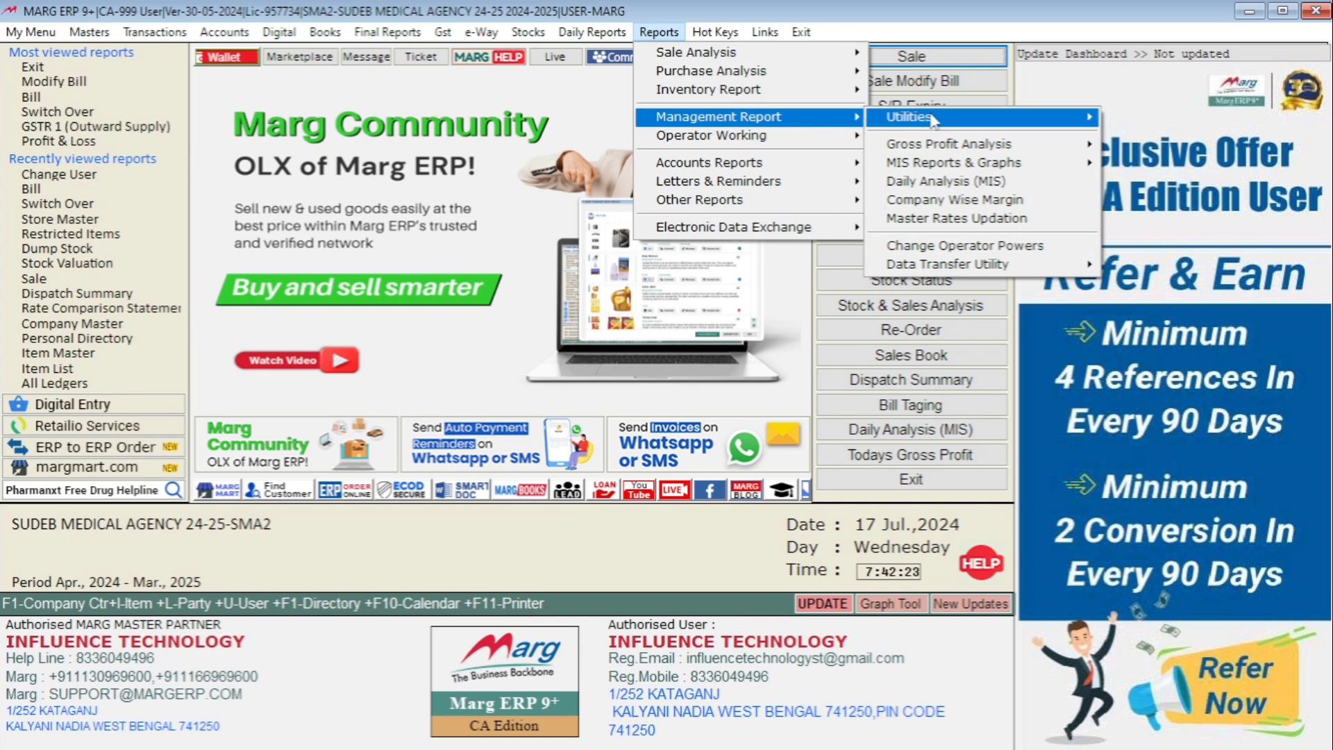
mouse_move(932, 122)
mouse_move(677, 356)
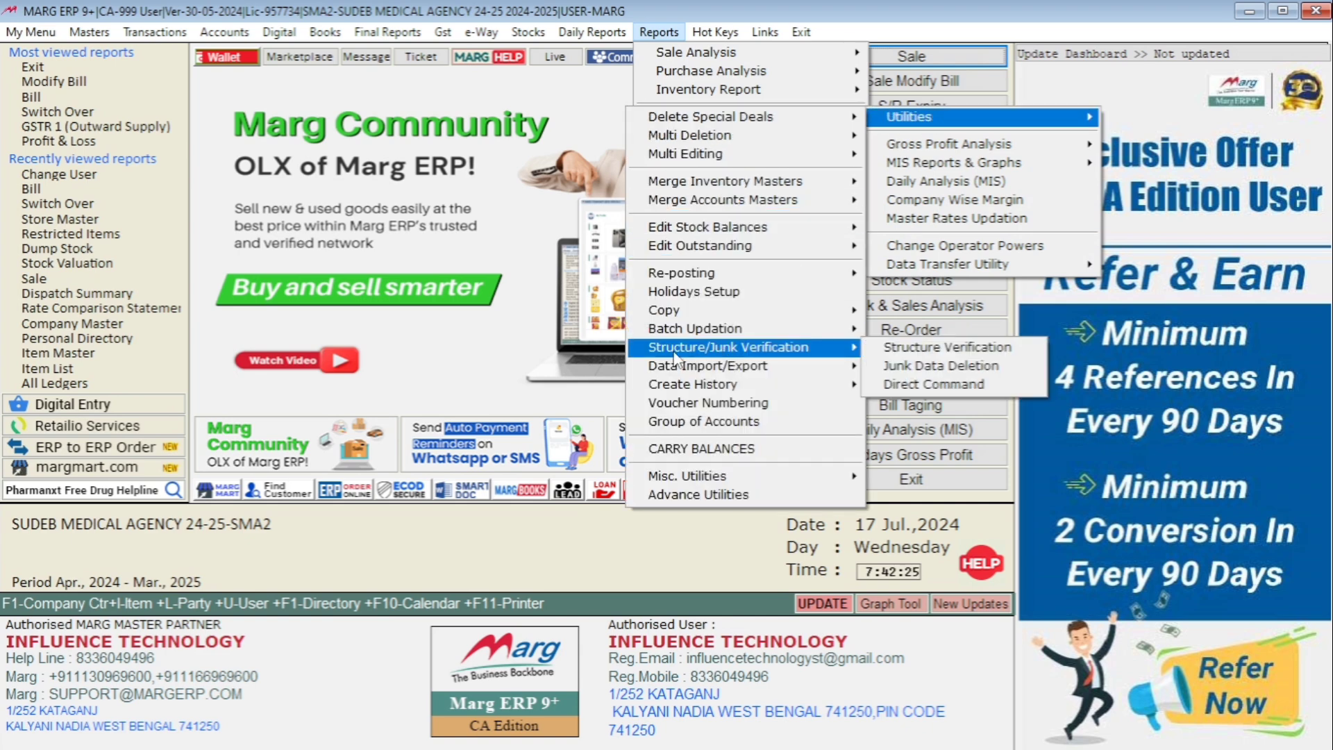
click(991, 356)
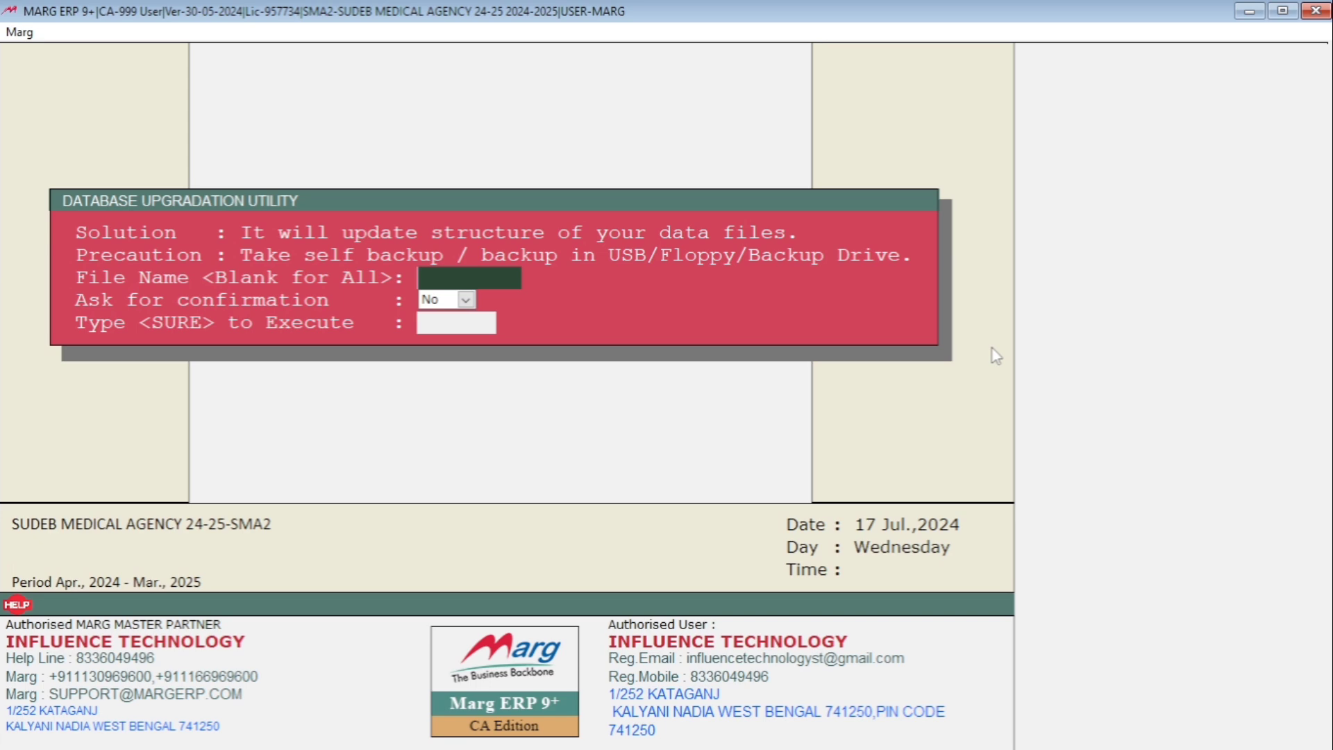
key(Return)
key(Return)
text(SURE)
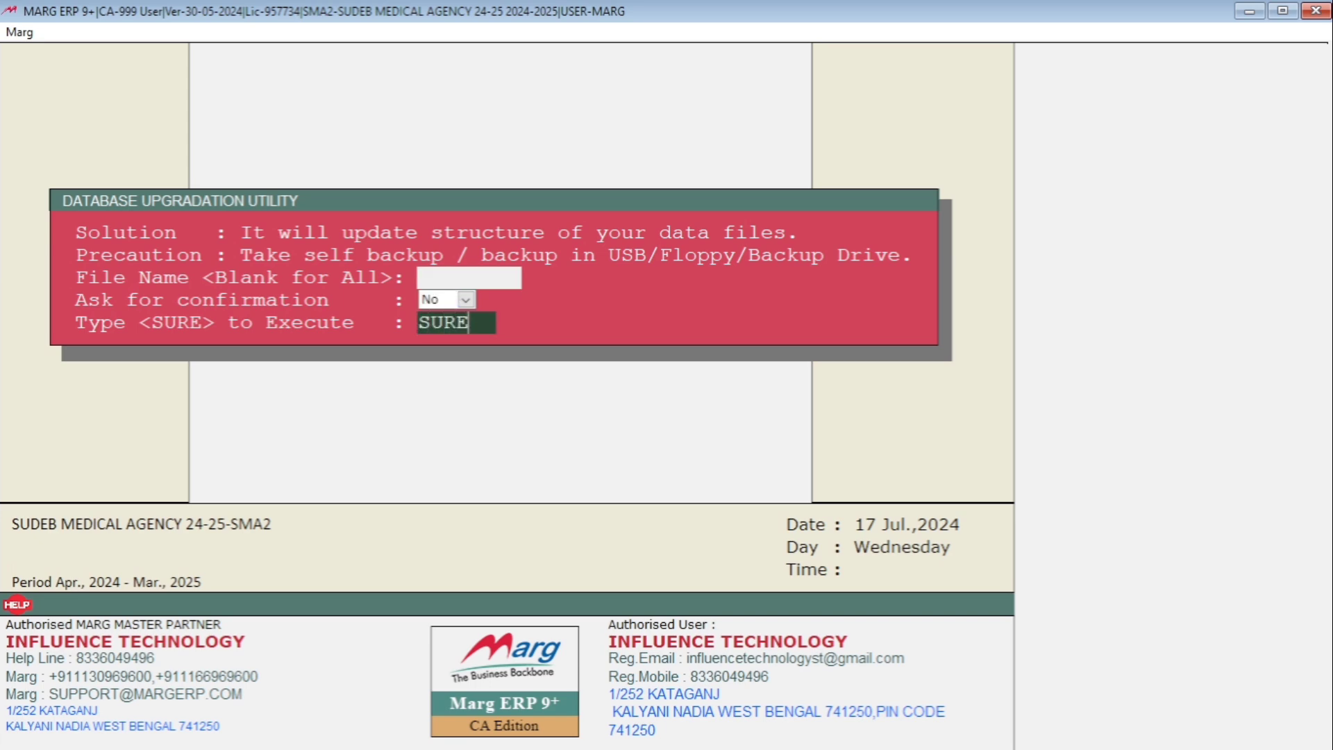
key(Return)
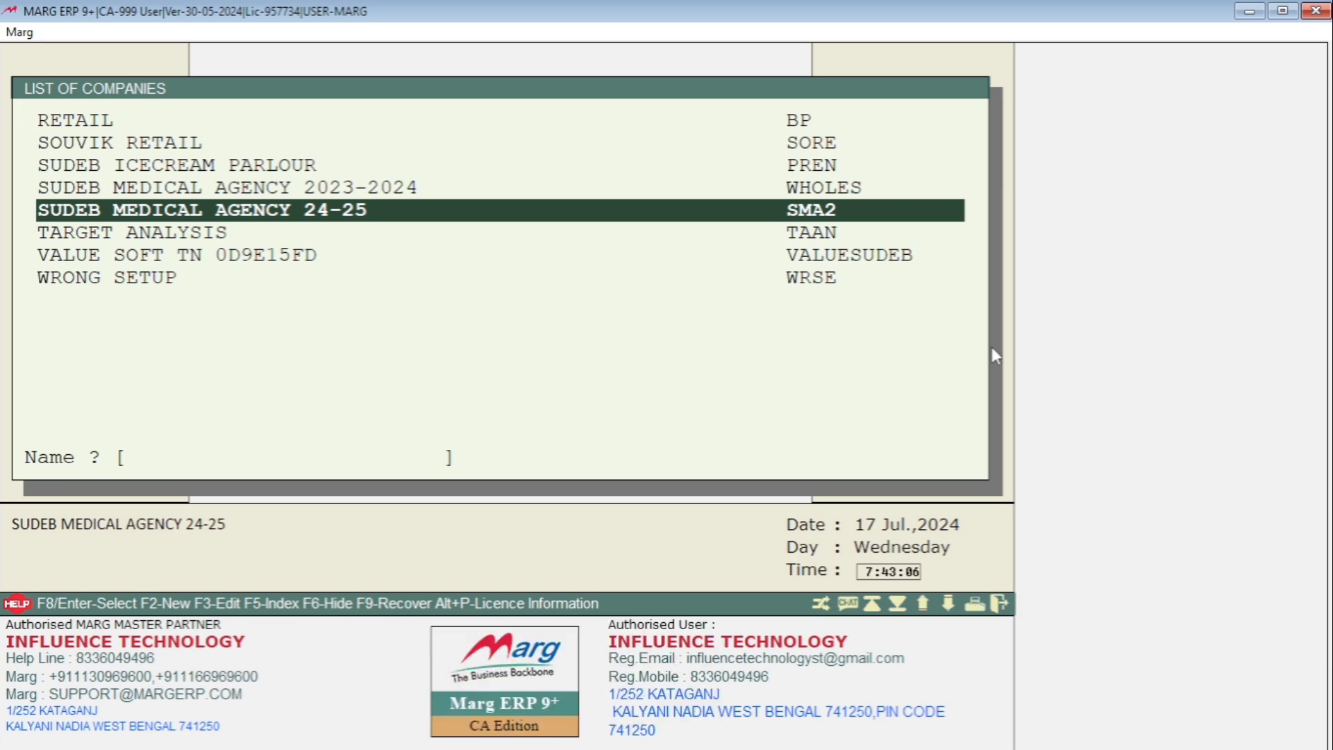
key(Return)
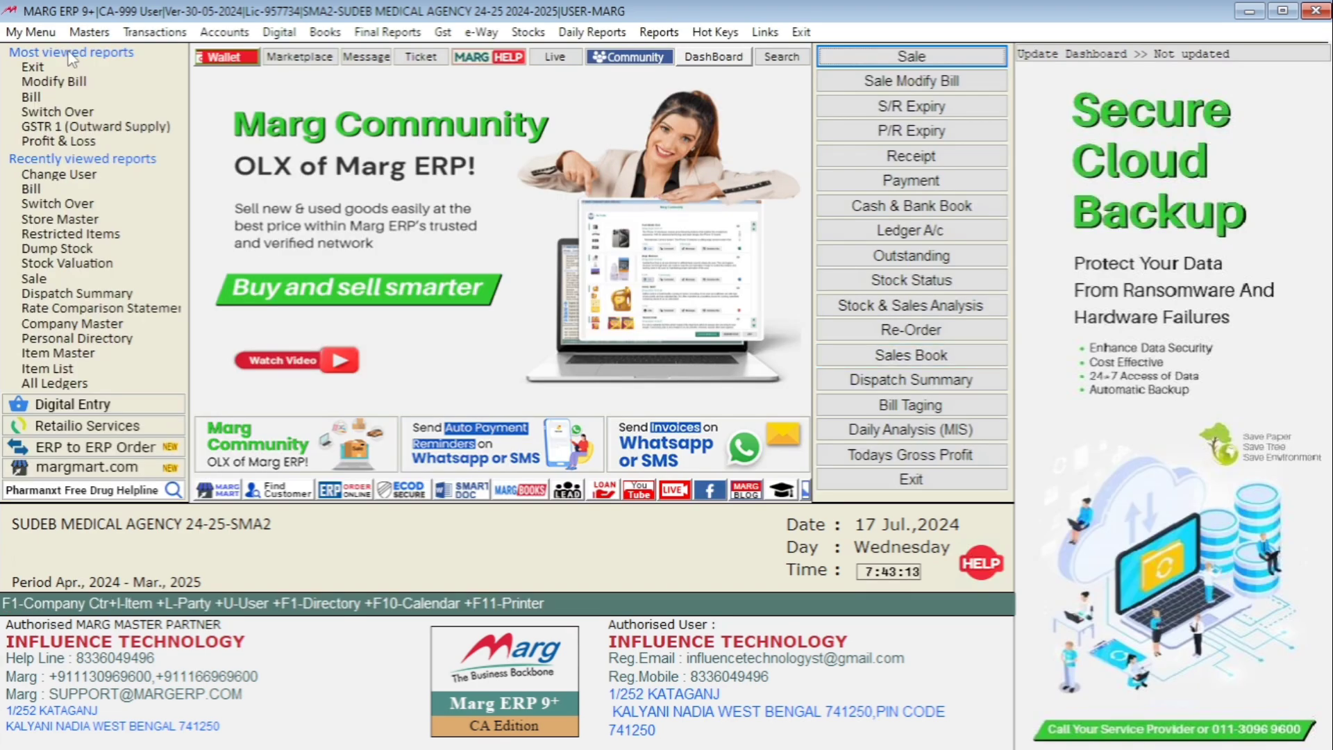
- Open the Store Master and look through its stores, from KALYANI to SCRAP STORE
click(89, 32)
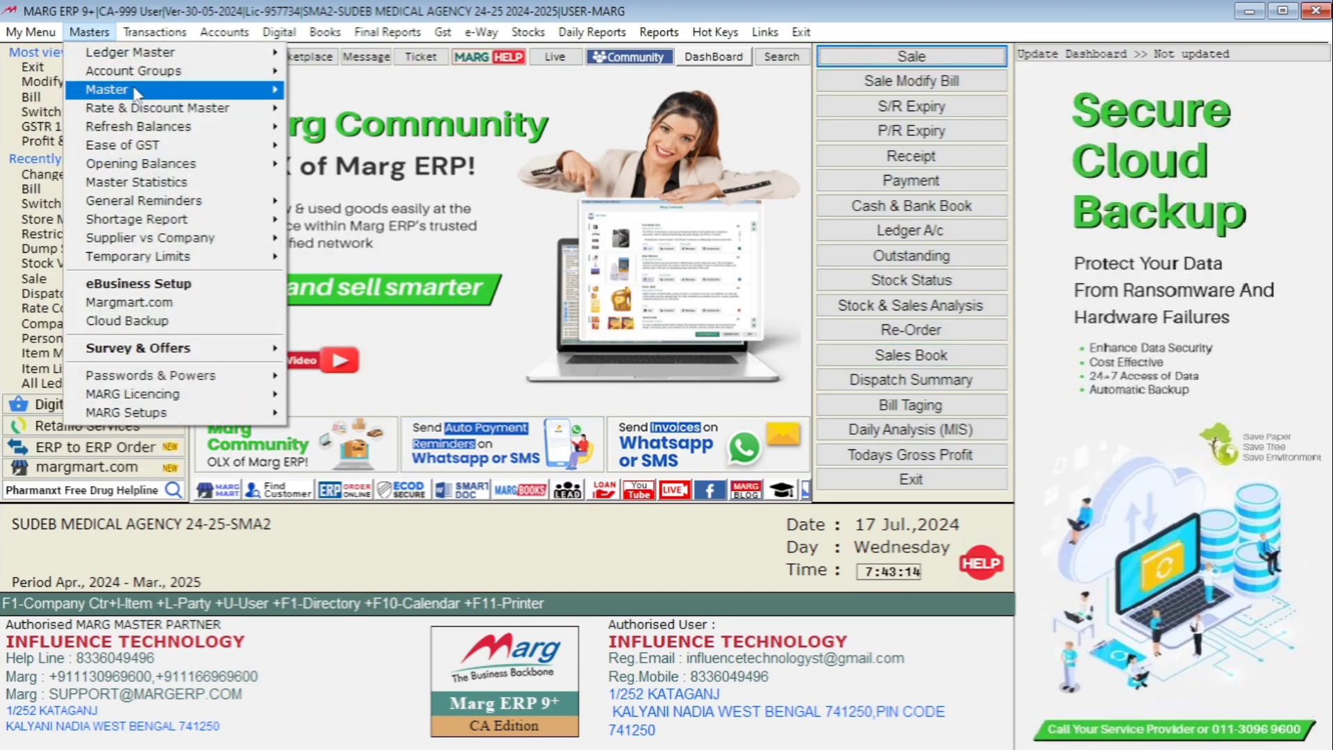
mouse_move(137, 94)
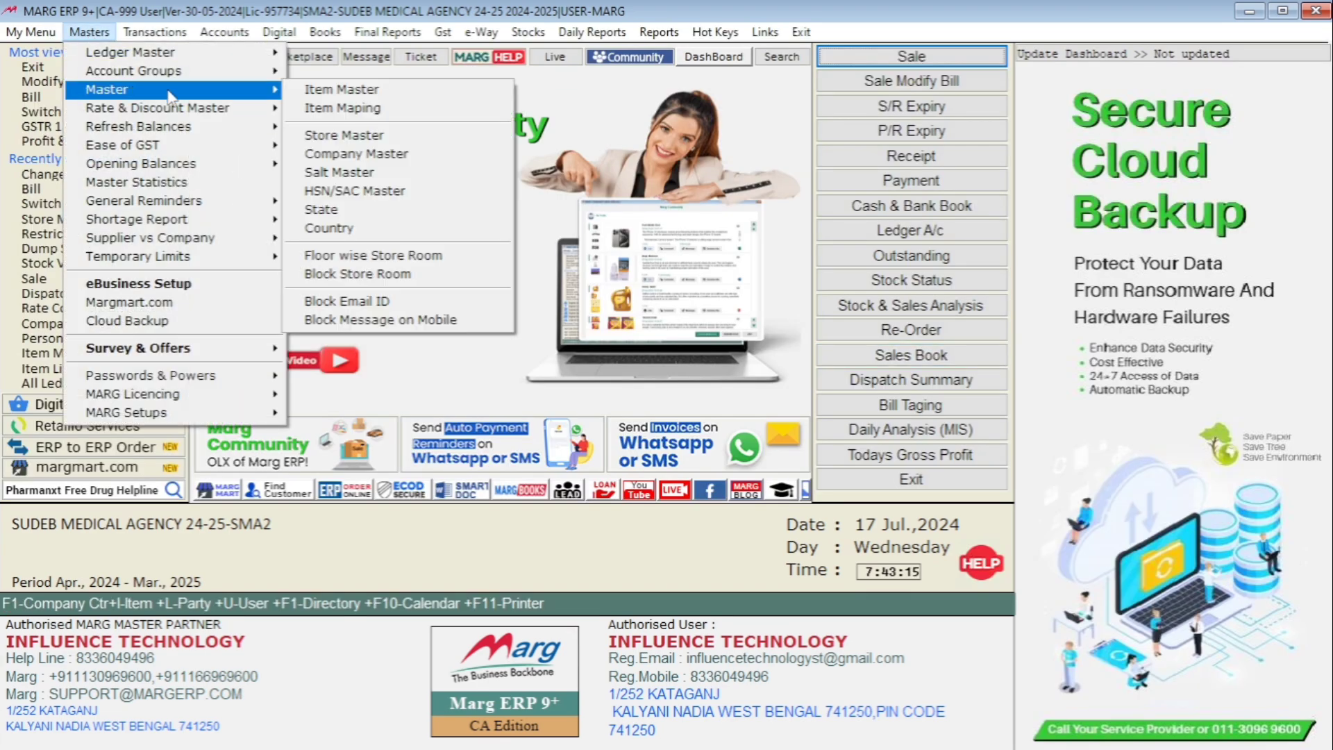
click(370, 136)
key(Down)
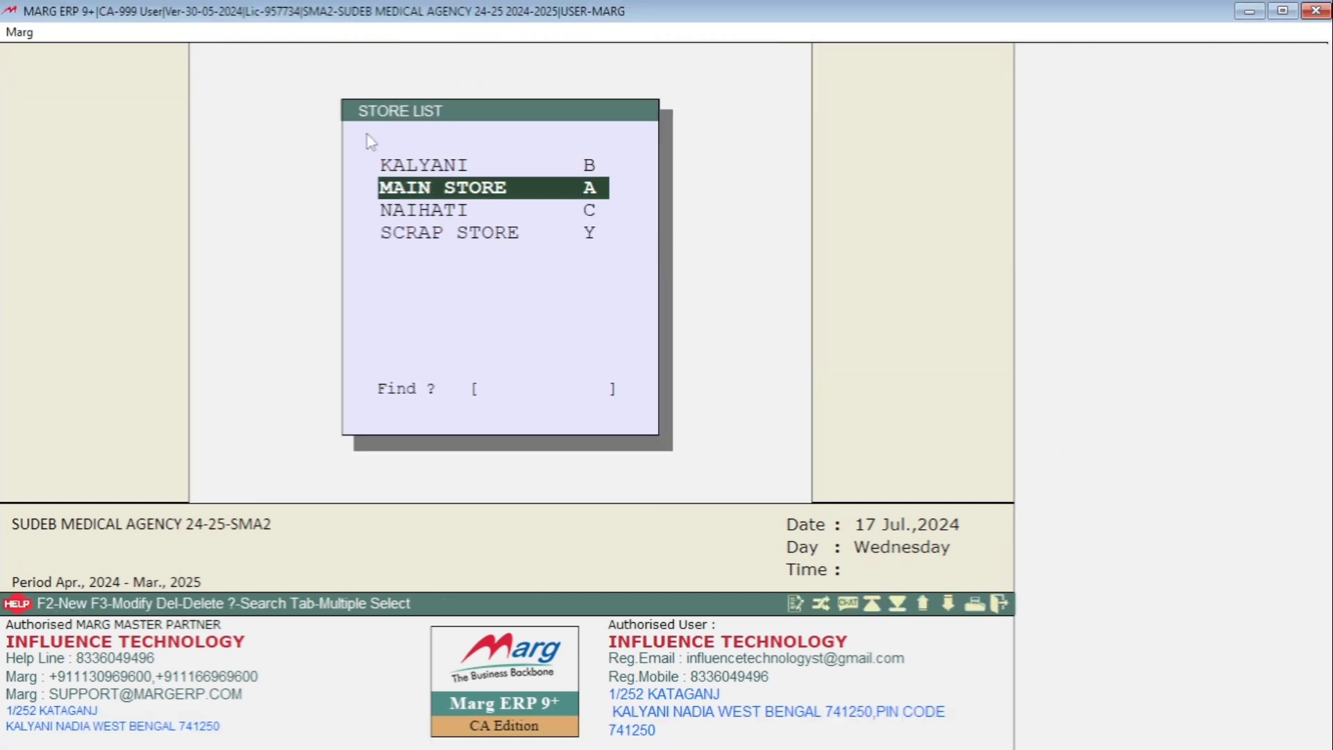
key(Down)
key(Down)
key(Up)
key(Up)
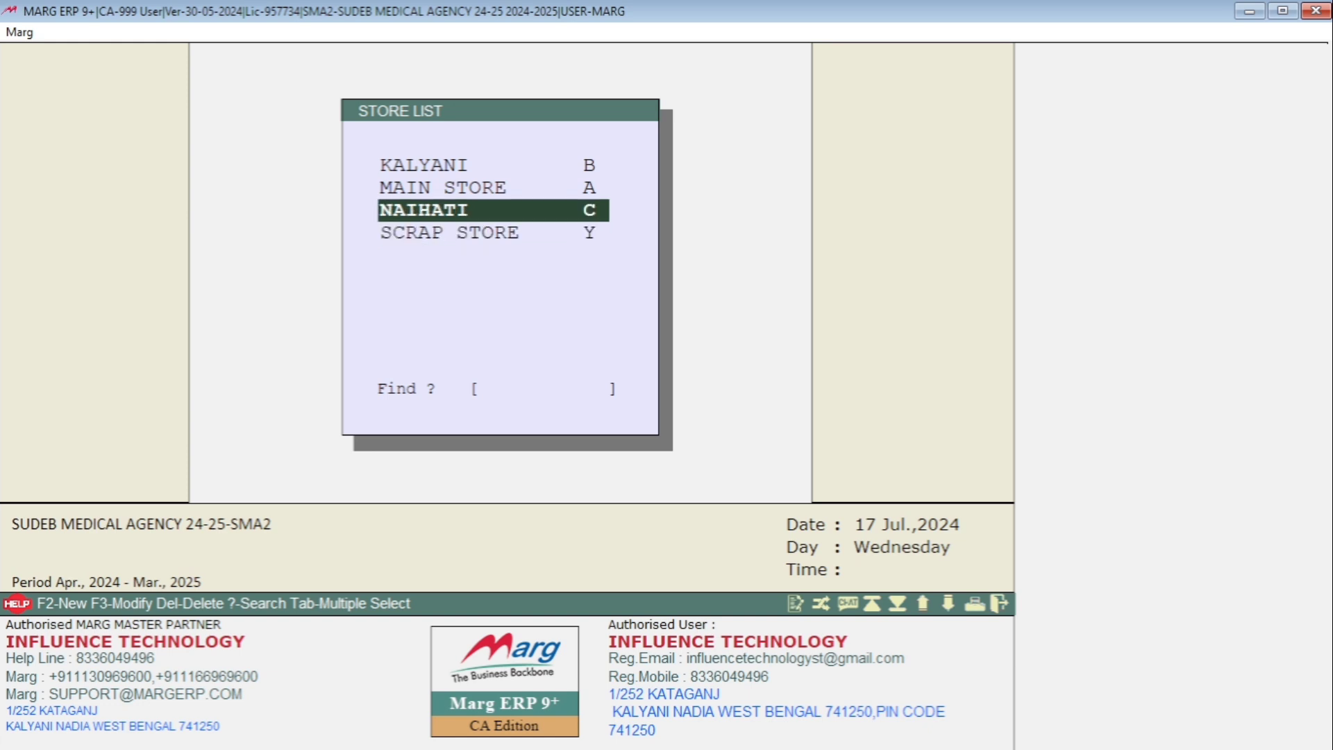
key(Up)
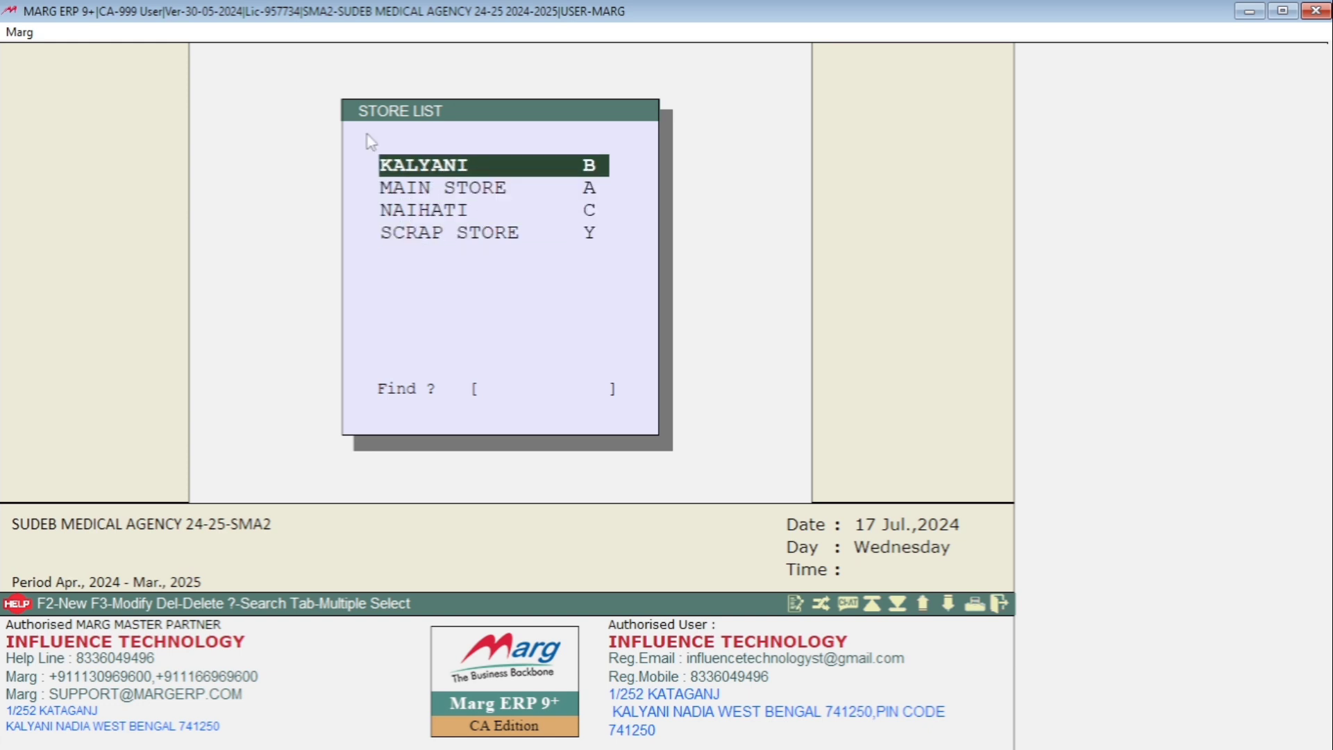
key(Down)
key(Down)
key(Down)
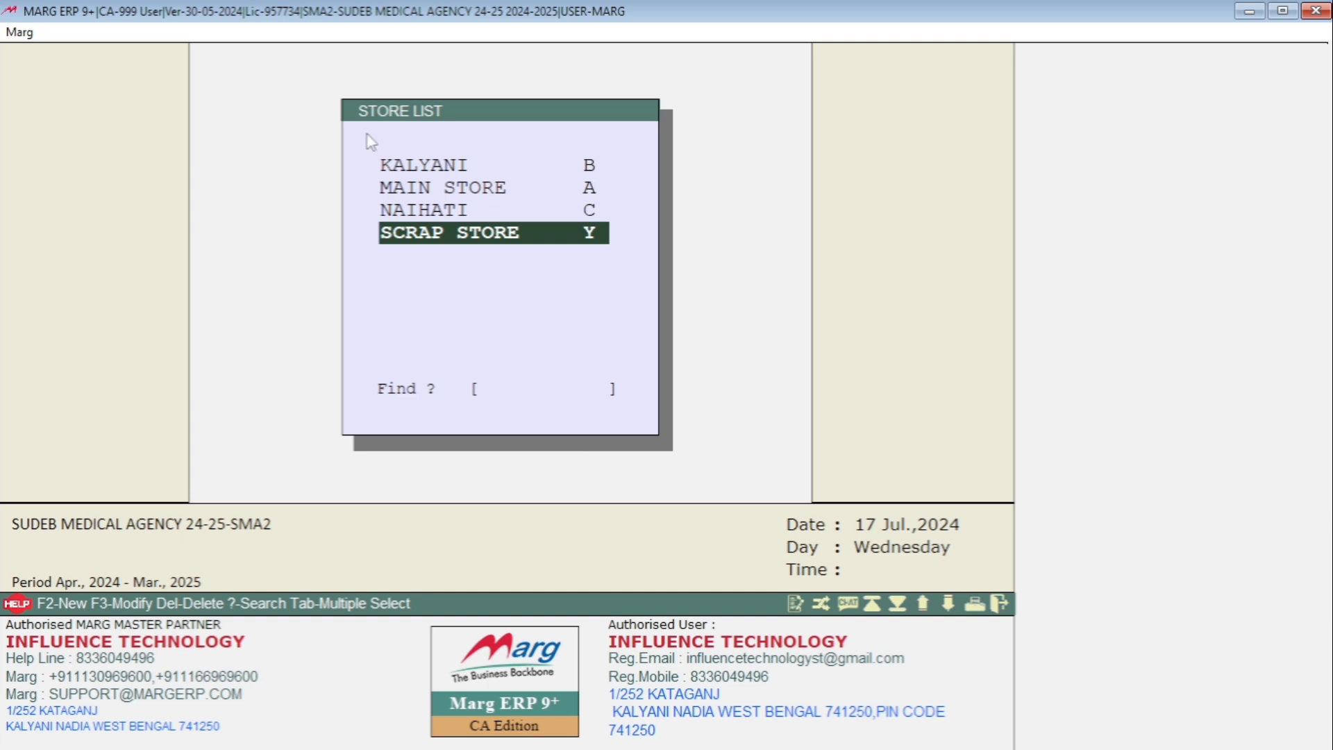
key(Up)
key(Up)
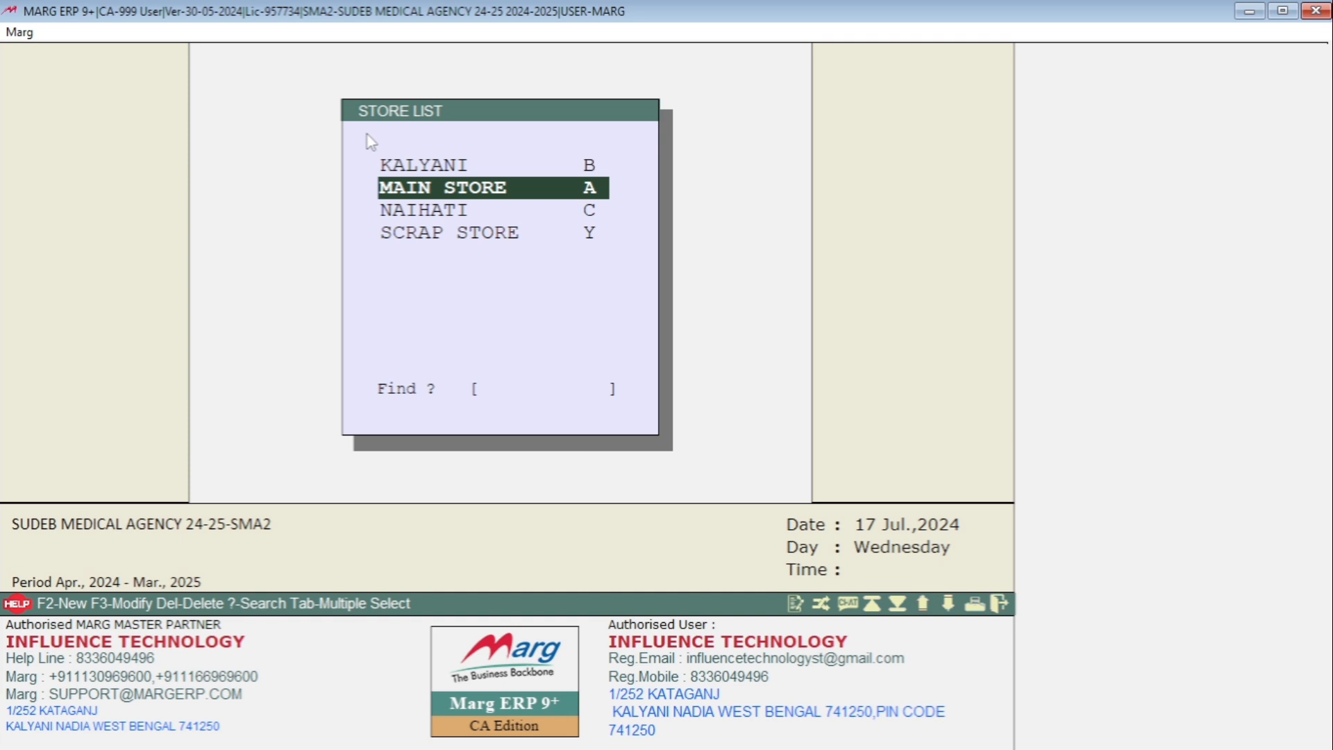
- View the blank new-store form and the MAIN STORE record, closing both without changes
key(F2)
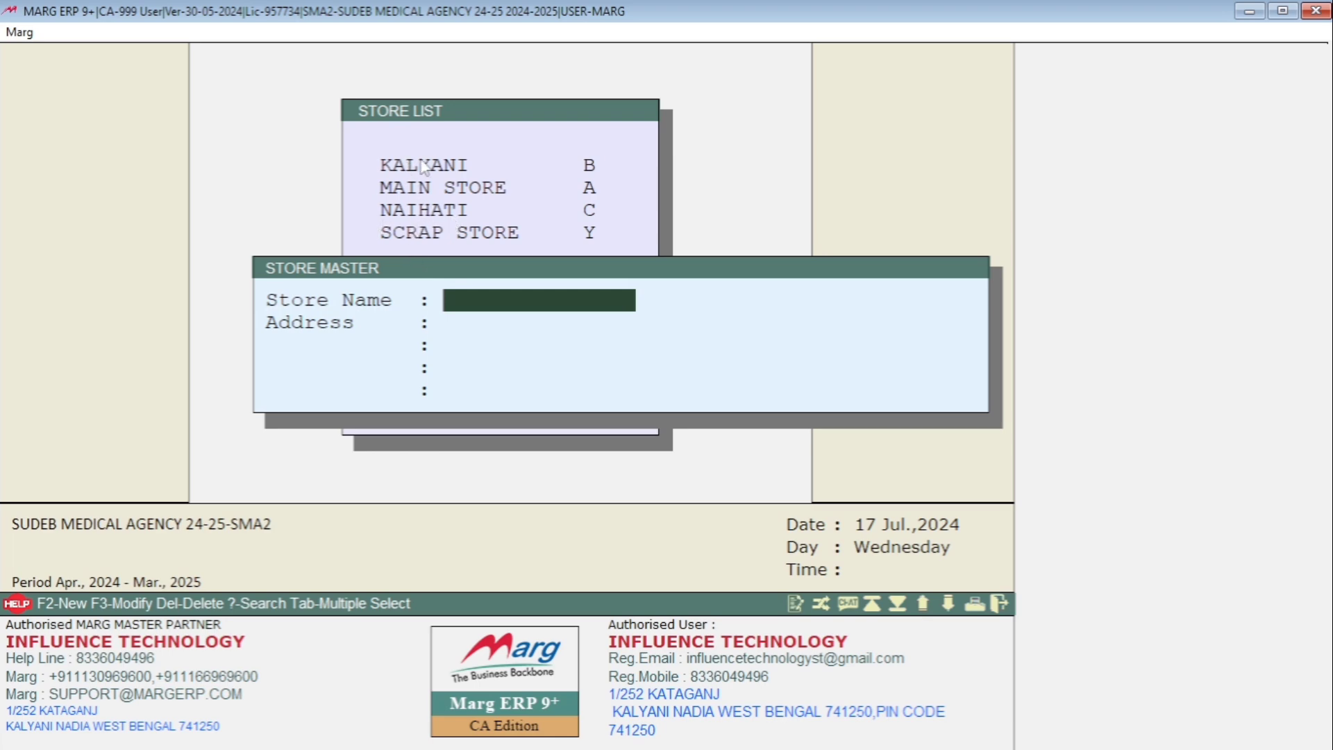
key(Escape)
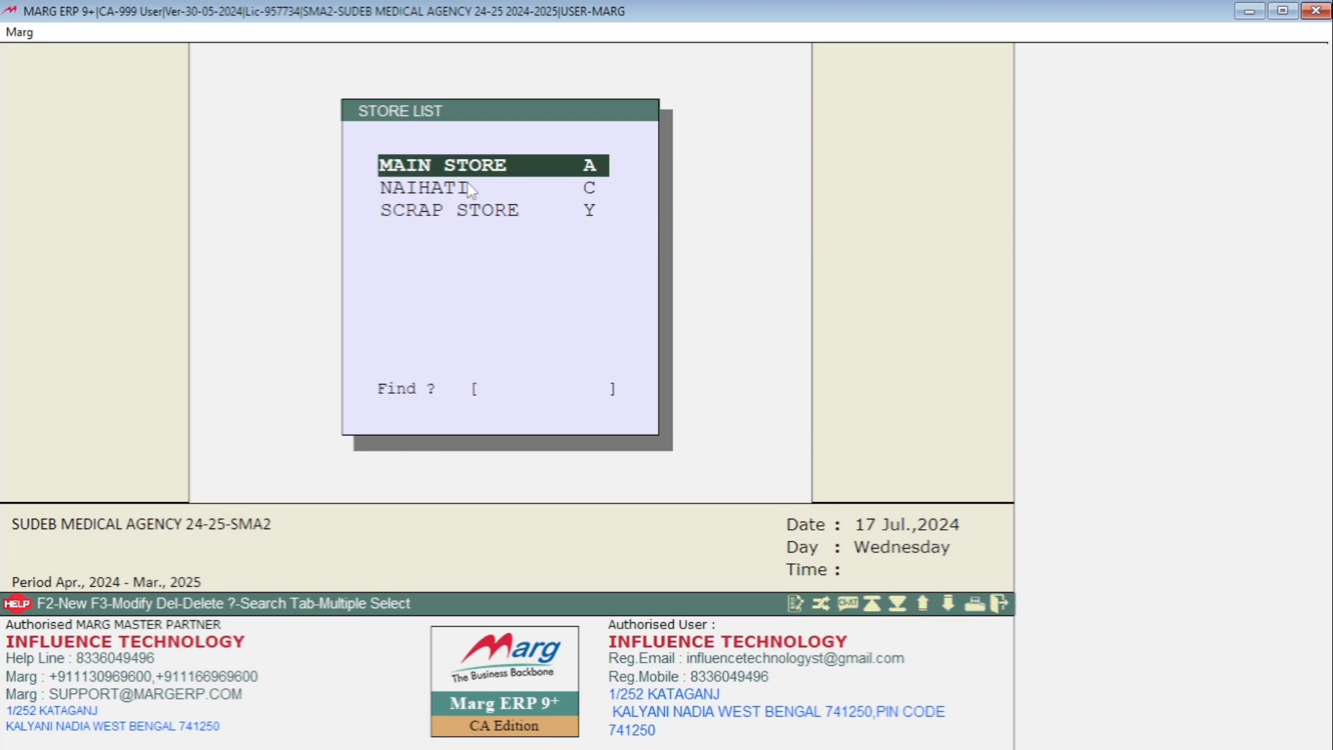
key(Return)
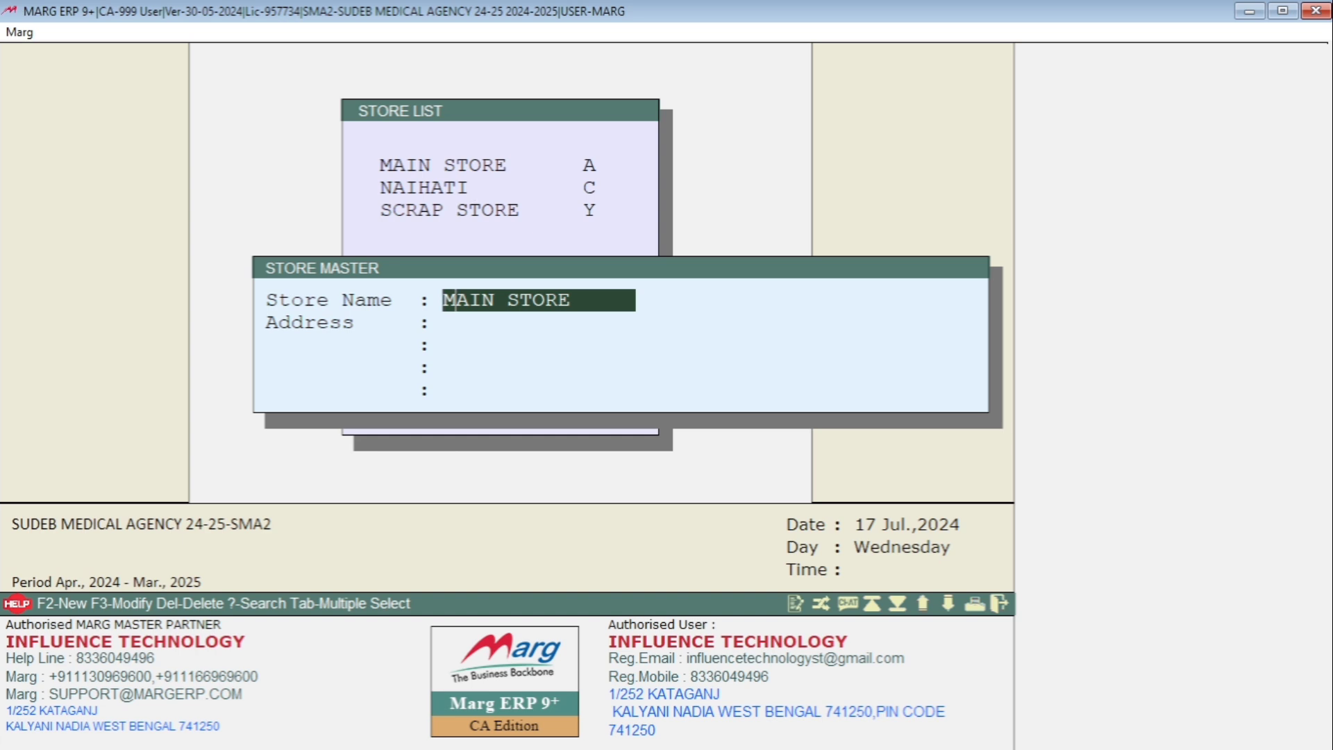
key(Right)
key(Right)
key(Right)
key(Right)
key(Right)
key(Right)
key(Escape)
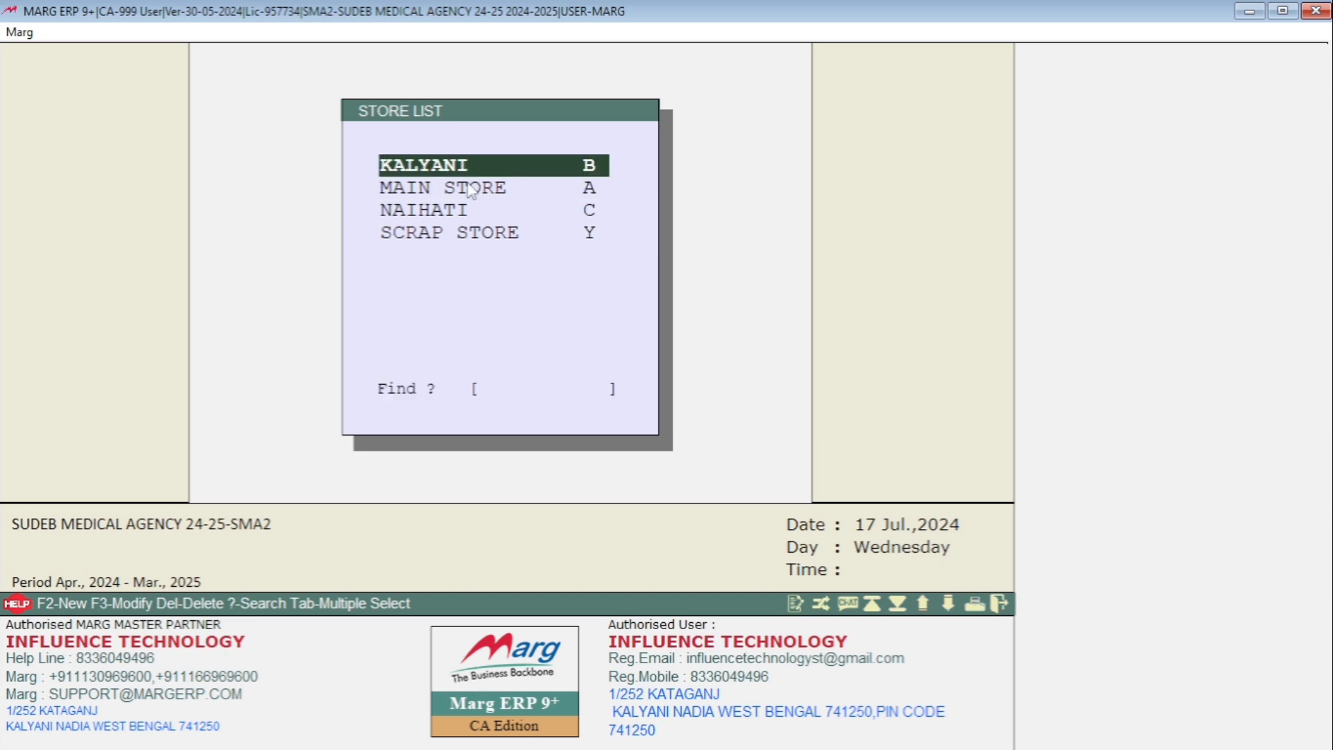
- Look through the store list down to NAIHATI and view the blank new-store form, closing it without saving
key(Down)
key(Down)
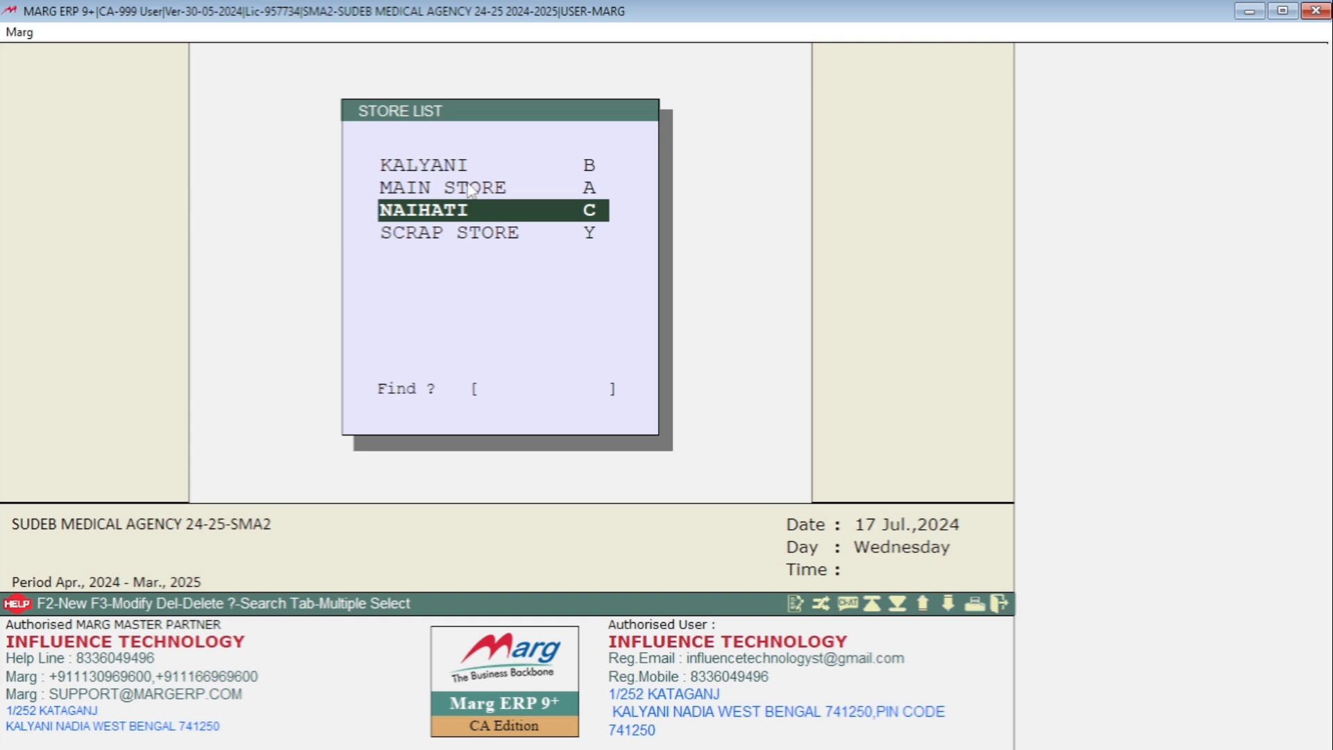
key(Up)
key(Up)
key(F2)
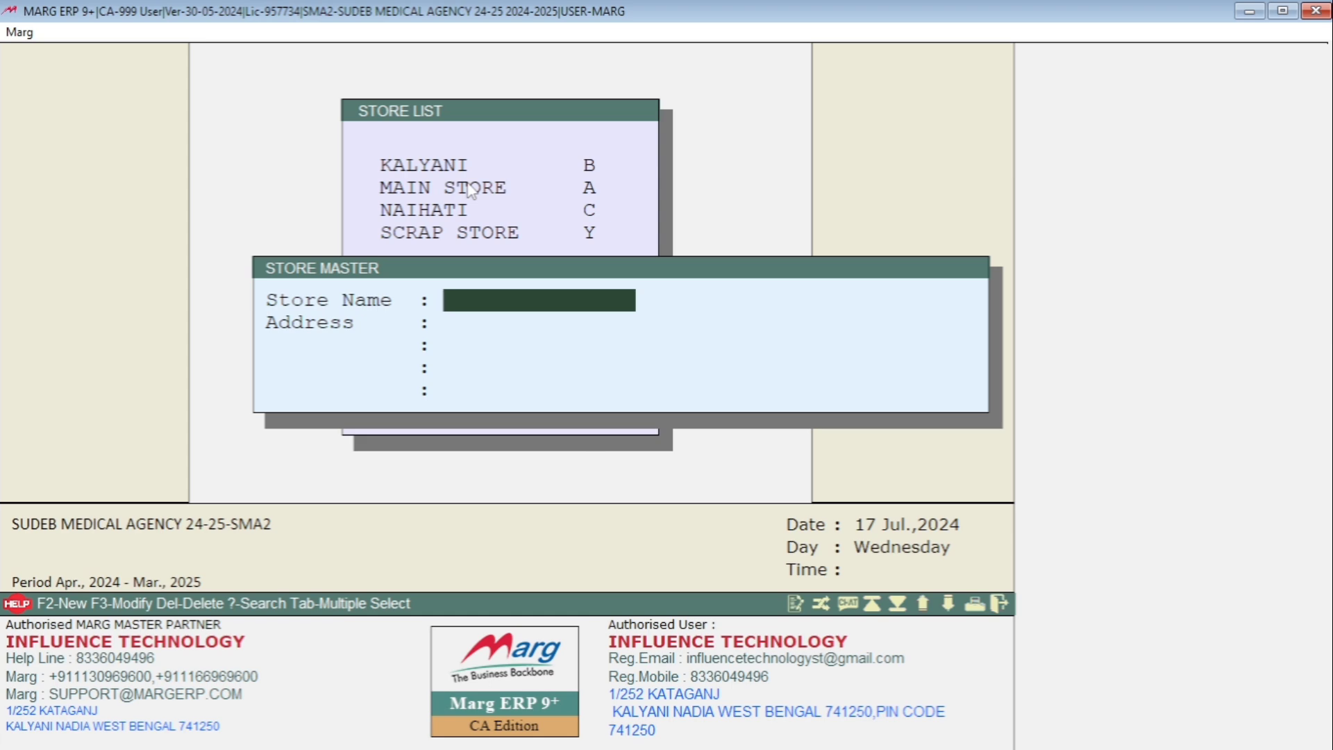
key(Escape)
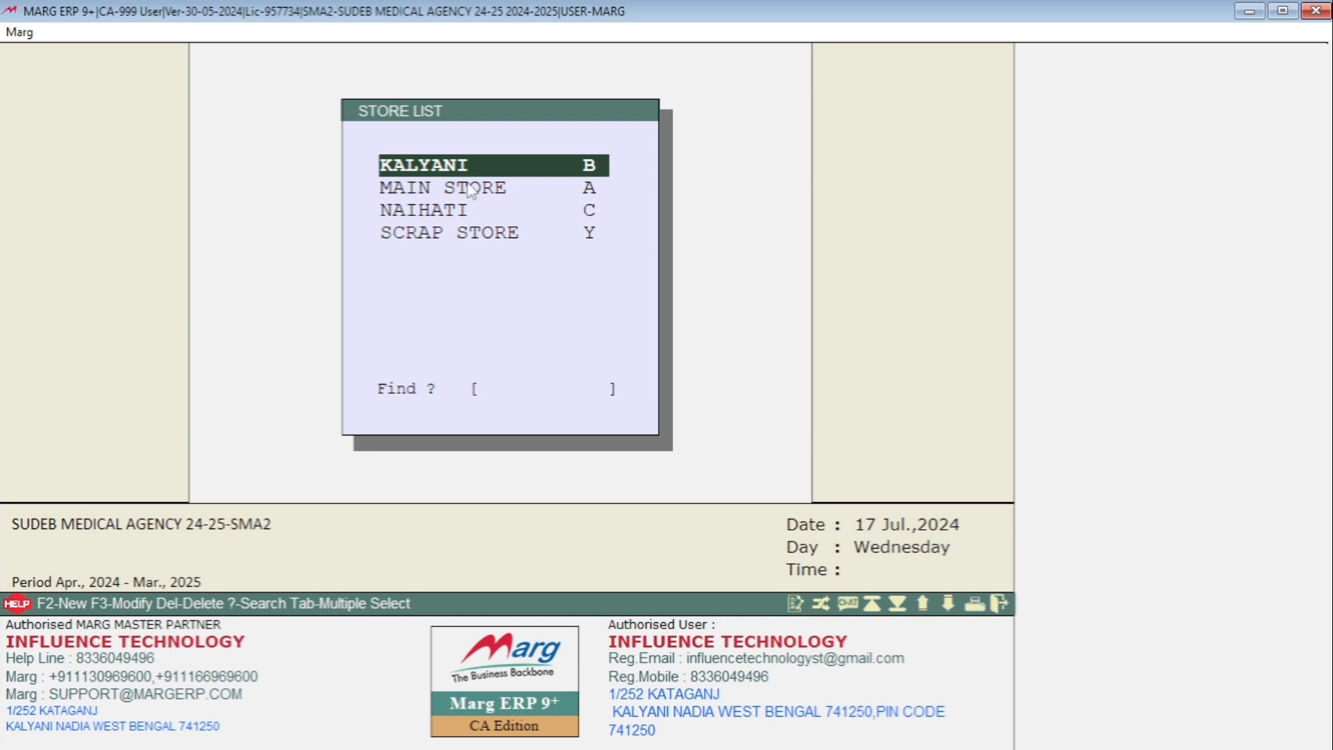
- View the KALYANI store record without changes and exit the Store Master
key(Return)
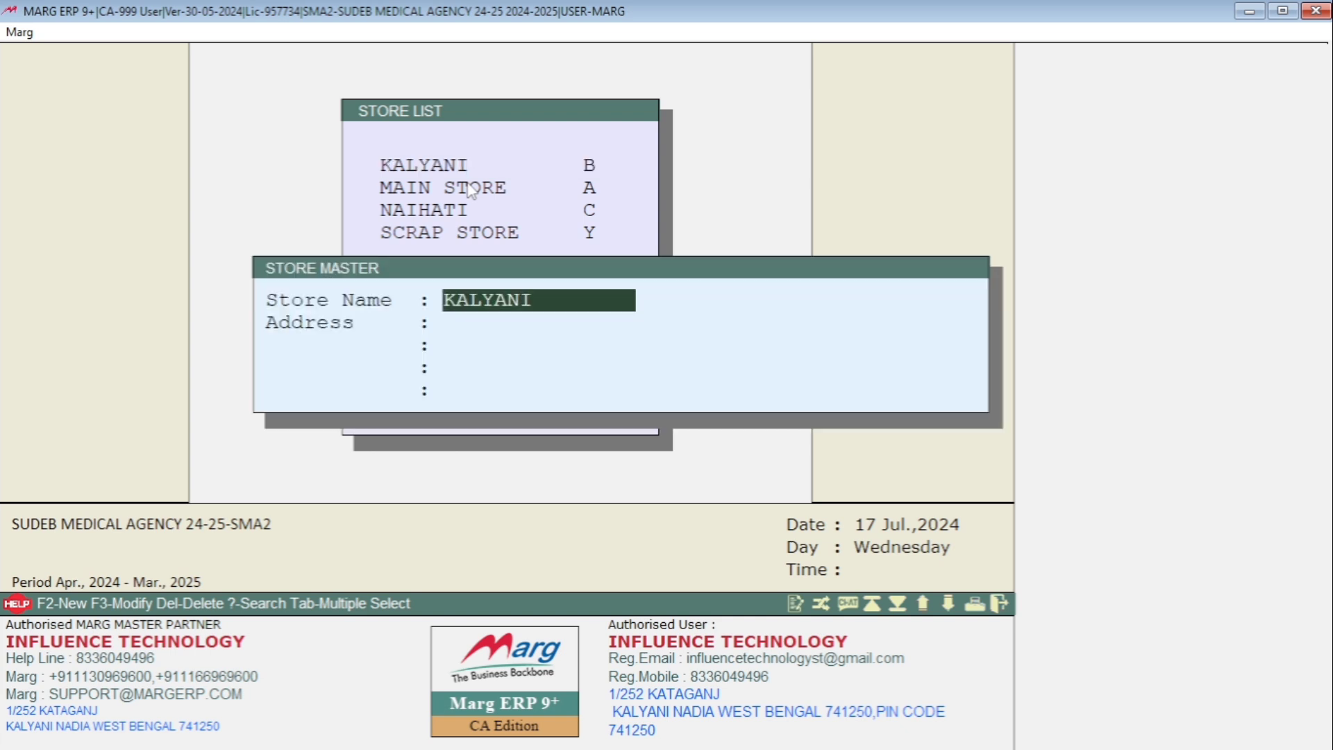
key(Escape)
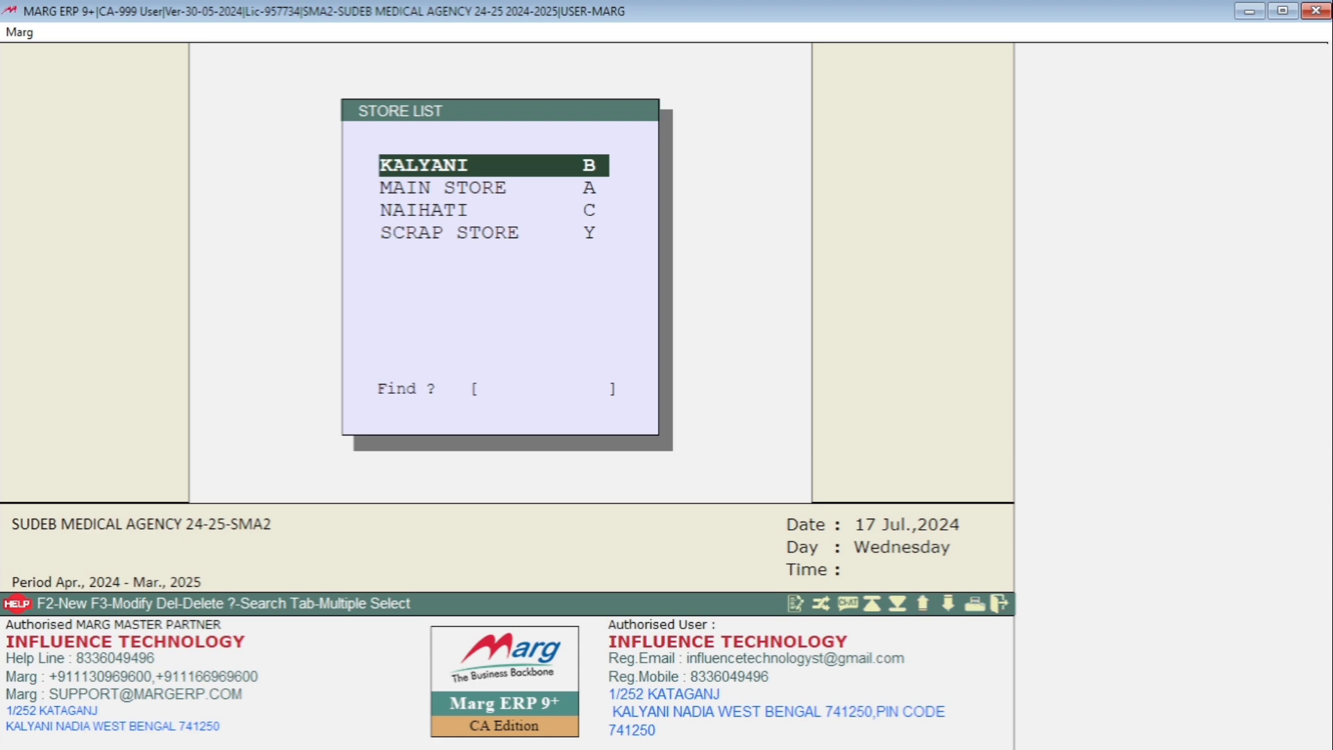
key(Escape)
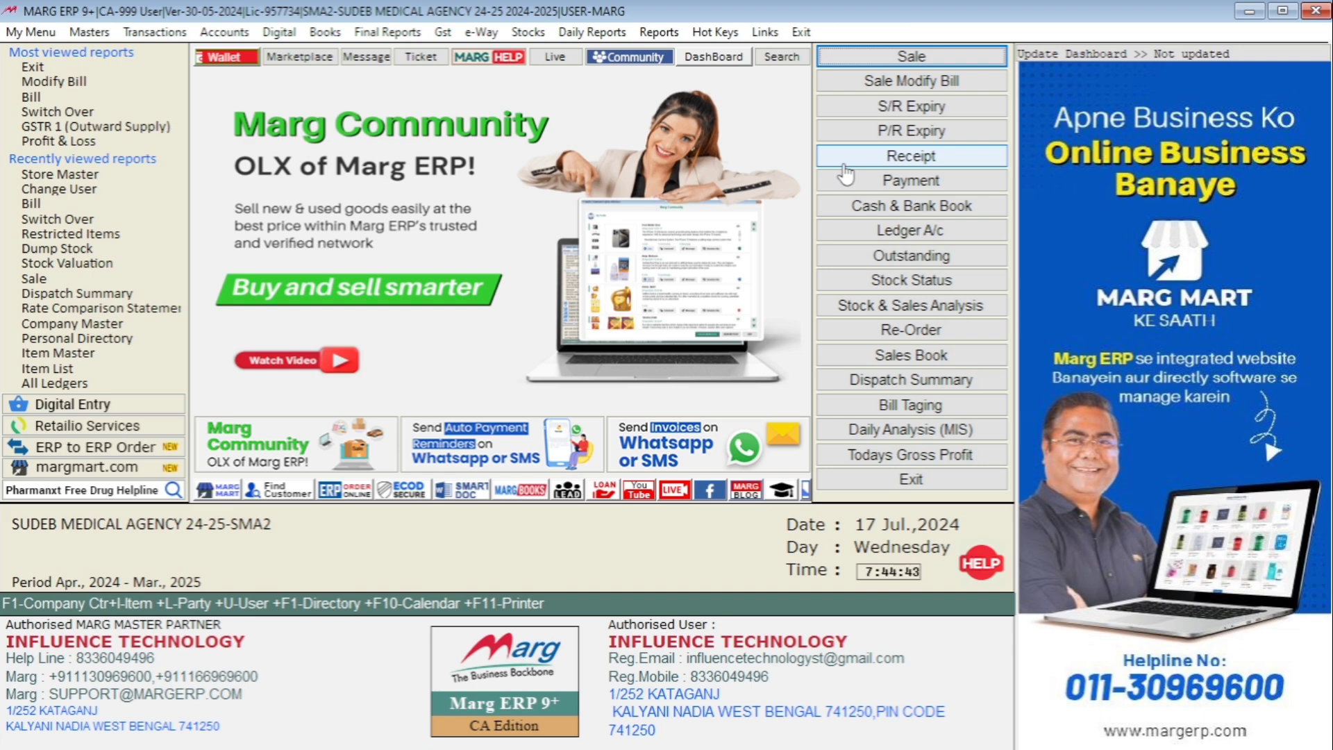
- Start a new purchase bill and choose DUTTA ENTERPRISE as the supplier
click(144, 36)
mouse_move(175, 75)
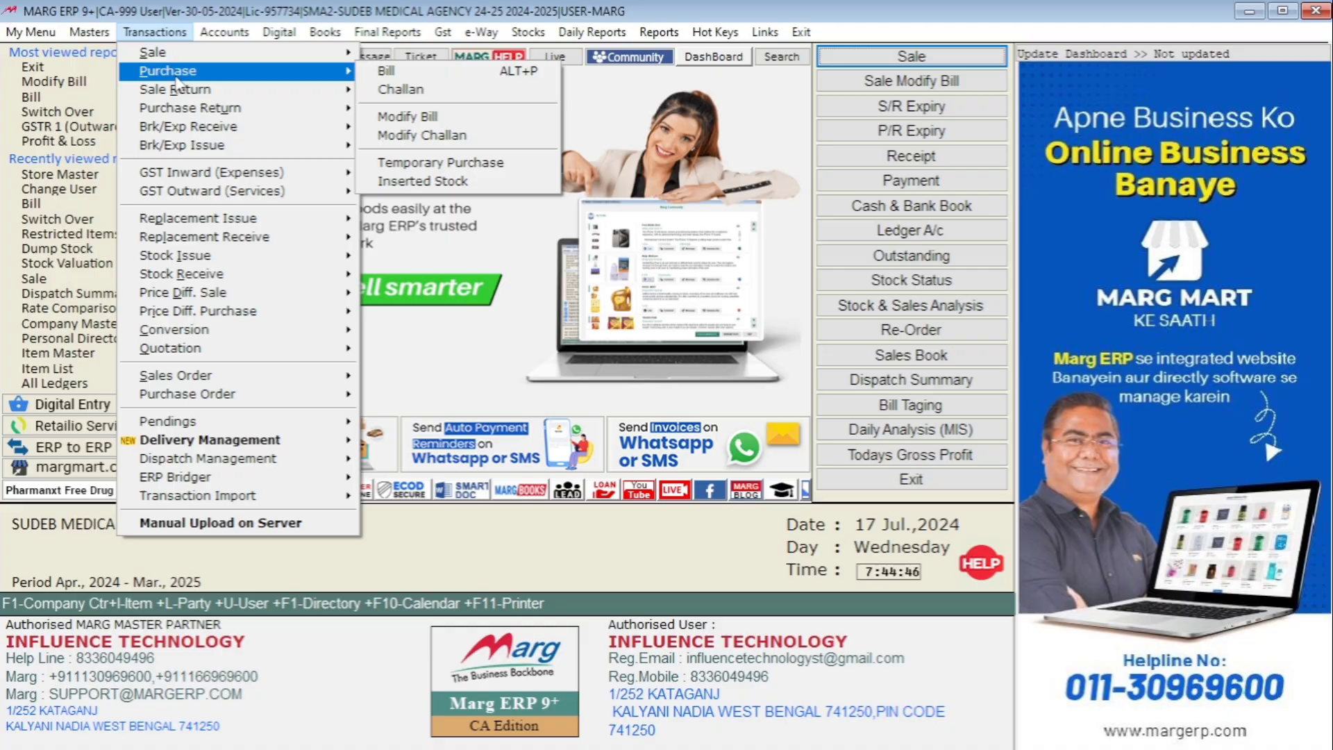
click(392, 72)
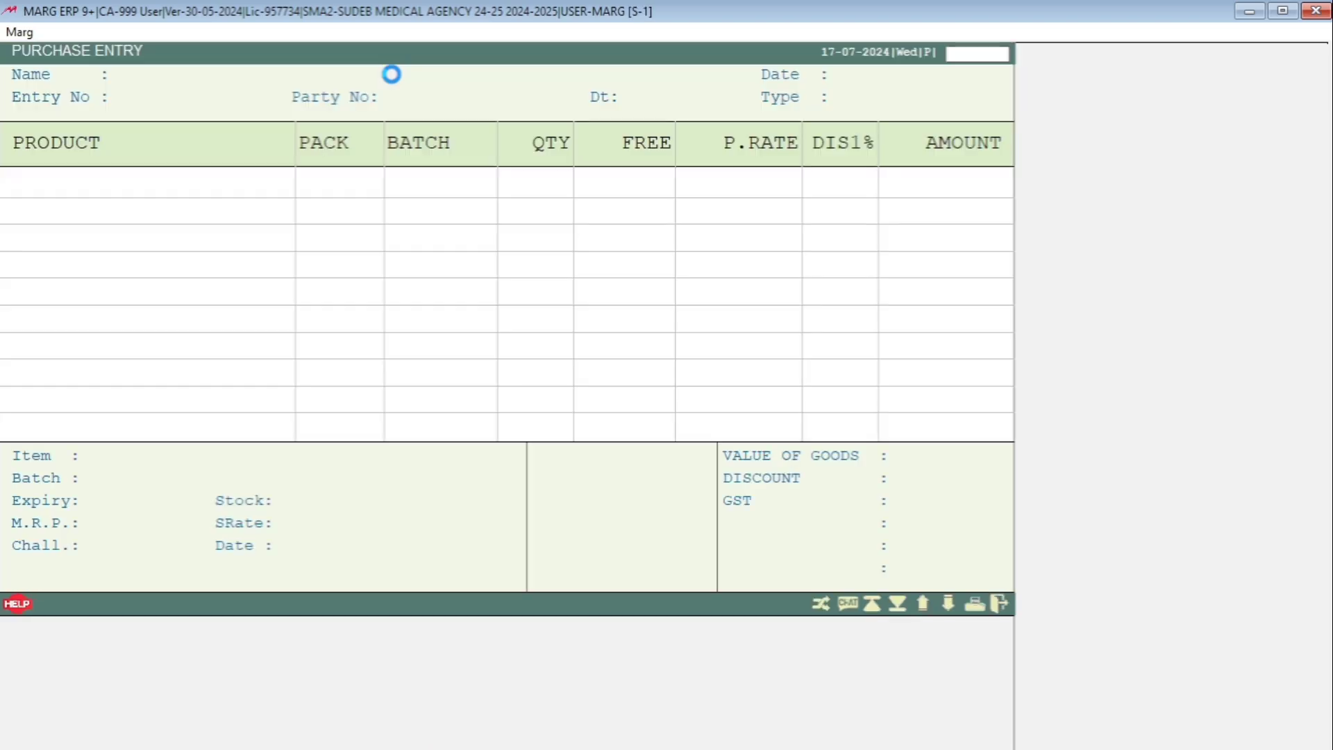
key(Return)
key(Down)
key(Down)
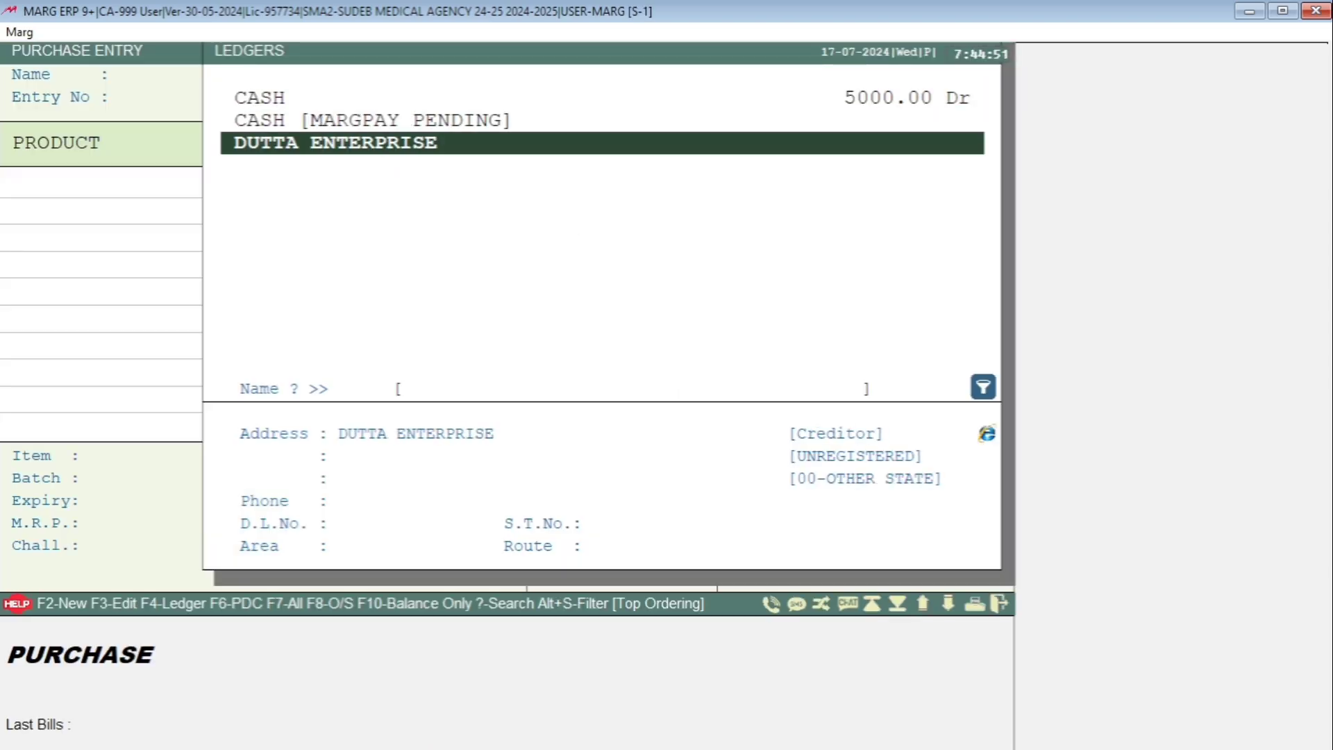
key(Return)
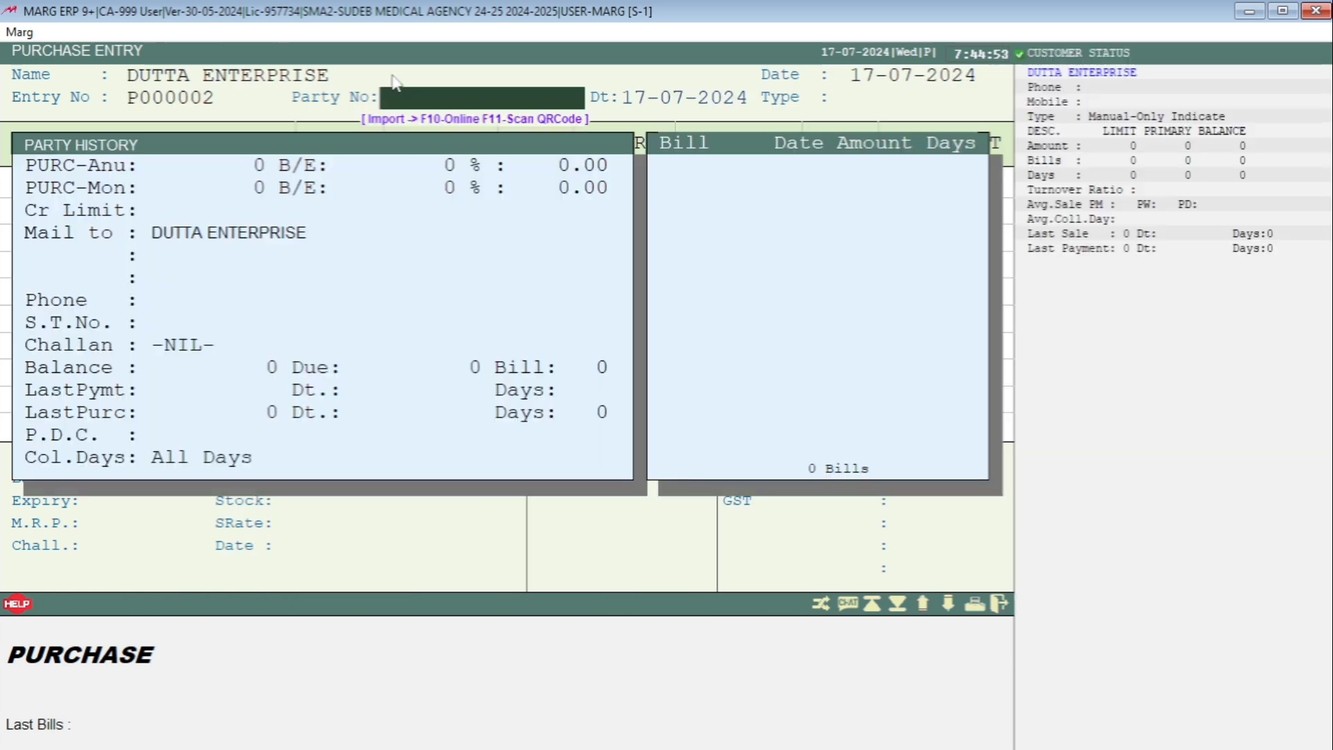
text(12365)
key(Return)
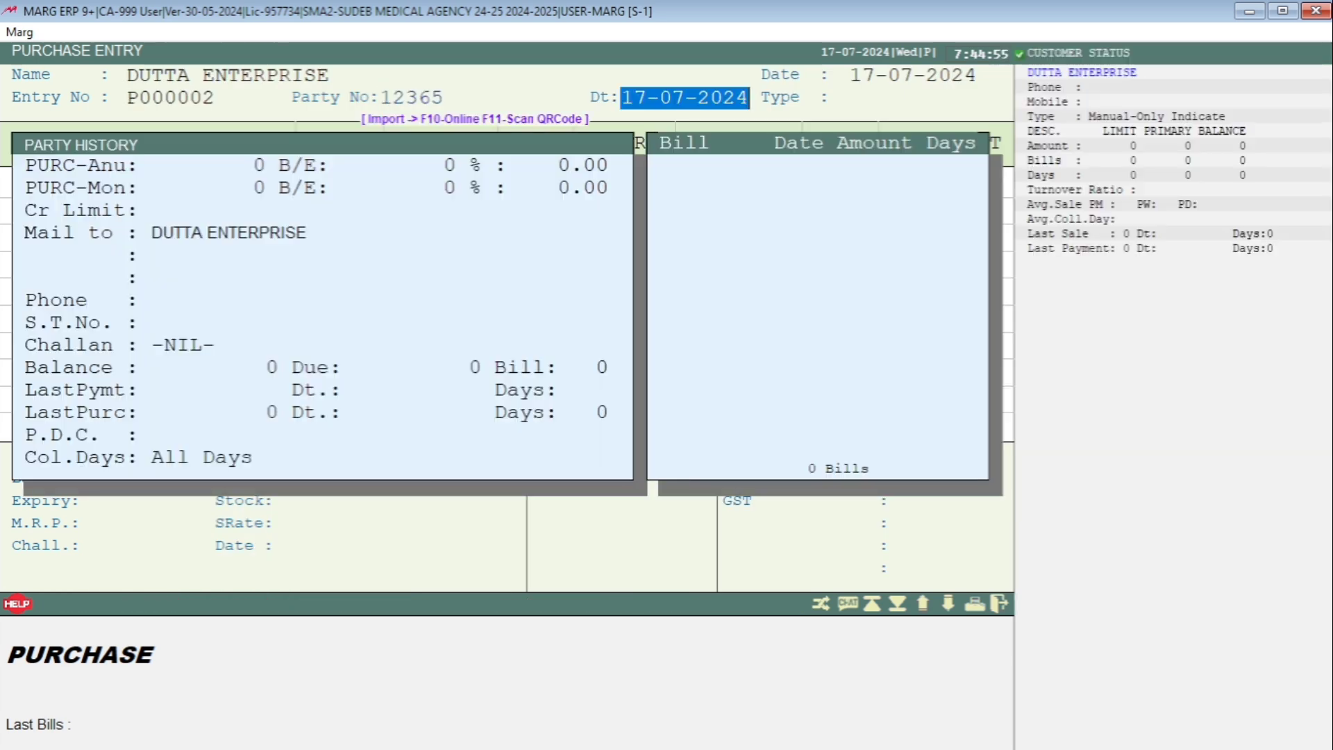
key(Return)
key(Return)
key(Return)
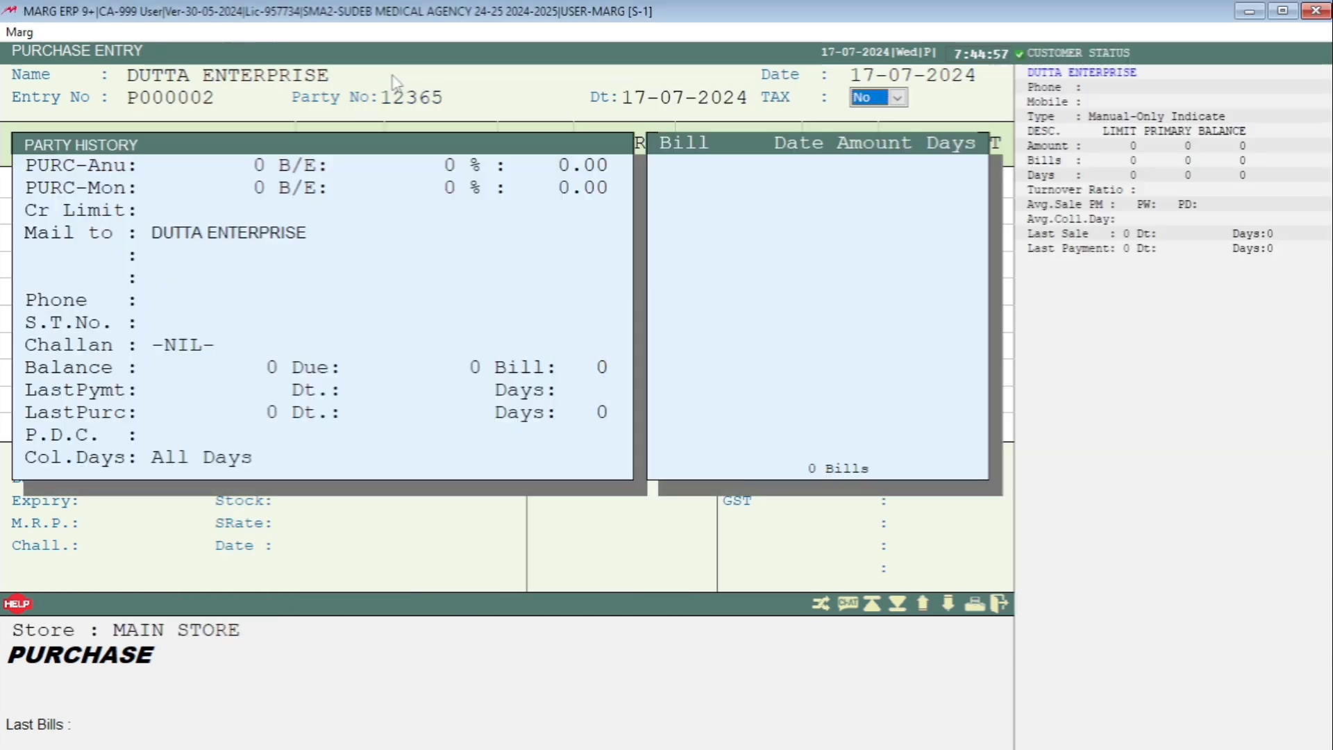
key(Return)
key(Left)
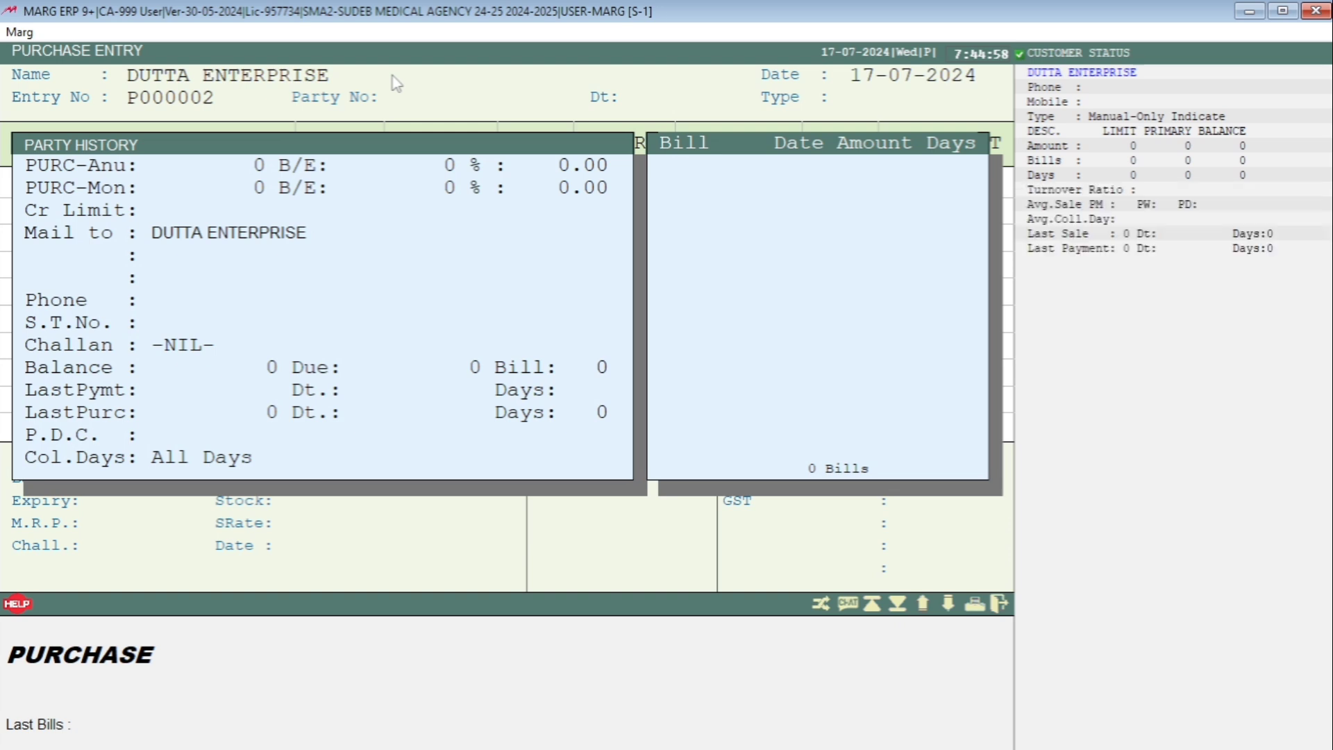
- Enter party number 32145, keep the bill date and MAIN STORE, and set TAX to Yes with bill type LOCAL
text(32145)
key(Return)
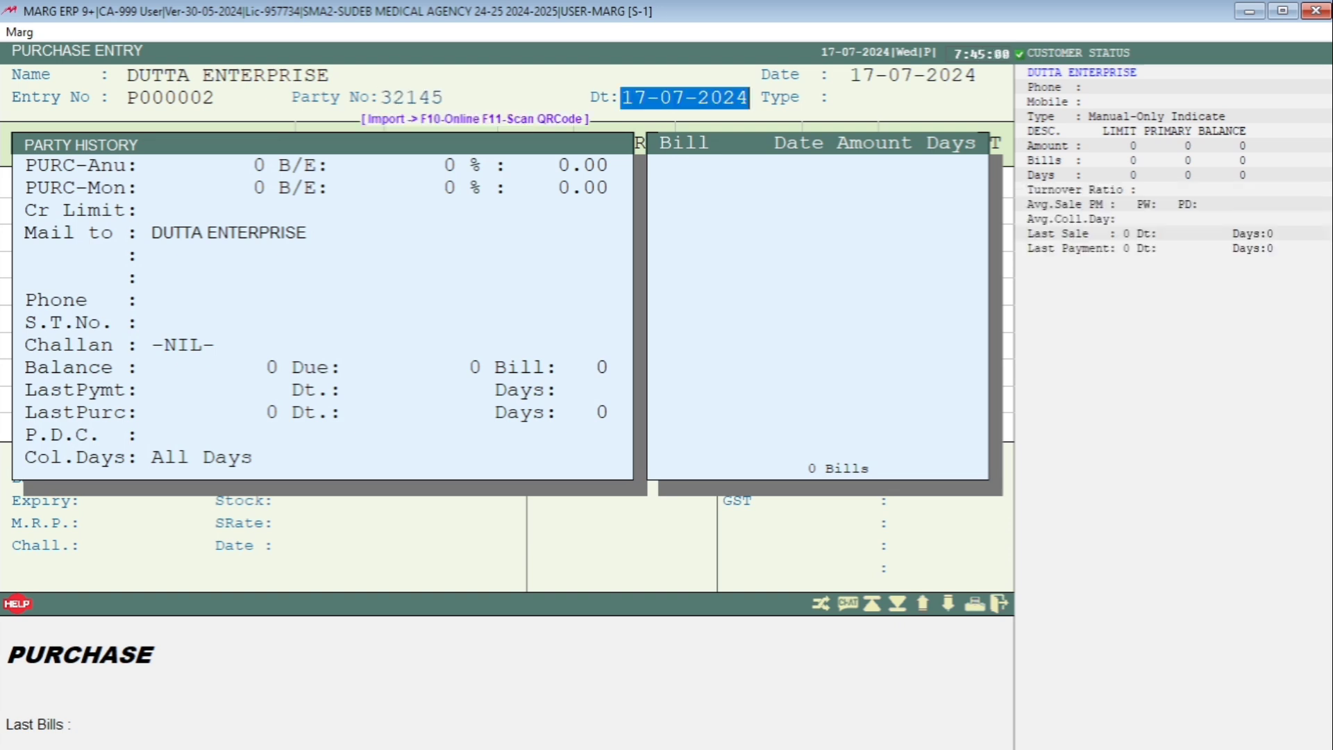
key(Return)
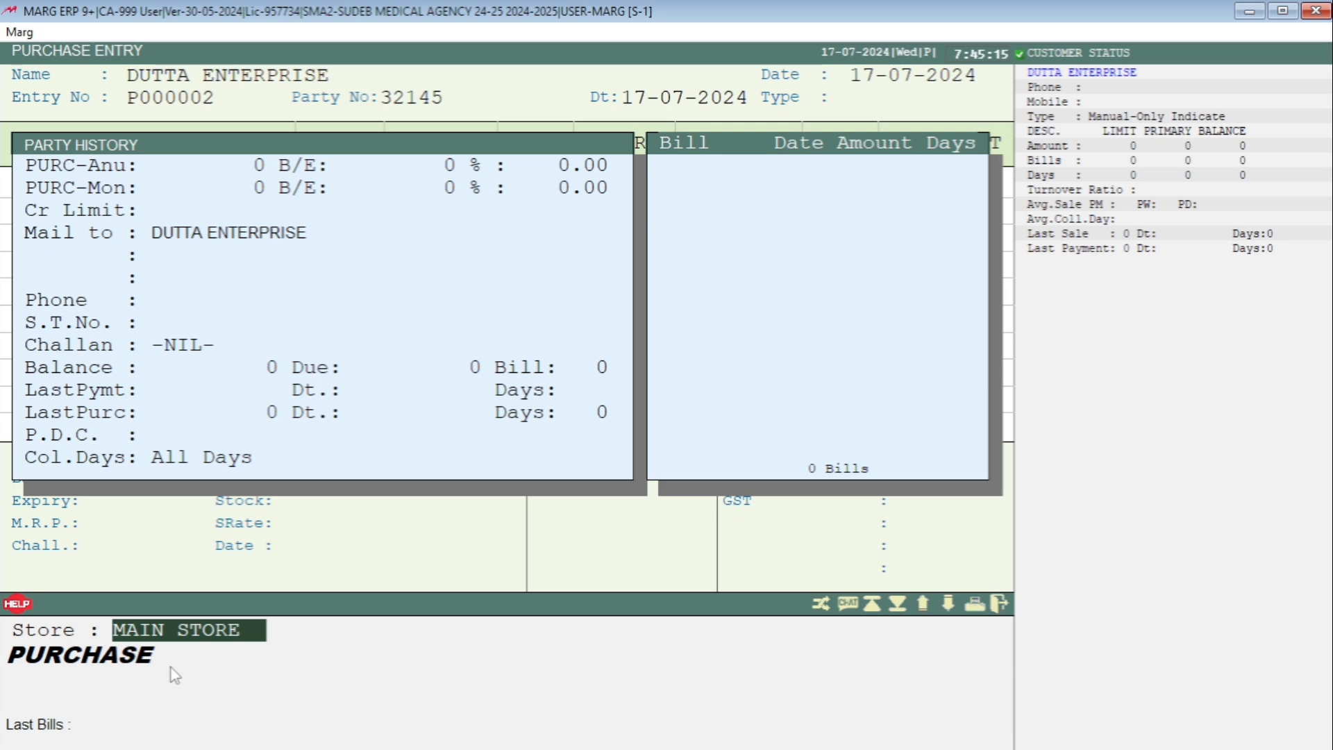
key(Return)
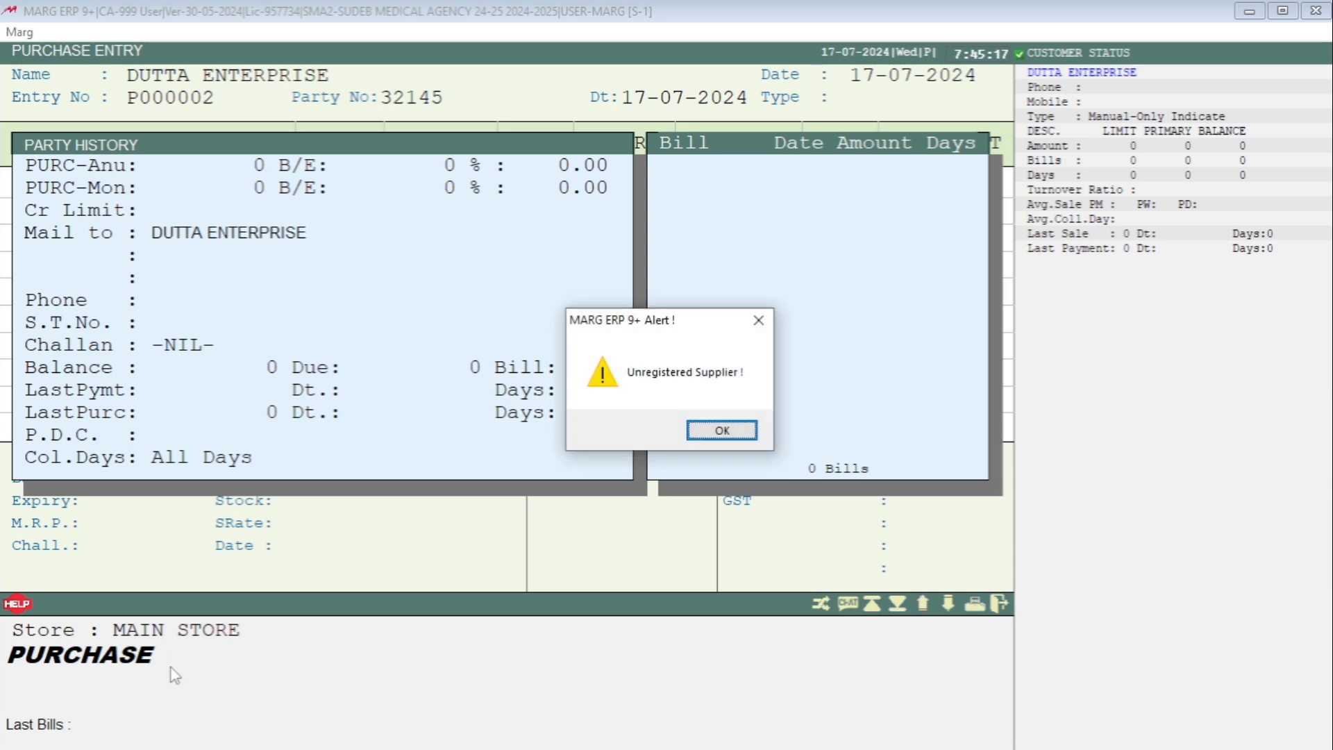
key(Return)
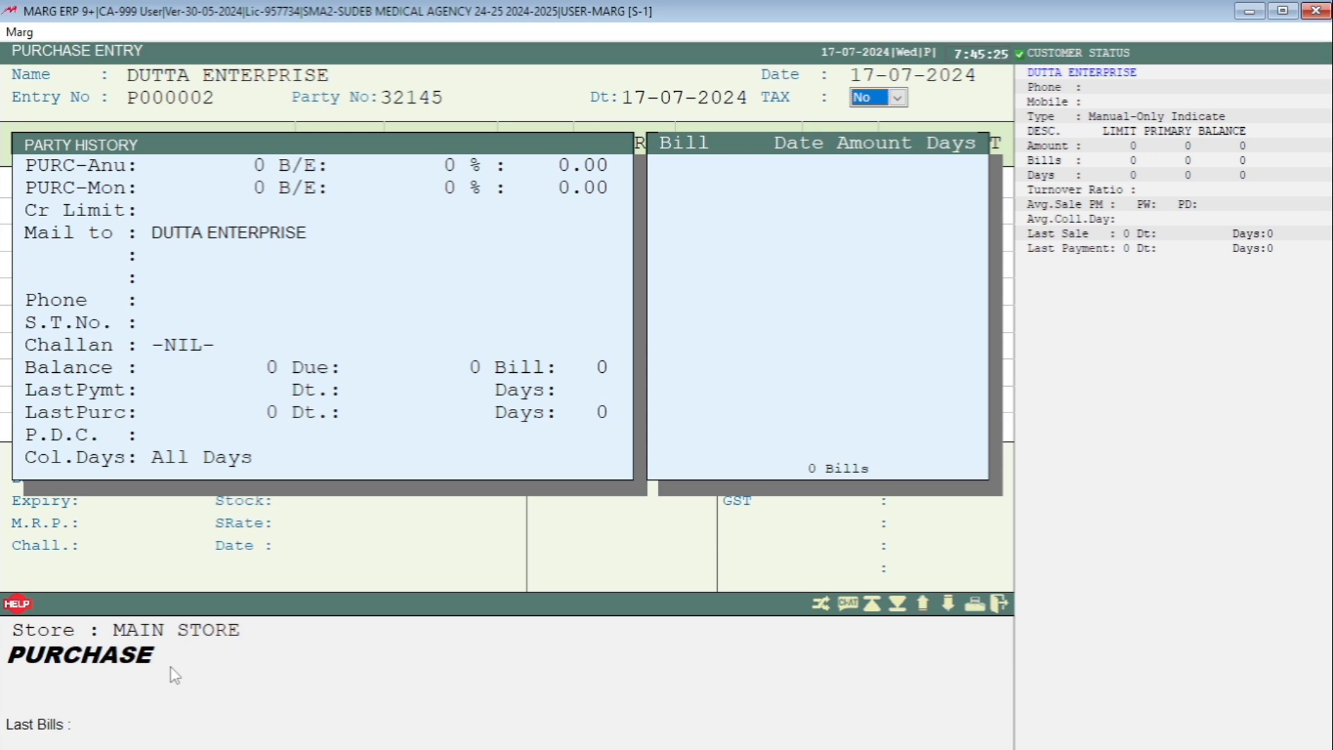
key(y)
key(Return)
- Add AMIFRU 40 from batch 1254 to the purchase bill with quantity 25, keeping its purchase rate
key(Return)
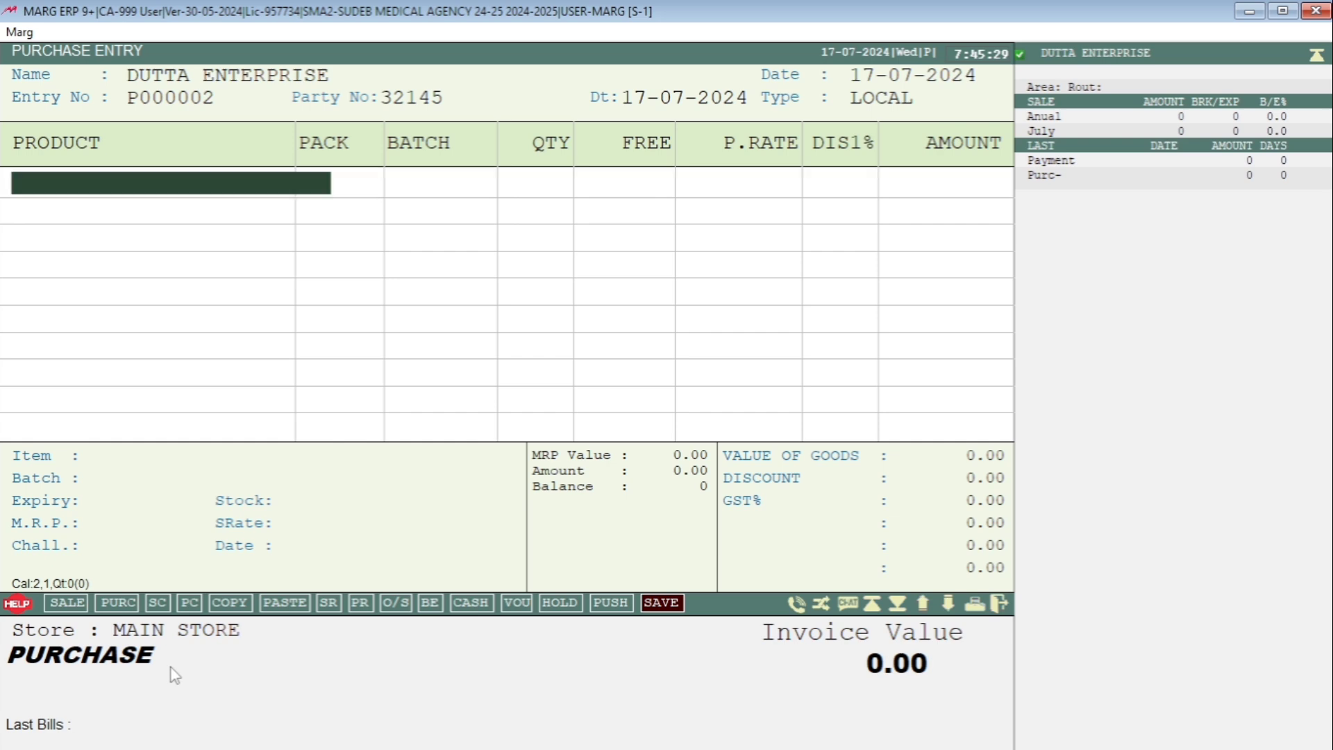
key(Return)
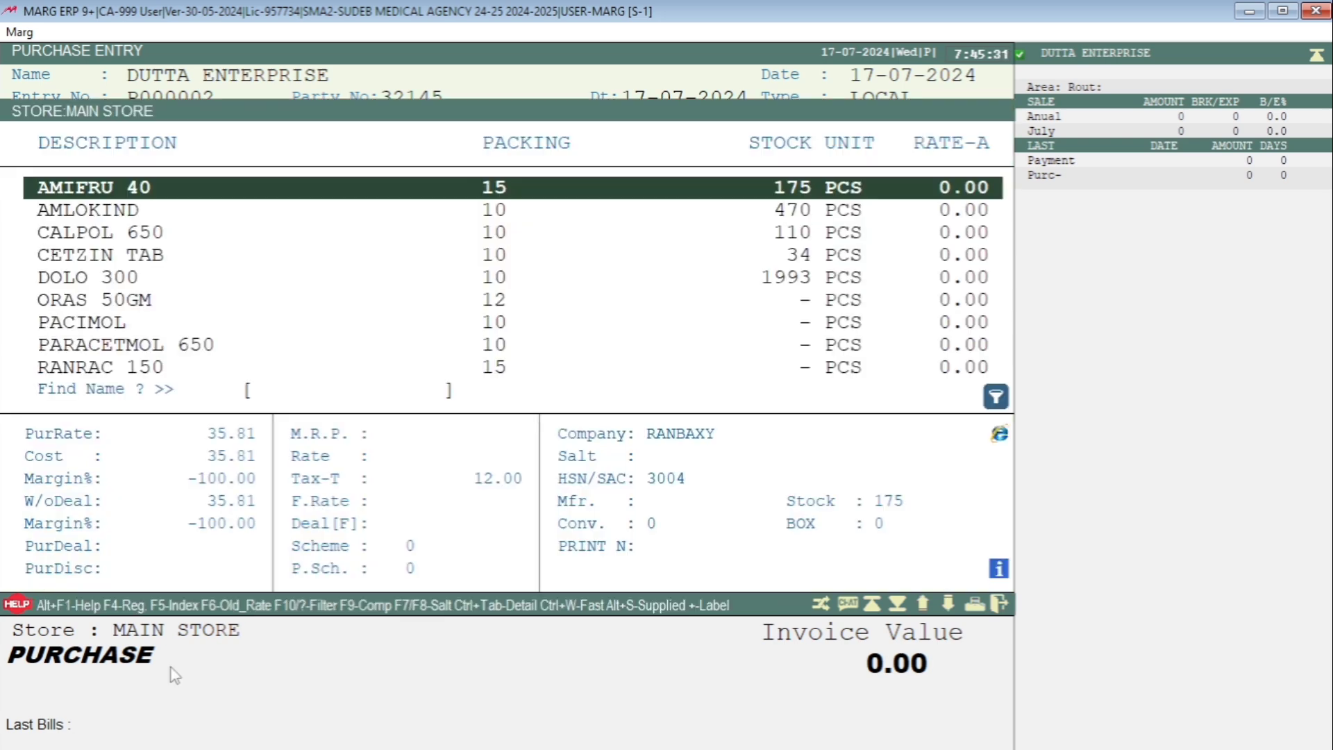
key(Return)
key(Return)
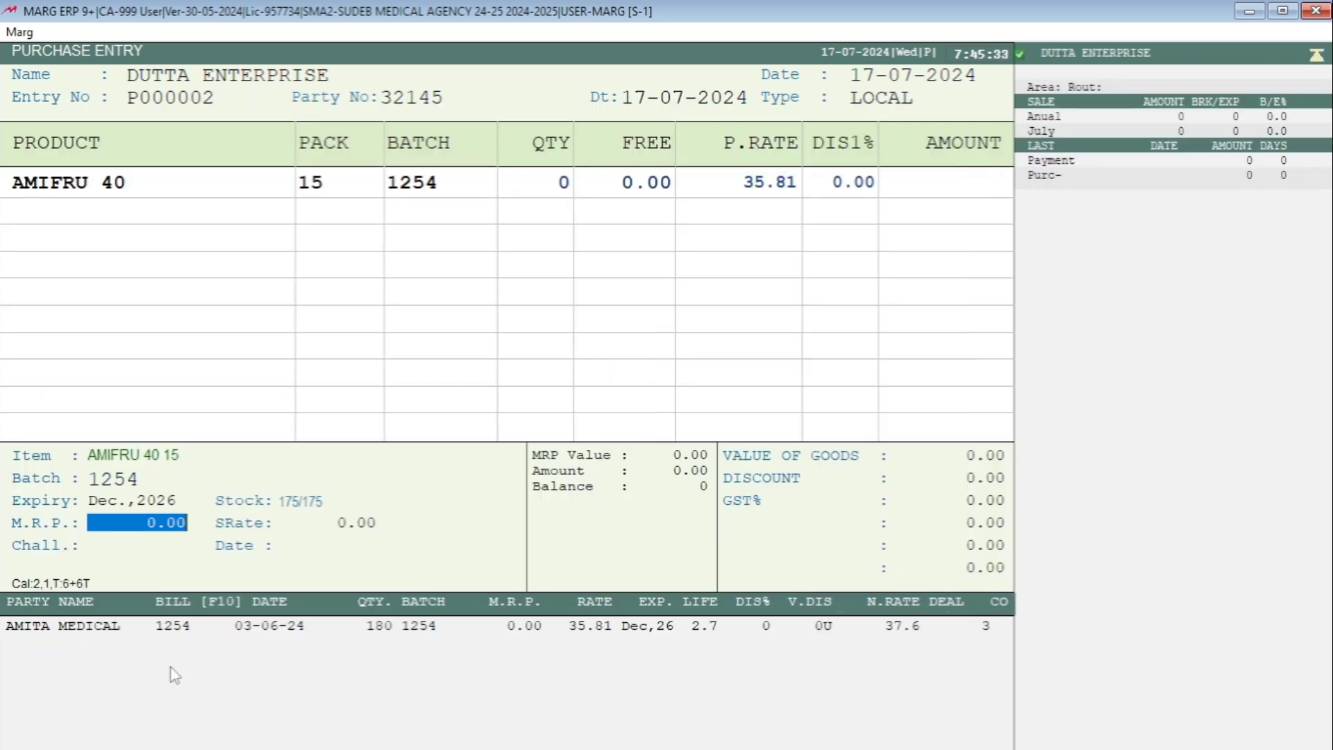
key(Return)
text(25)
- Add AMLOKIND to the purchase bill with quantity 25, keeping its purchase rate and discount
key(Return)
key(Return)
key(Return)
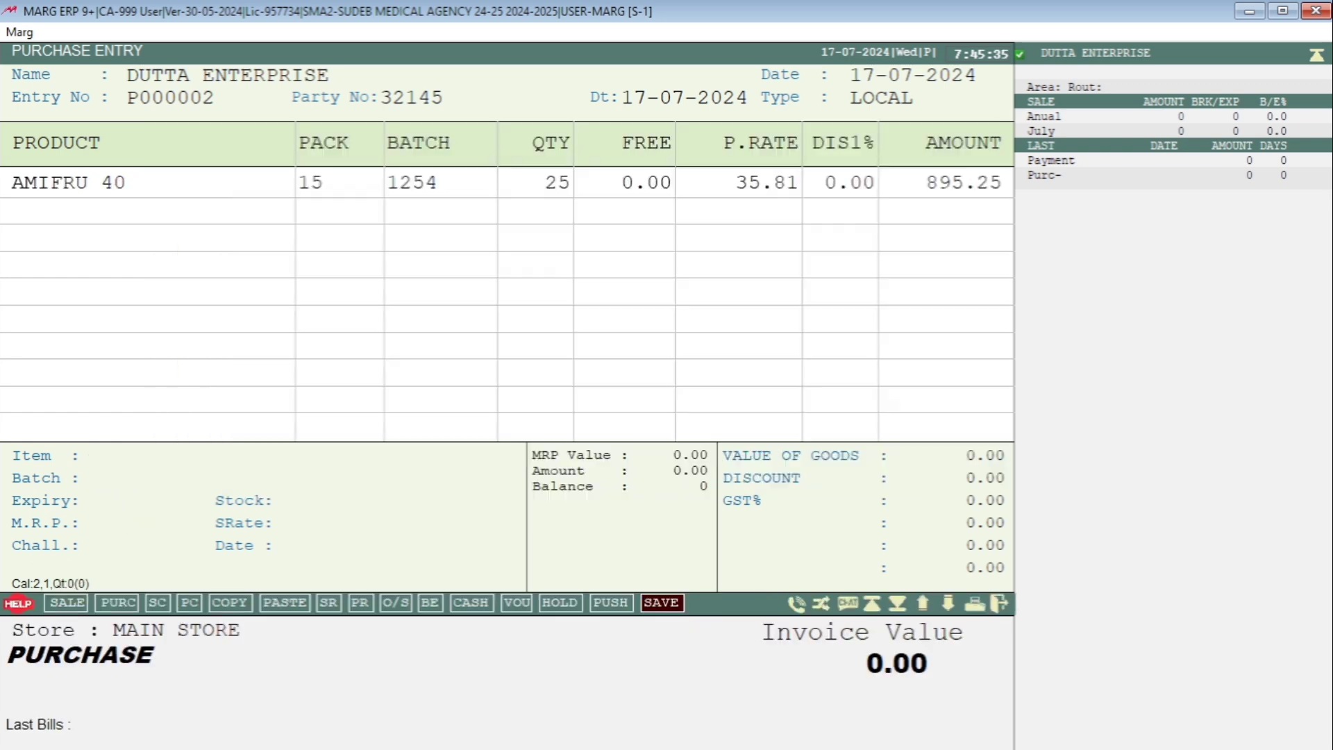
key(Return)
key(Down)
key(Return)
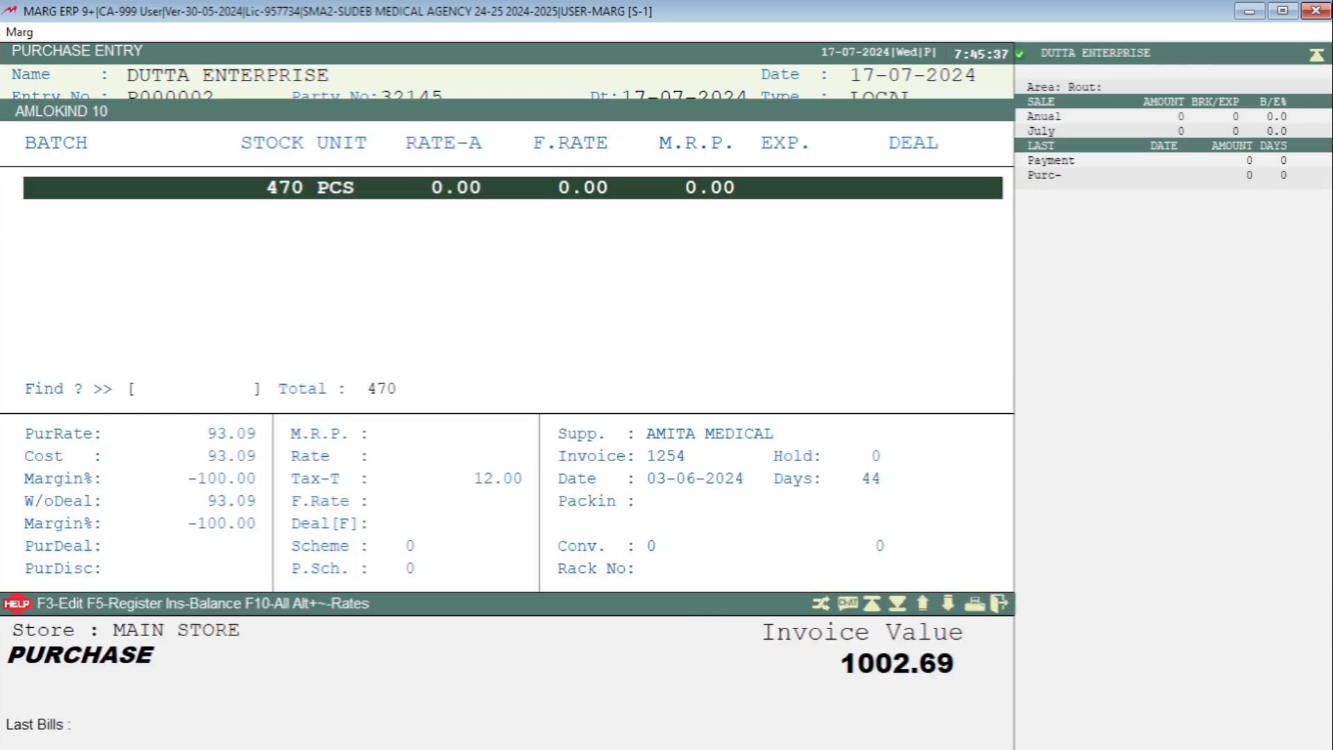
key(Return)
text(25)
key(Return)
key(Return)
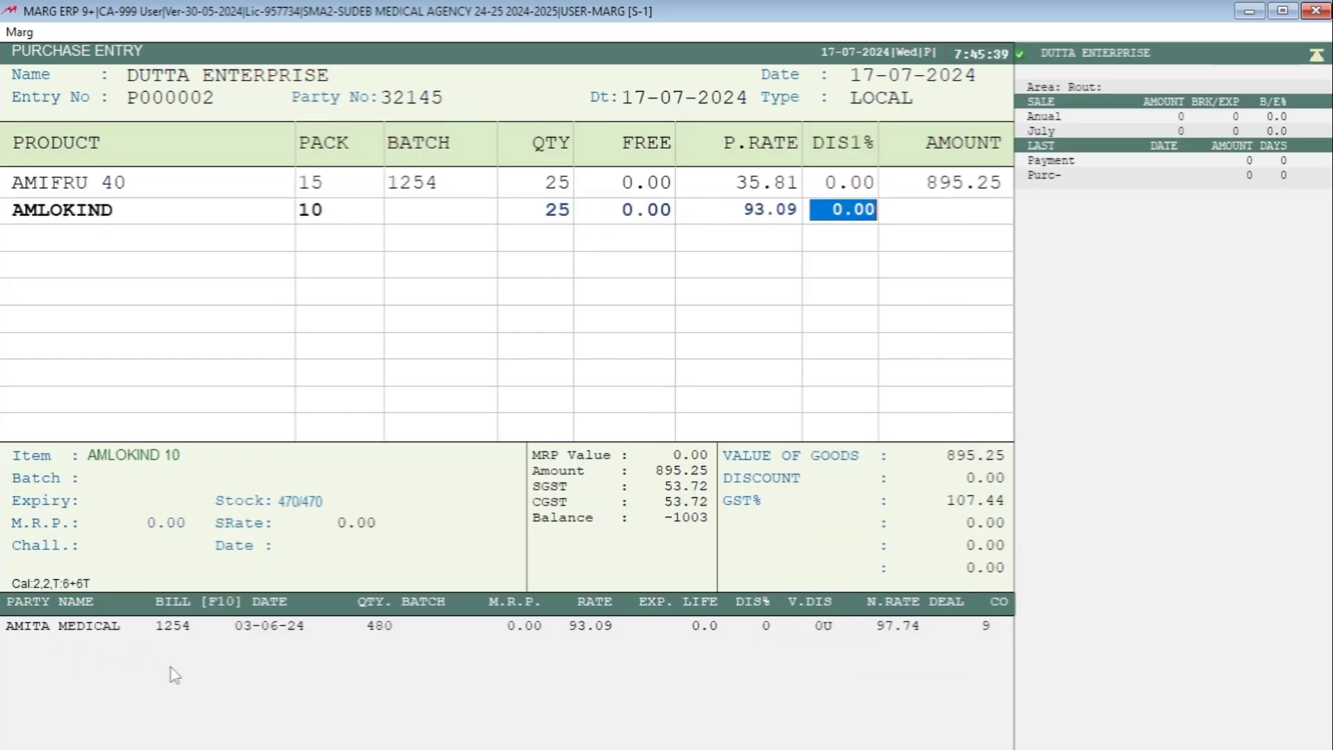
key(Return)
- Add CALPOL 650 to the purchase bill with quantity 25, keeping its purchase rate and discount
key(Return)
key(Down)
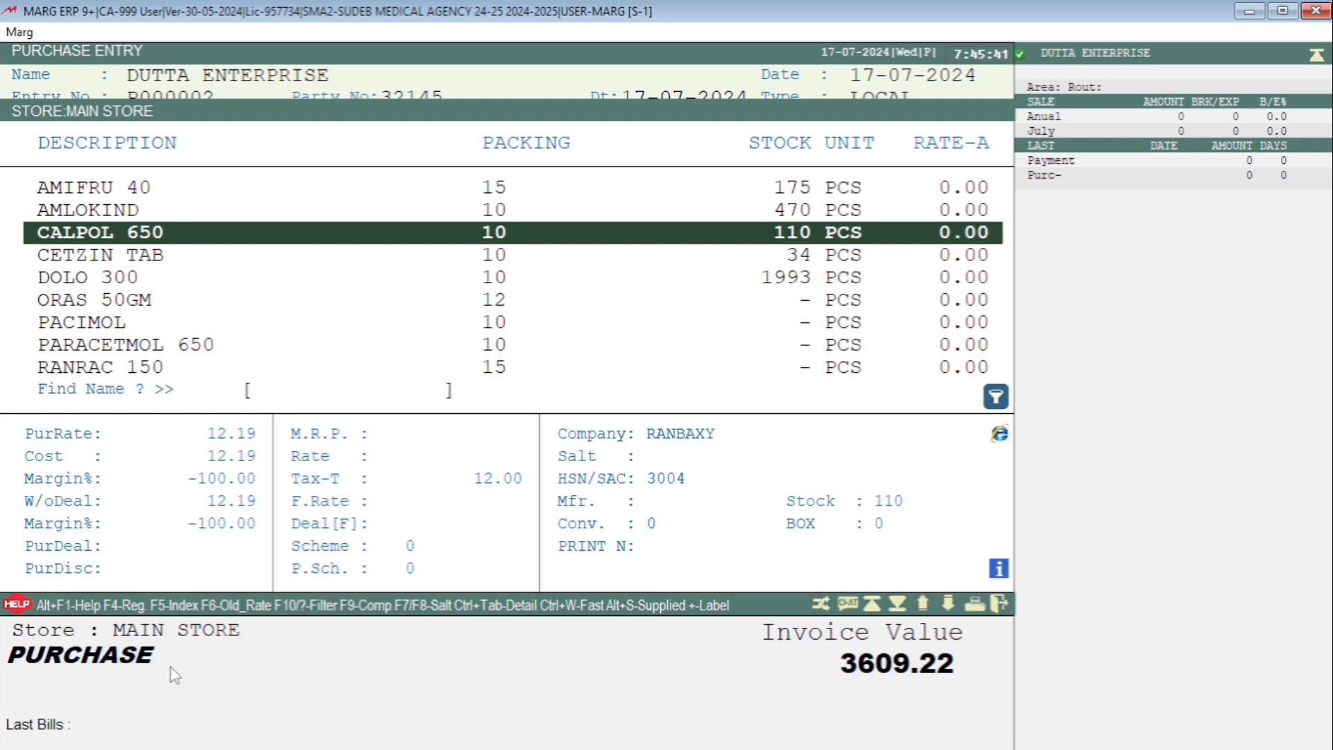
key(Return)
text(25)
key(Return)
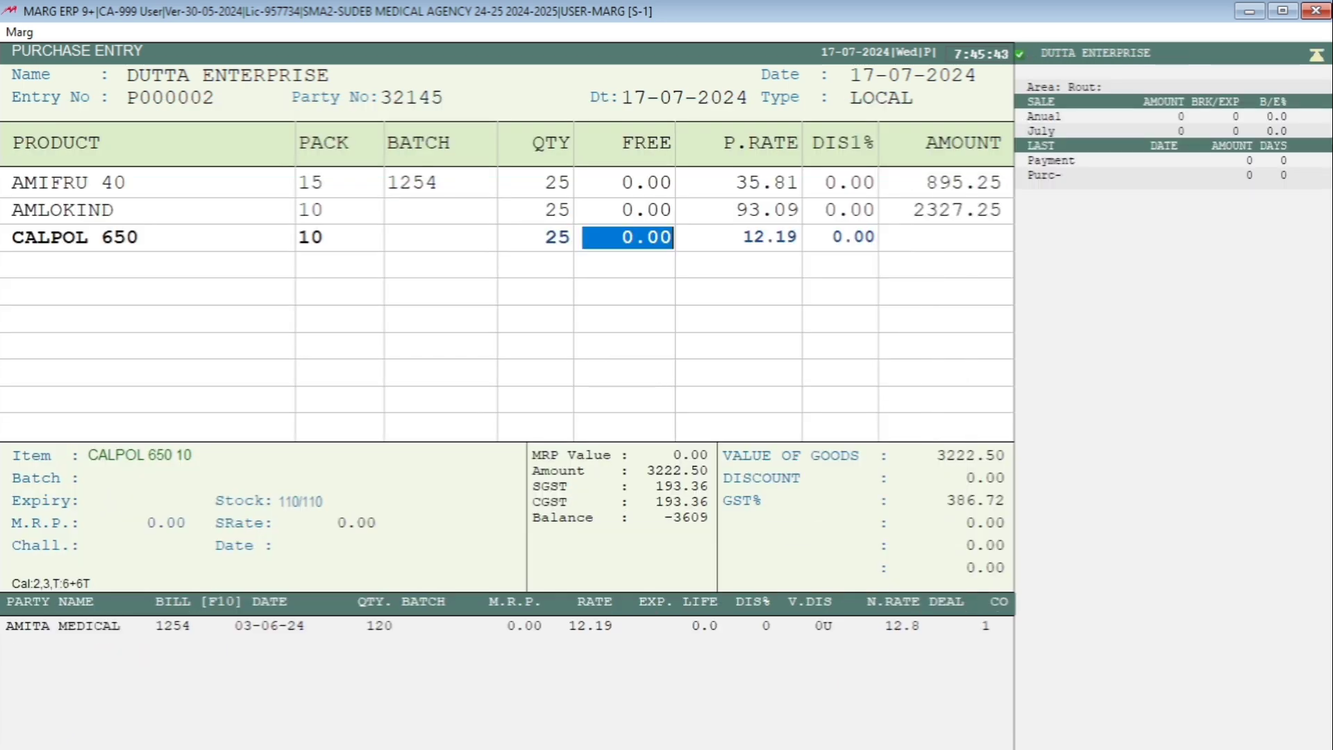
key(Return)
key(Return)
- Add CETZIN TAB to the purchase bill with quantity 25, keeping its purchase rate and discount
key(Return)
key(Return)
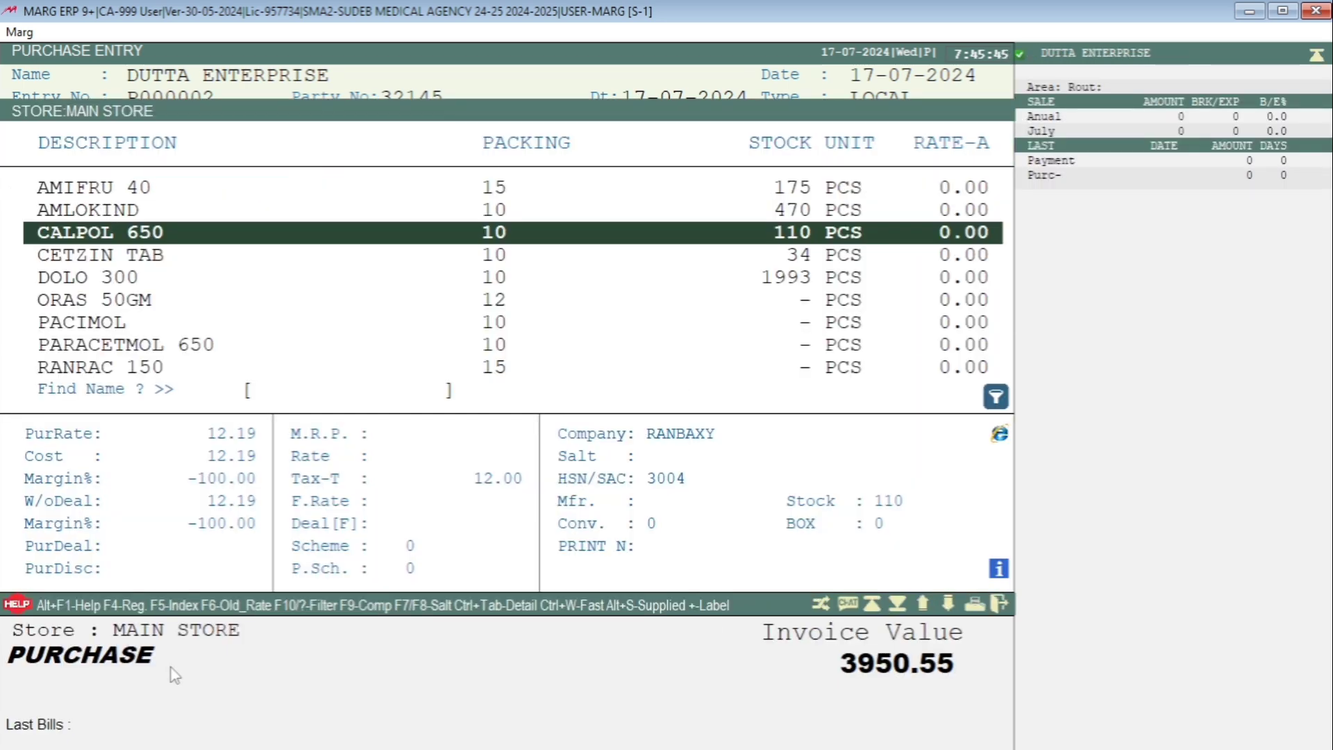
key(Down)
key(Return)
key(Return)
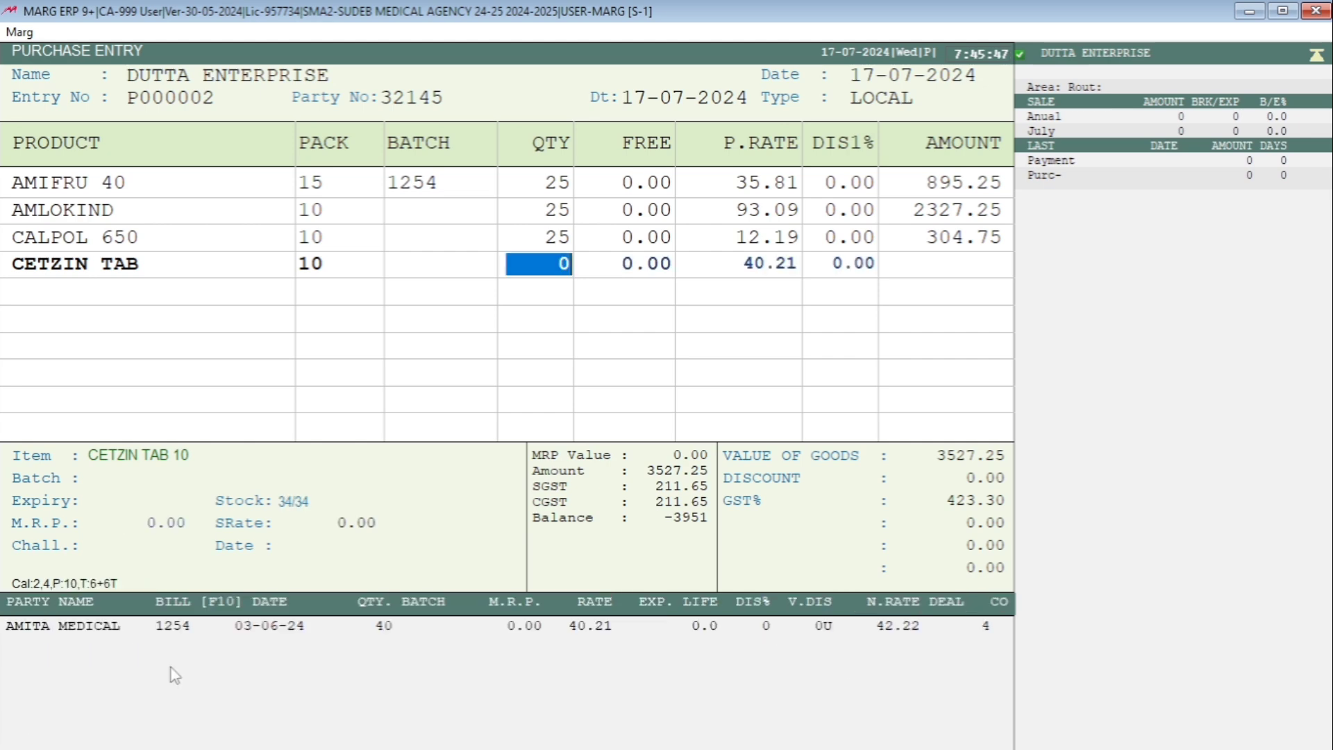
text(25)
- Add DOLO 300 to the purchase bill with quantity 25 at the 108.09 purchase rate
key(Return)
key(Return)
key(Return)
key(Return)
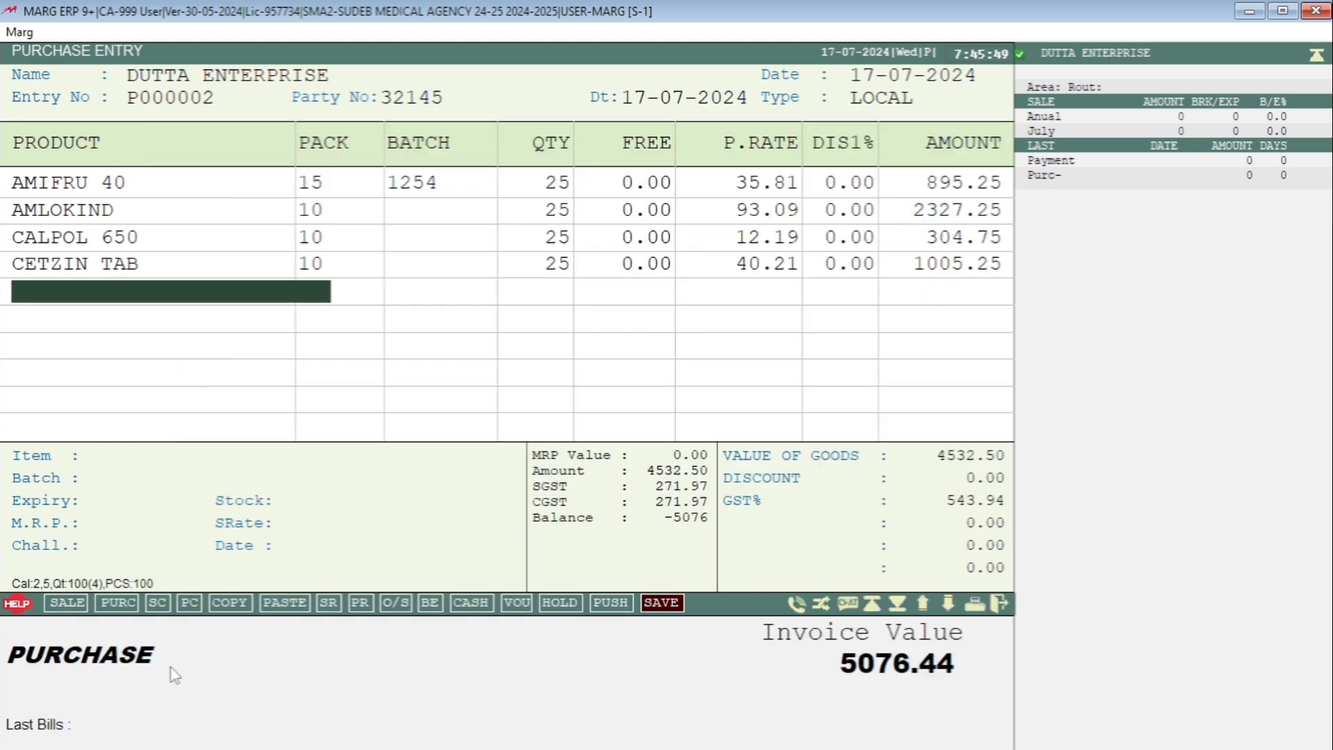
key(Return)
key(Down)
key(Return)
key(Return)
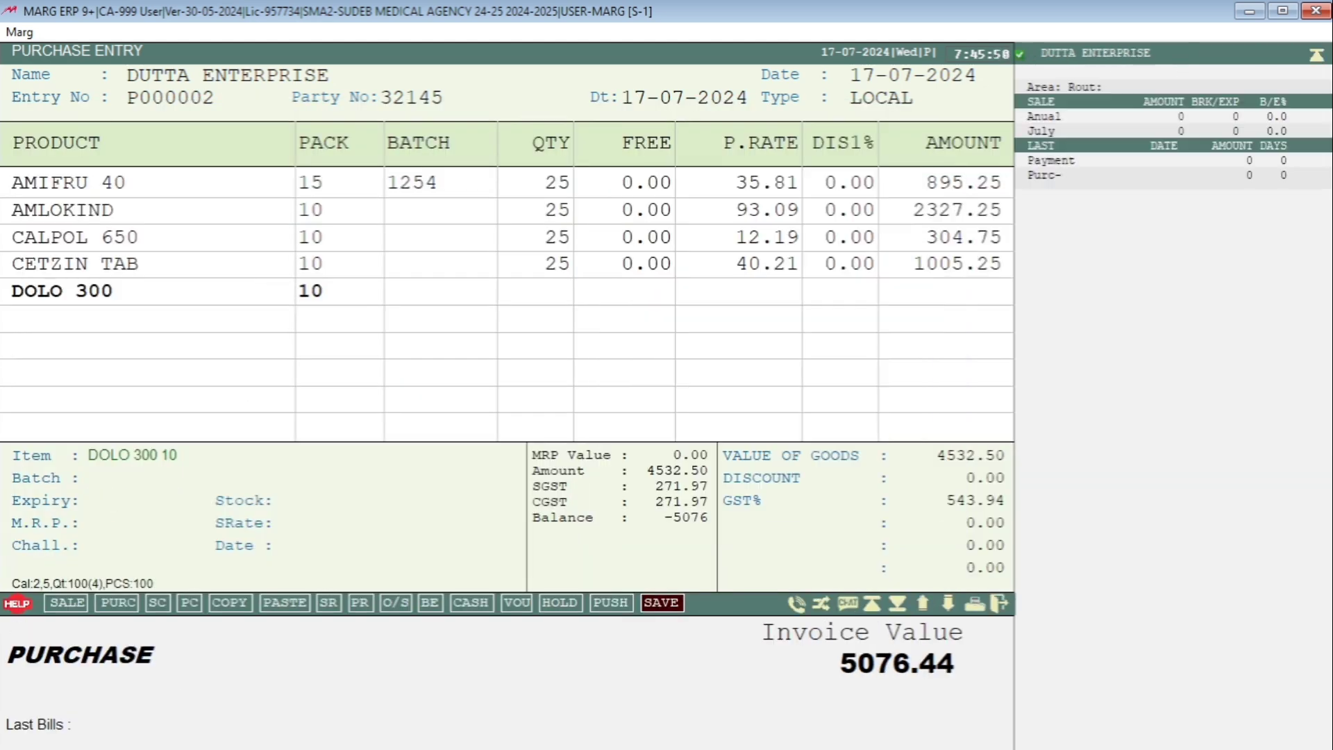
text(2145)
key(Return)
key(Return)
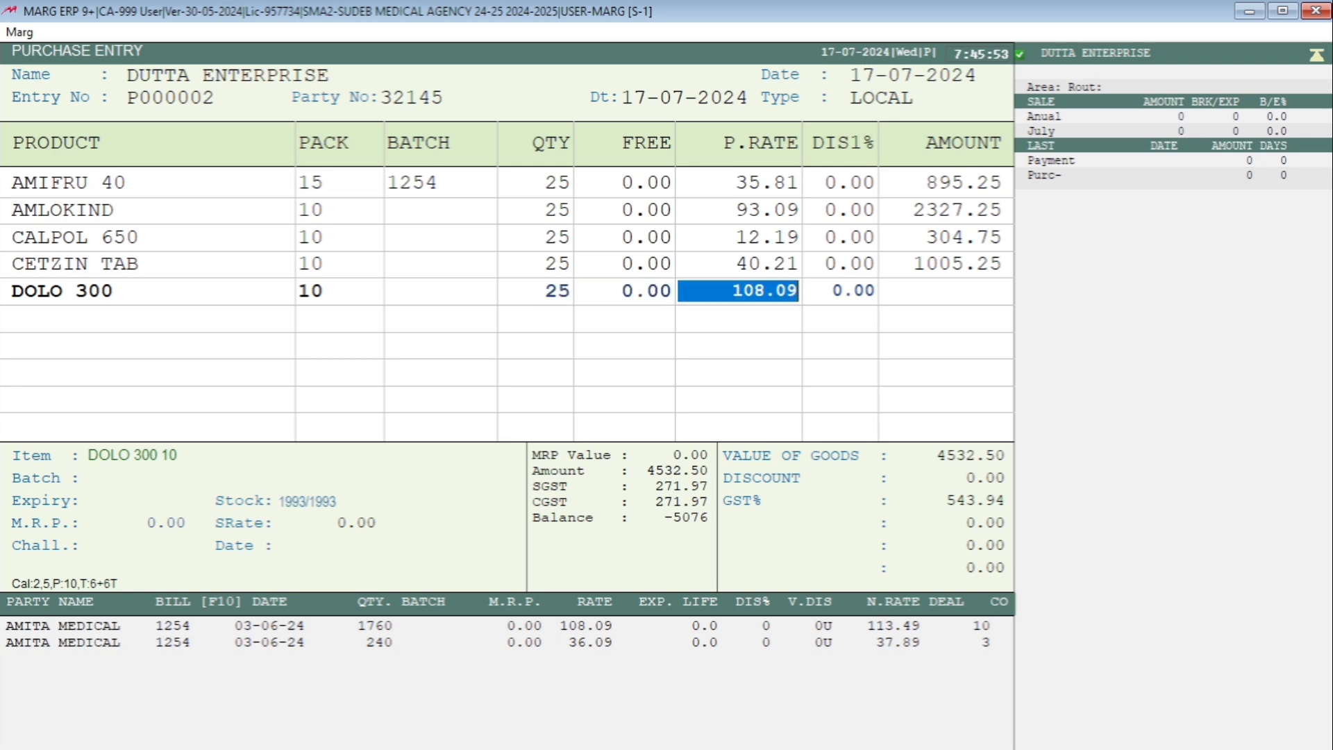
key(Return)
key(Return)
- Add PACIMOL to the purchase bill with batch 1254, expiry December 2026 and M.R.P. 25
key(Return)
key(Return)
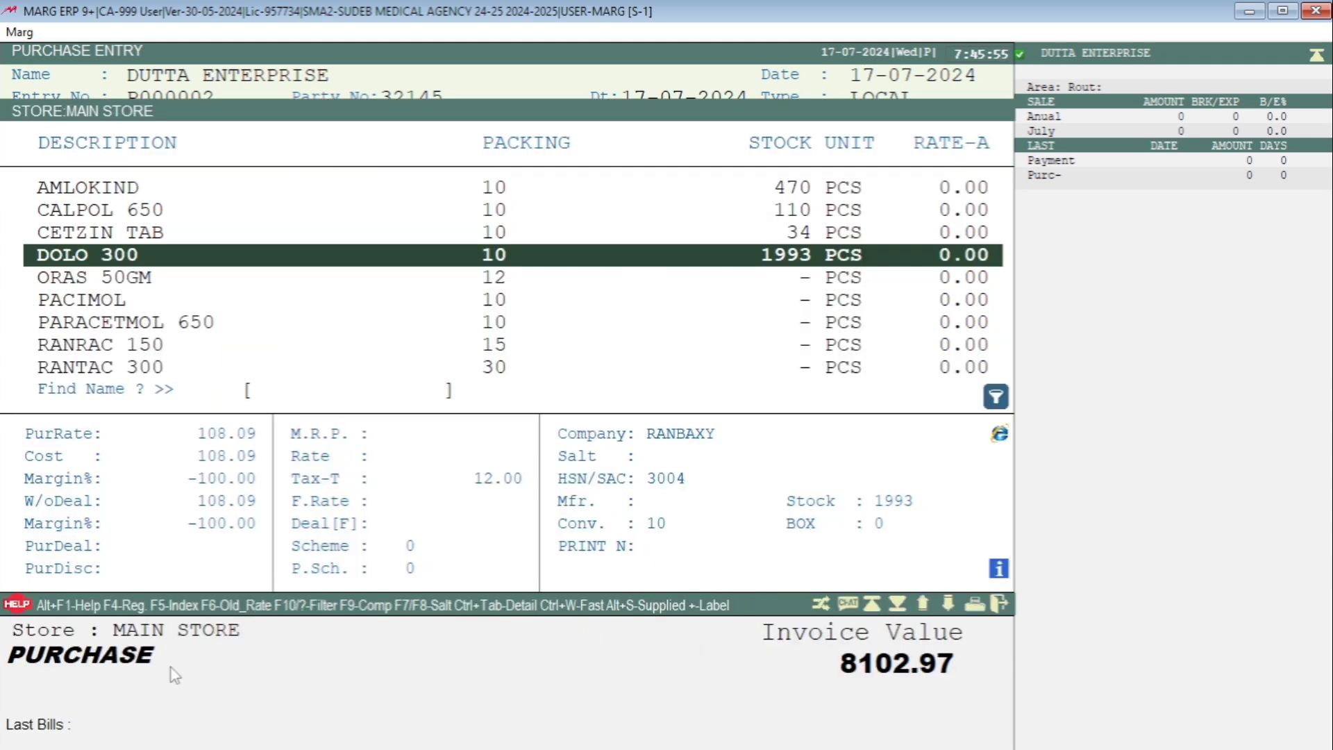
key(Down)
key(Down)
key(Return)
text(1)
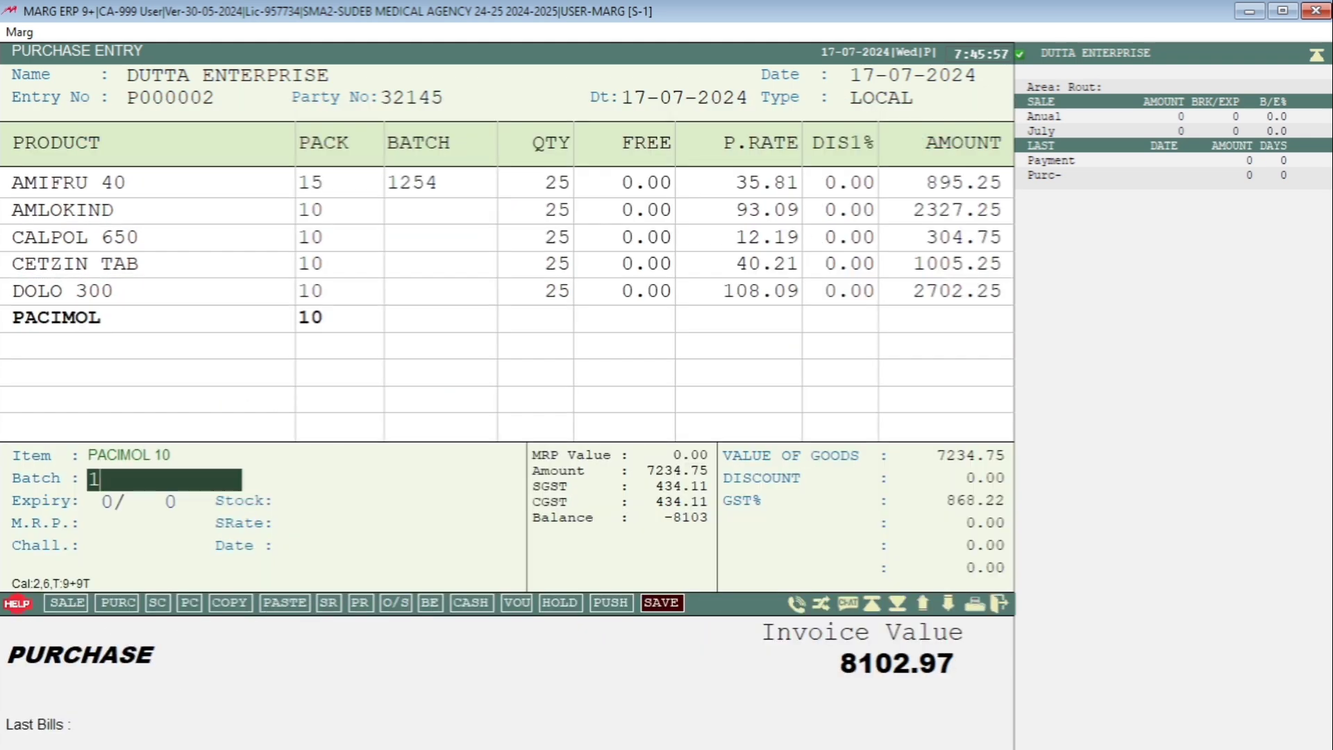
text(254)
key(Return)
text(1226)
- Set PACIMOL's quantity to 25 and its purchase rate to 15, and complete the item line
key(Return)
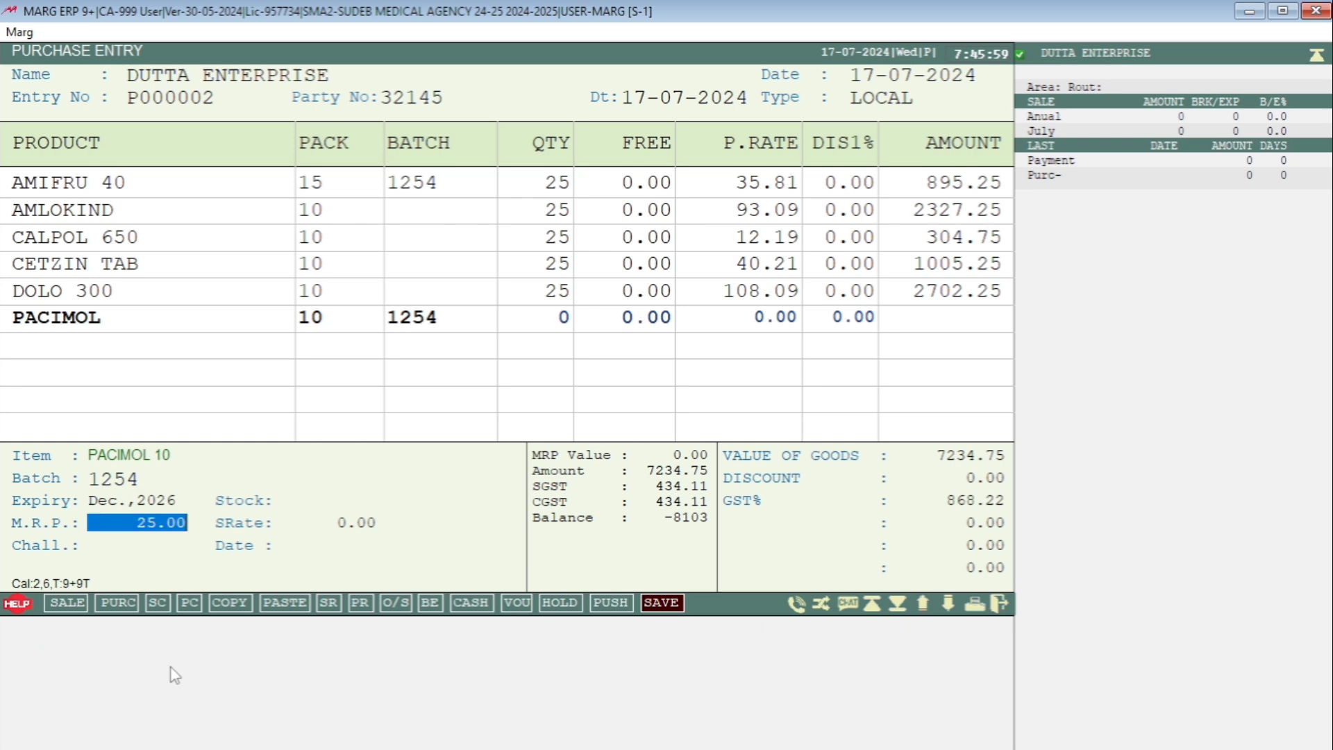
key(Return)
text(25)
key(Return)
key(Return)
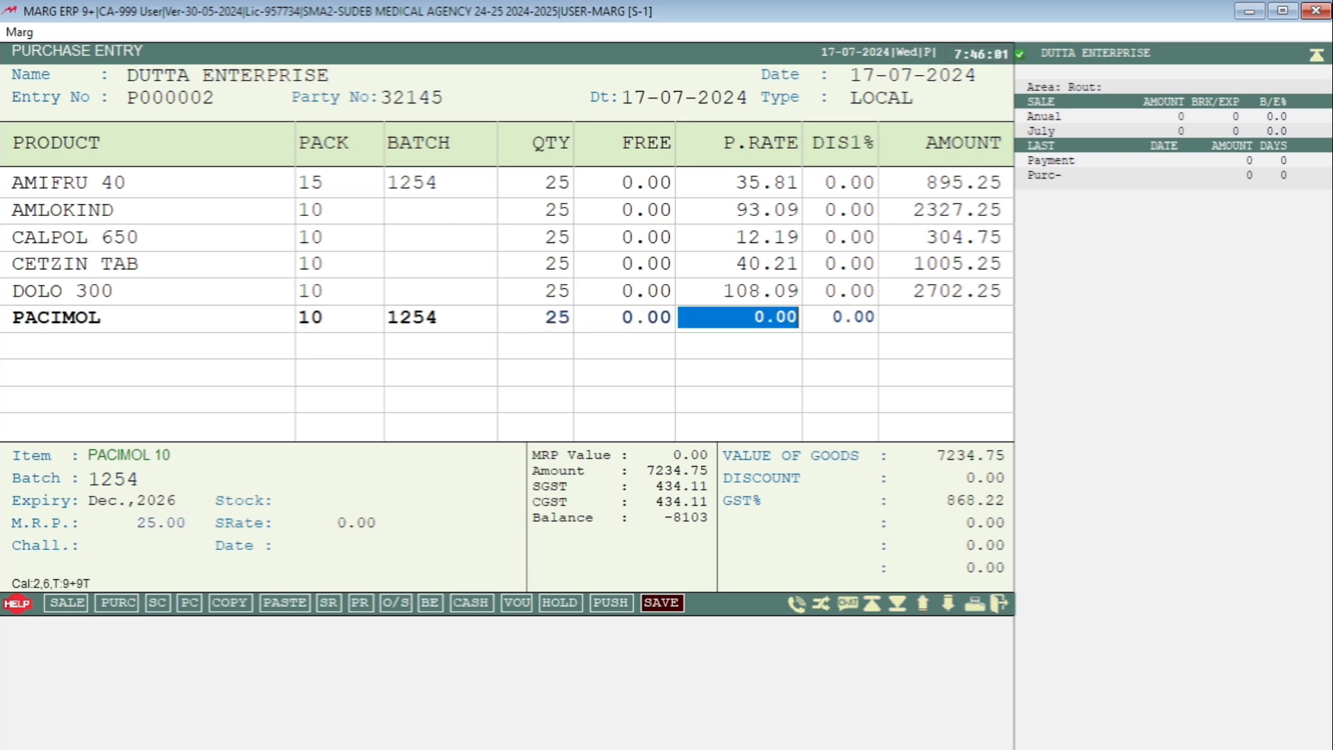
text(15)
- Add ORAS 50GM to the purchase bill with batch 2541, expiry December 2026 and M.R.P. 250
key(Return)
key(Return)
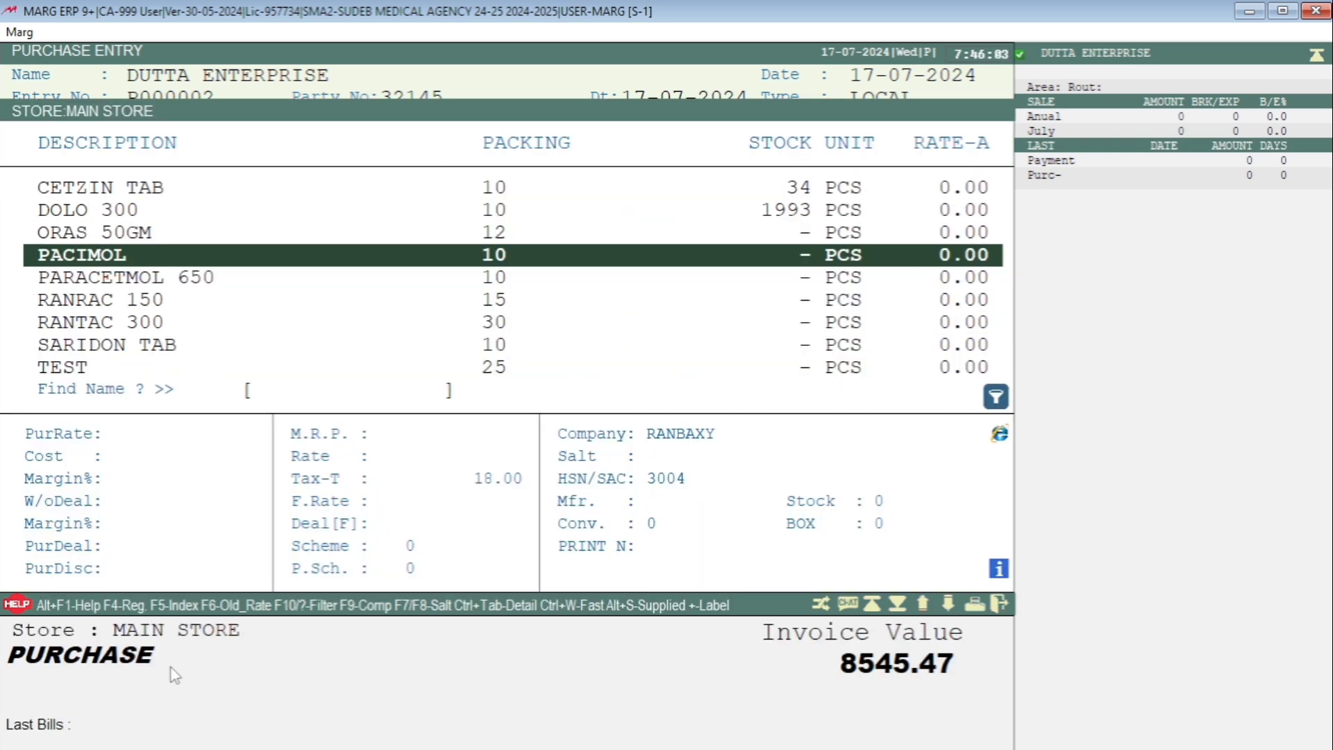
key(Up)
key(Return)
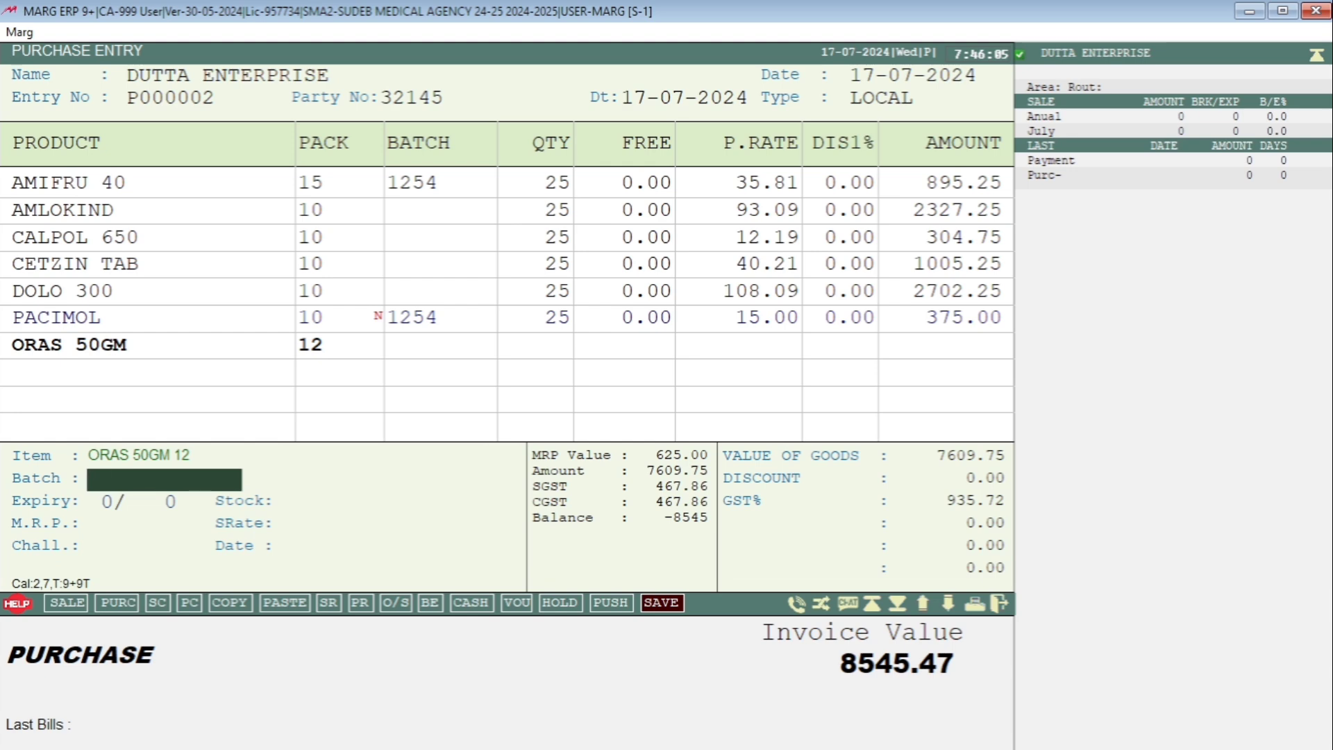
text(2541)
key(Return)
text(1226)
key(Return)
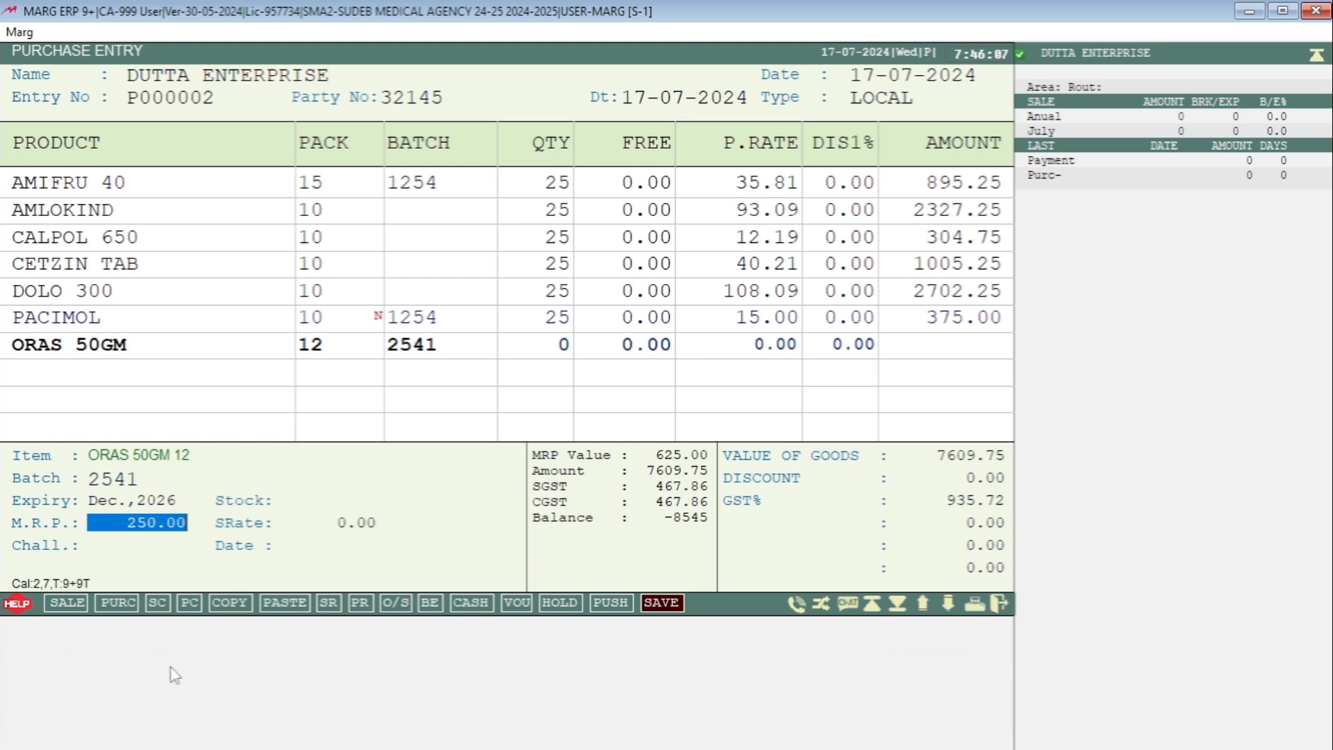
- Set ORAS 50GM's quantity to 25 and its purchase rate to 150, and complete the item line
key(Return)
text(25)
key(Return)
text(150)
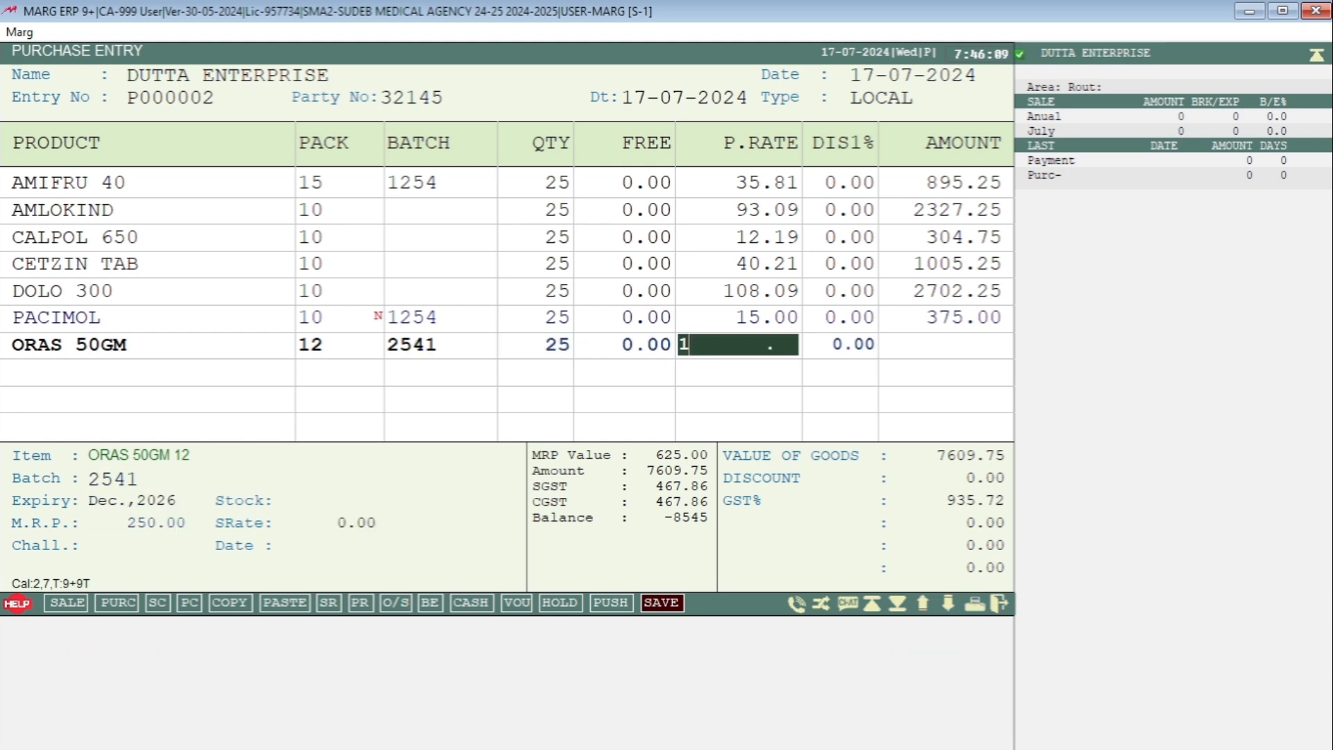
key(Return)
key(Return)
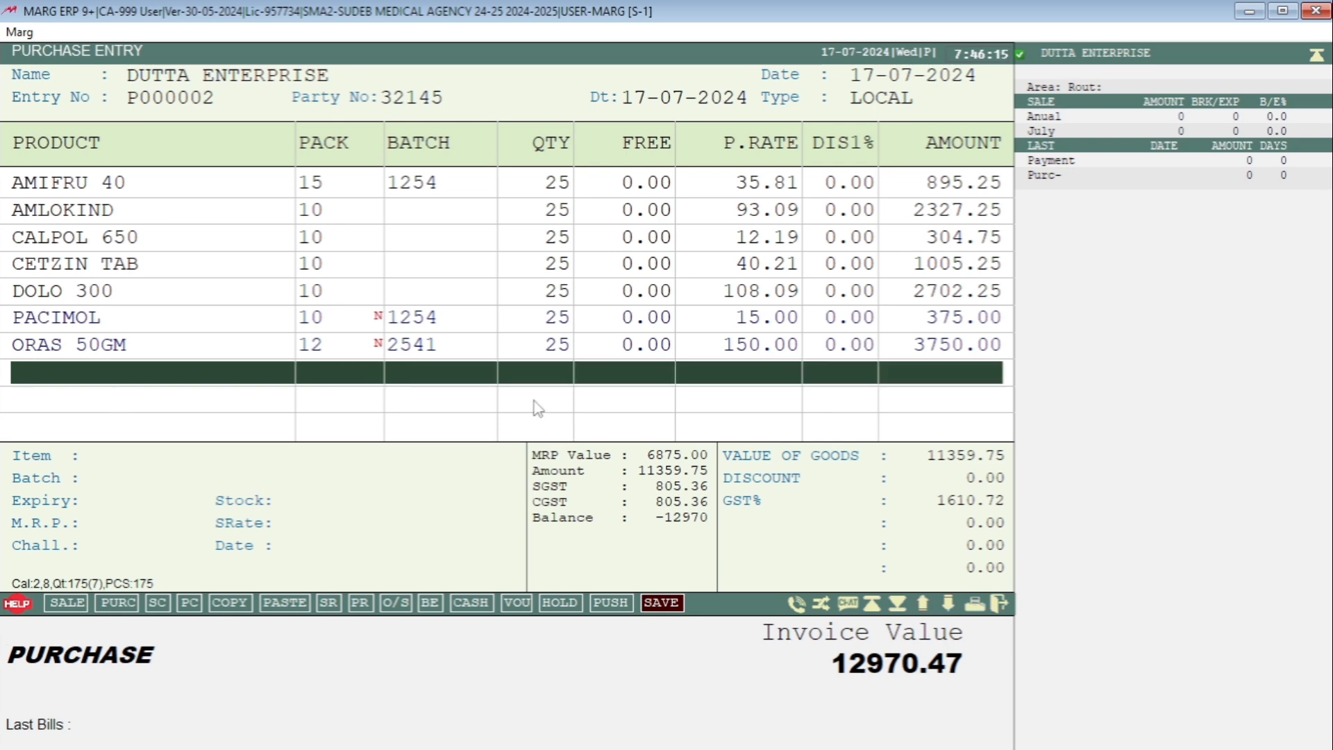
- Save the purchase bill with cash paid and land cost left at 0.00, and leave purchase entry
key(Escape)
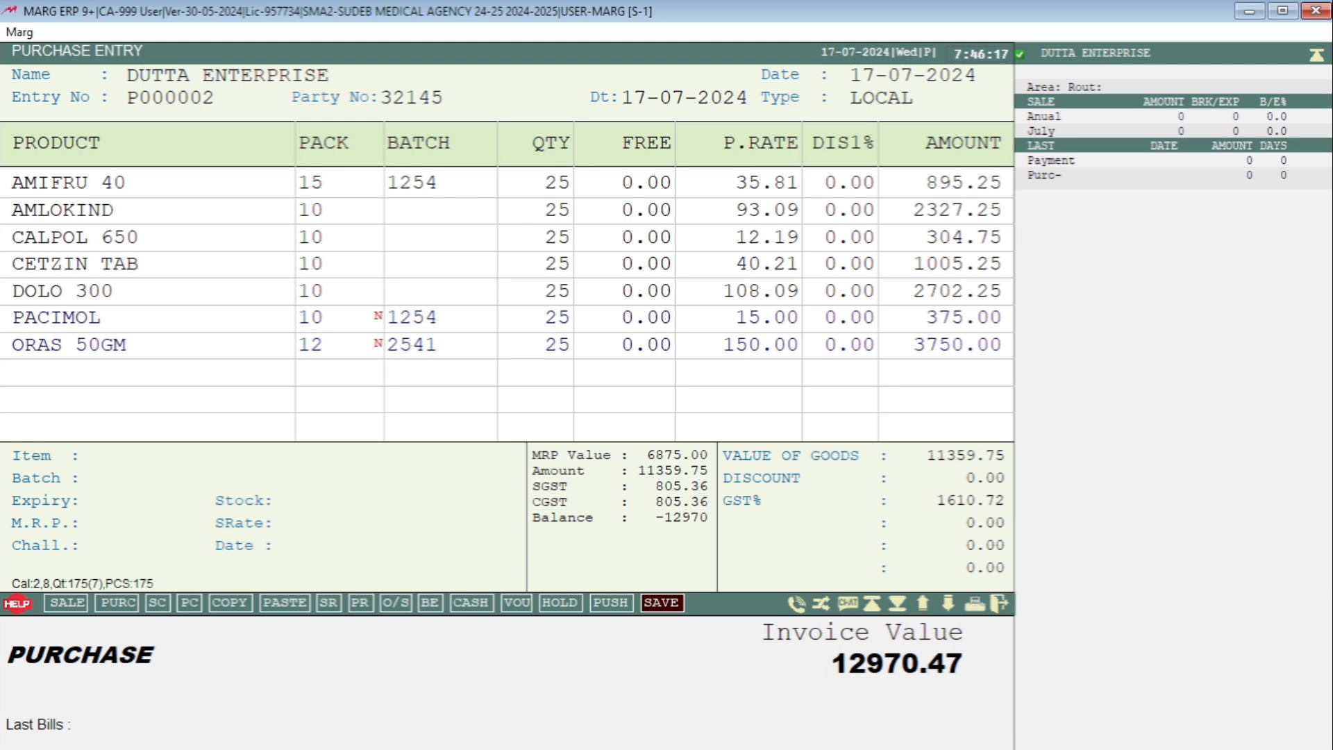
key(Escape)
key(Return)
key(Return)
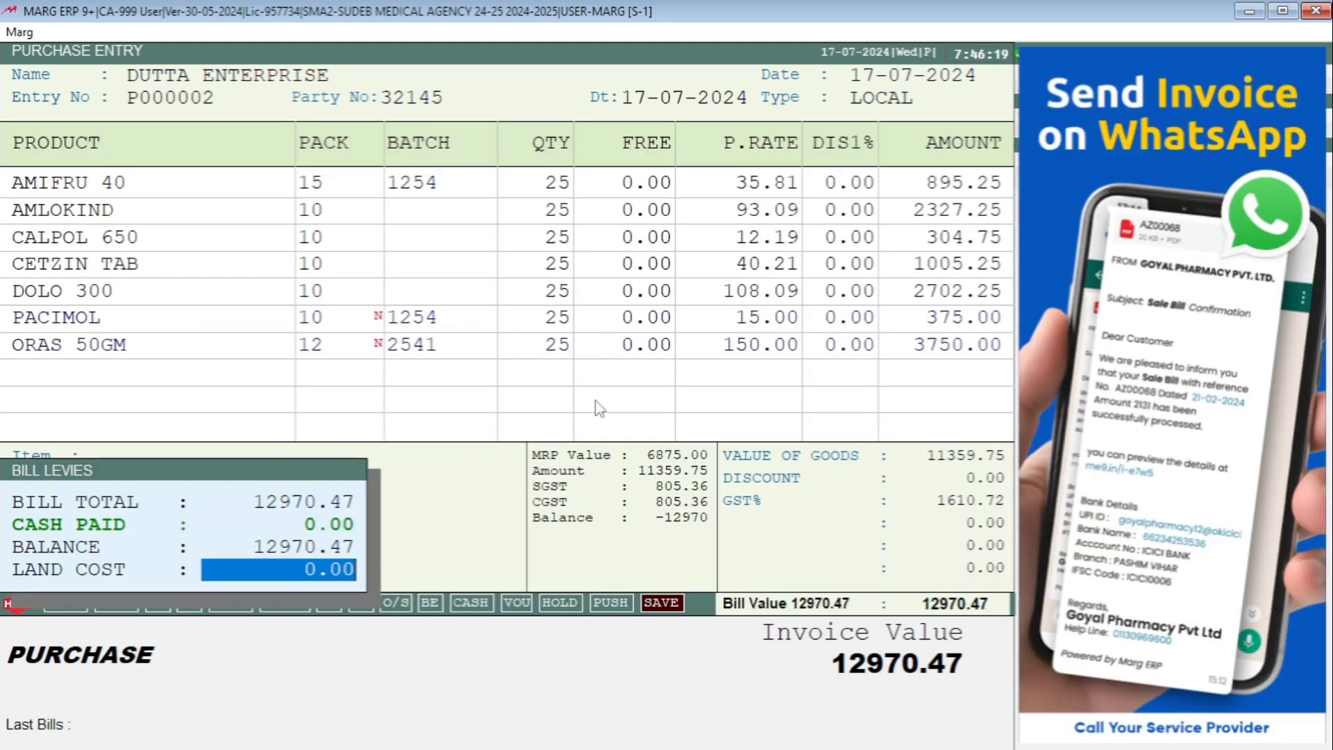
key(Return)
key(Return)
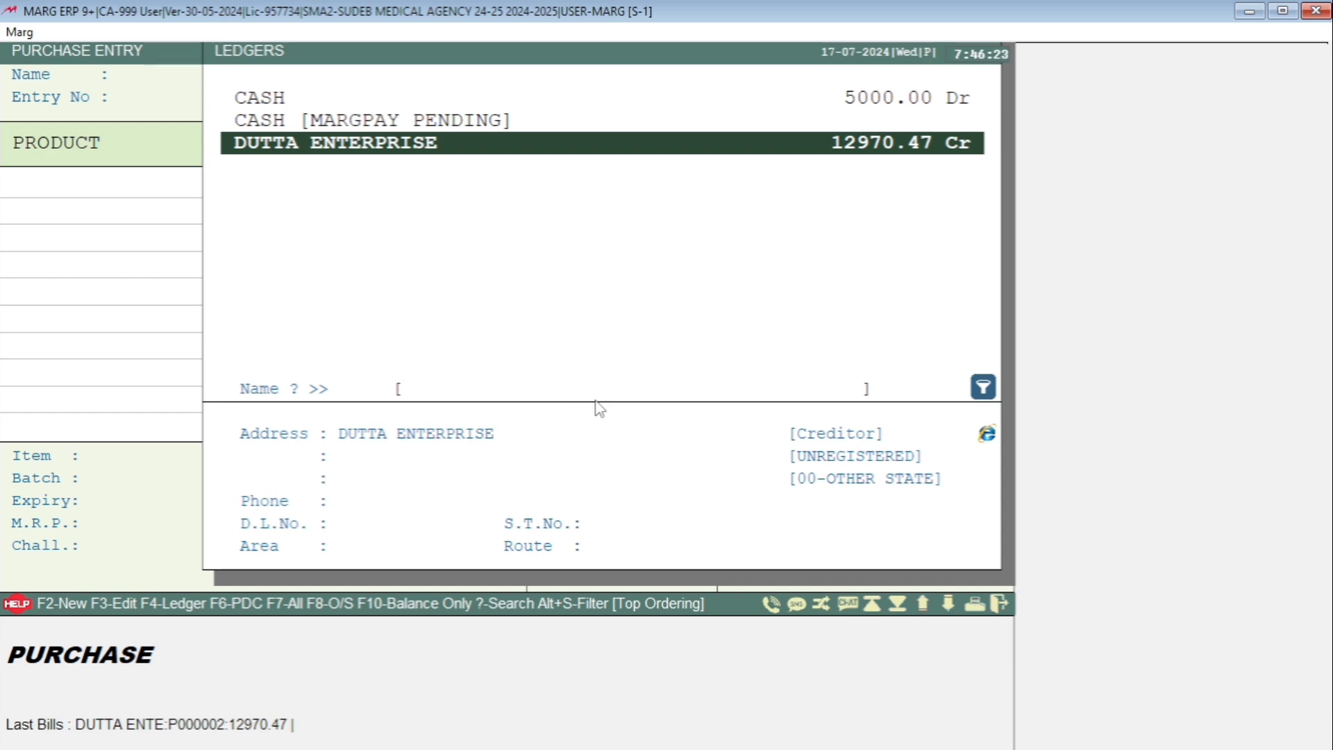
key(Escape)
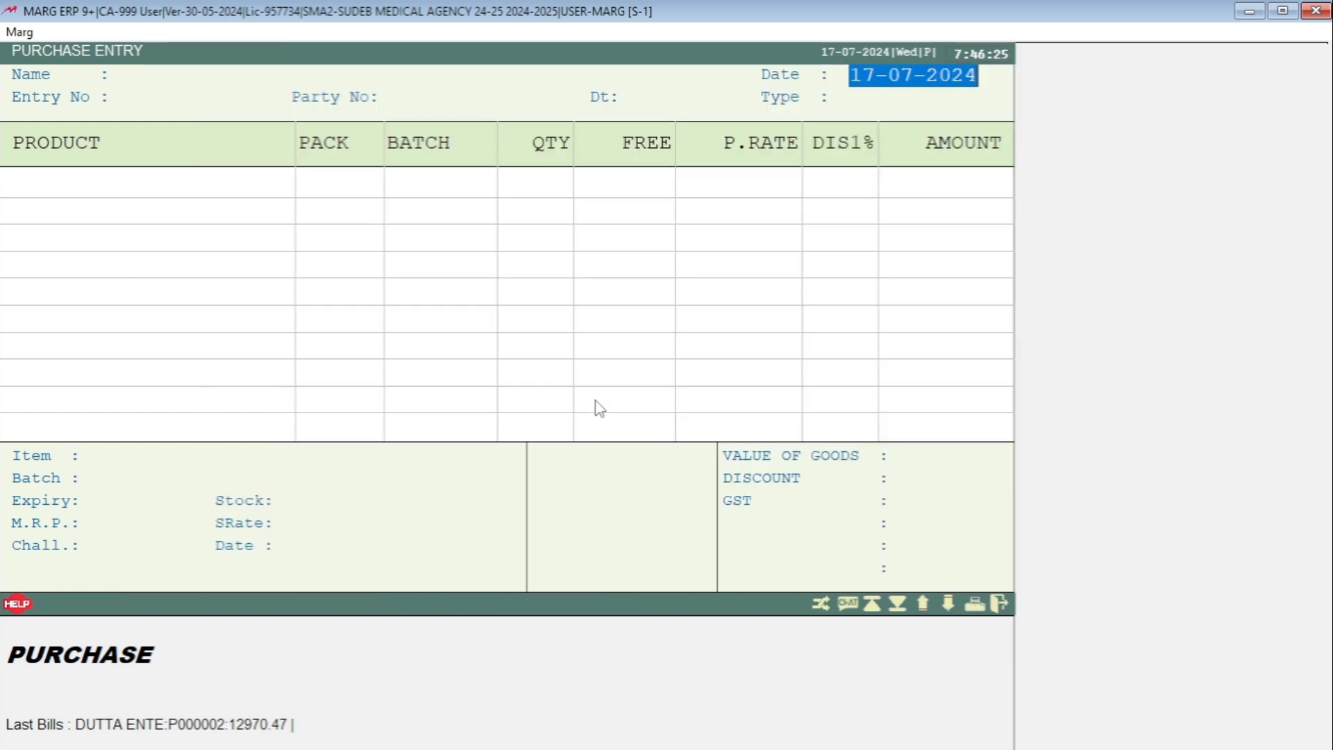
key(Escape)
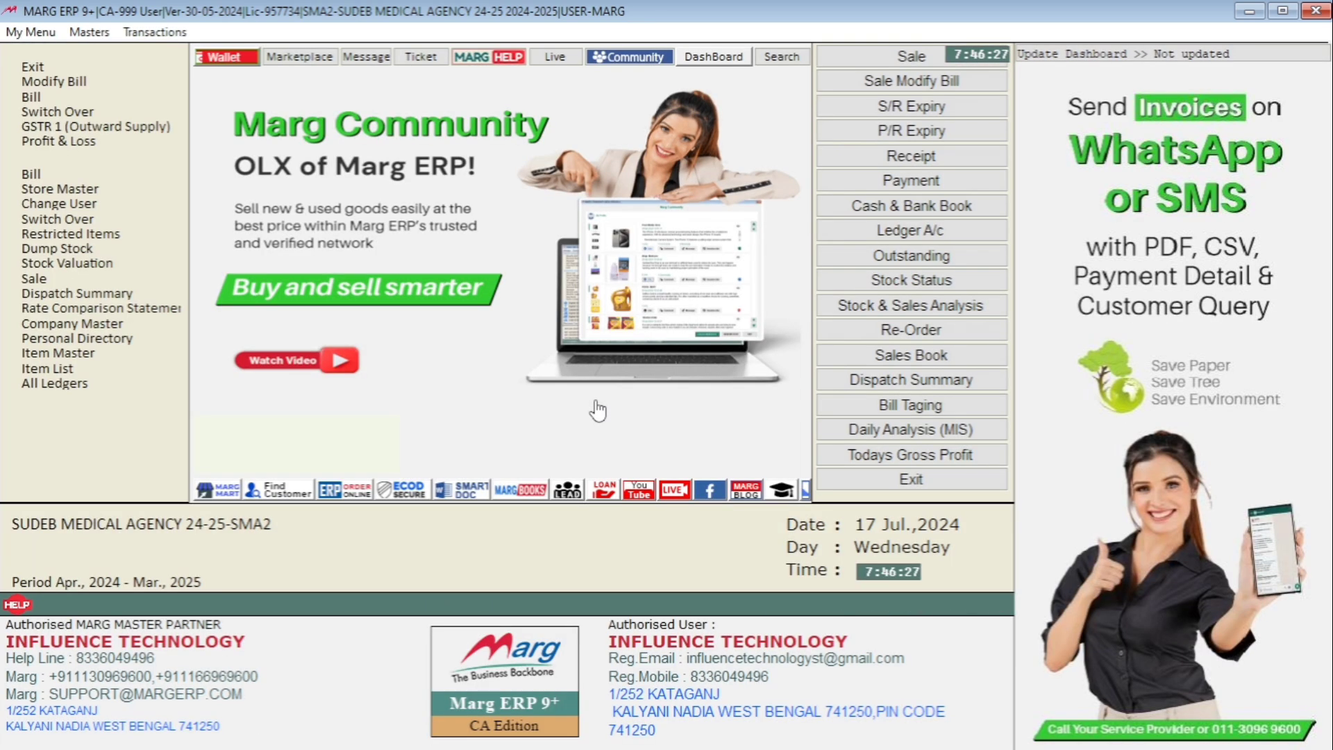
- Check the current stock of the KALYANI store, and close the report
click(531, 39)
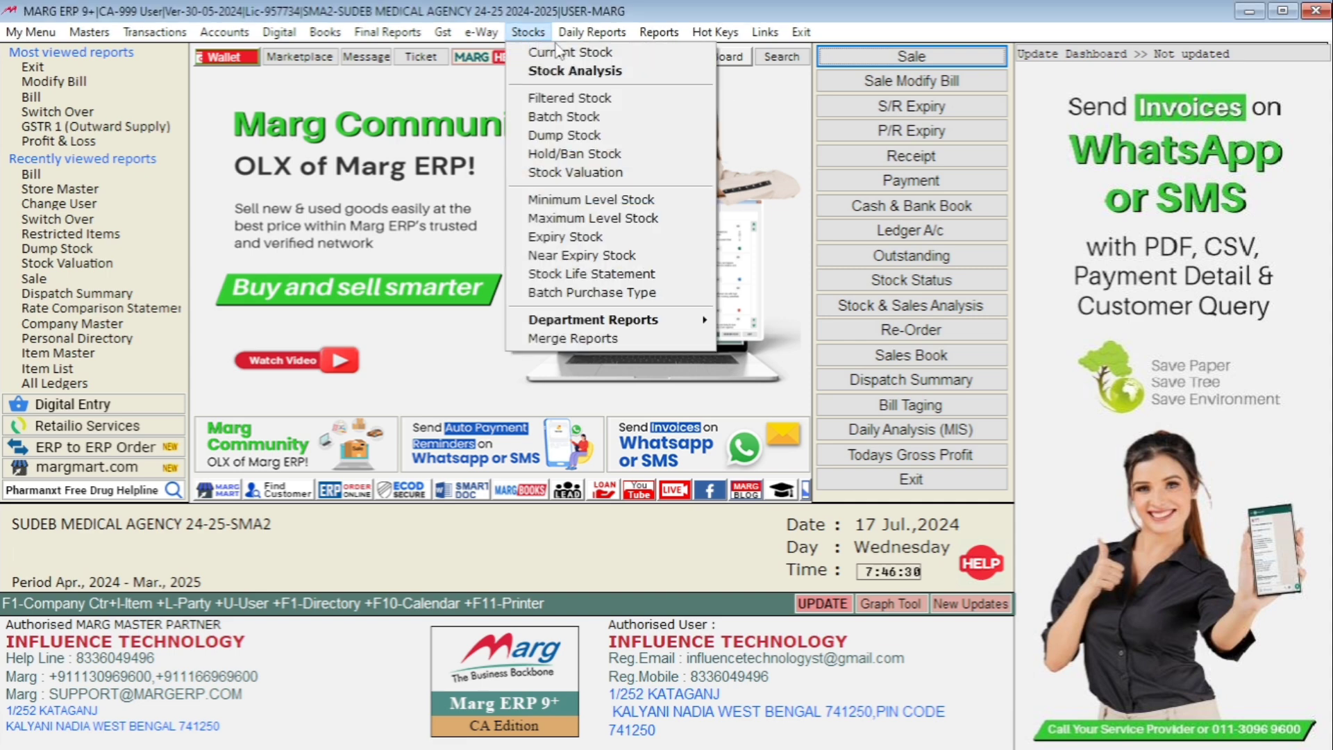
click(589, 58)
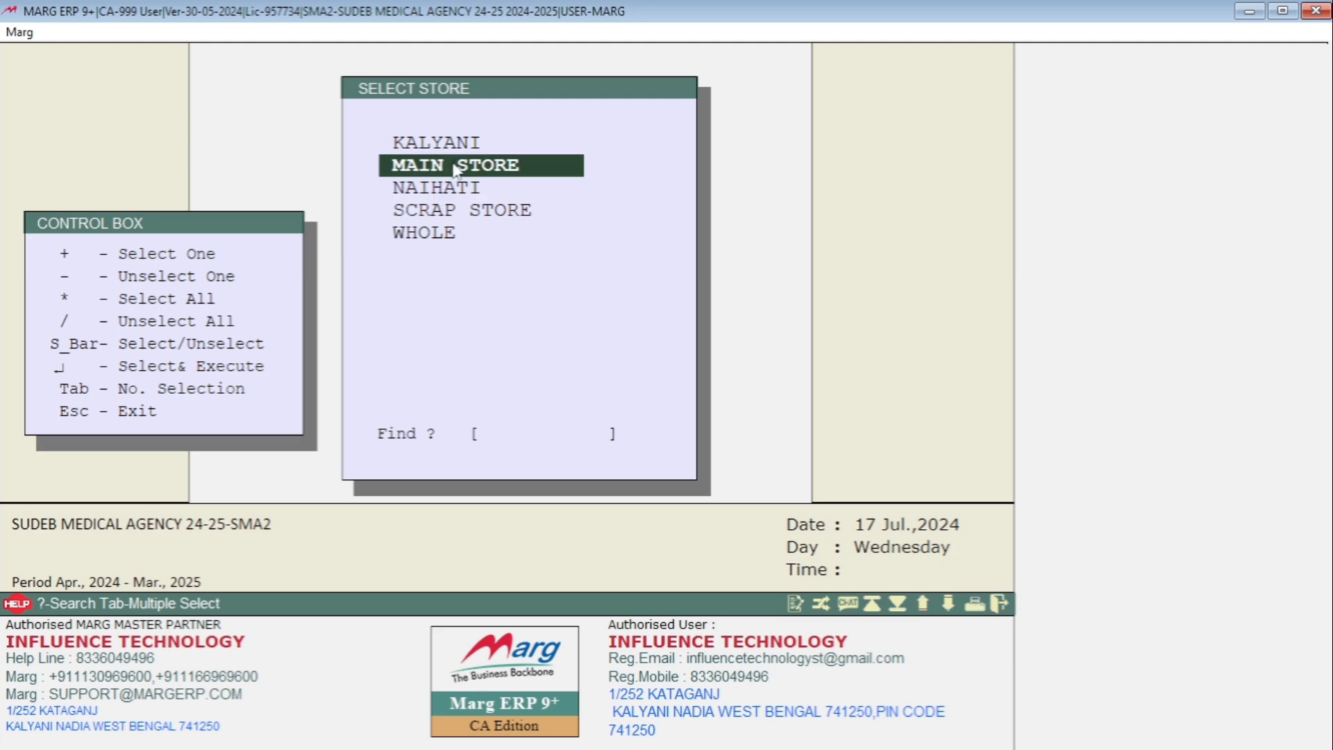
key(Up)
key(Return)
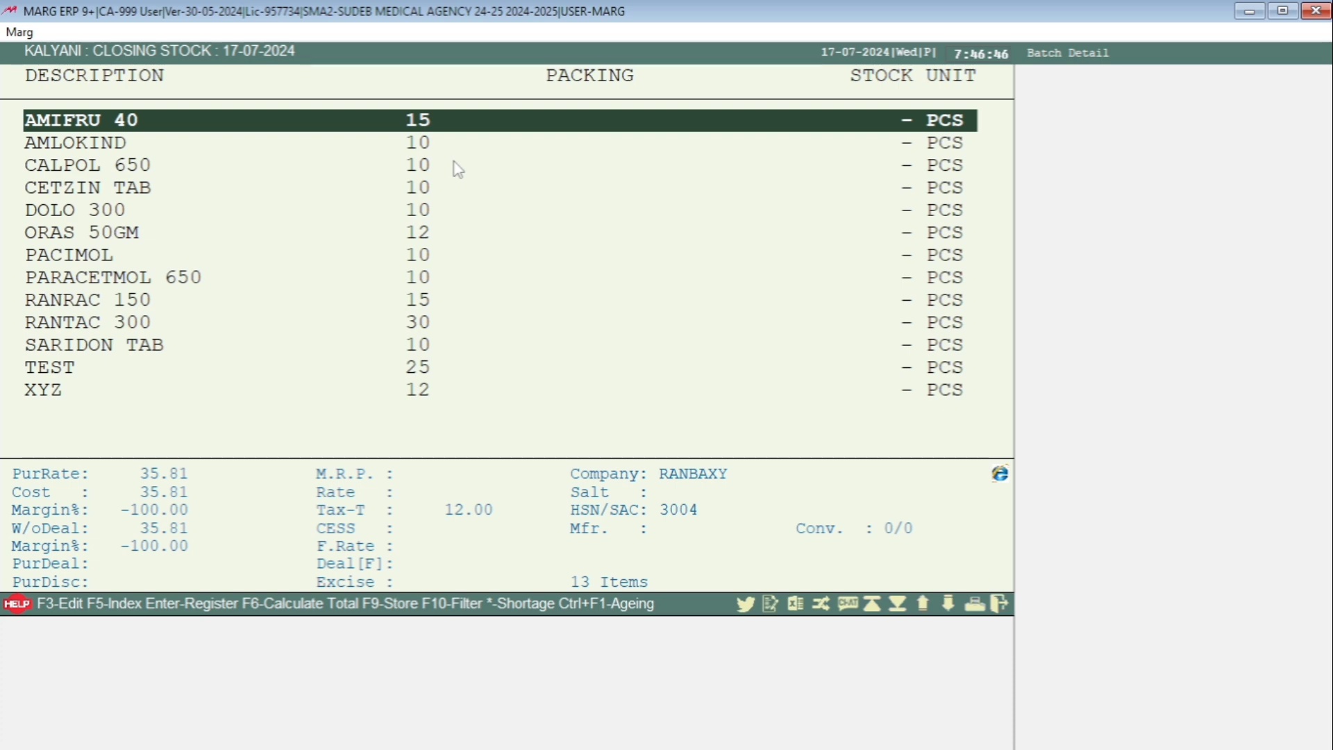
key(Escape)
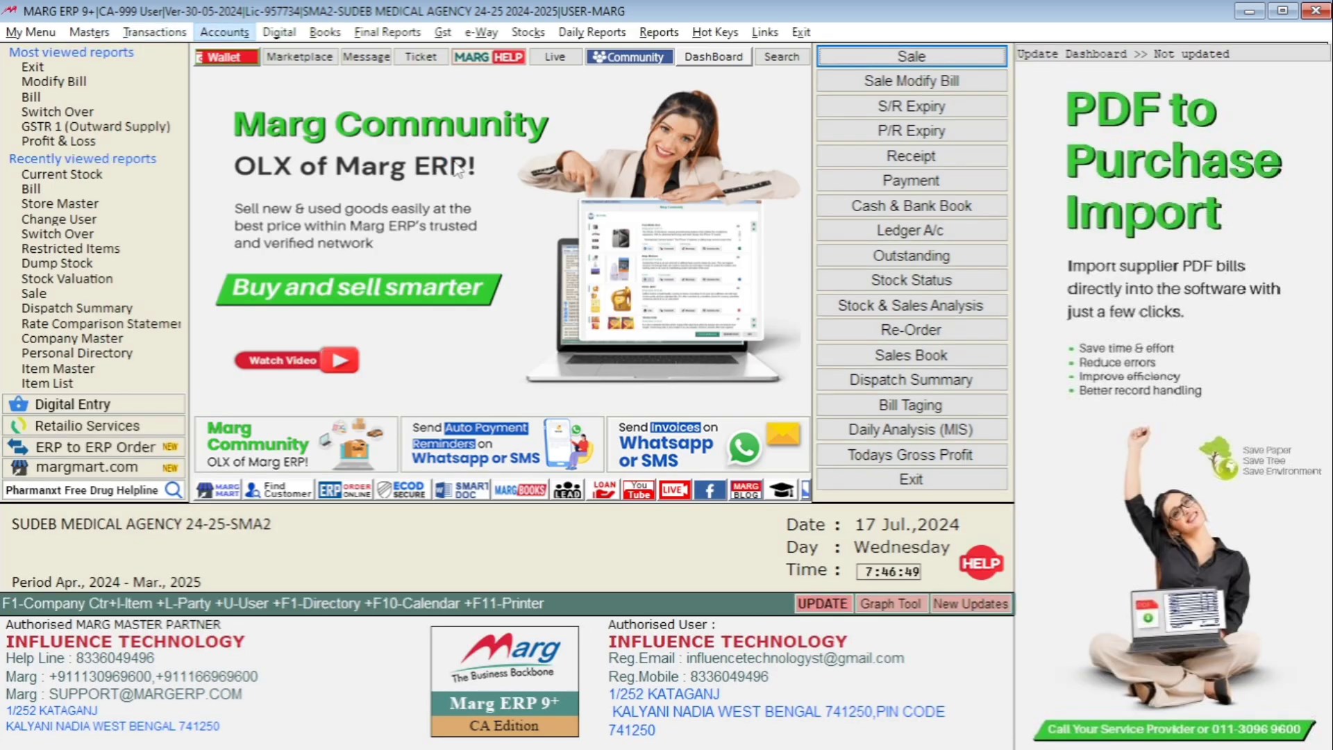
- Check the current stock of the purchased items in MAIN STORE, and close the report
key(Right)
key(Right)
key(Right)
key(Right)
key(Right)
key(Right)
key(Down)
key(Down)
key(Down)
key(Up)
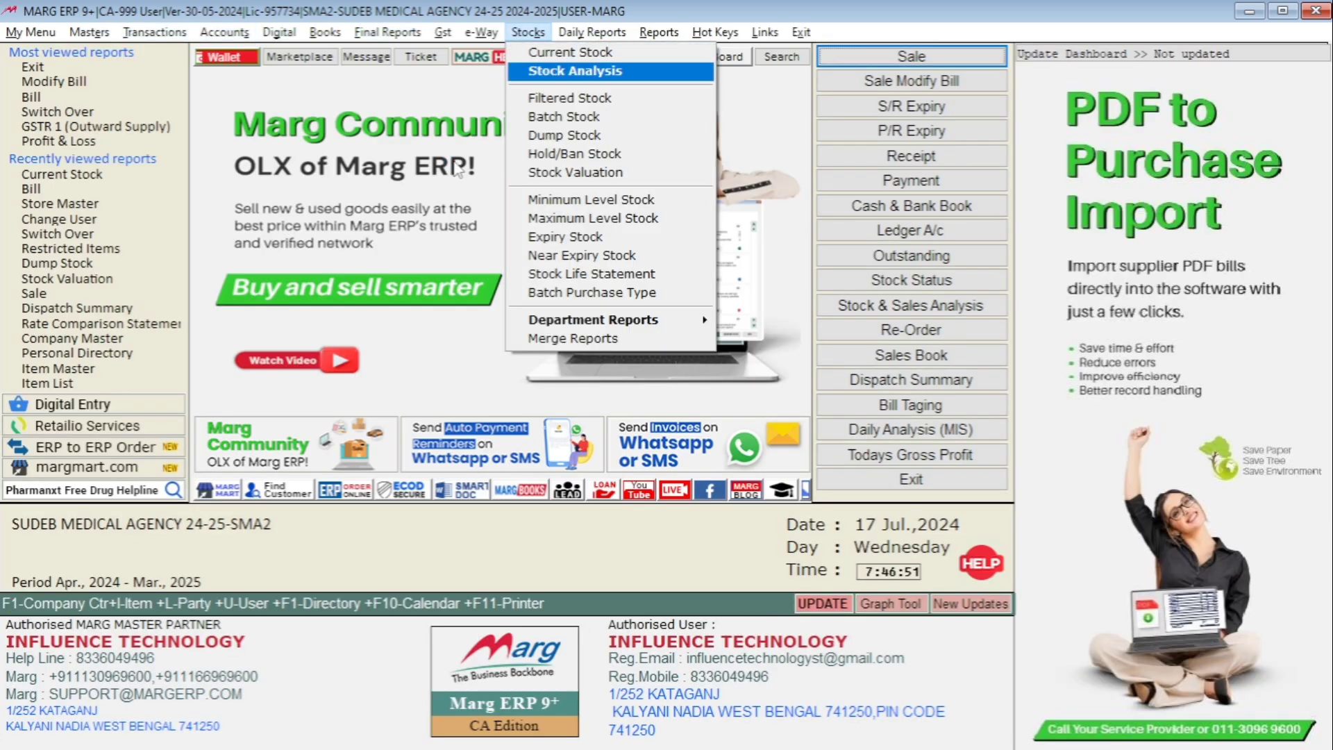
key(Return)
key(Down)
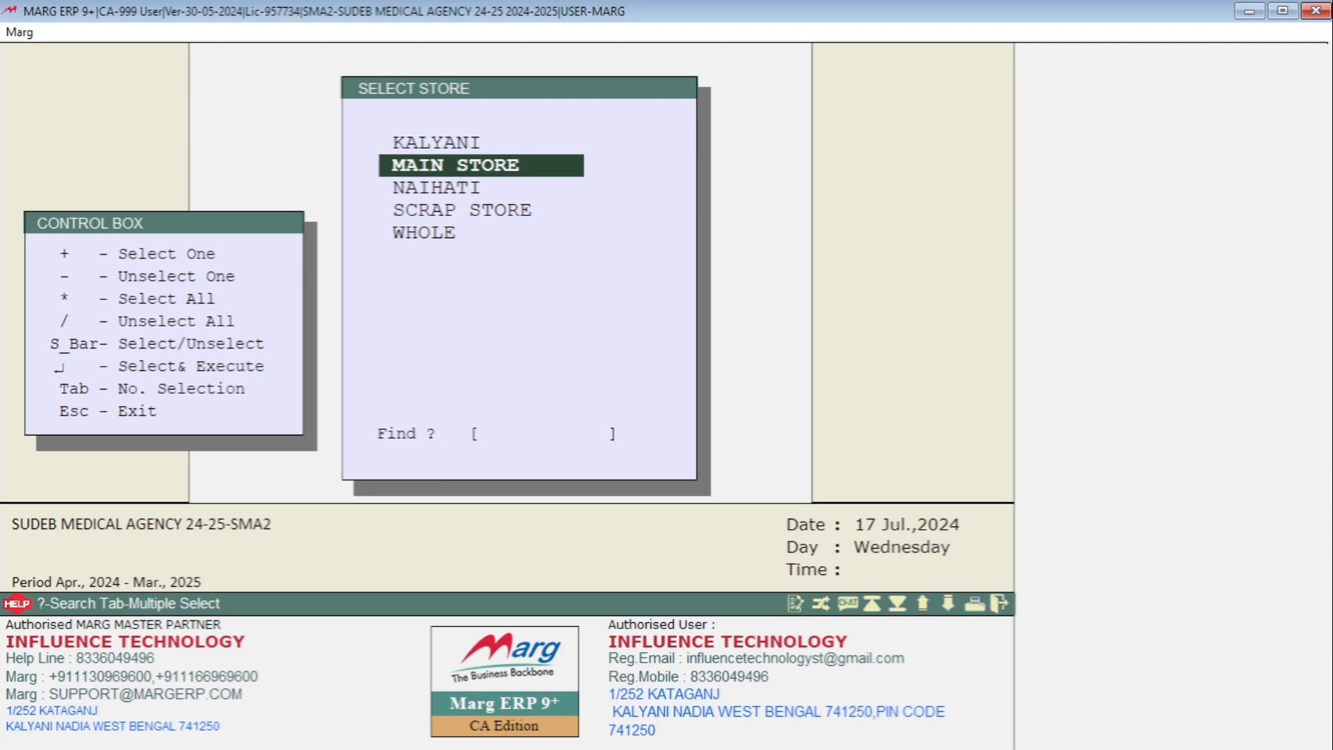
key(Return)
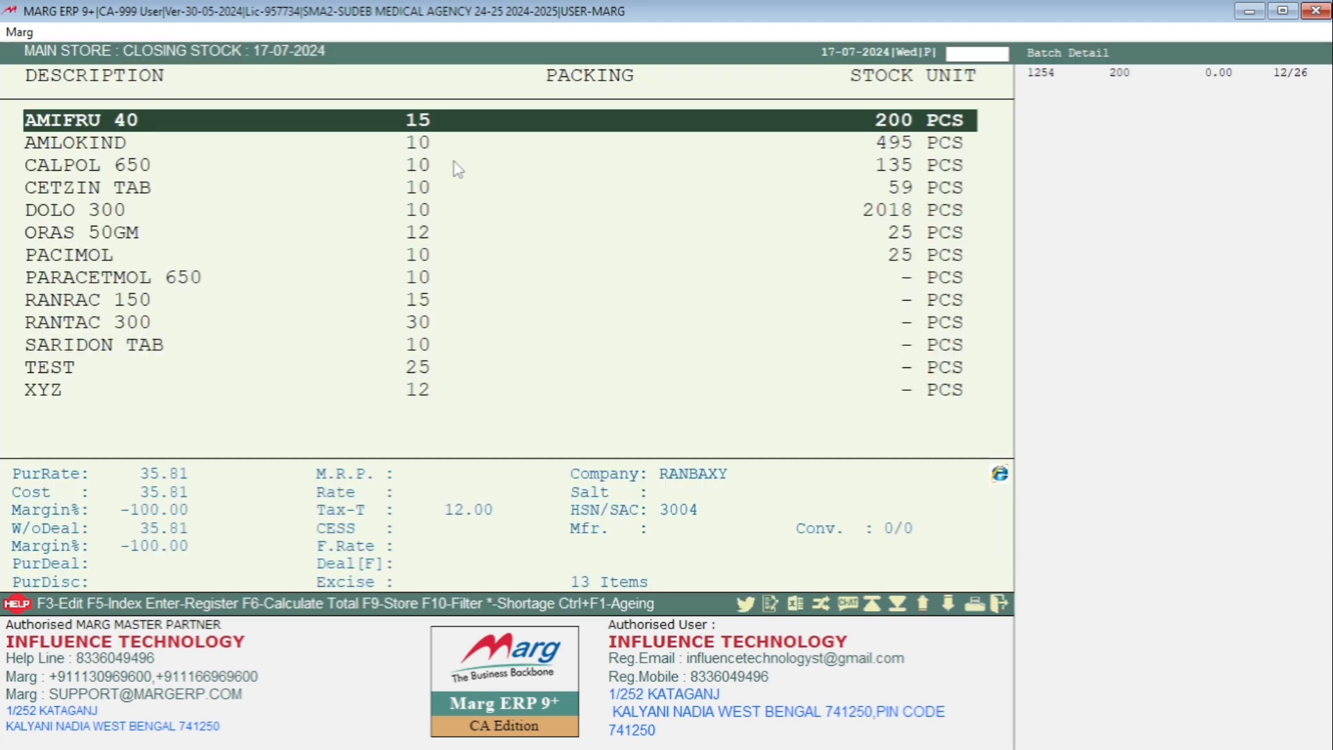
key(Down)
key(Down)
key(Down)
key(Down)
key(Down)
key(Down)
key(Down)
key(Down)
key(Down)
key(Down)
key(Down)
key(Down)
key(Escape)
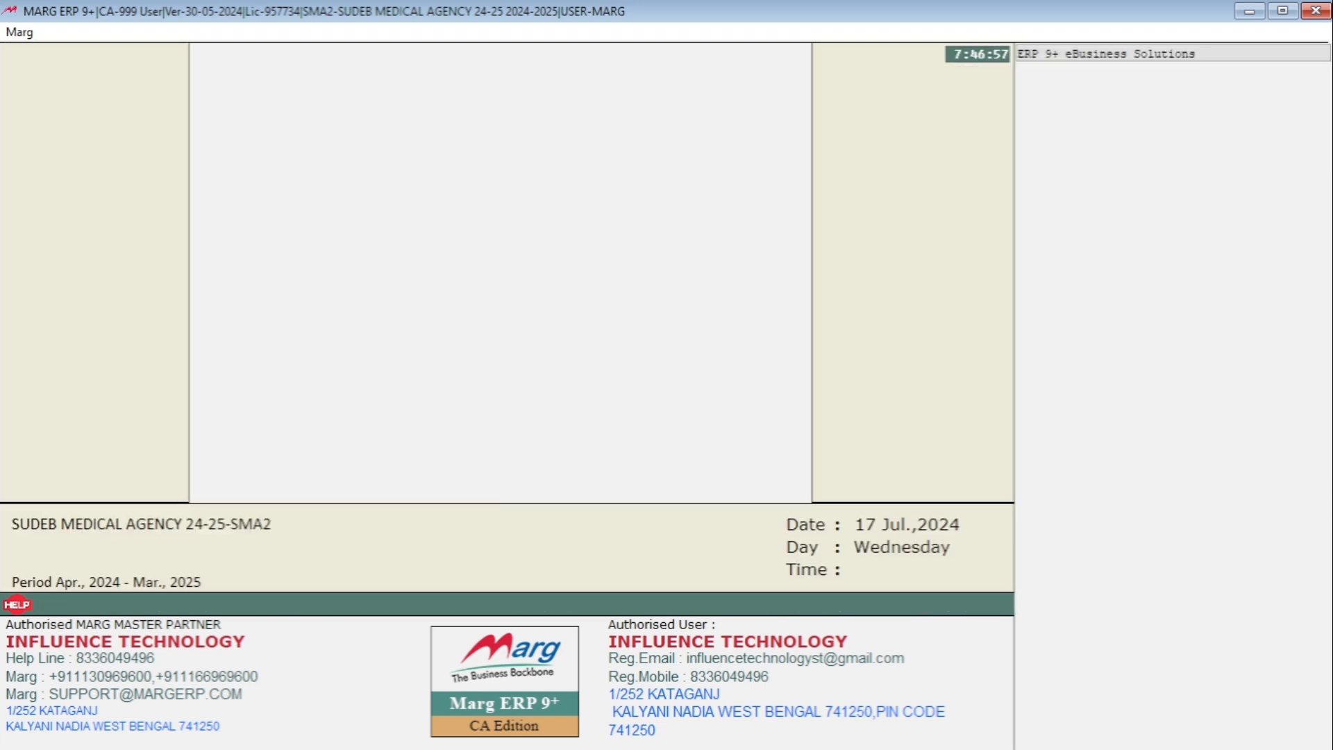
- Check the current stock of the NAIHATI store, and close the report
key(alt)
key(Right)
key(Right)
key(Right)
key(Right)
key(Right)
key(Right)
key(Right)
key(Right)
key(Right)
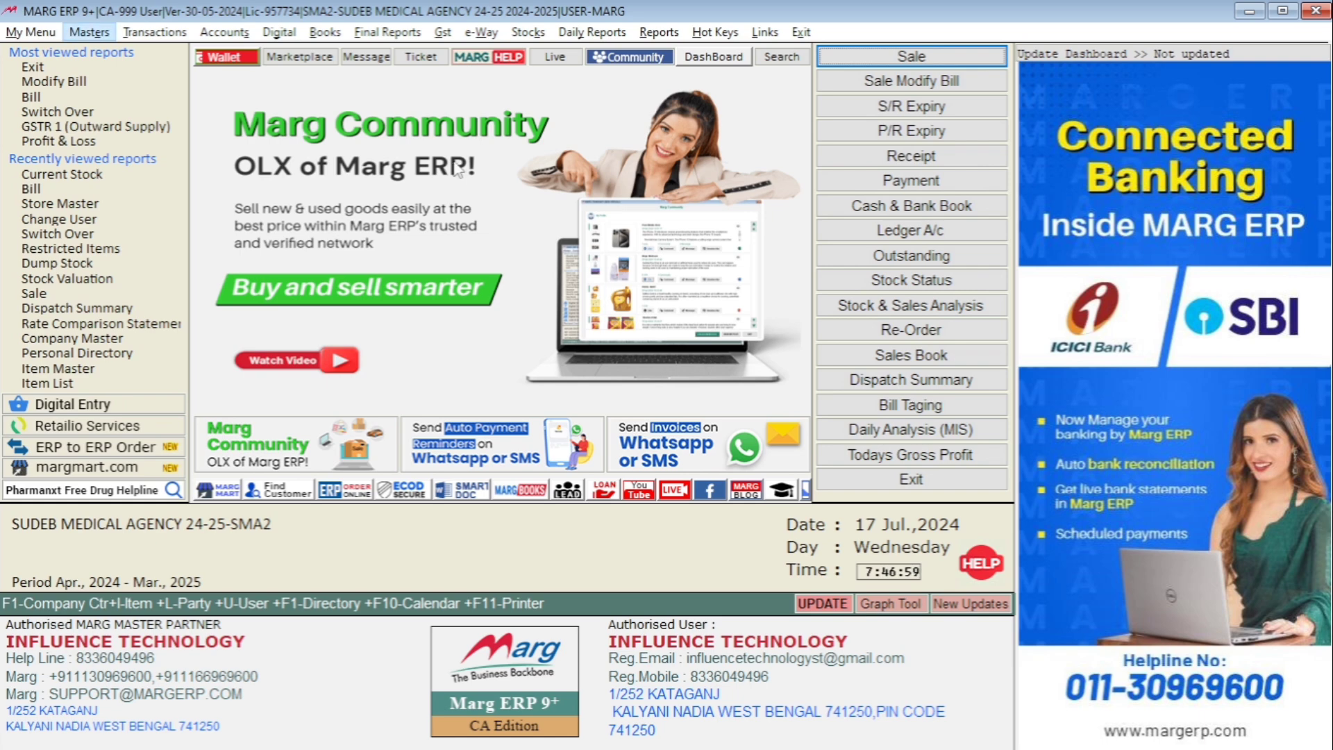
key(Down)
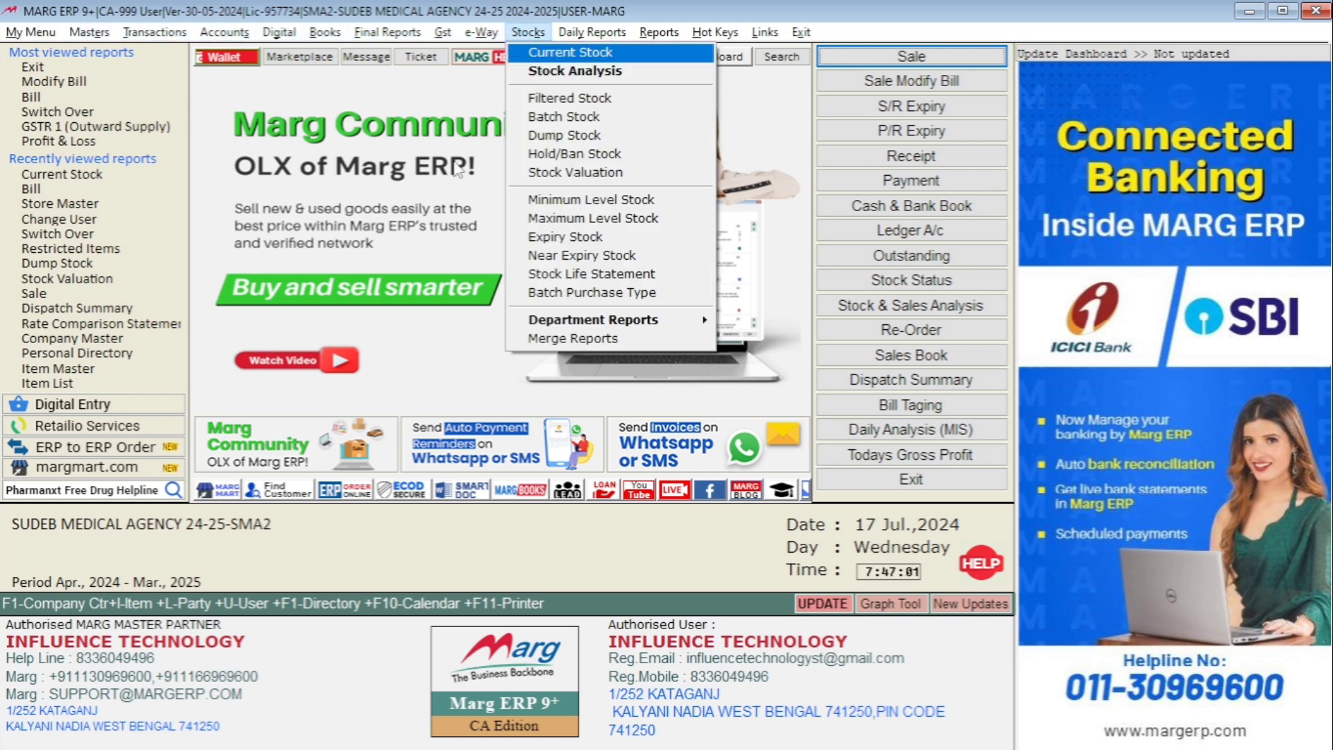
key(Return)
key(Down)
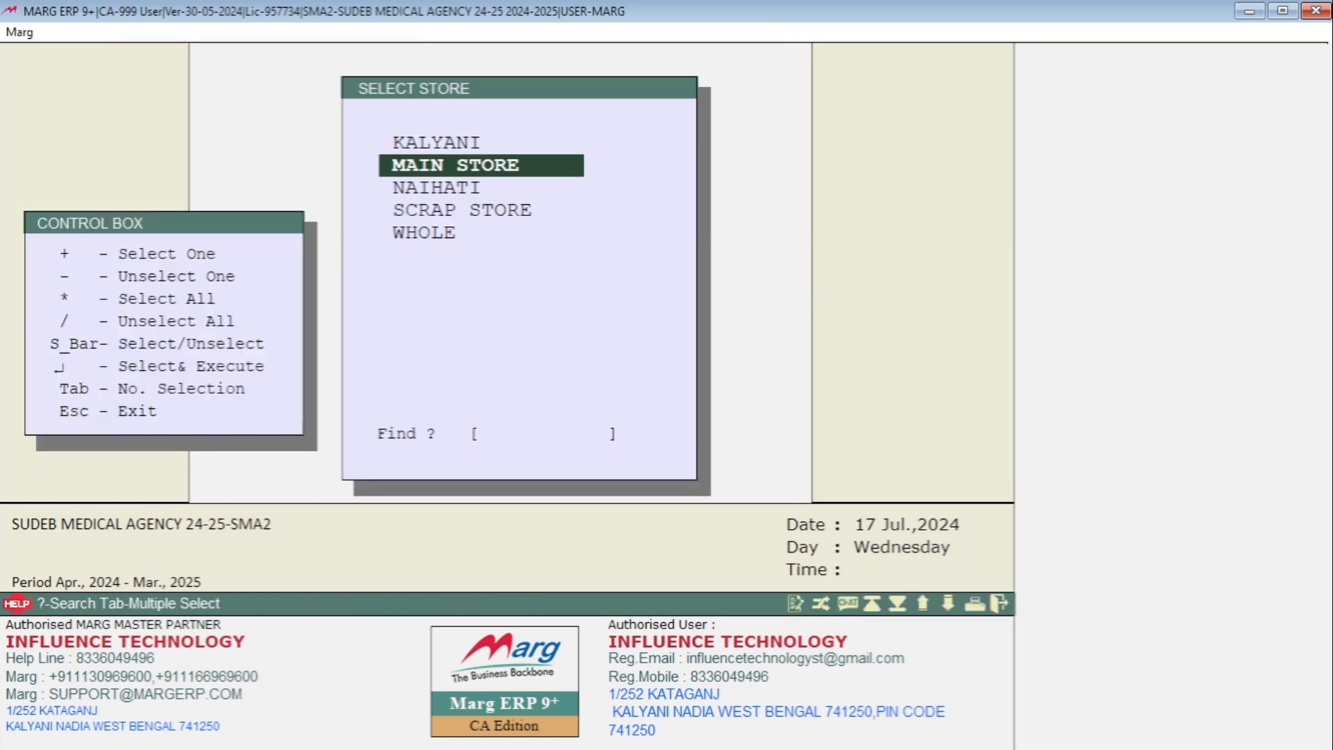
key(Down)
key(Down)
key(Up)
key(Return)
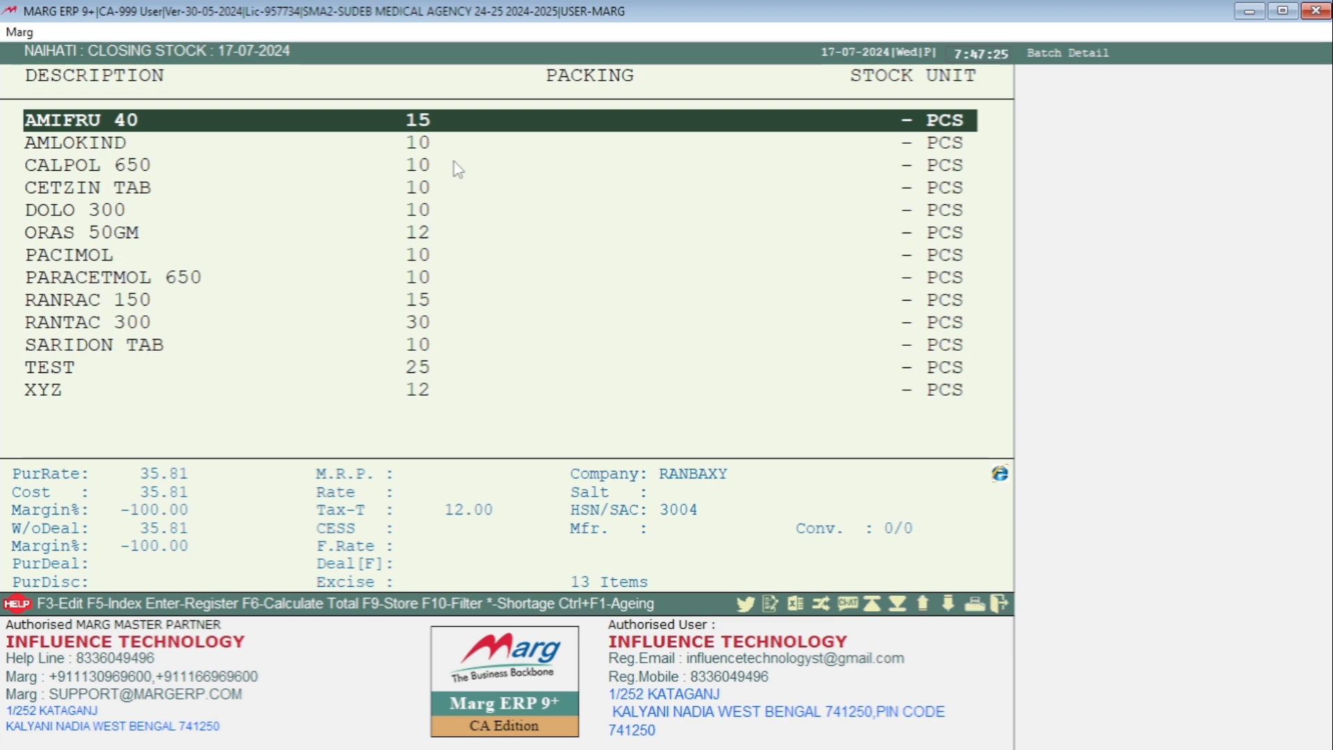
key(Escape)
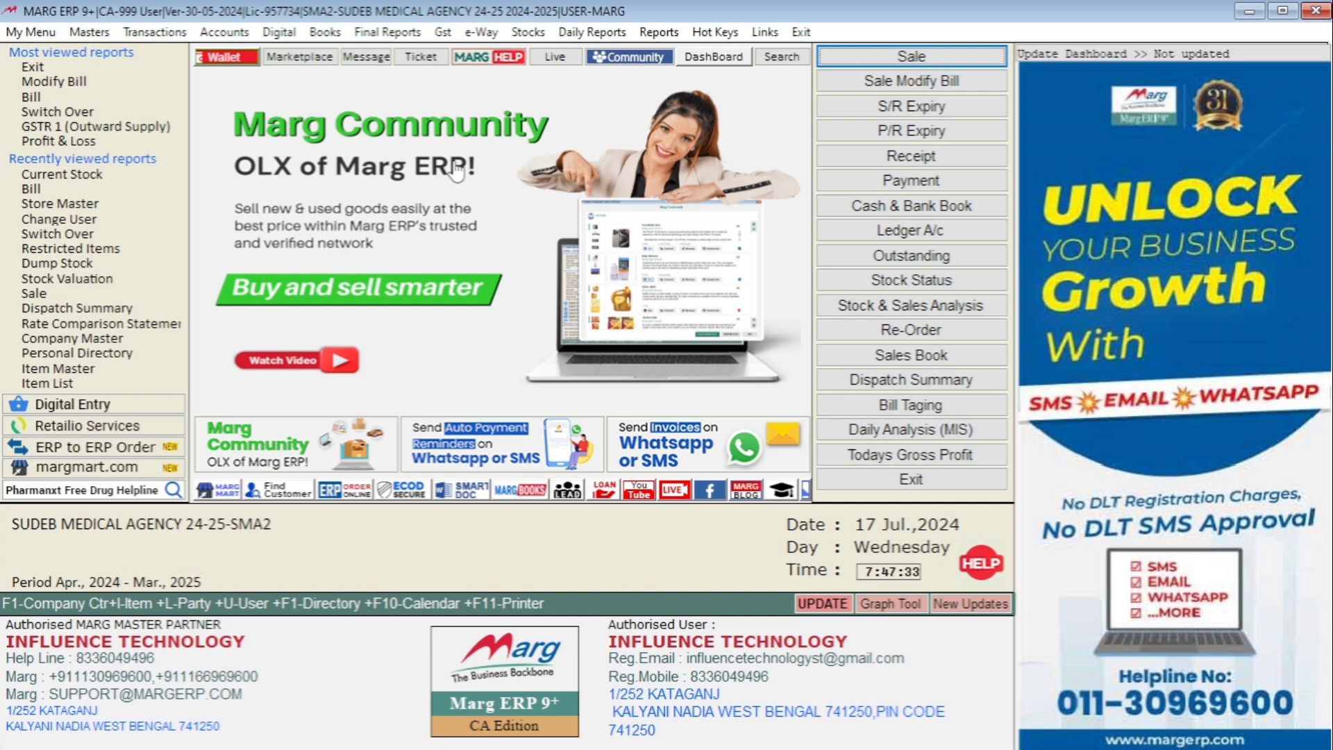
- Start a new stock issue entry
key(alt)
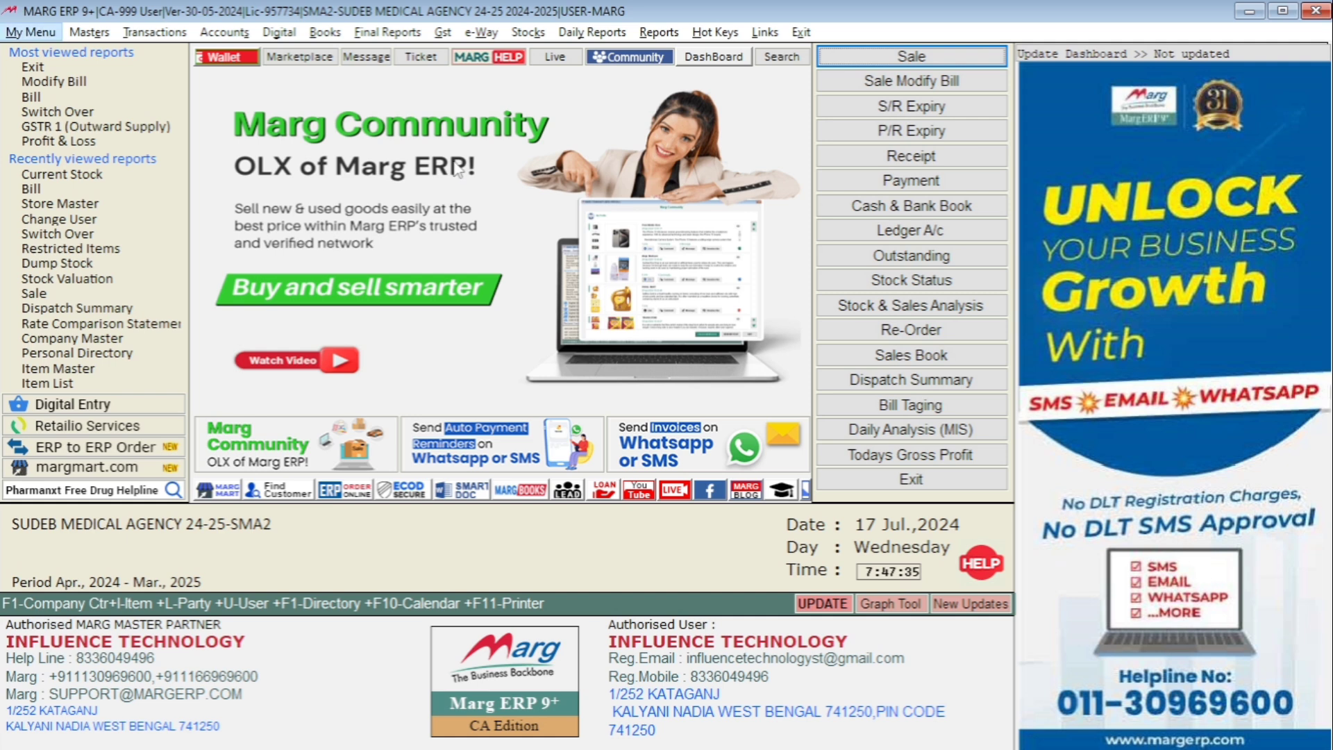
key(Right)
key(Right)
key(Down)
key(Down)
key(Down)
key(Down)
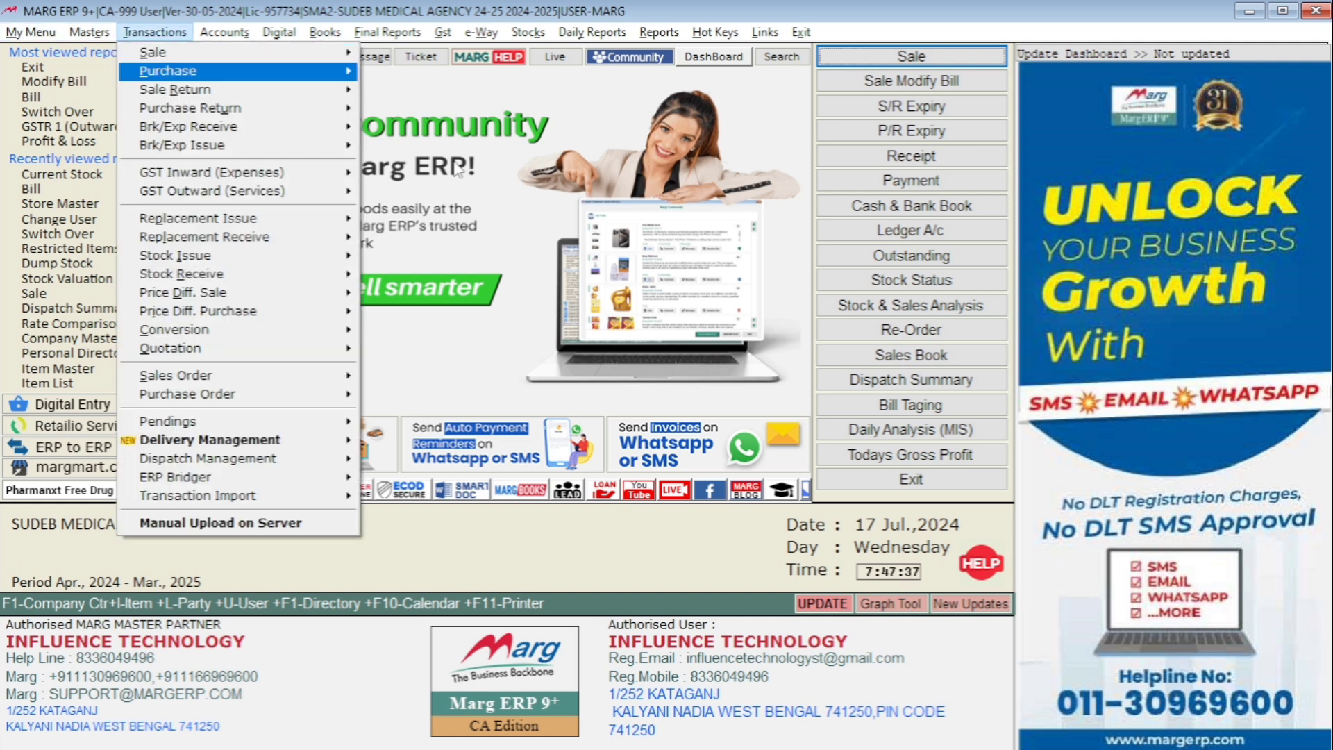
key(Down)
key(Down)
key(Down)
key(Down)
key(Down)
key(Down)
key(Down)
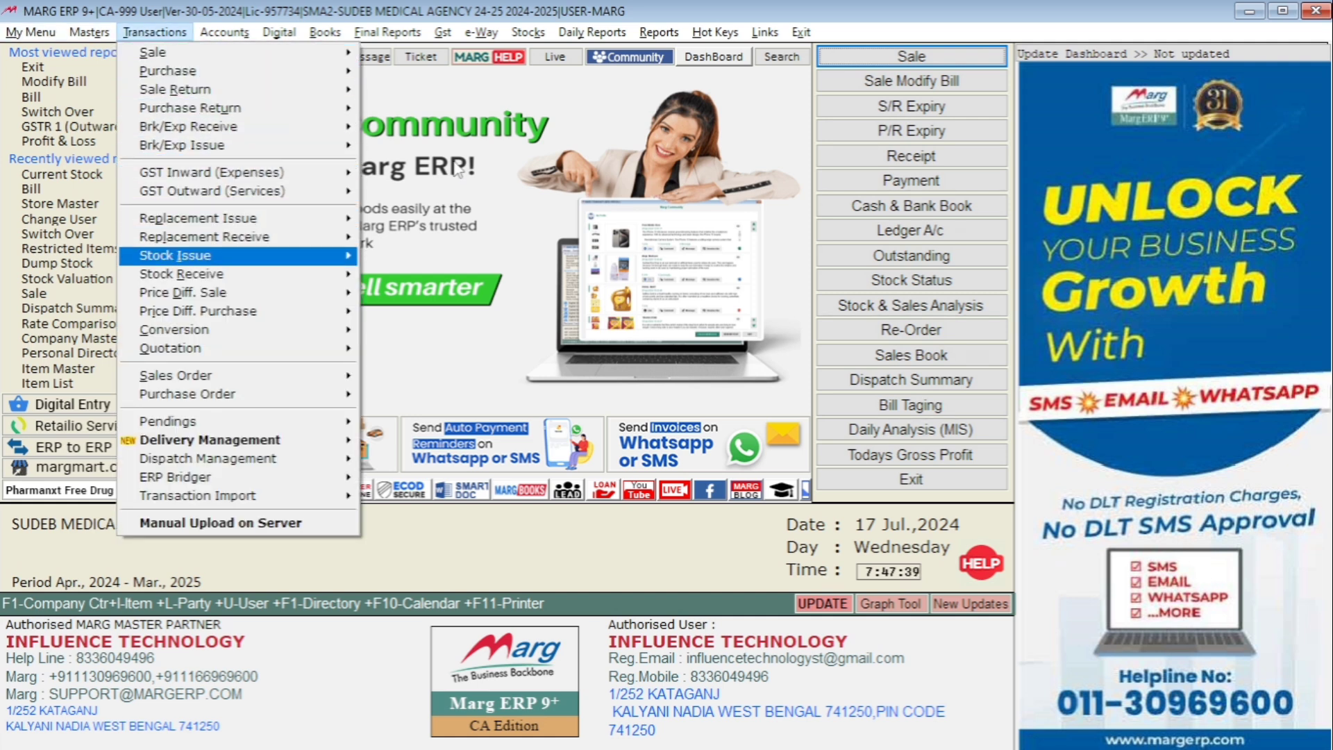
key(Right)
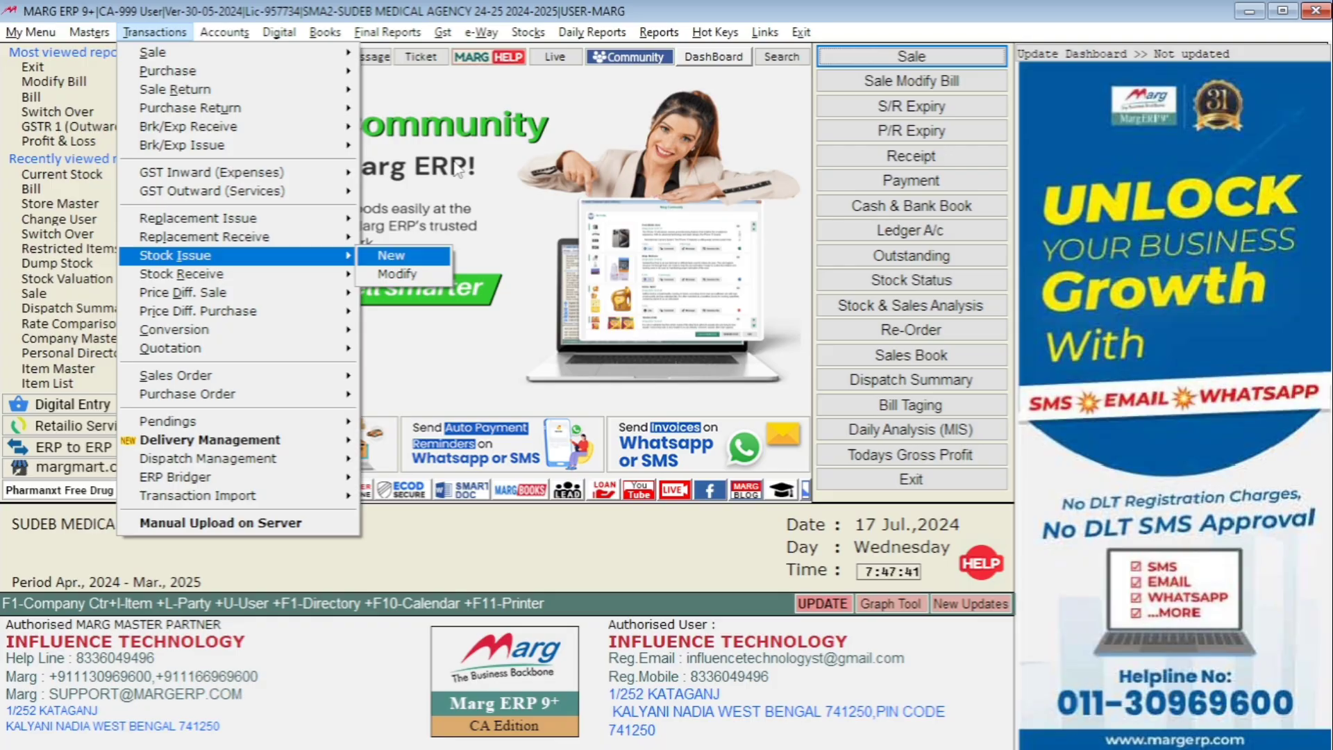
key(Return)
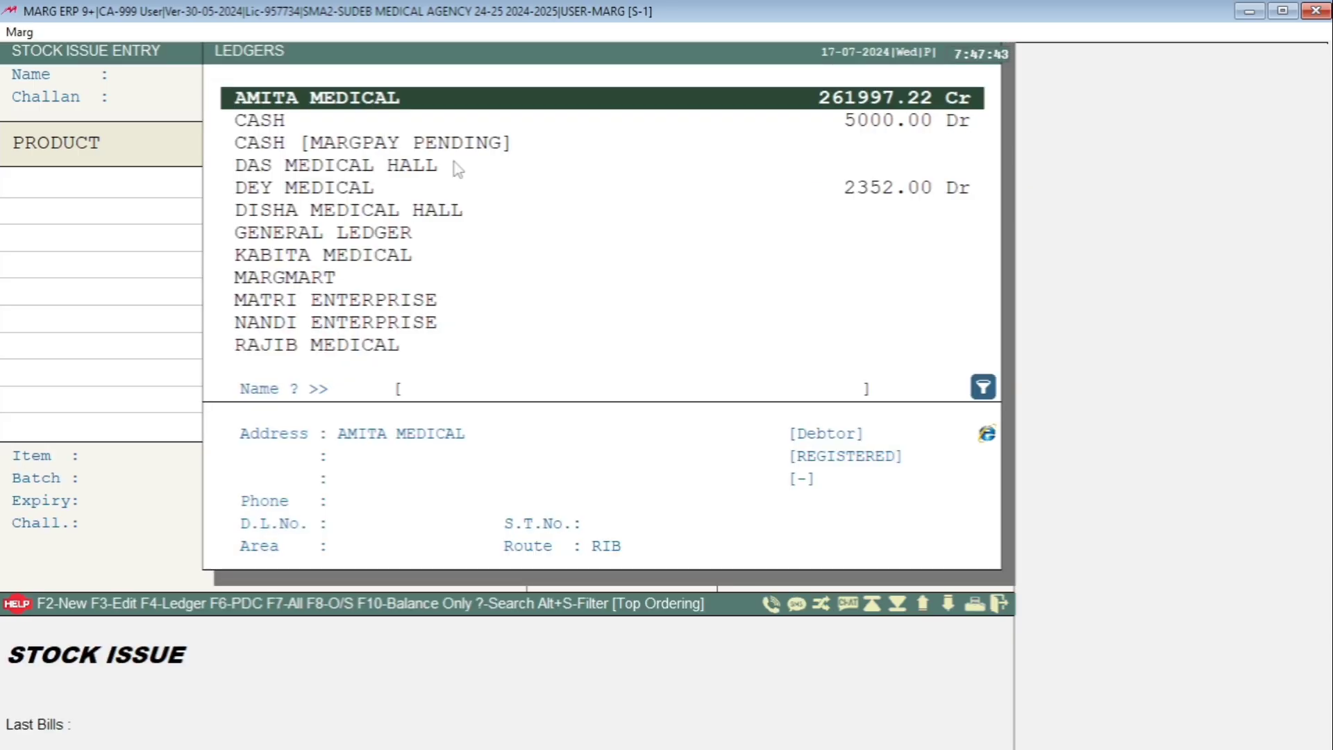
- Set the stock issue's ledger to STORE T/F, transferring from MAIN STORE to KALYANI with type LOCAL
text(ST)
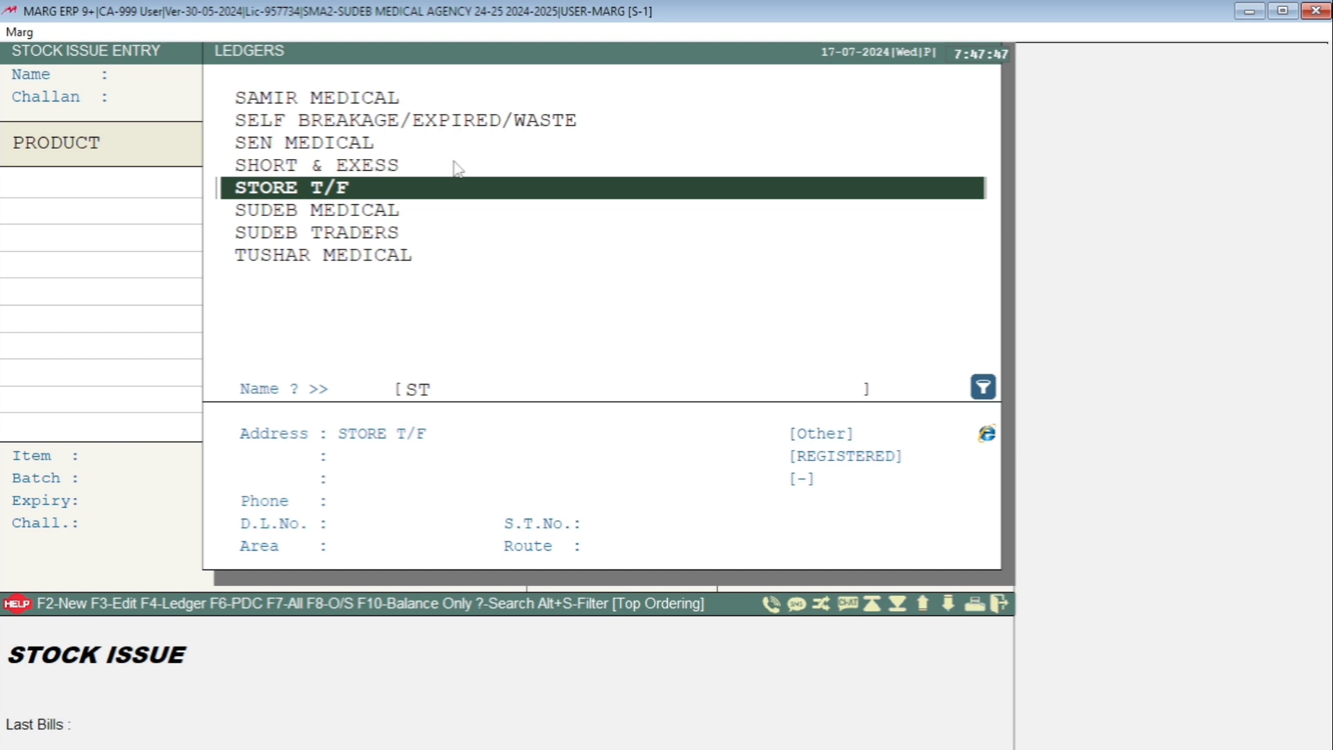
key(Return)
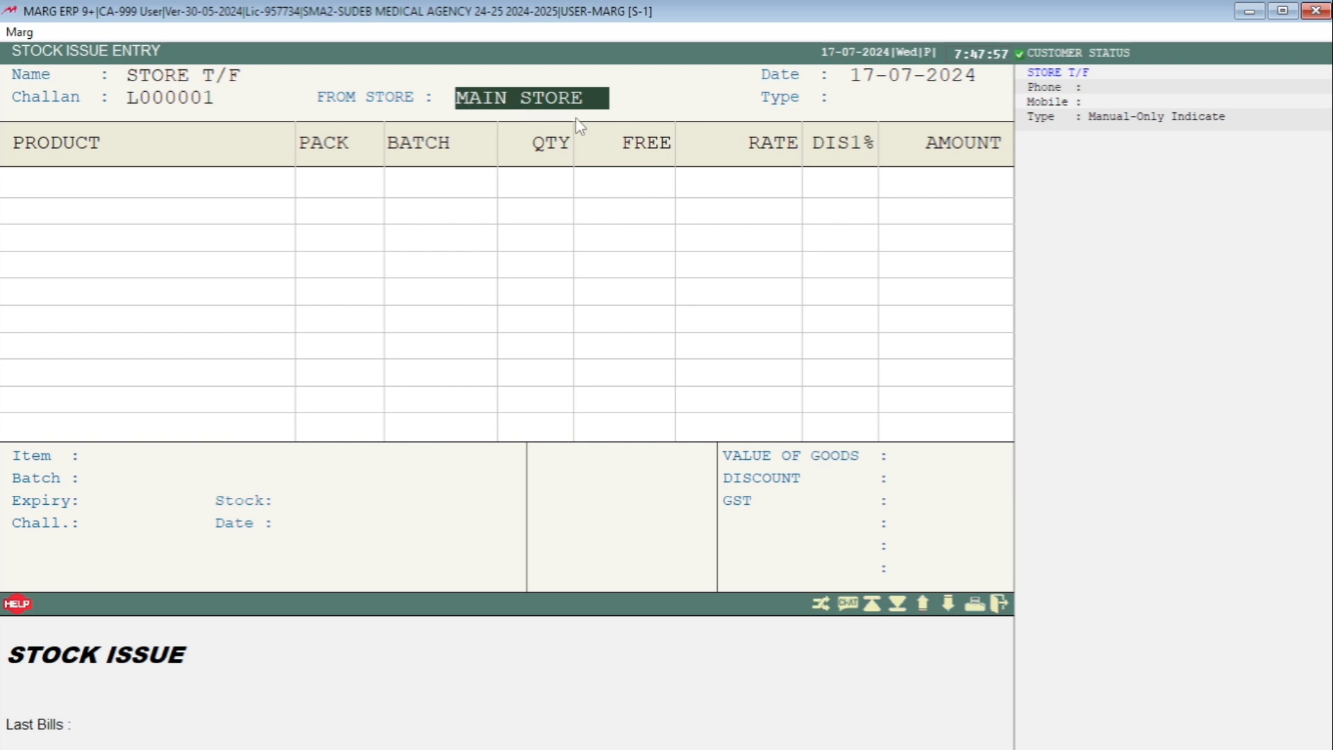
key(Return)
key(Down)
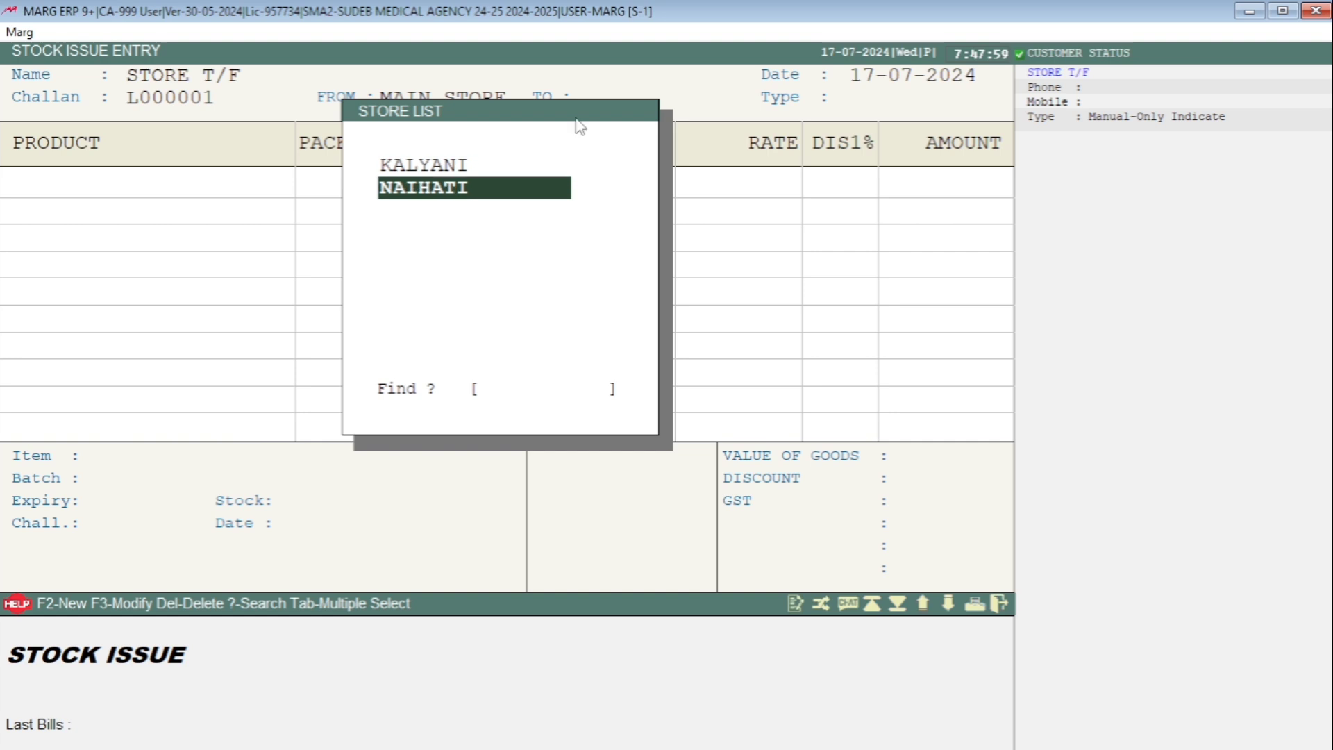
key(Up)
key(Down)
key(Up)
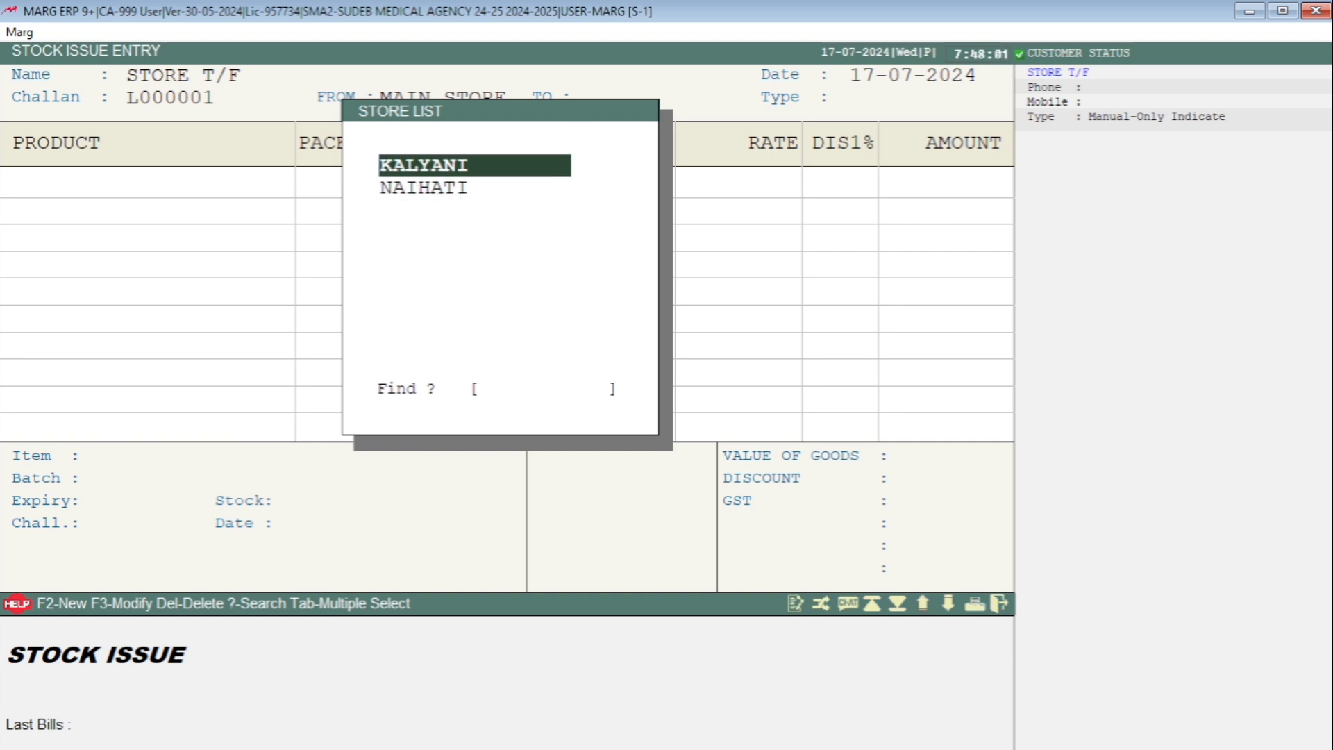
key(Return)
key(Return)
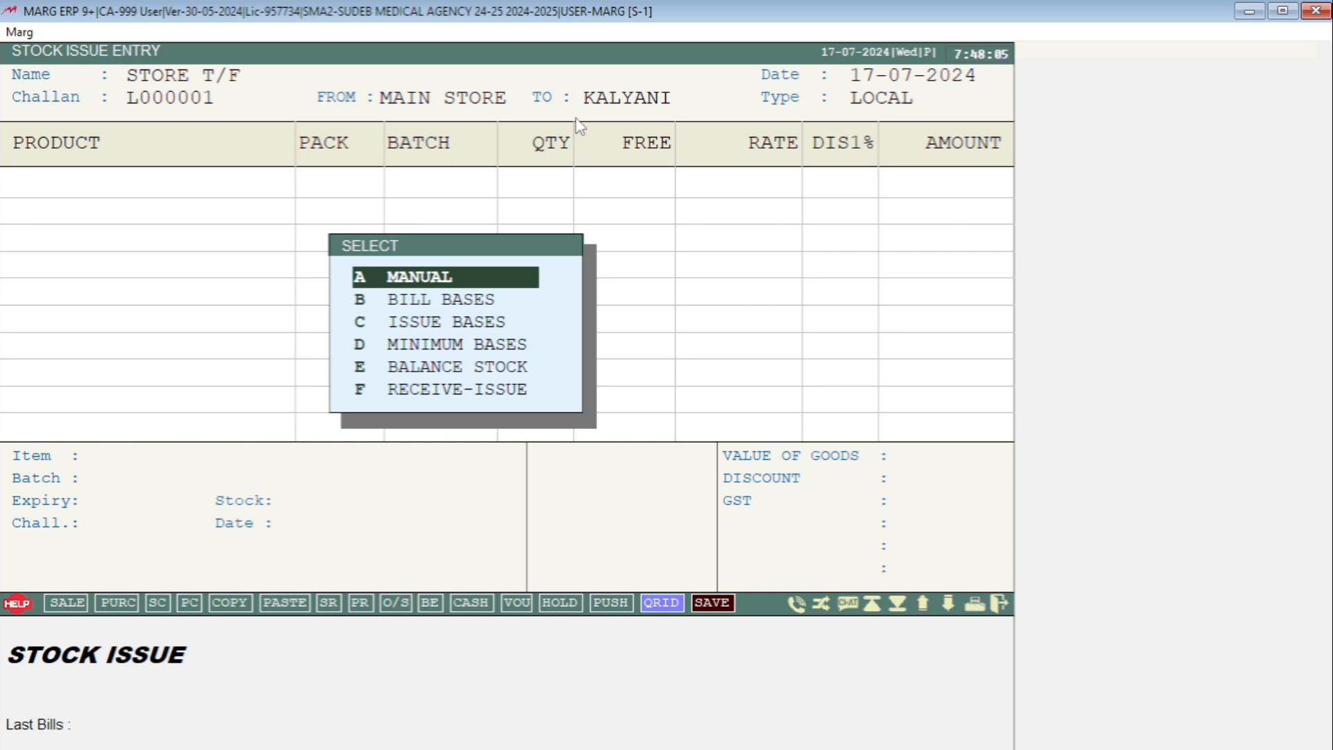
- Choose the manual method for entering the stock issue's items
key(Down)
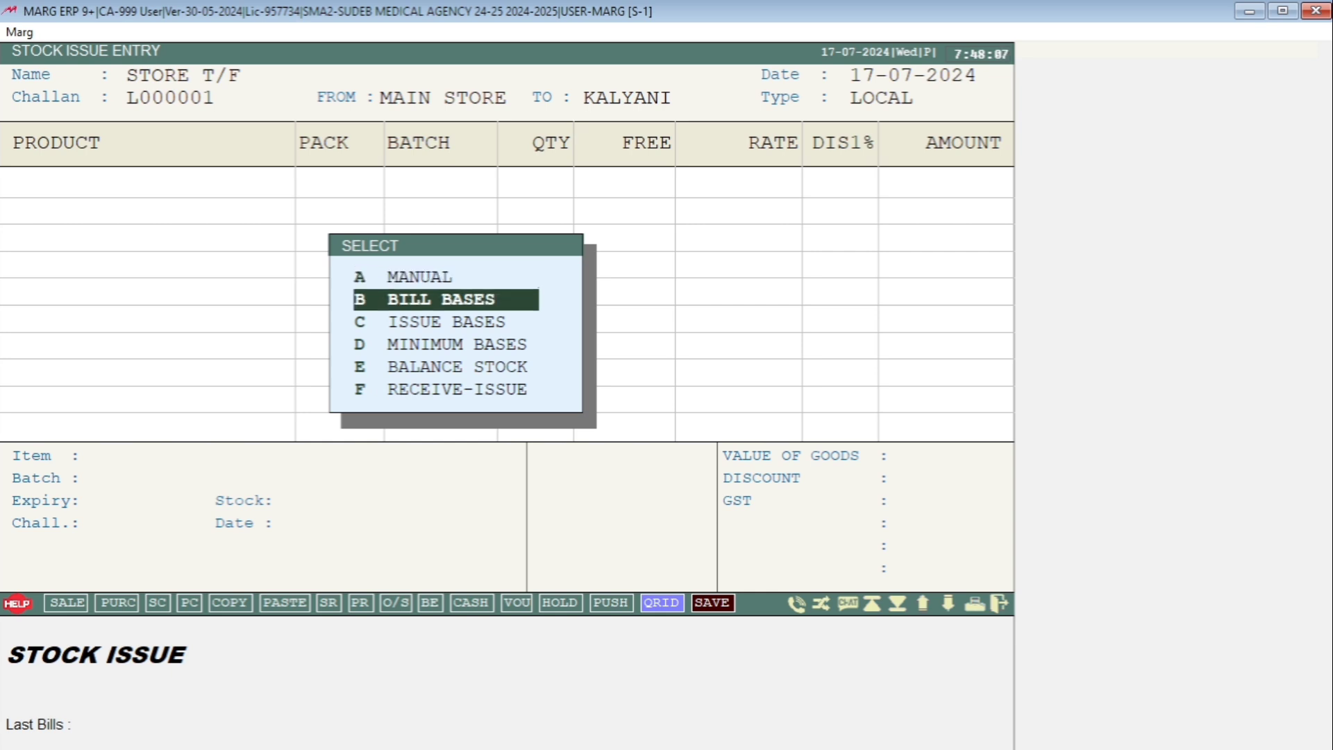
key(Down)
key(Down)
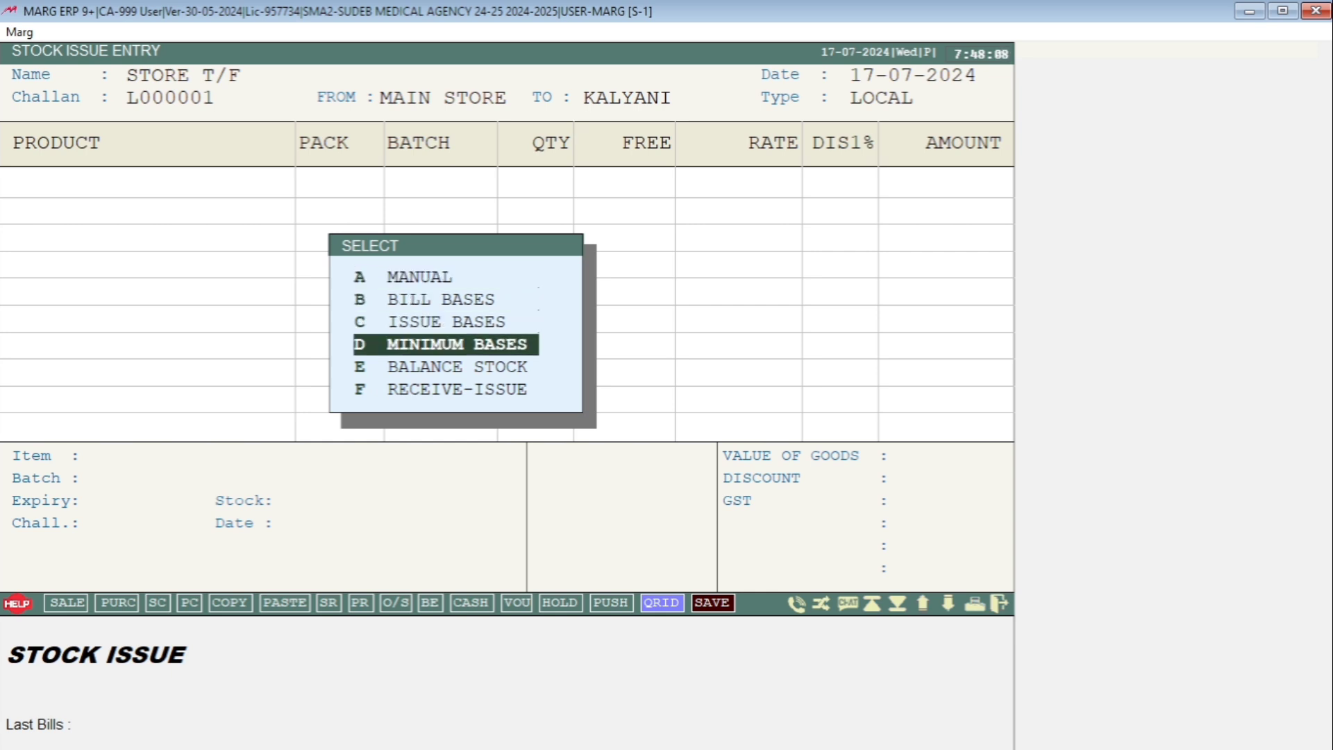
key(Up)
key(Up)
key(Up)
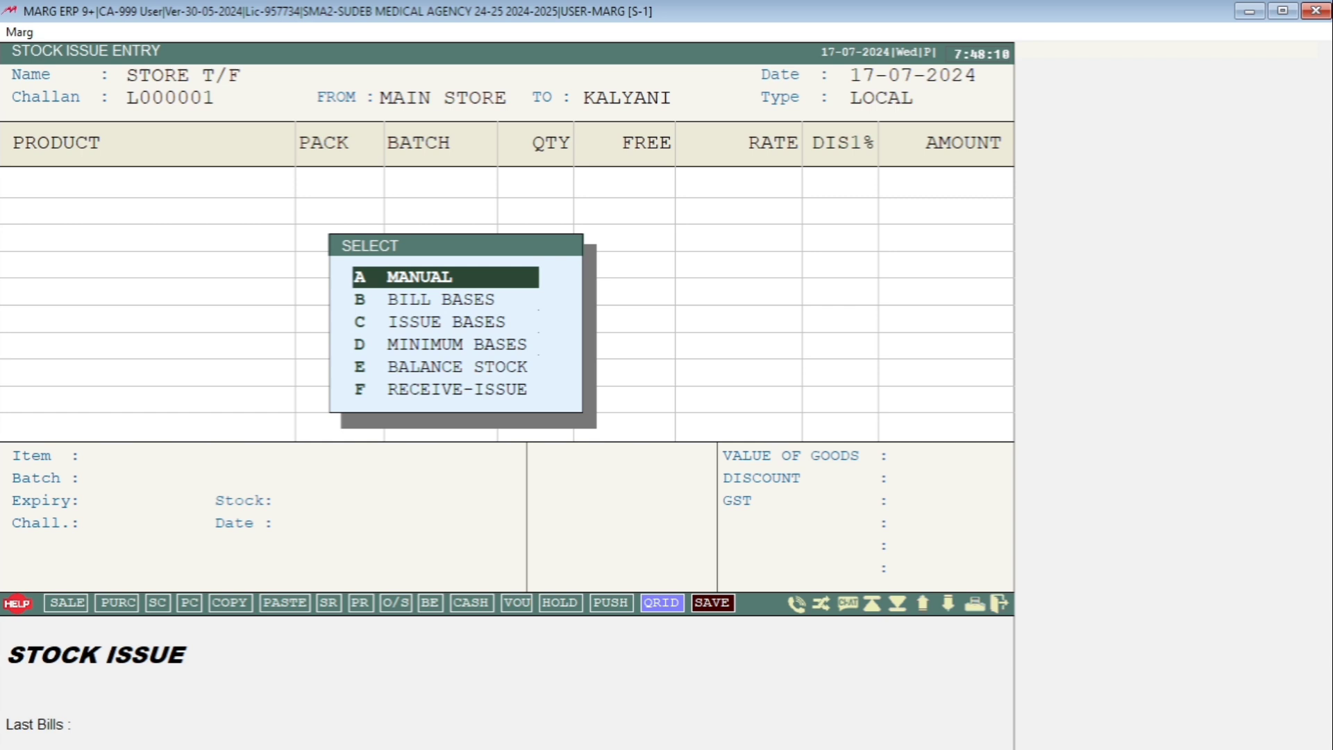
key(Return)
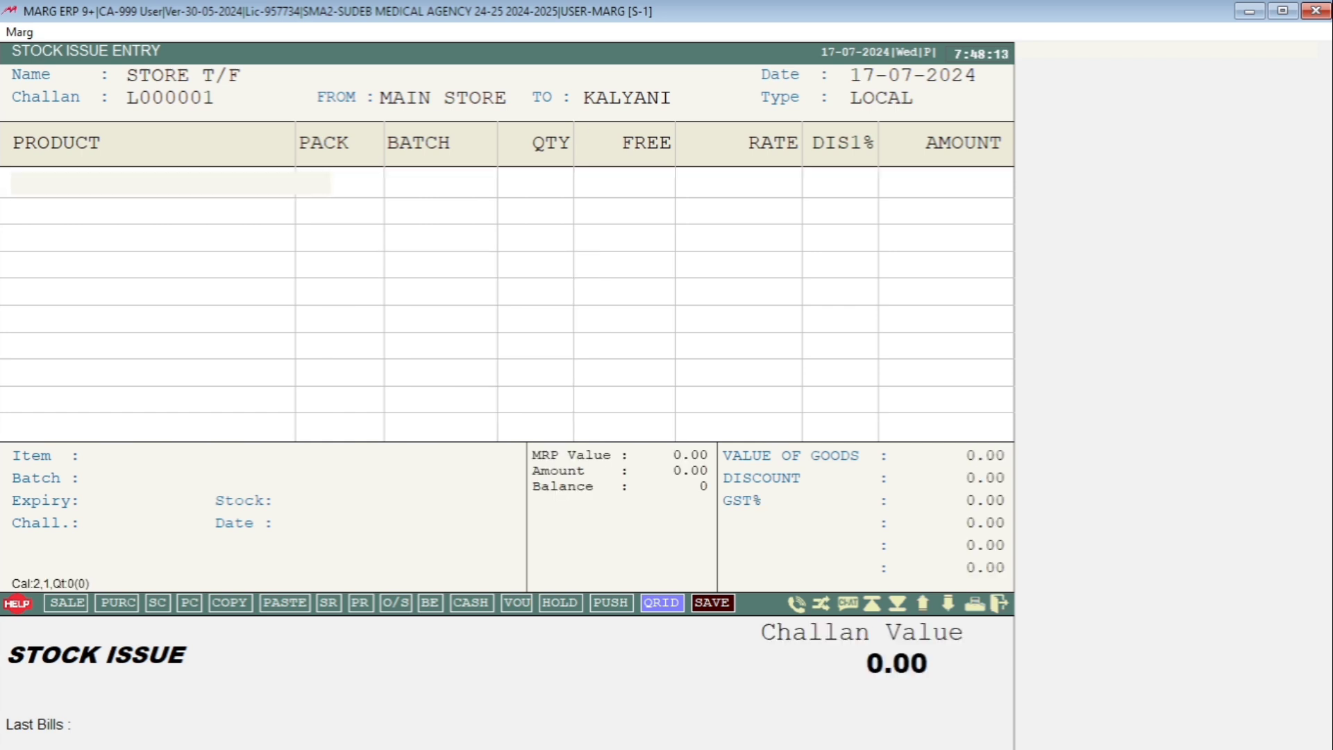
- Add AMIFRU 40, batch 1254, to the stock issue with a quantity of 100
key(Return)
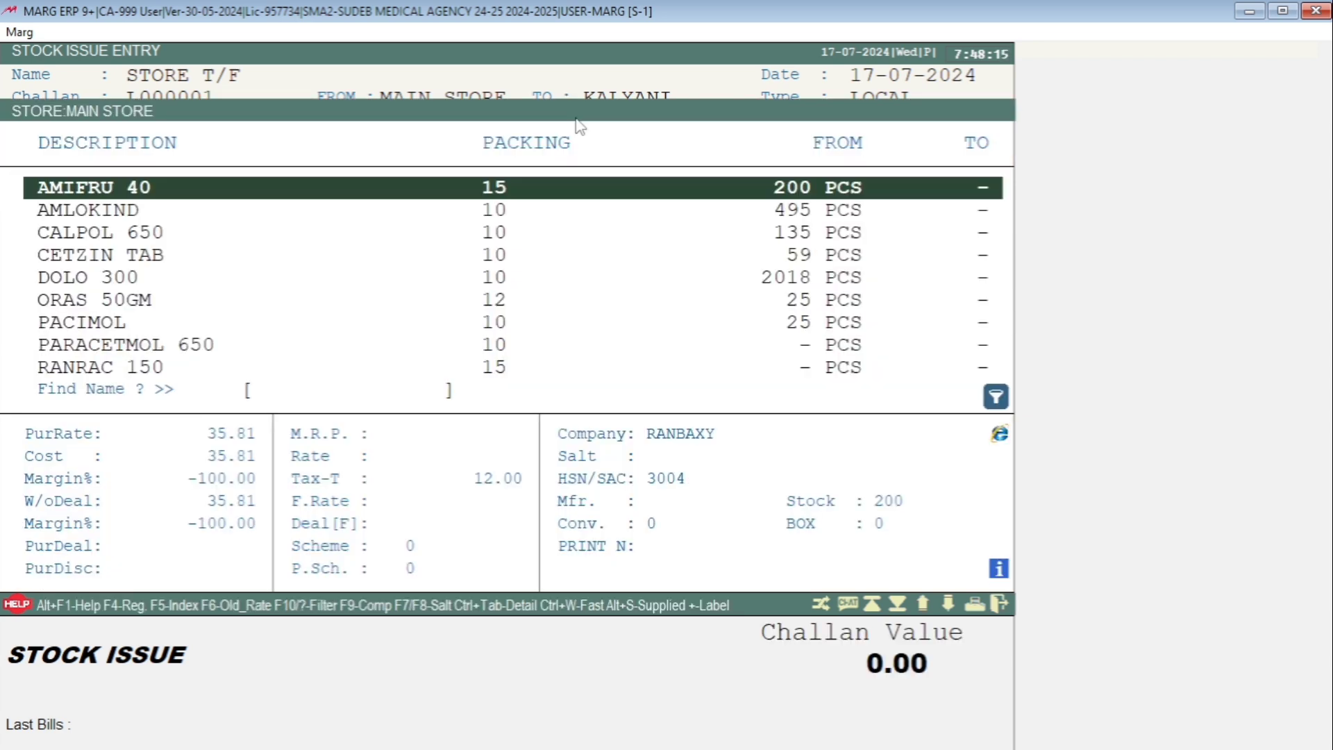
key(Return)
key(Return)
text(10)
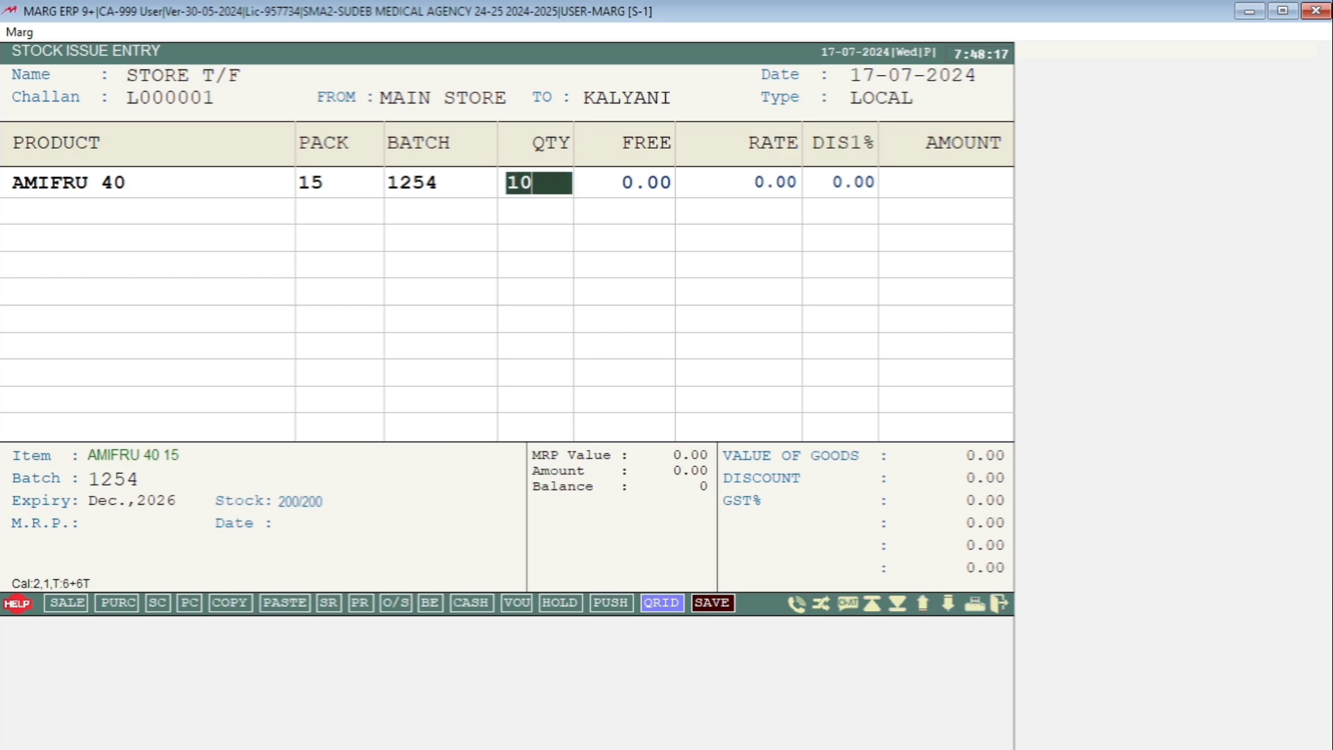
text(0)
- Add AMLOKIND to the stock issue with a quantity of 100
key(Return)
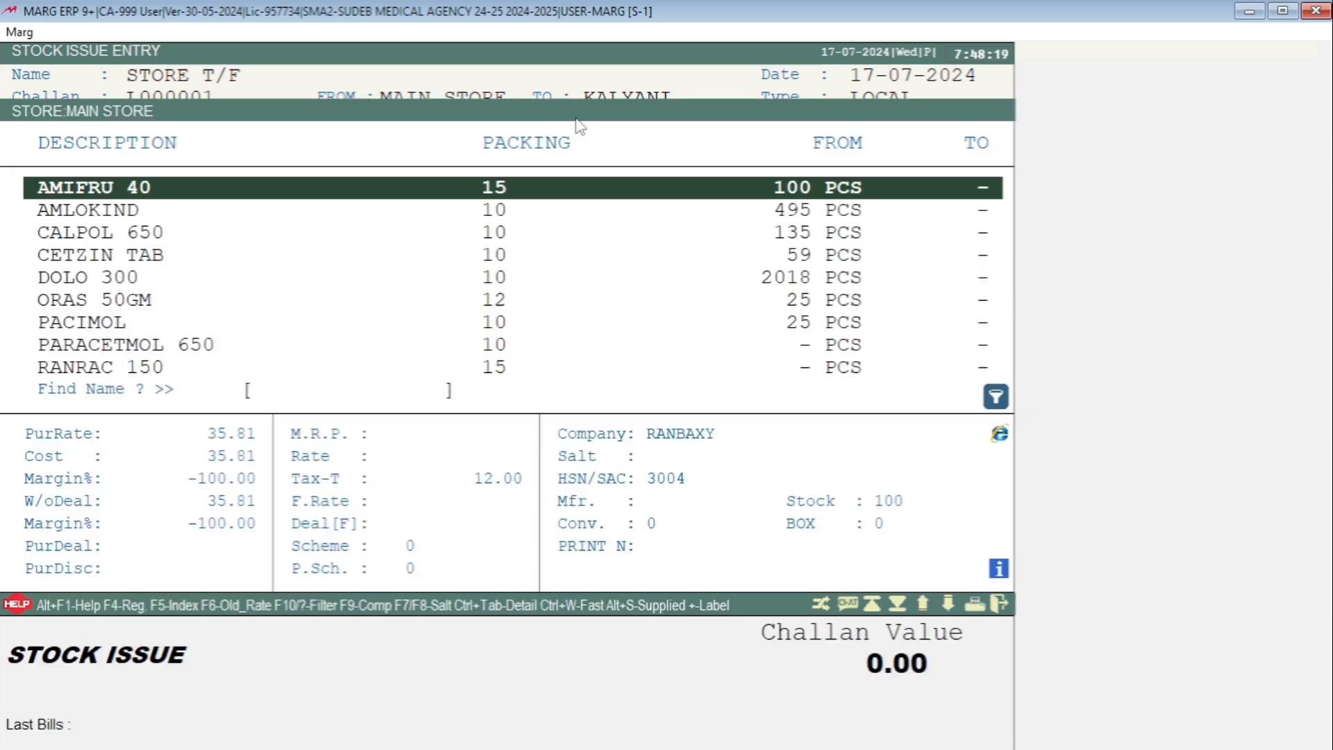
key(Down)
key(Return)
key(Return)
- Add CALPOL 650 to the stock issue with a quantity of 20
text(100)
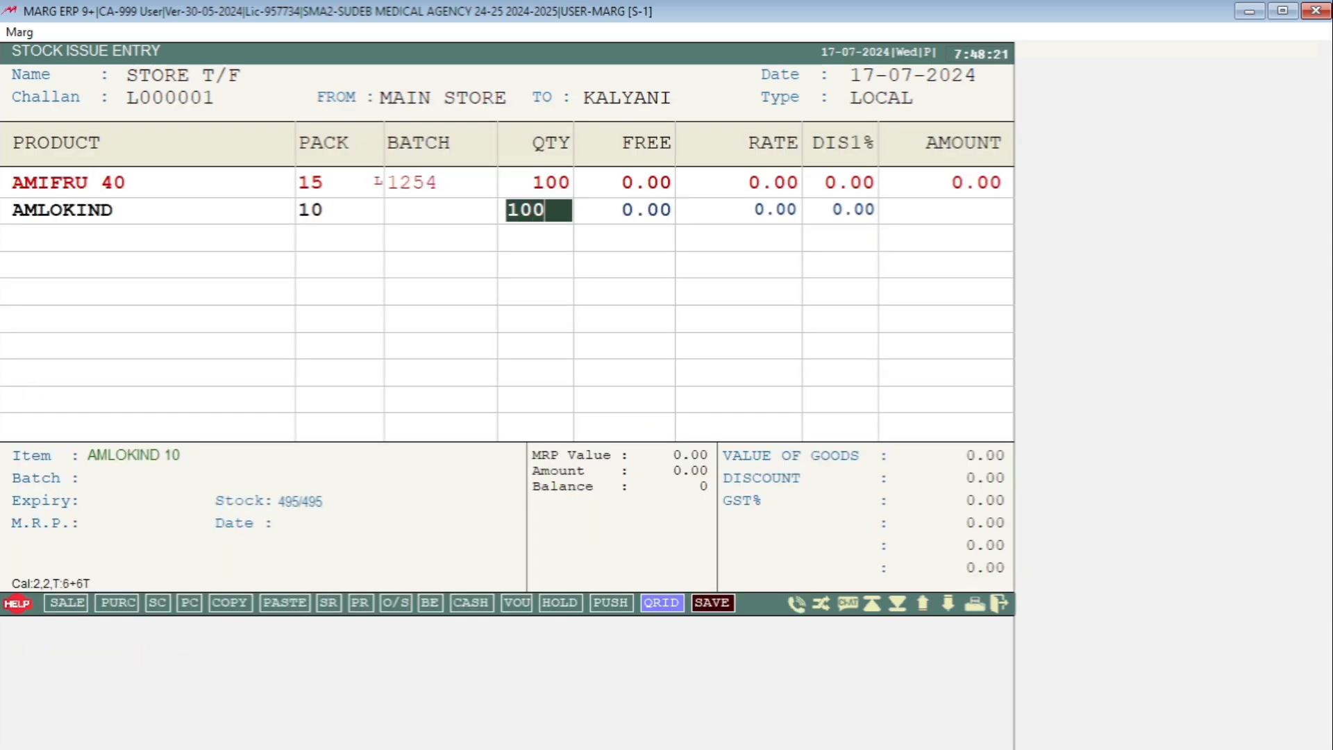
key(Return)
key(Return)
key(Return)
key(Return)
key(Down)
key(Return)
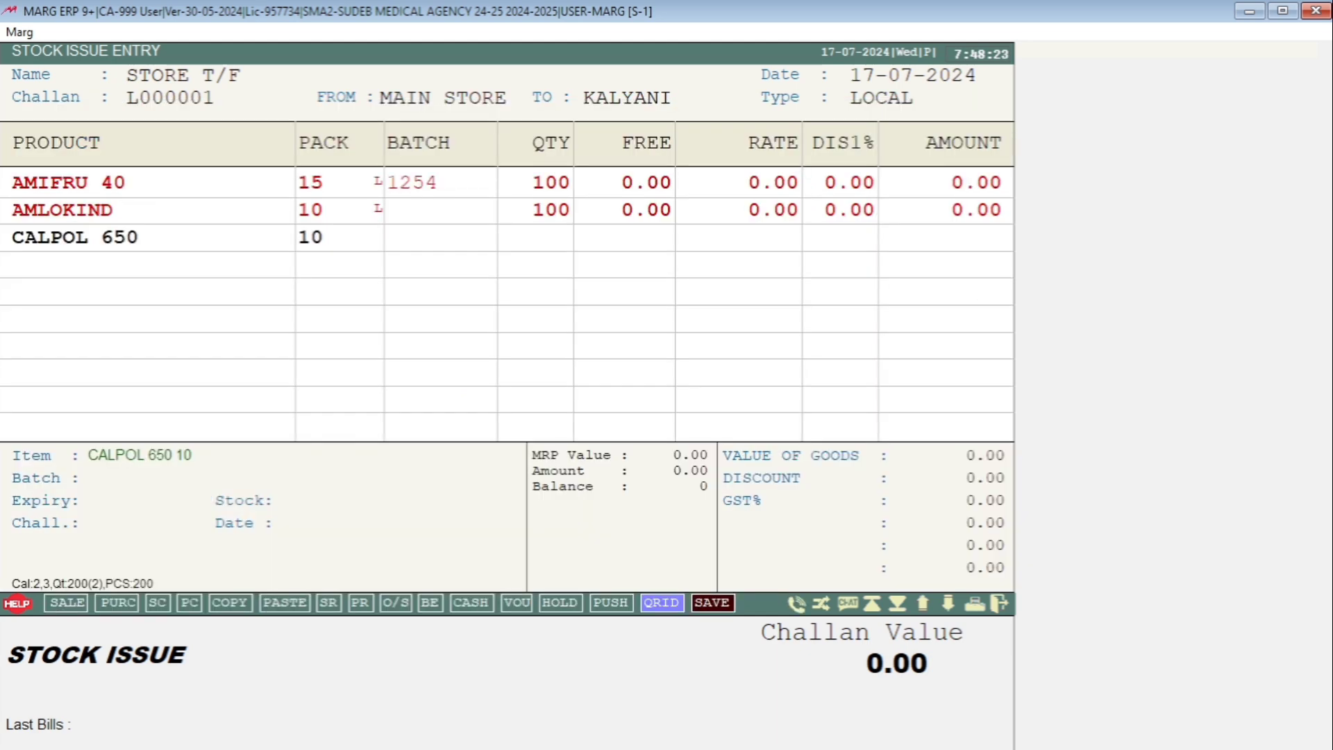
key(Return)
text(100)
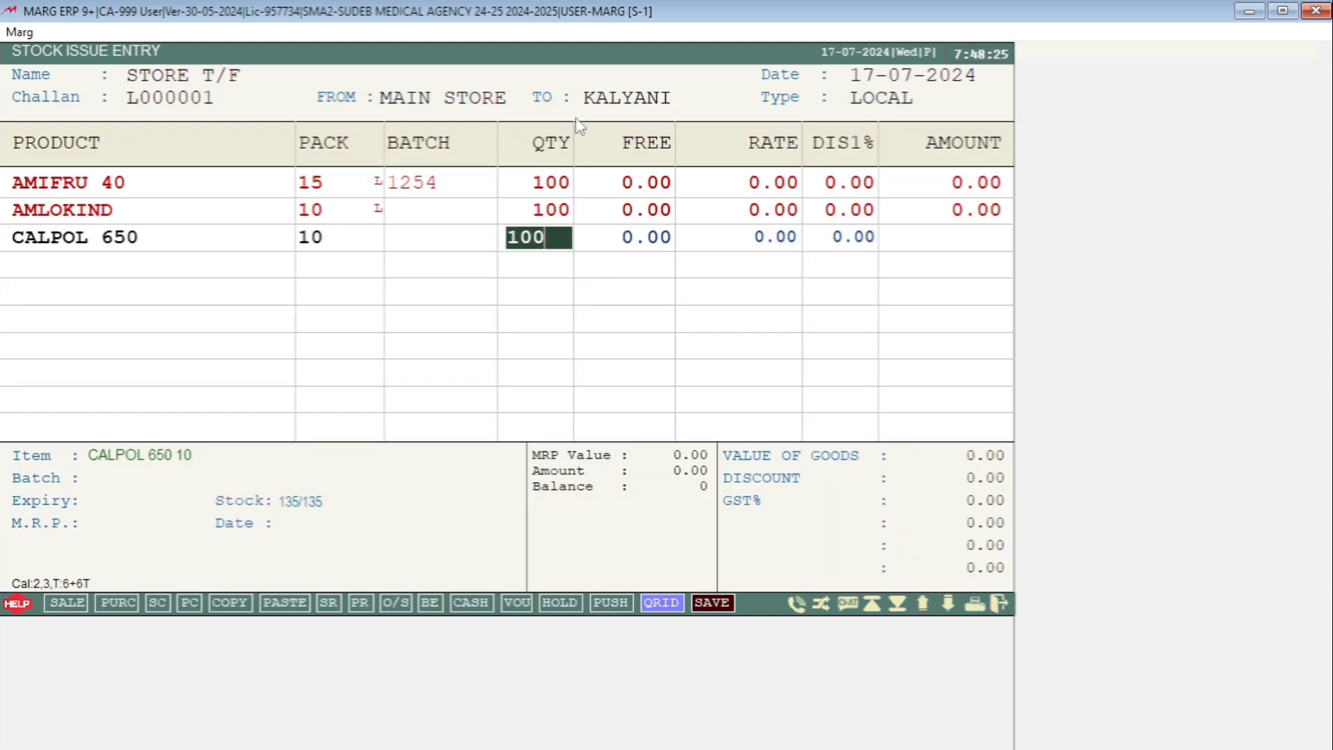
key(BackSpace)
key(BackSpace)
key(BackSpace)
text(20)
key(Return)
key(Return)
- Add DOLO 300 to the stock issue with a quantity of 50
key(Down)
key(Down)
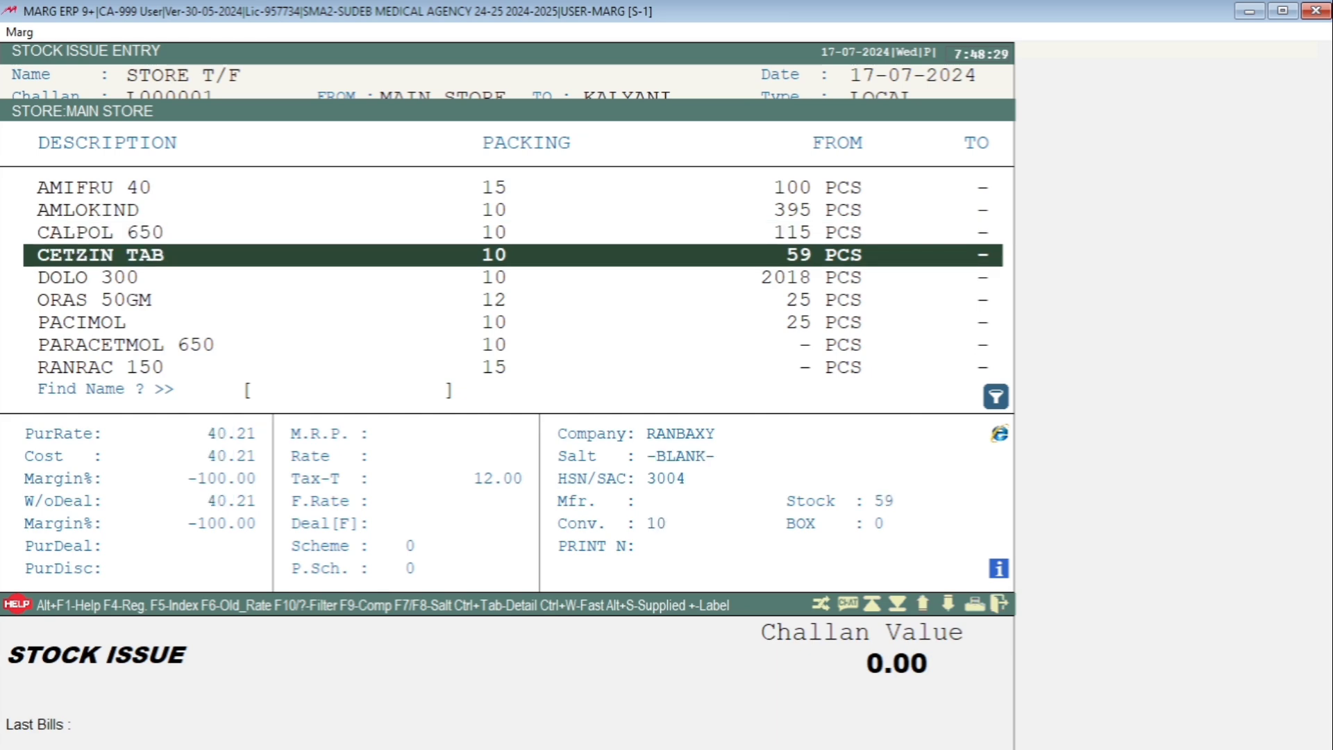
key(Return)
key(Return)
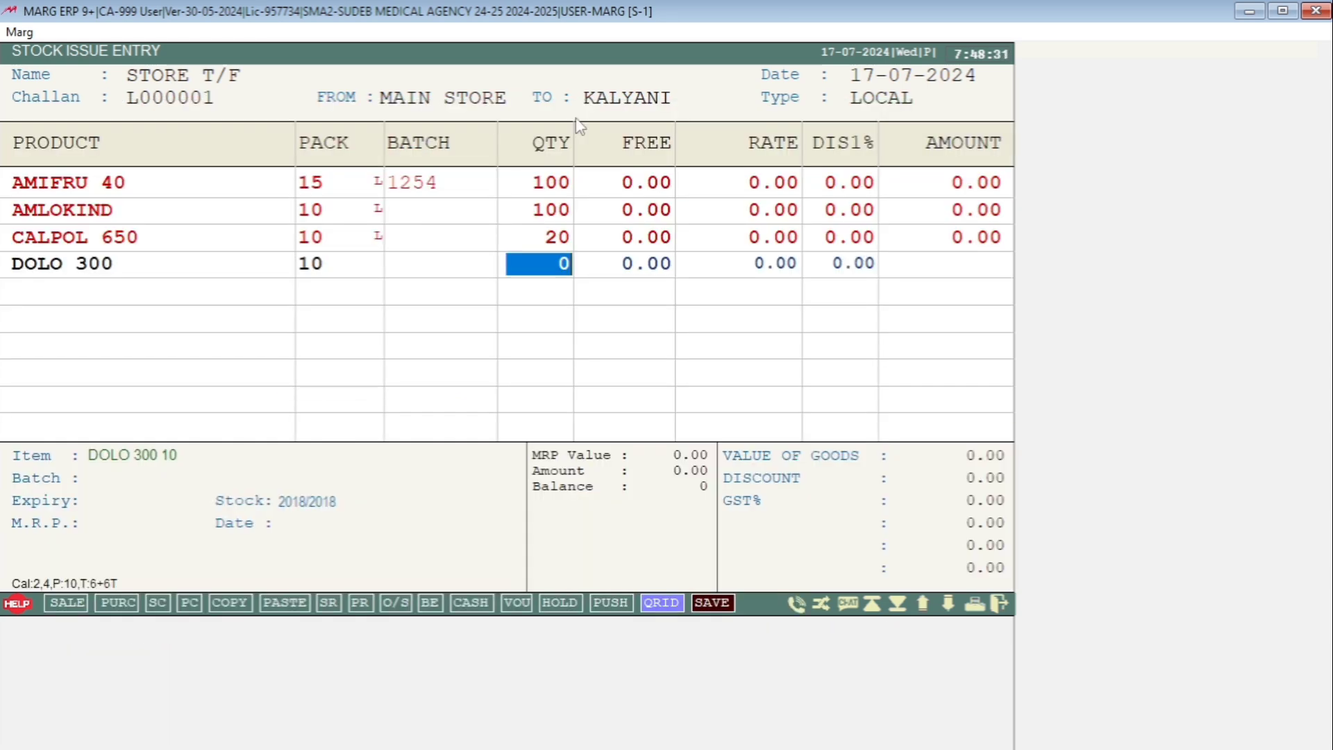
text(50)
key(Return)
key(Return)
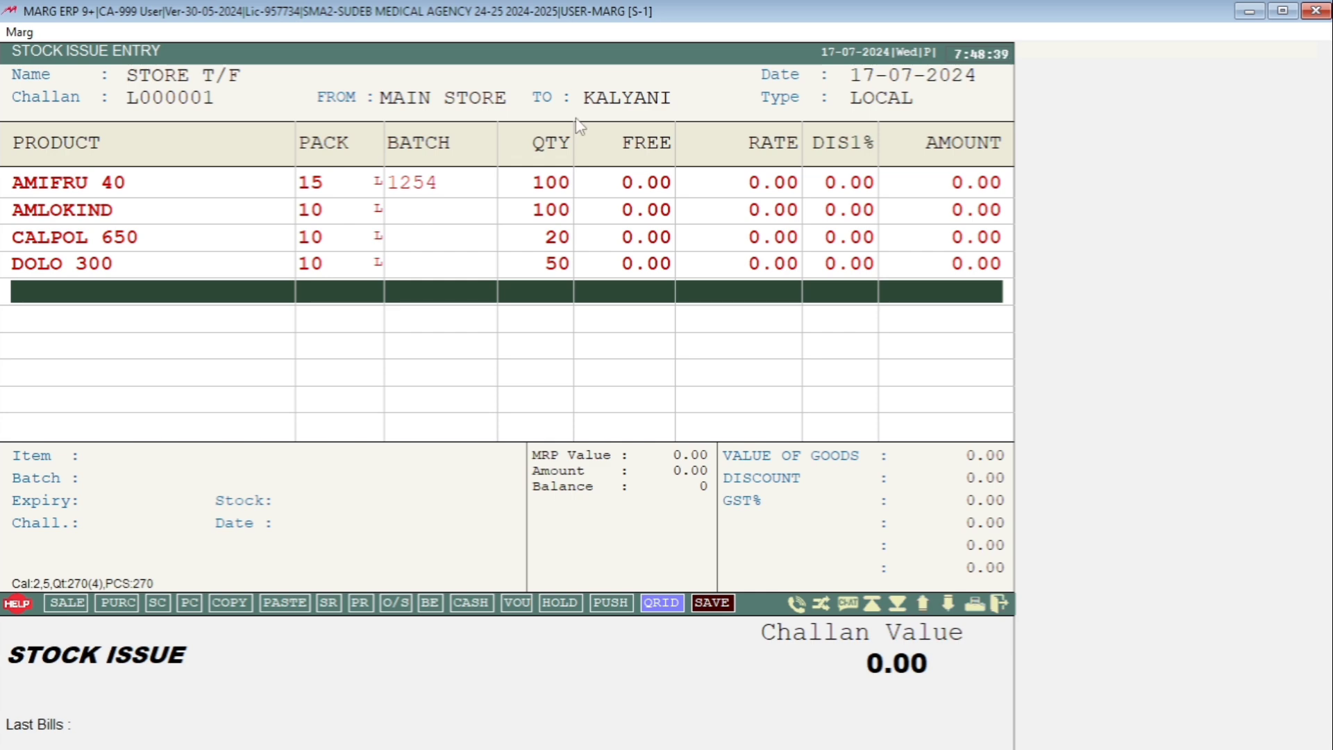
- Save the stock issue to KALYANI without printing it, and close the stock issue entry
key(Escape)
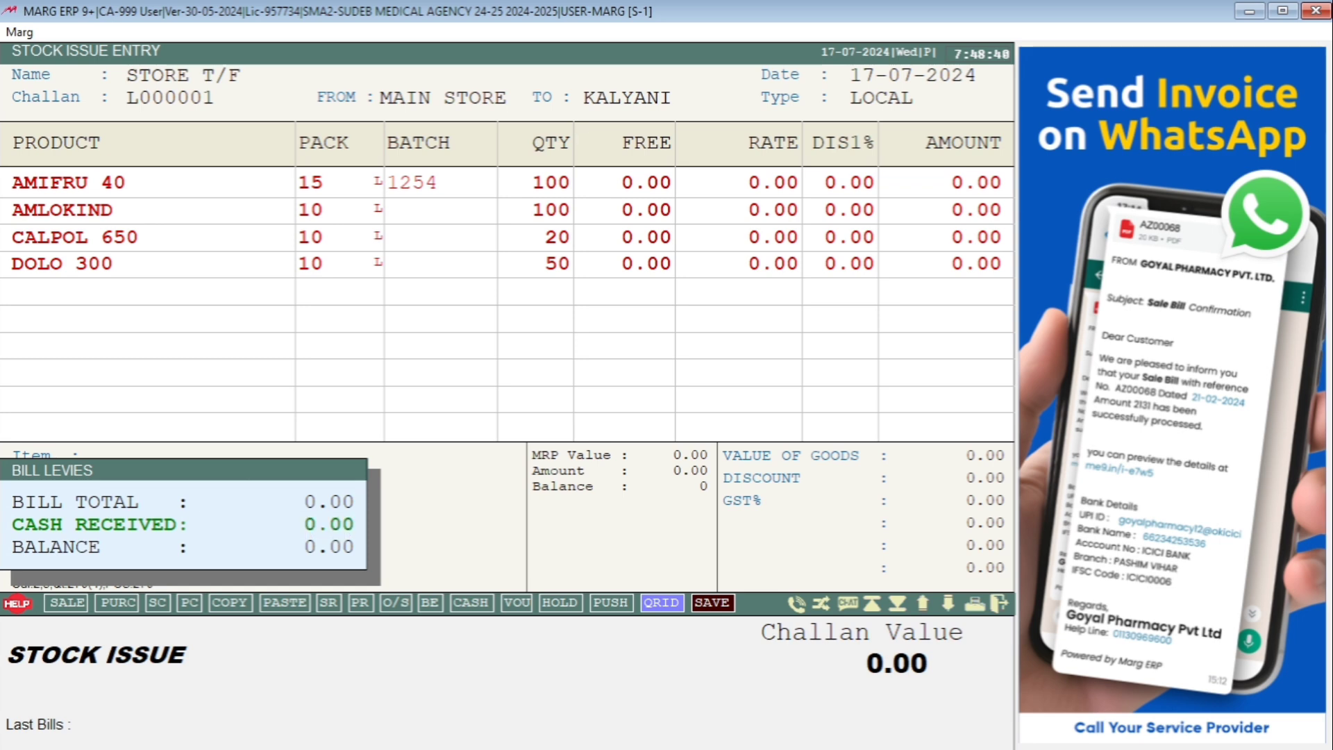
key(Return)
key(Escape)
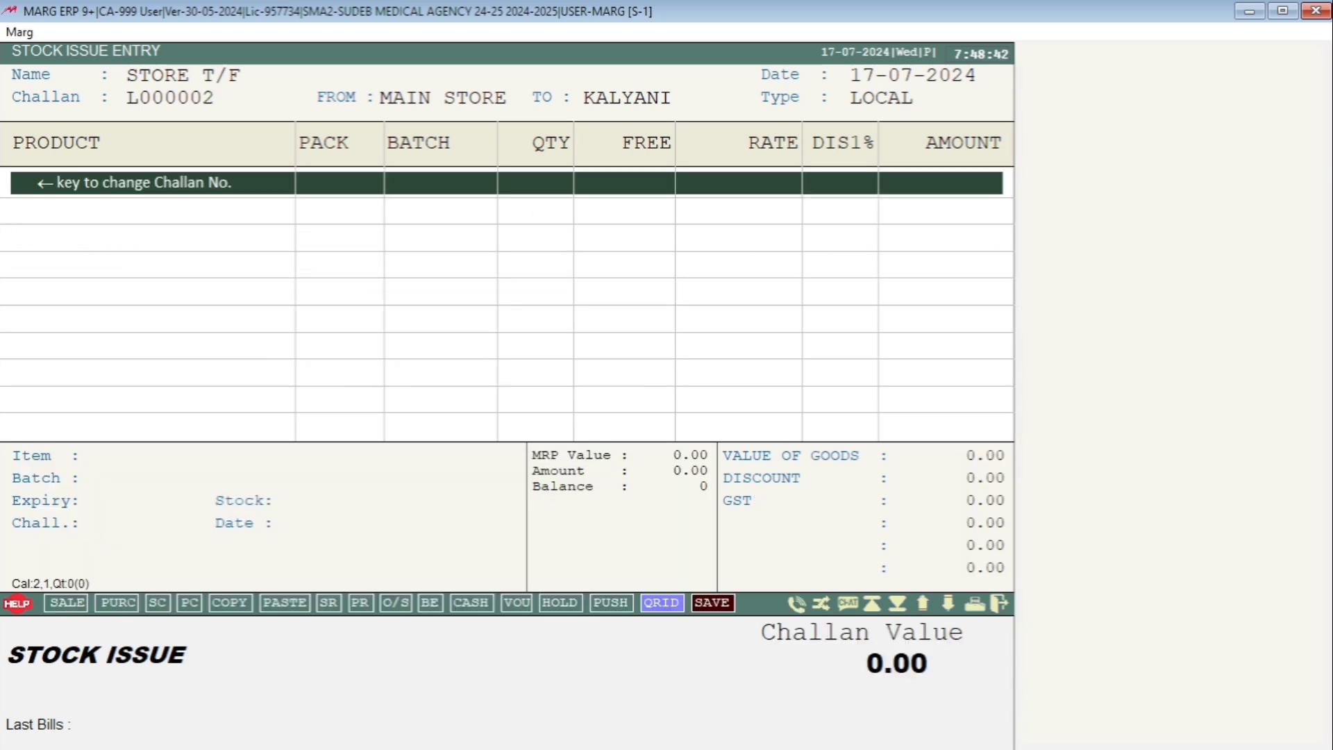
key(Escape)
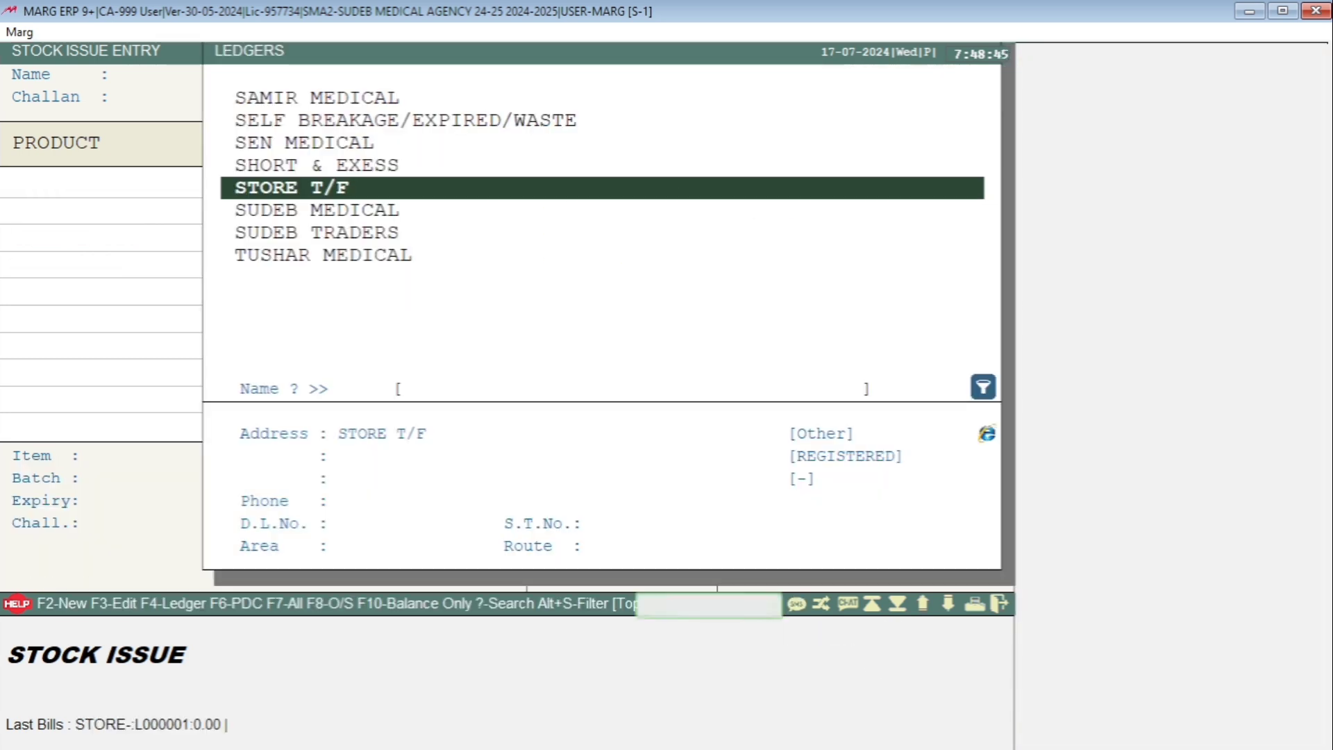
key(Escape)
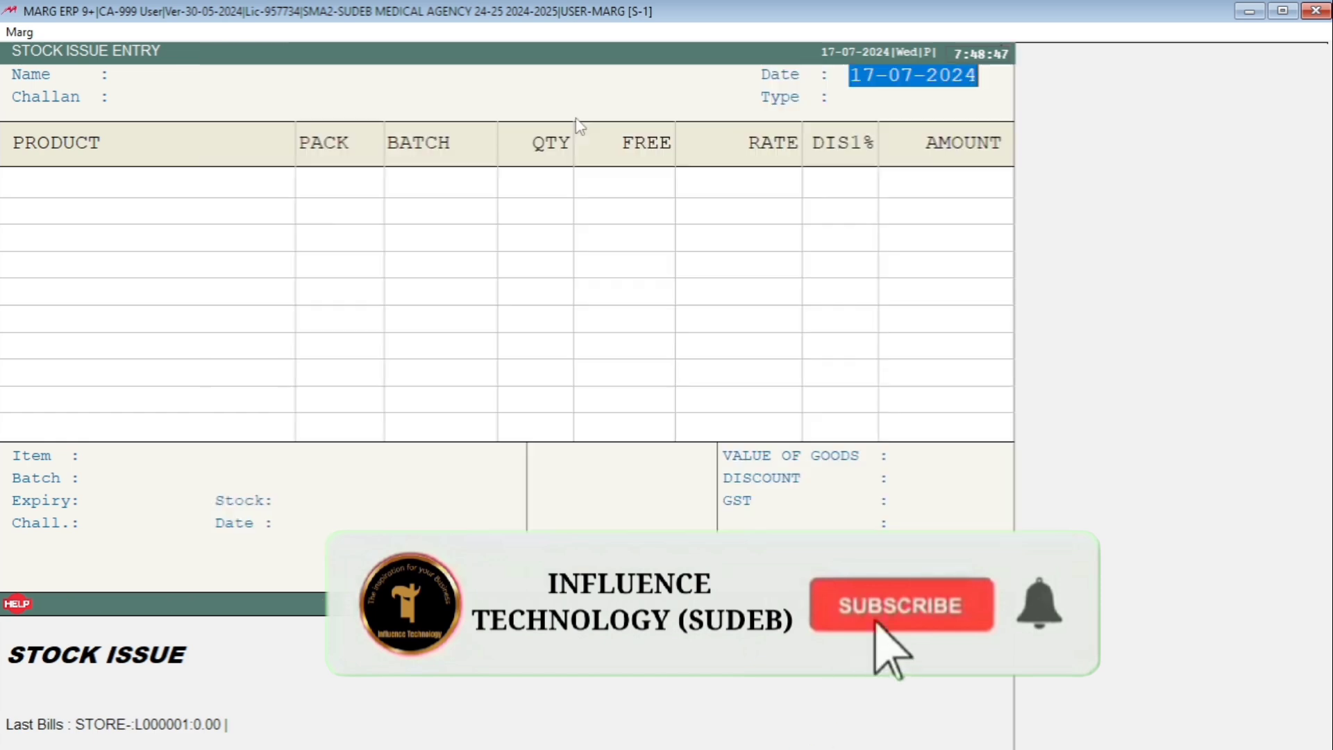
key(Escape)
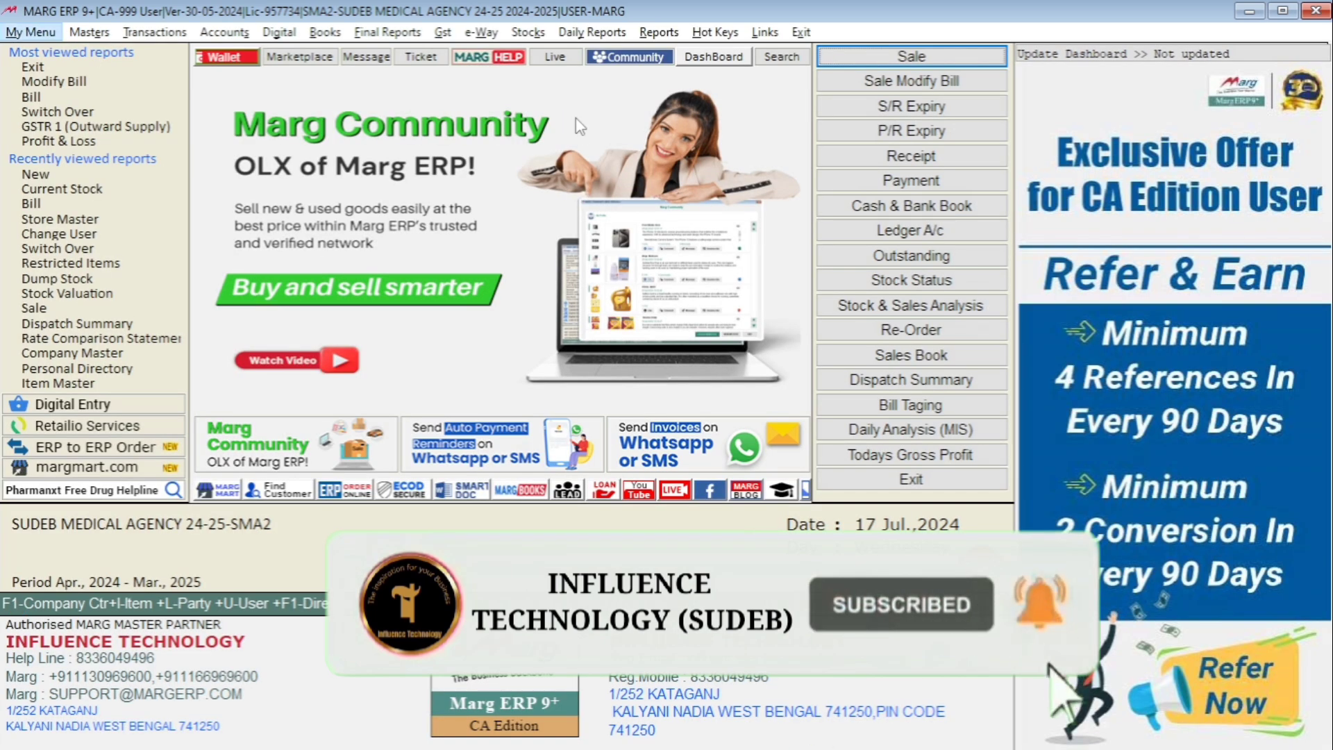
- Start another new stock issue entry
key(Right)
key(Down)
key(Down)
key(Down)
key(Down)
key(Down)
key(Down)
key(Down)
key(Down)
key(Down)
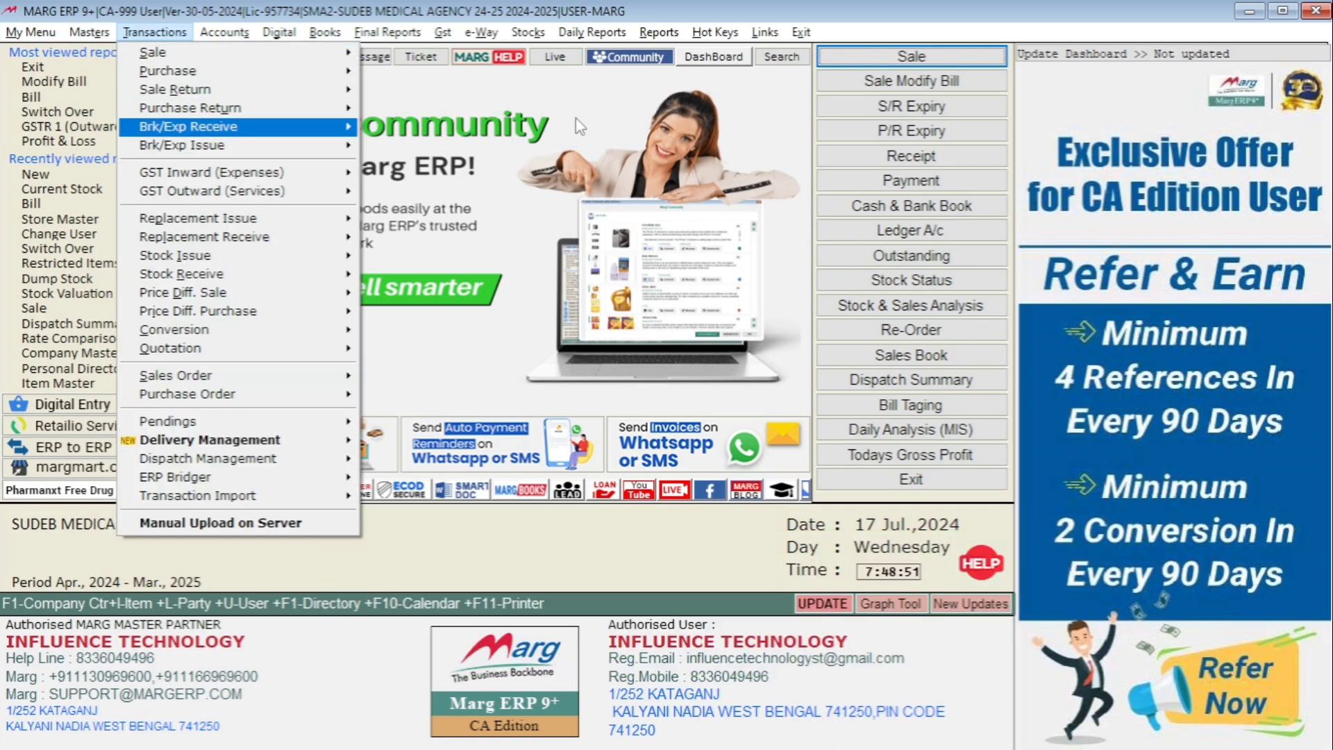
key(Down)
key(Down)
key(Right)
key(Return)
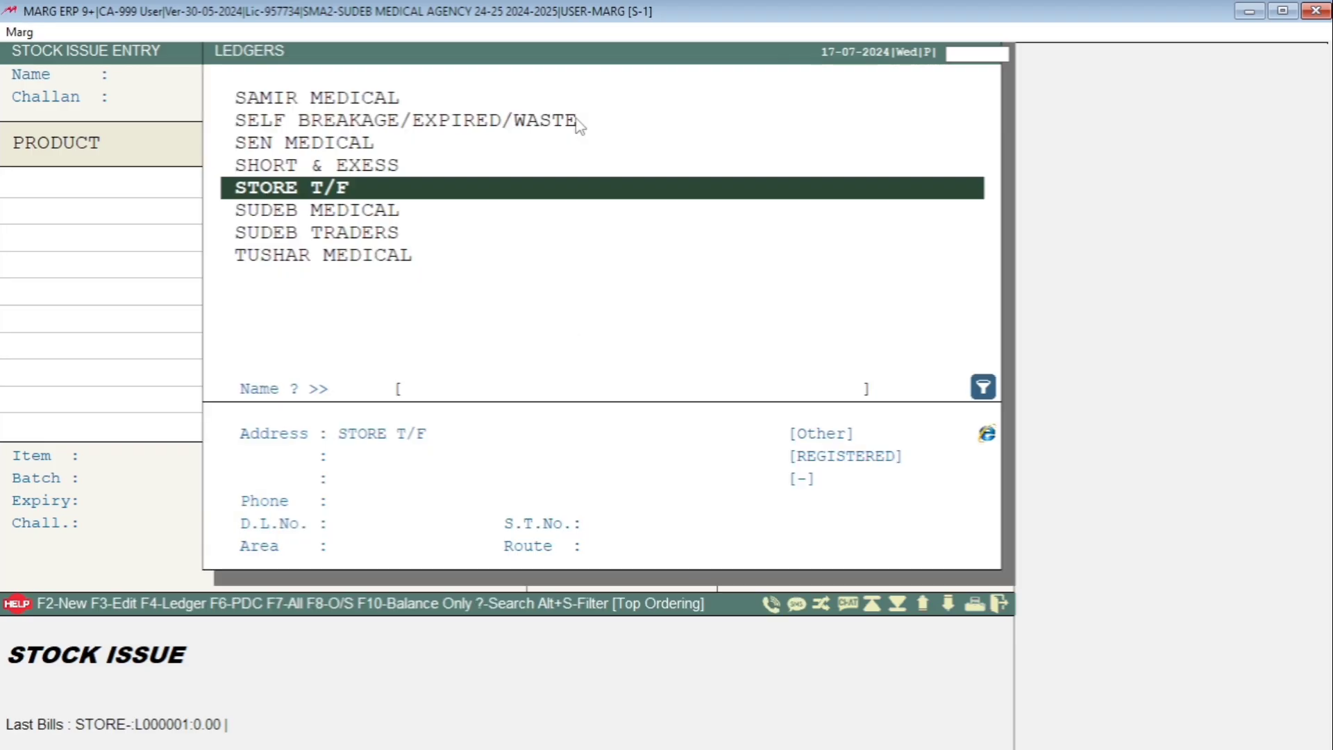
- Set the stock issue's ledger to STORE T/F, transferring from MAIN STORE to NAIHATI with type LOCAL
key(Return)
key(Return)
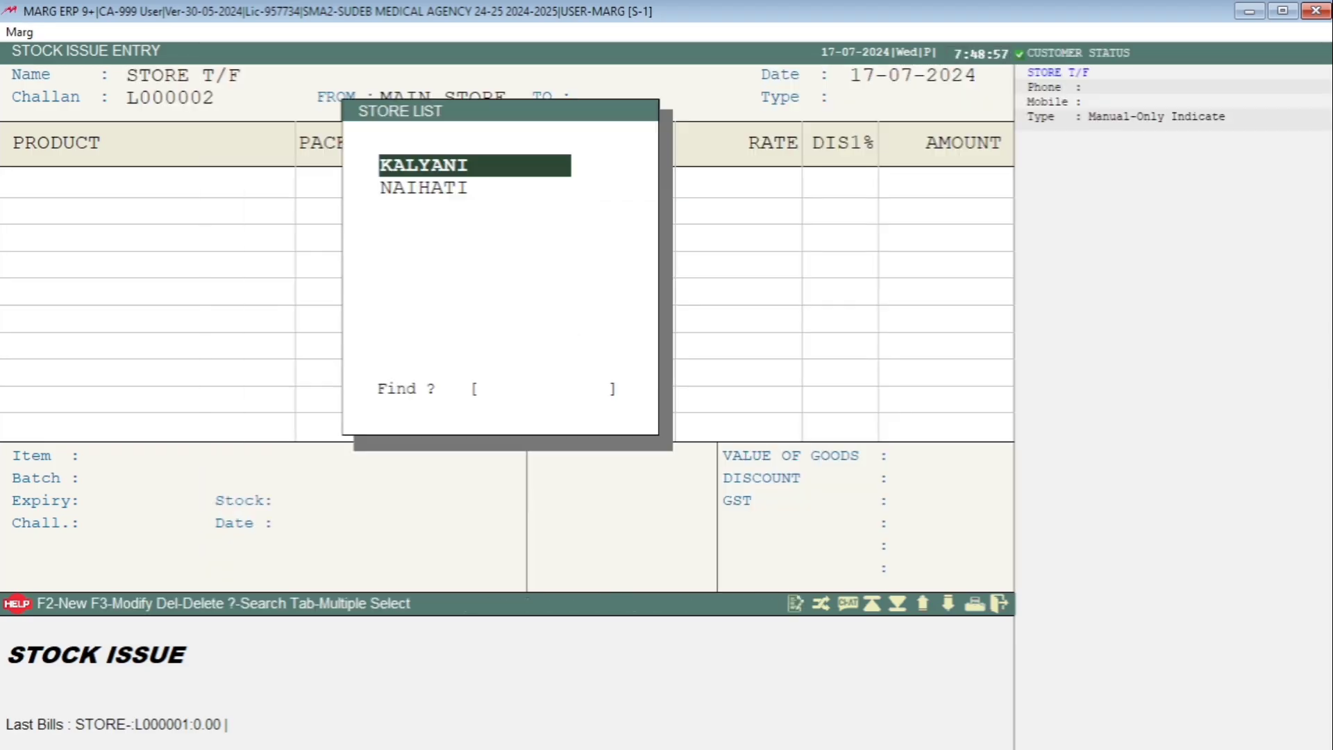
key(Down)
key(Return)
key(Return)
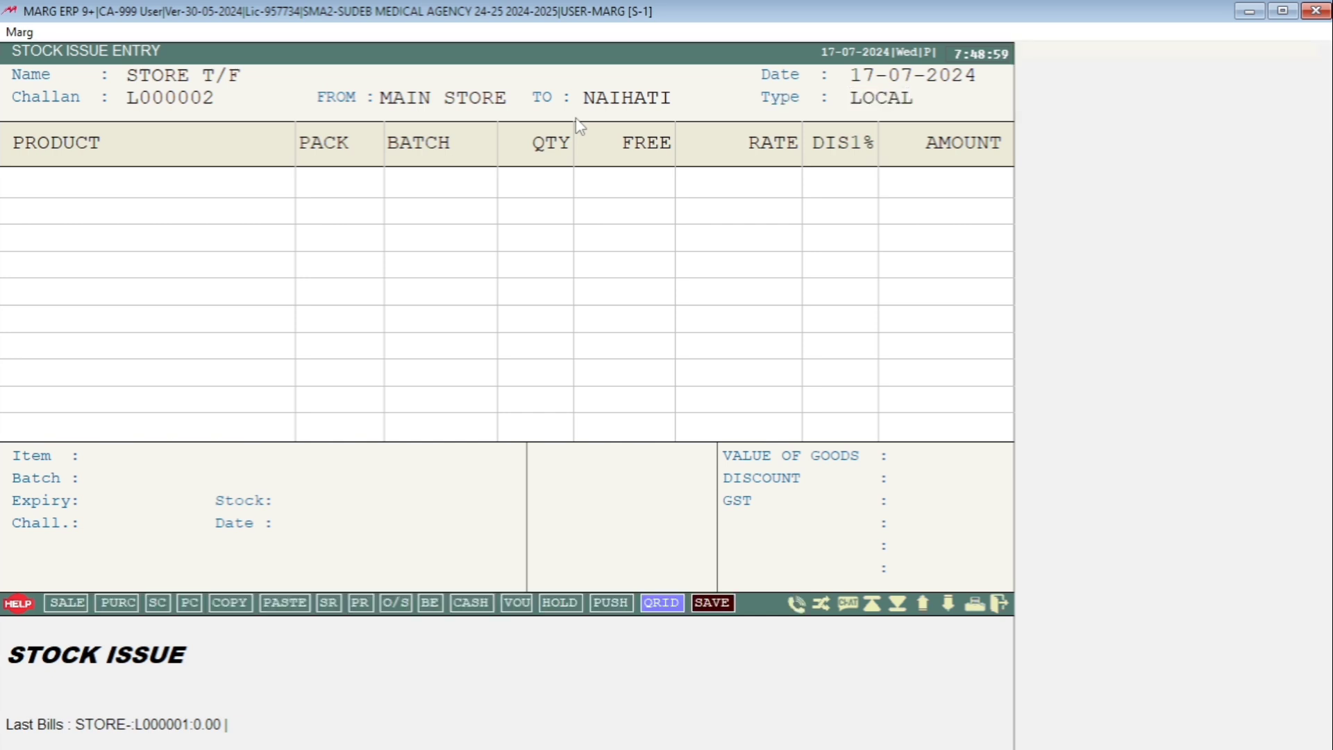
key(Return)
key(Return)
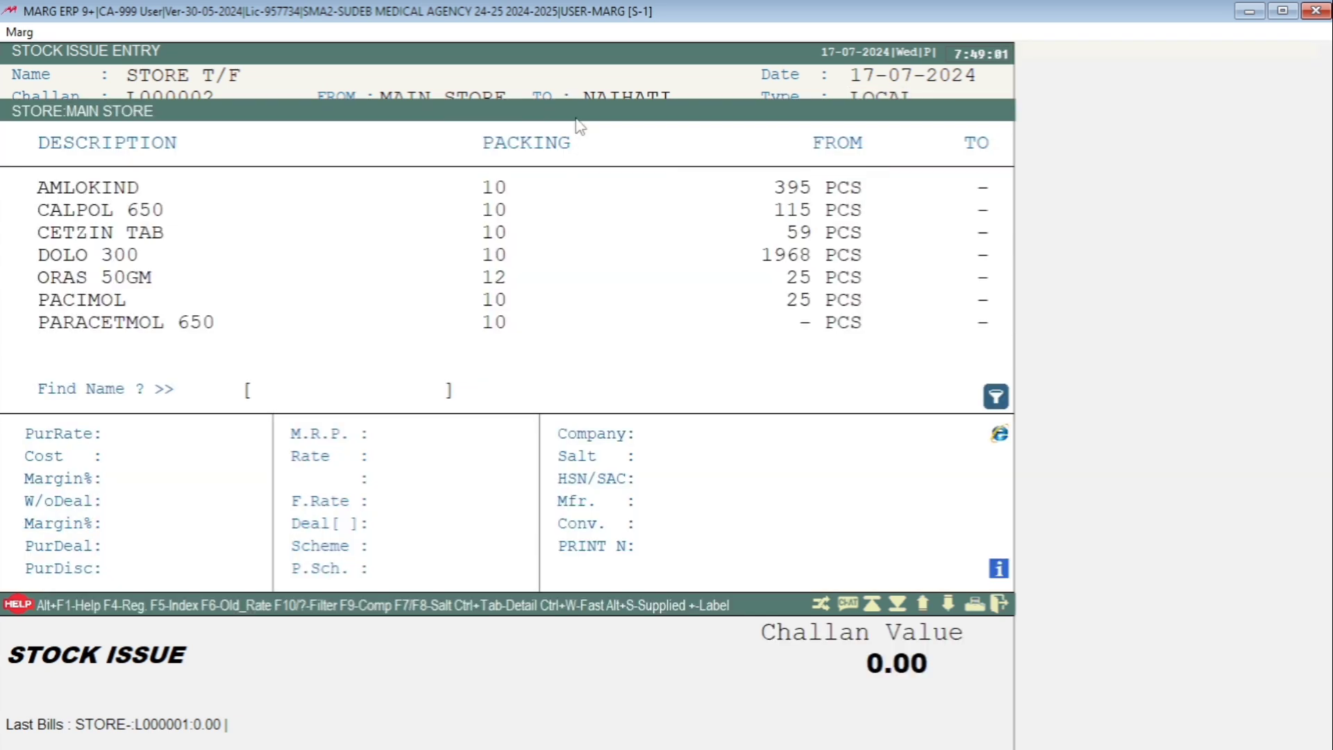
- Add AMLOKIND to the NAIHATI stock issue with a quantity of 95
key(Up)
key(Up)
key(Up)
key(Up)
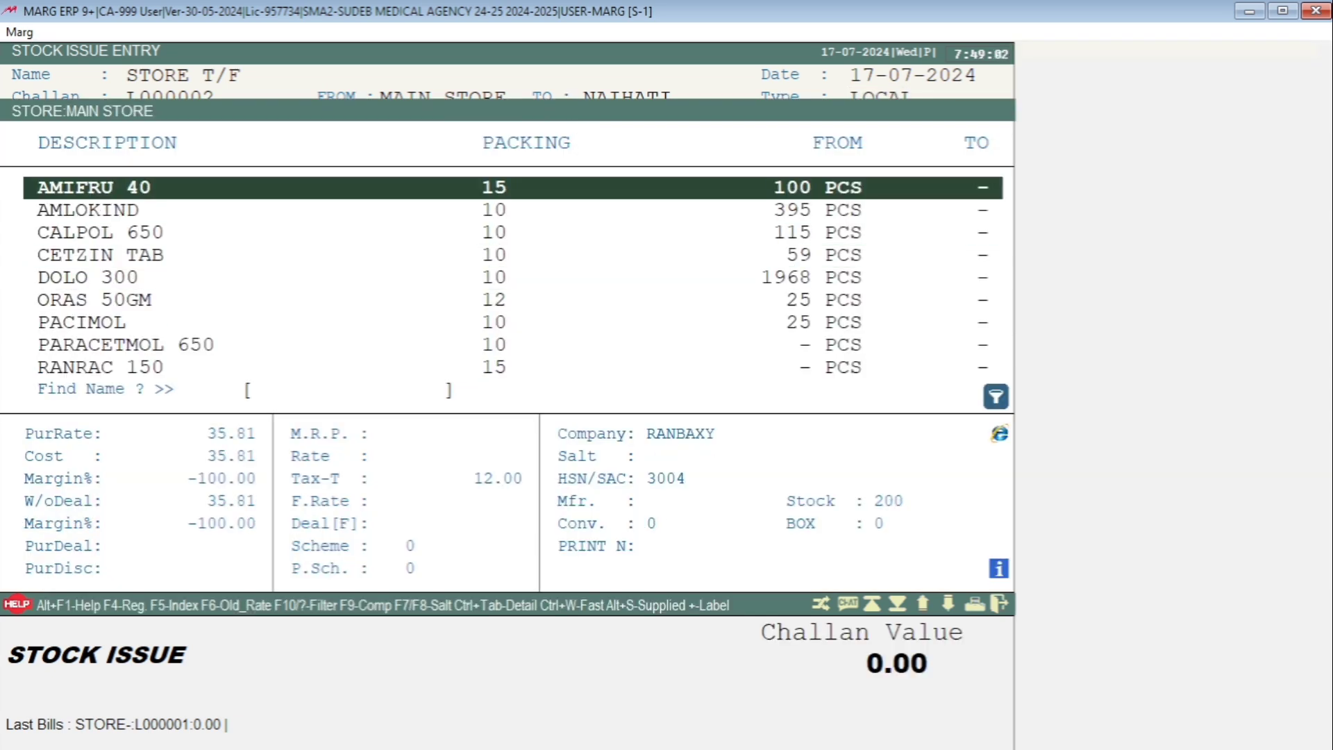
key(Down)
key(Return)
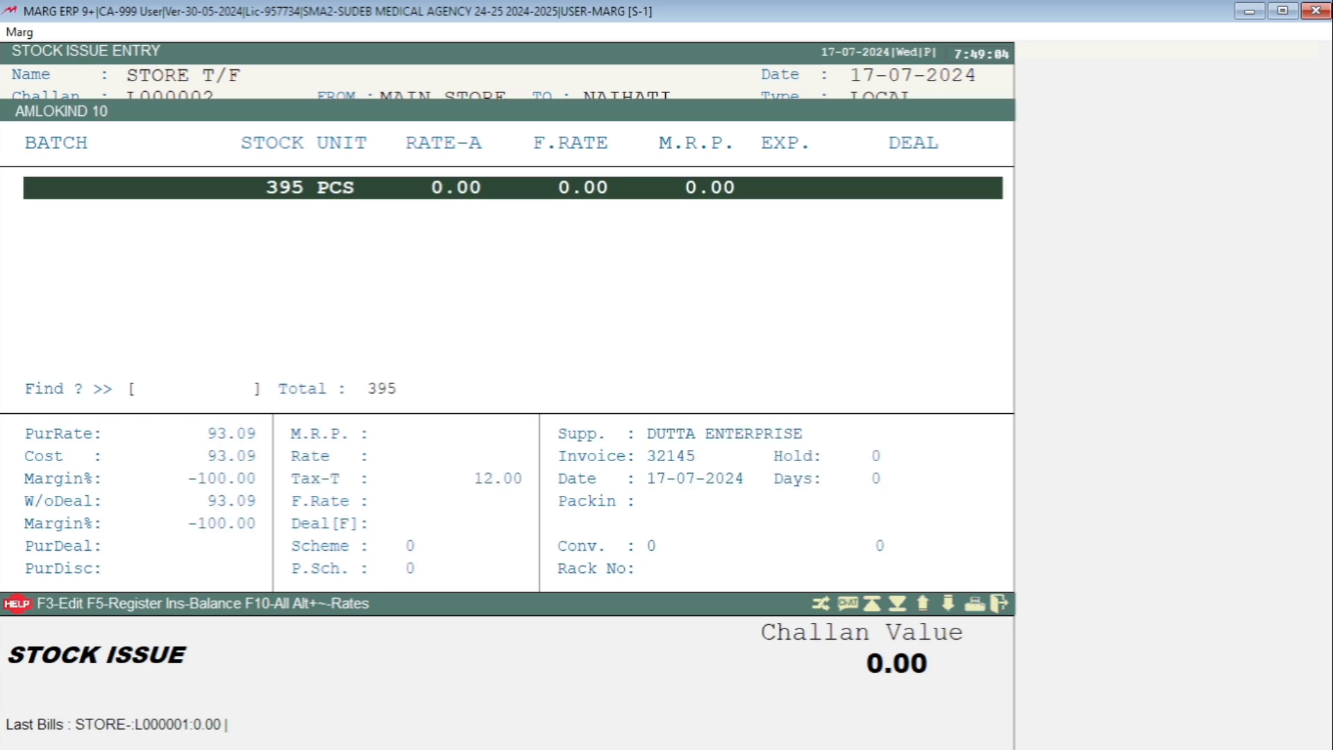
key(Return)
text(95)
key(Return)
key(Return)
- Add CALPOL 650 to the NAIHATI stock issue with a quantity of 50
key(Return)
key(Return)
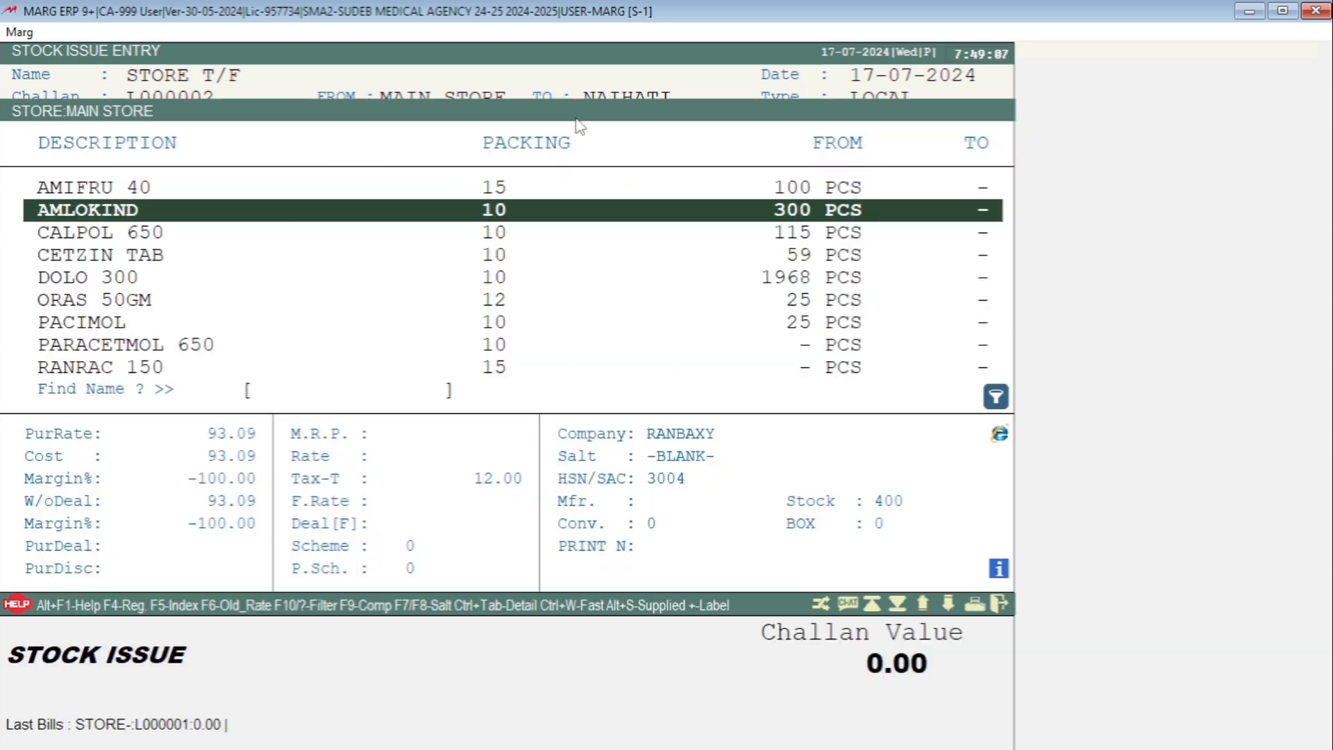
key(Down)
key(Return)
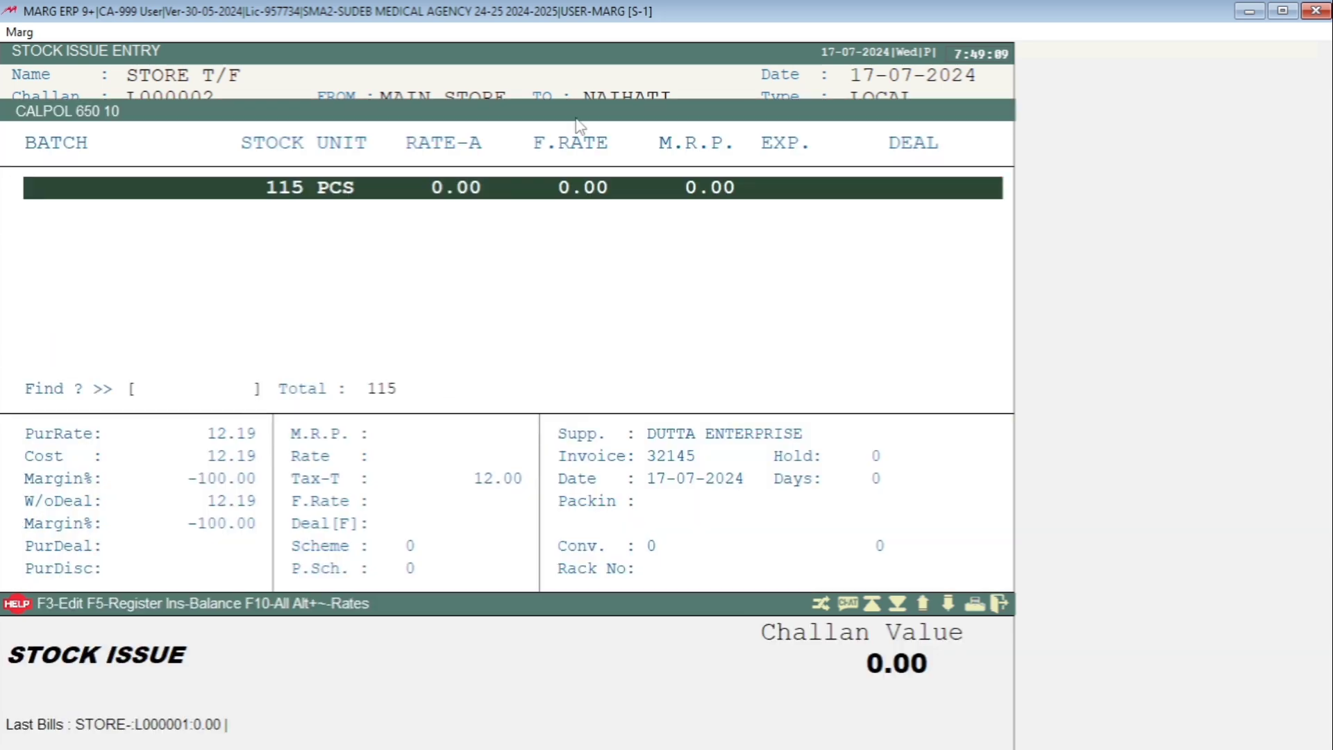
key(Return)
text(50)
- Add DOLO 300 to the NAIHATI stock issue with a quantity of 200
key(Return)
key(Return)
key(Return)
key(Return)
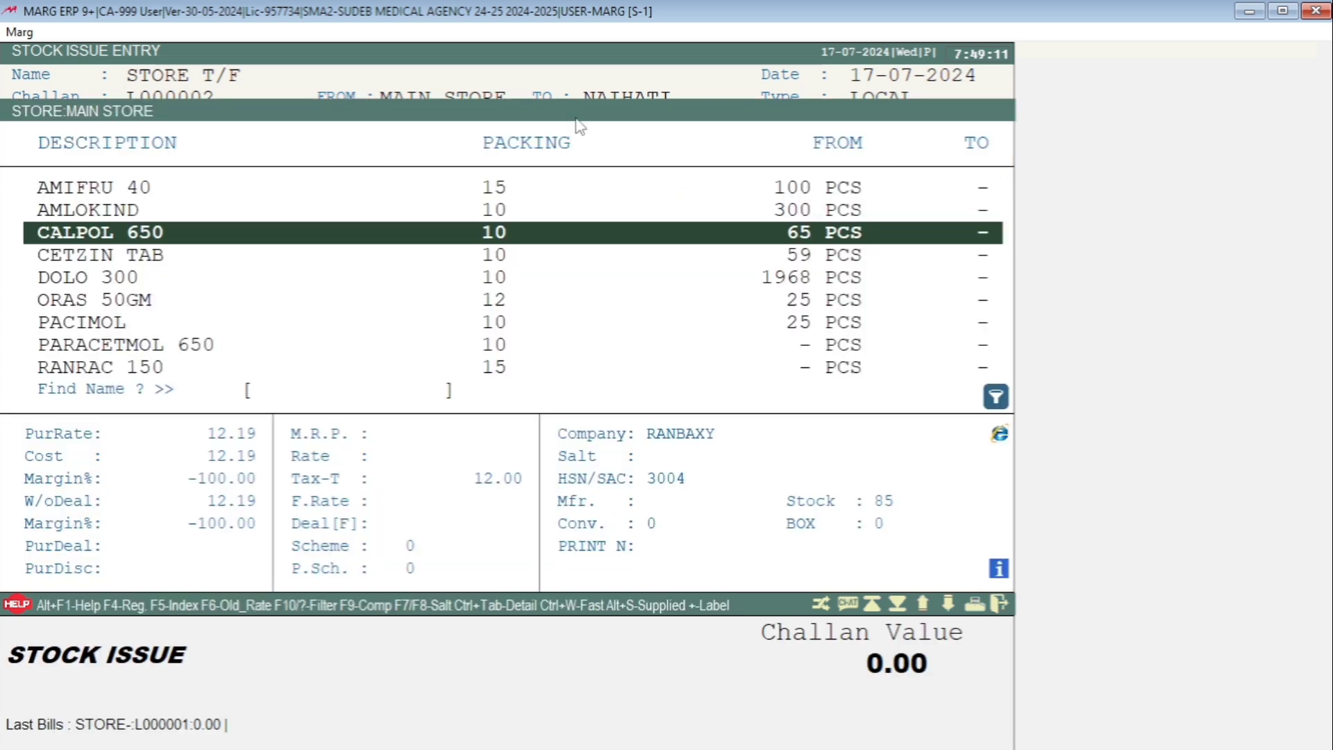
key(Down)
key(Down)
key(Return)
key(Return)
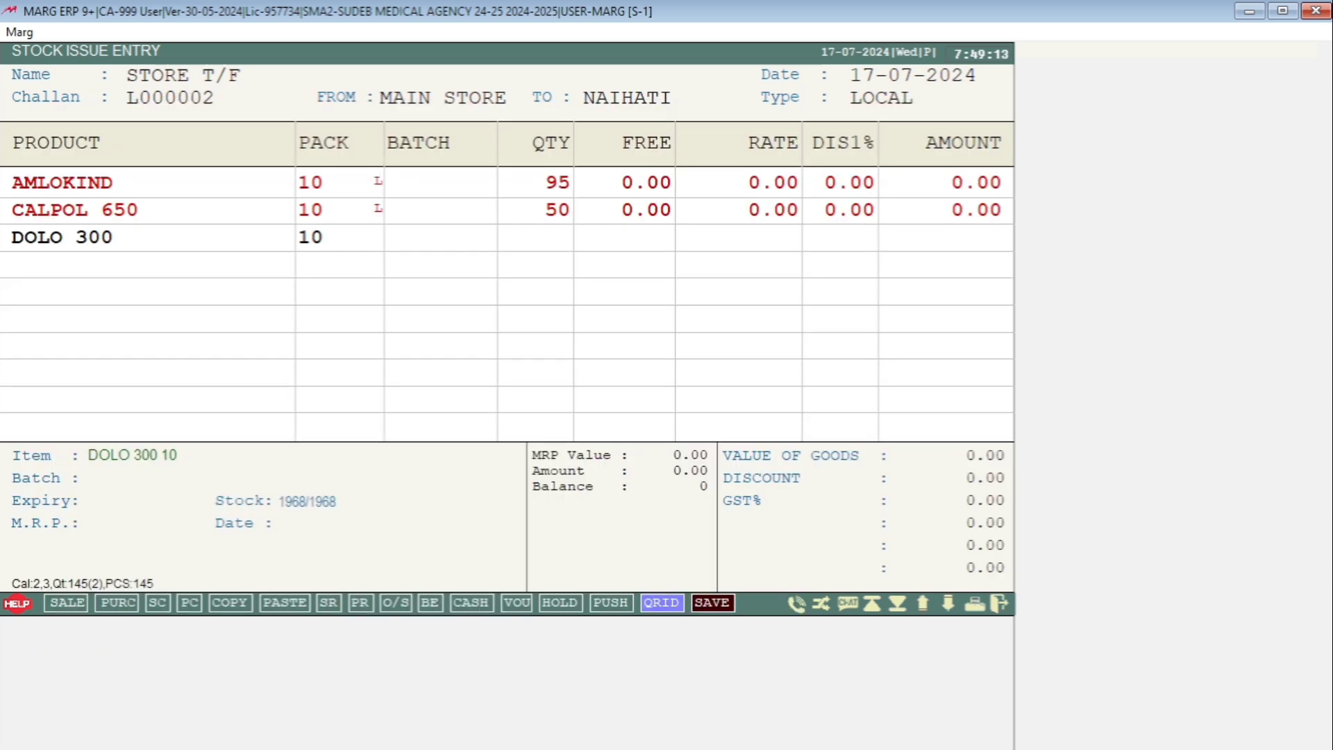
text(200)
key(Return)
key(Return)
key(Return)
key(Return)
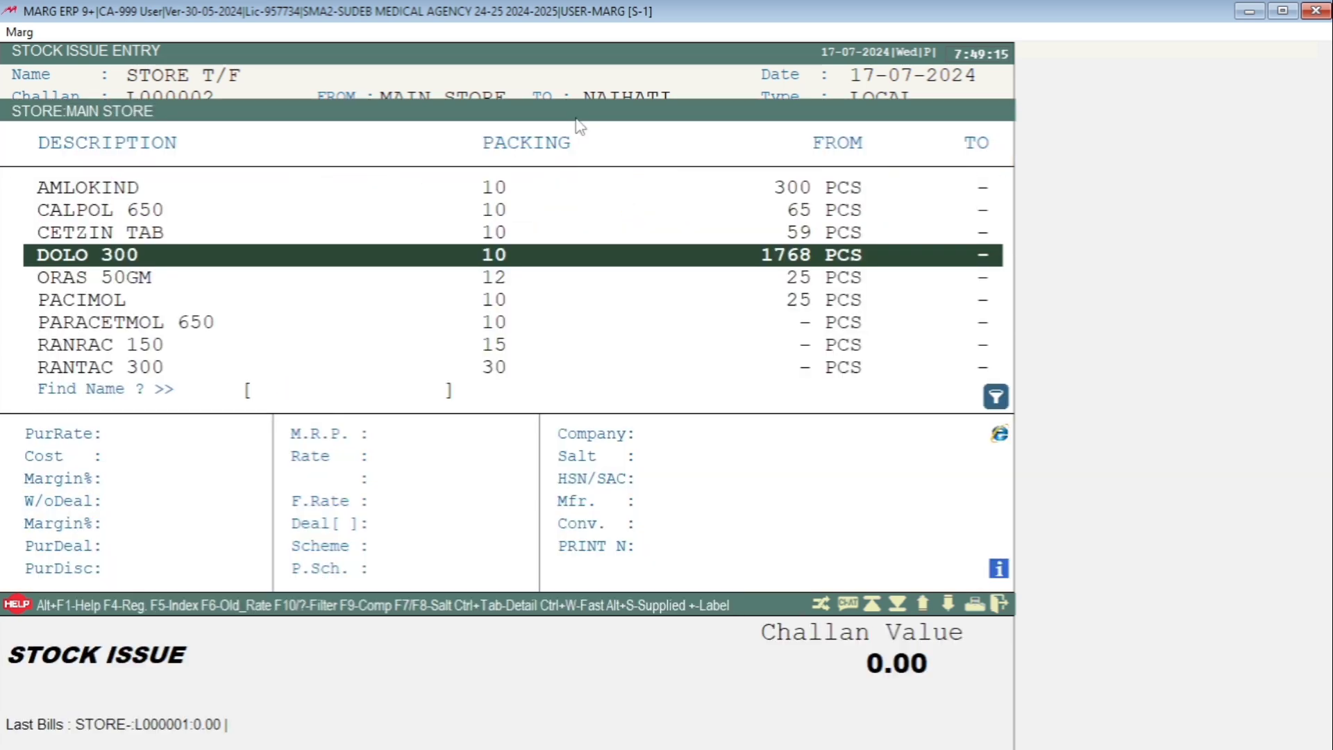
- Save the stock issue to NAIHATI without printing it, and close the stock issue entry
key(Escape)
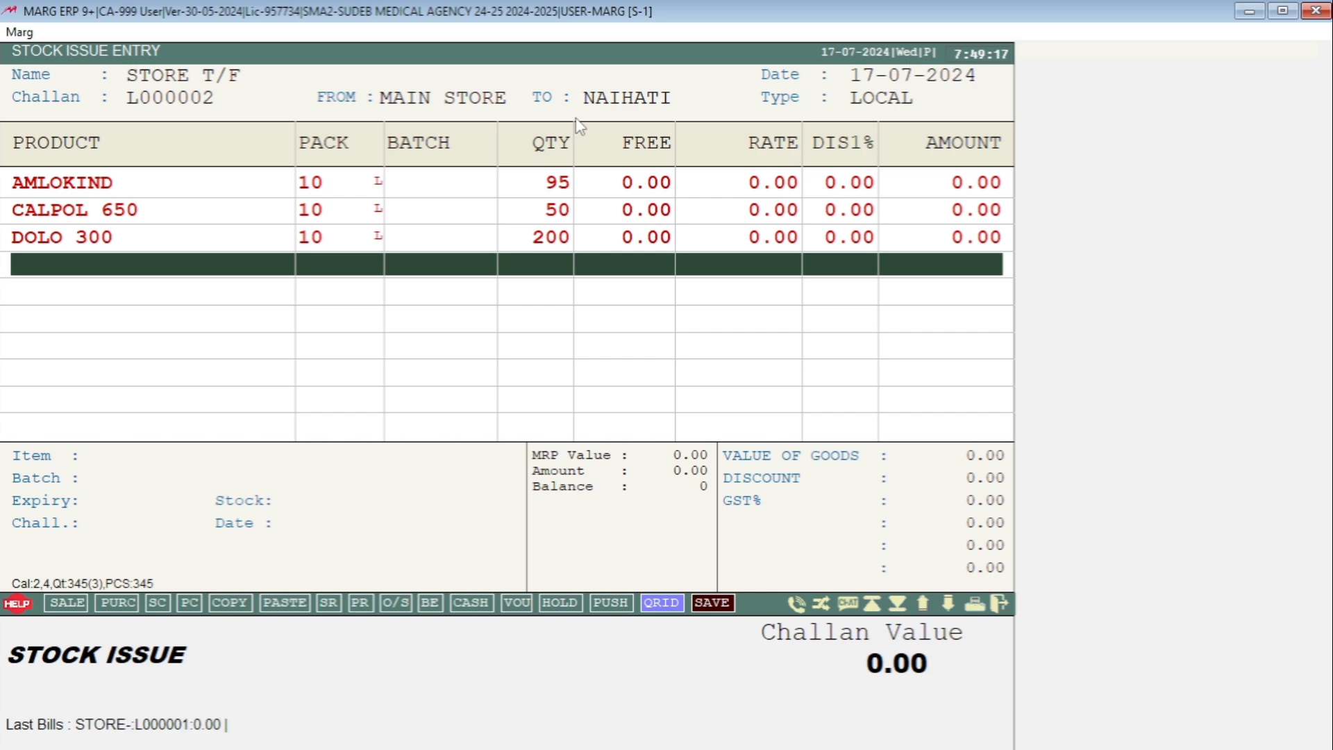
key(Escape)
key(Return)
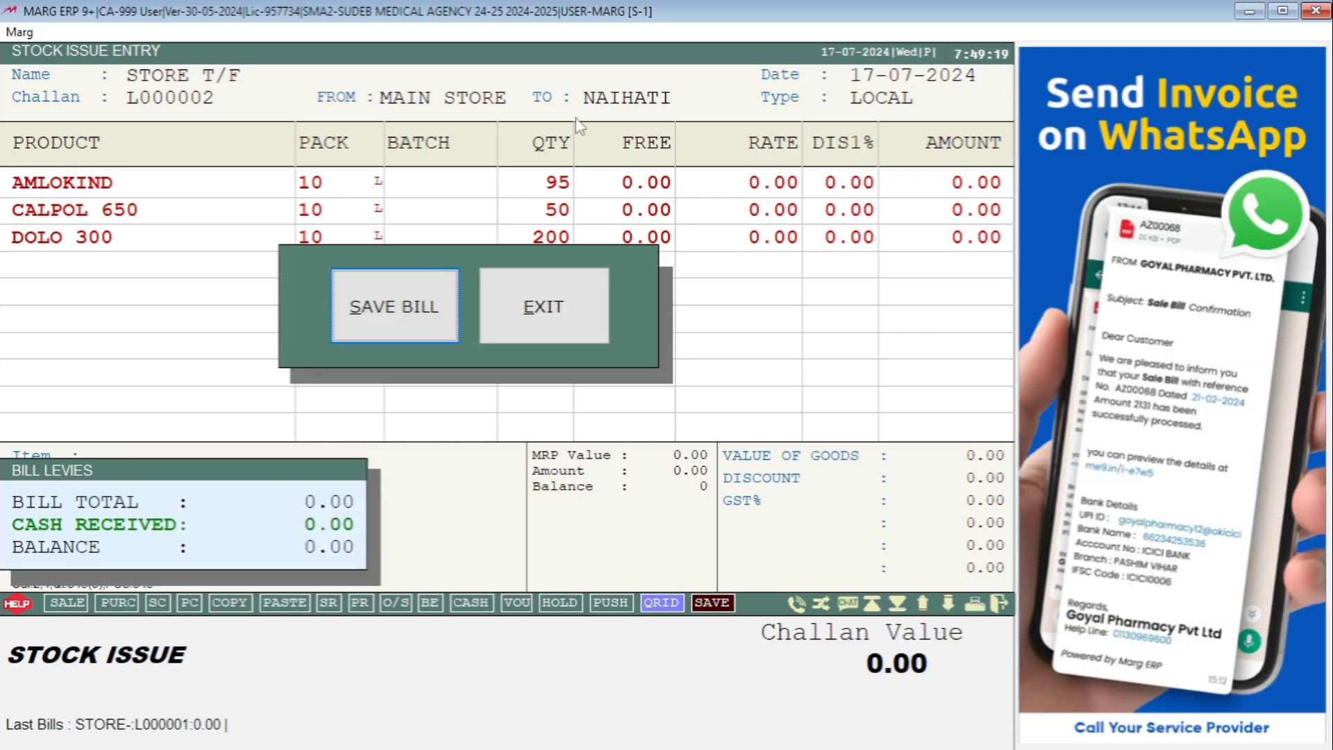
key(Return)
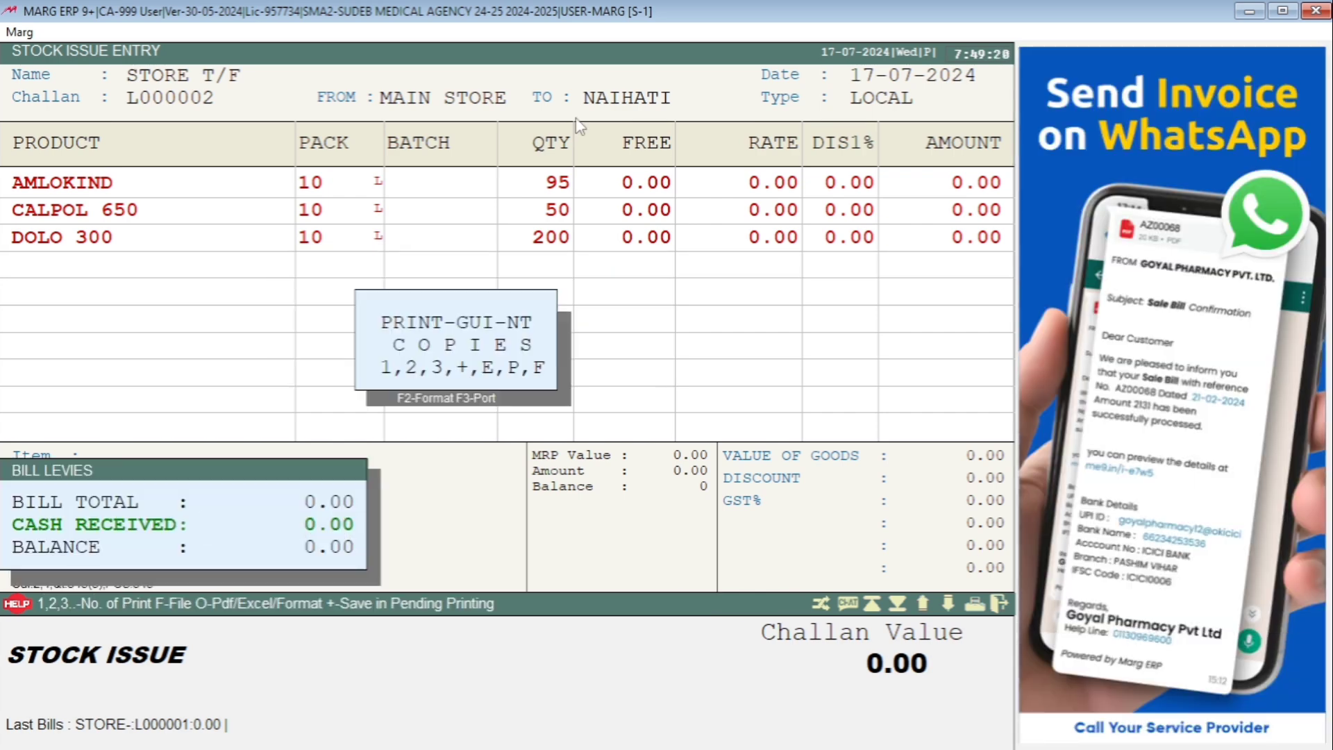
key(Escape)
key(Escape)
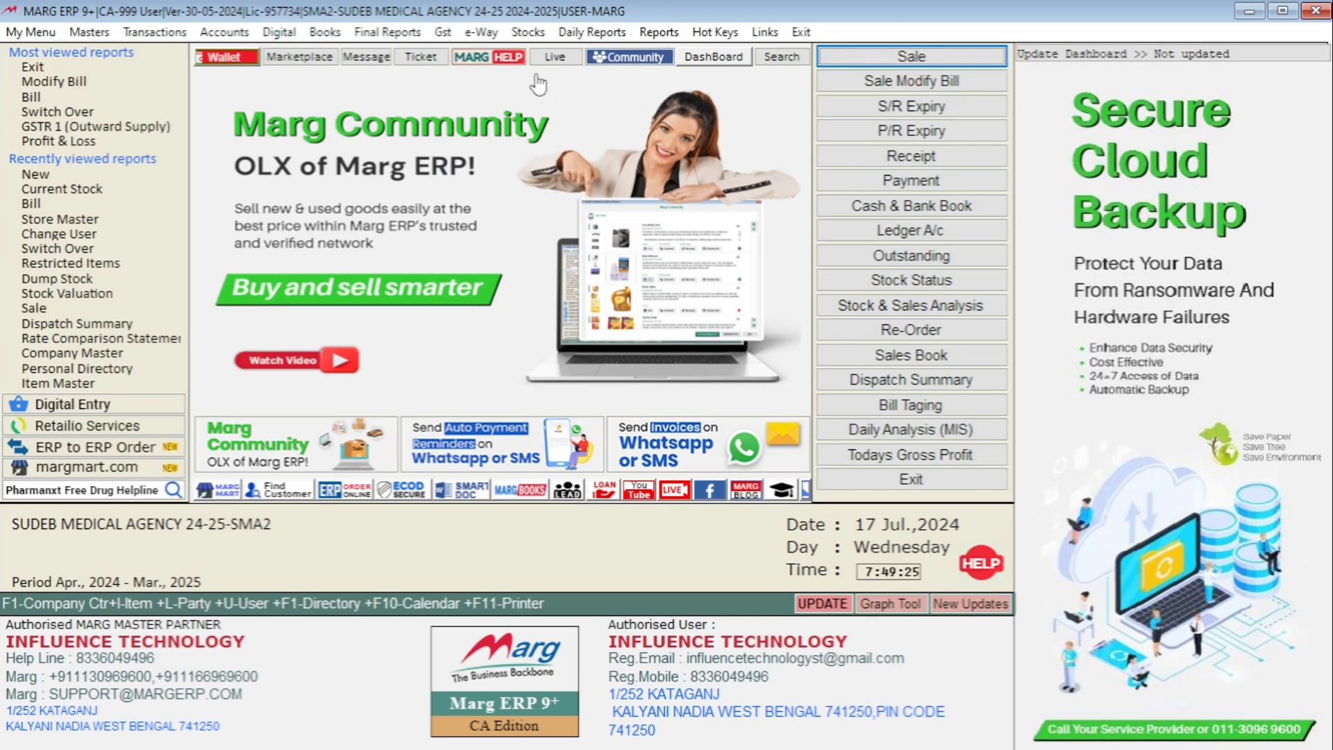
- View the current closing stock of the KALYANI store as on 17-07-2024, and close the report
click(535, 33)
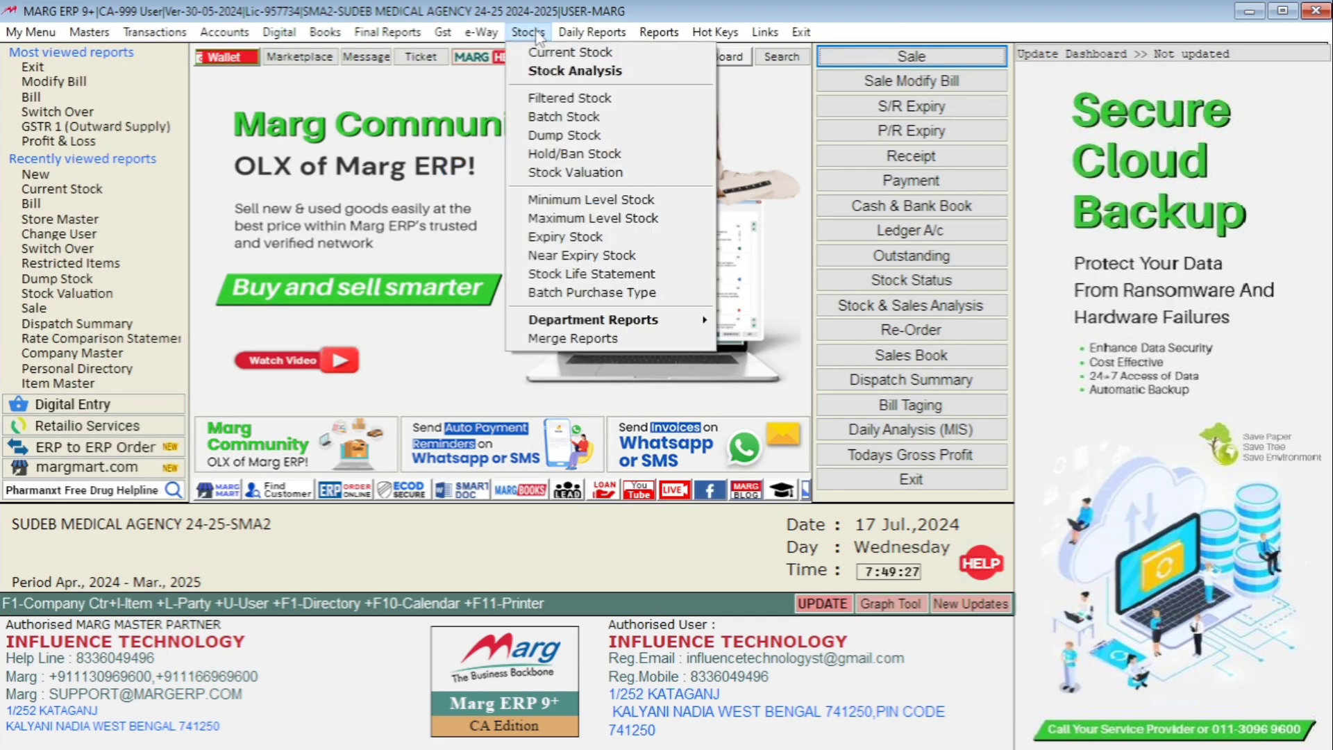
click(542, 55)
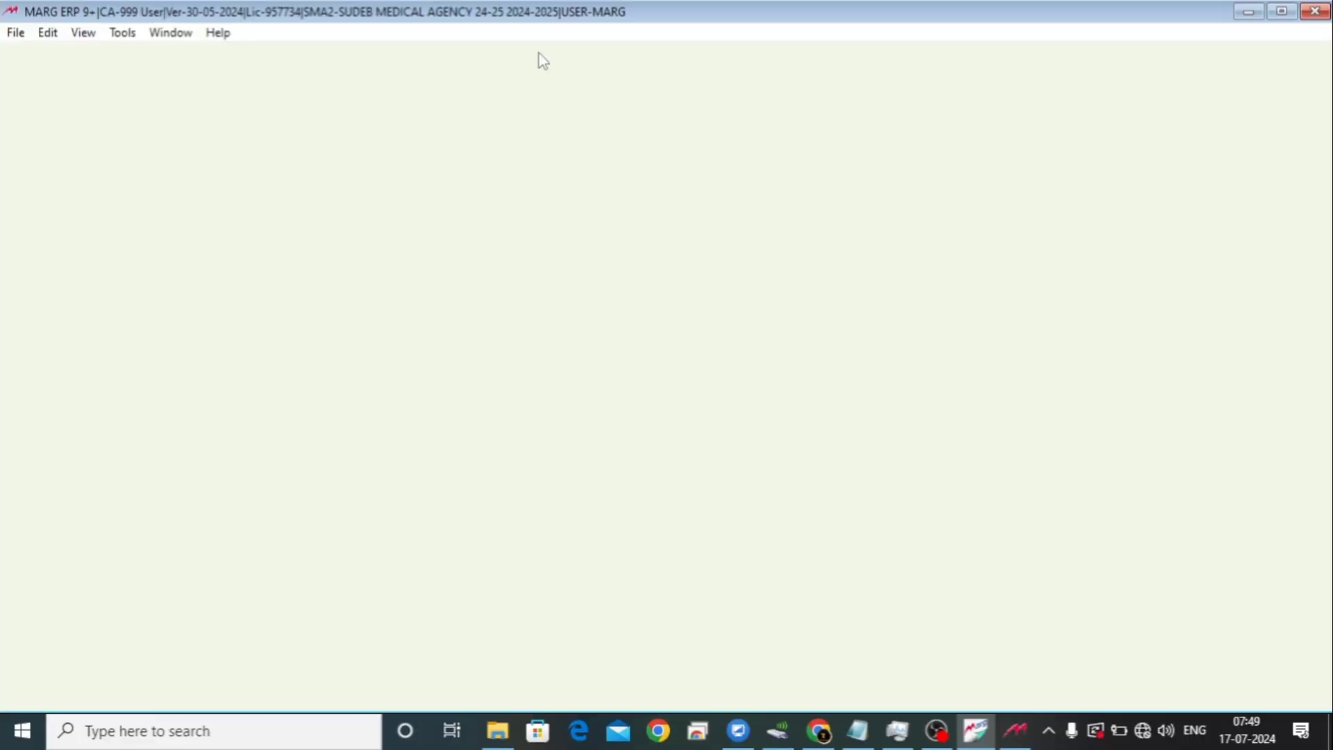
key(Return)
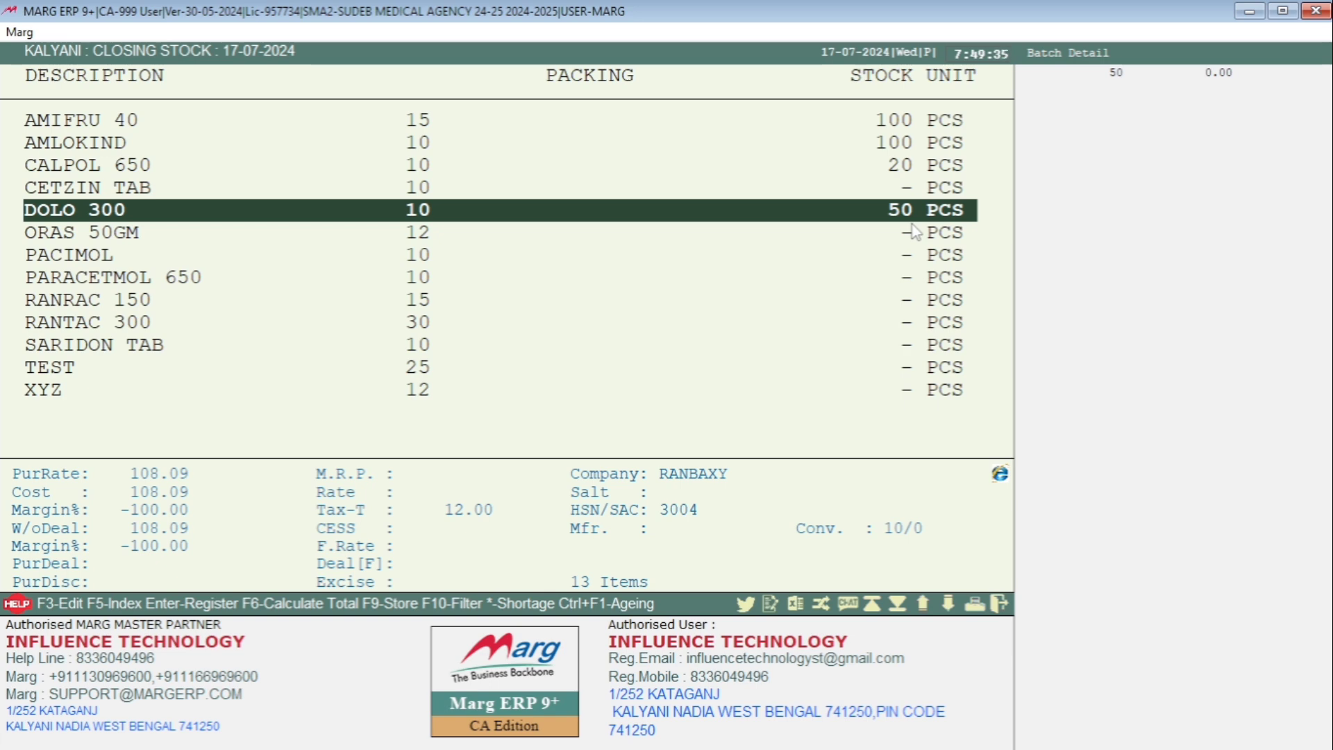
key(Escape)
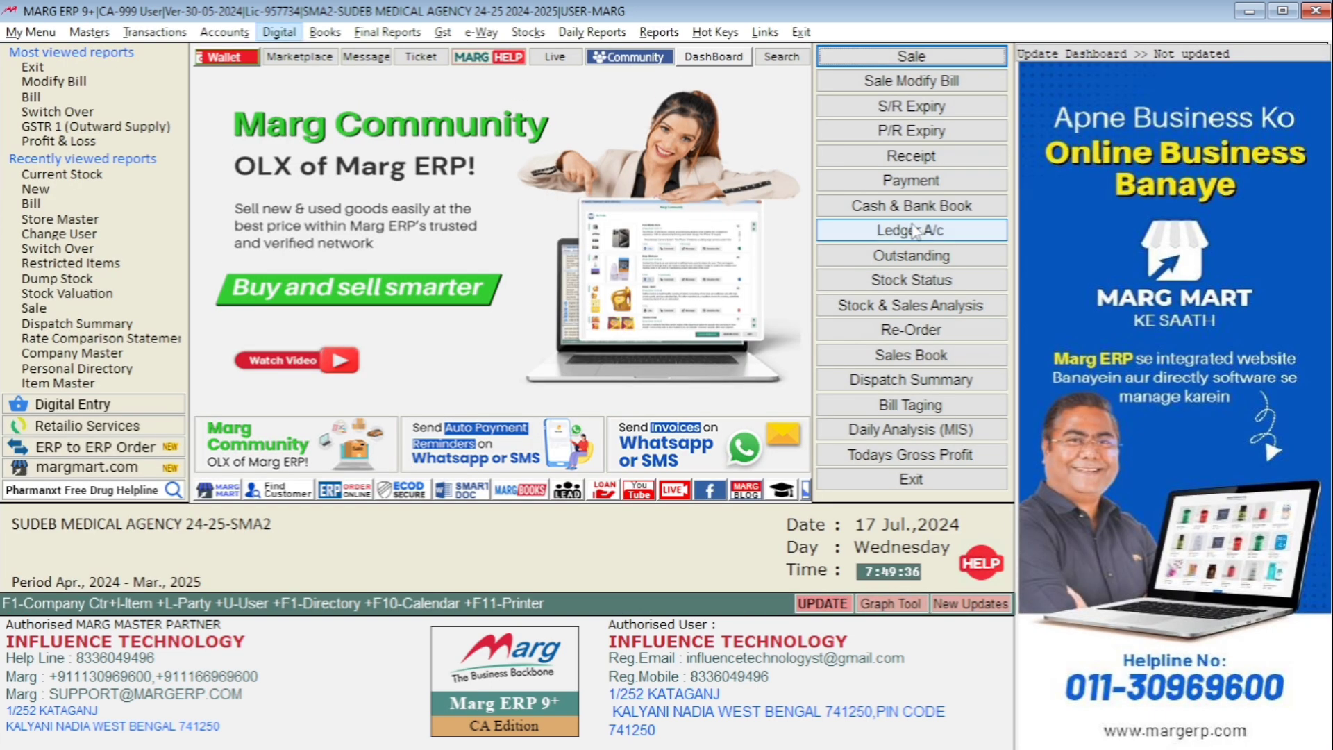
- Open the Stock Valuation report up to its store selection
key(Right)
key(Down)
key(Down)
key(Down)
key(Down)
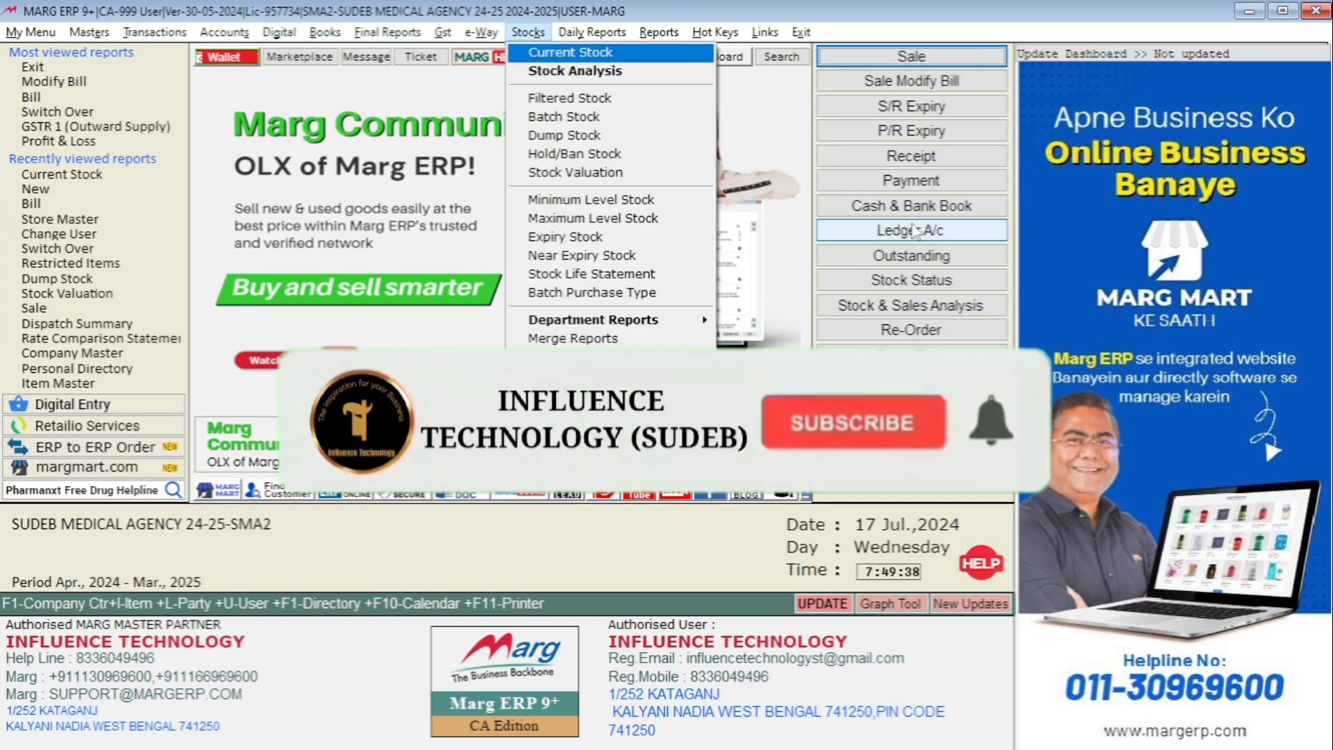
key(Down)
key(Down)
key(Down)
key(Return)
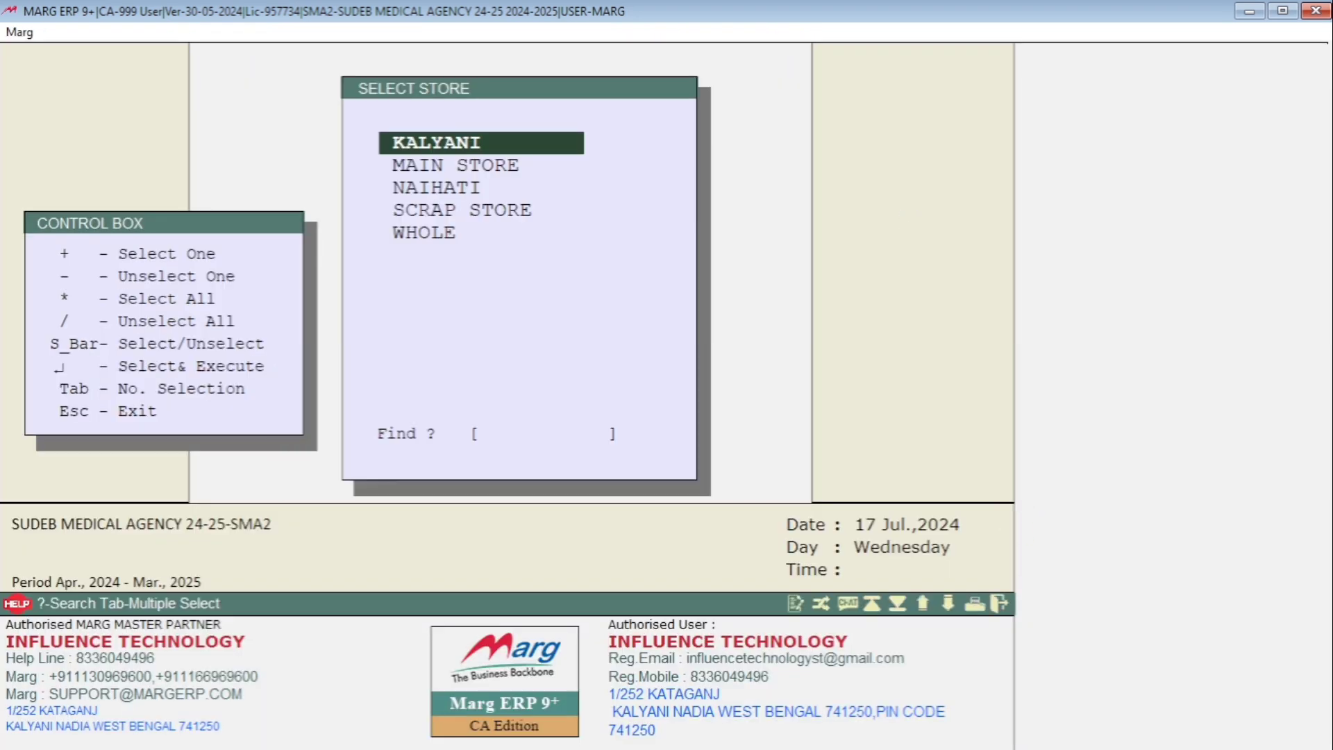
- Generate the batch-wise stock valuation of KALYANI on Cost+Ext. as on 17-07-2024, review it and close the report
key(Return)
key(Return)
key(Return)
key(Return)
key(Return)
key(Return)
key(Return)
key(Return)
key(Return)
key(Return)
key(Return)
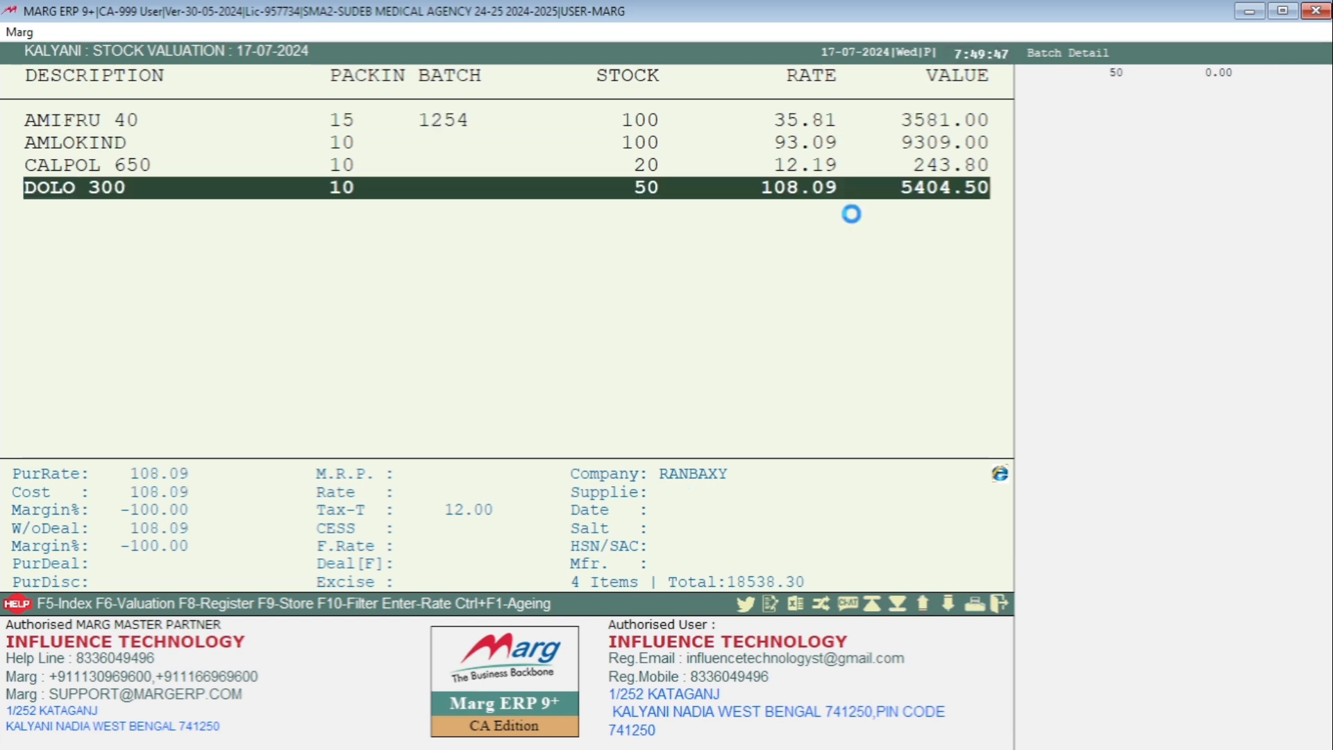
key(Down)
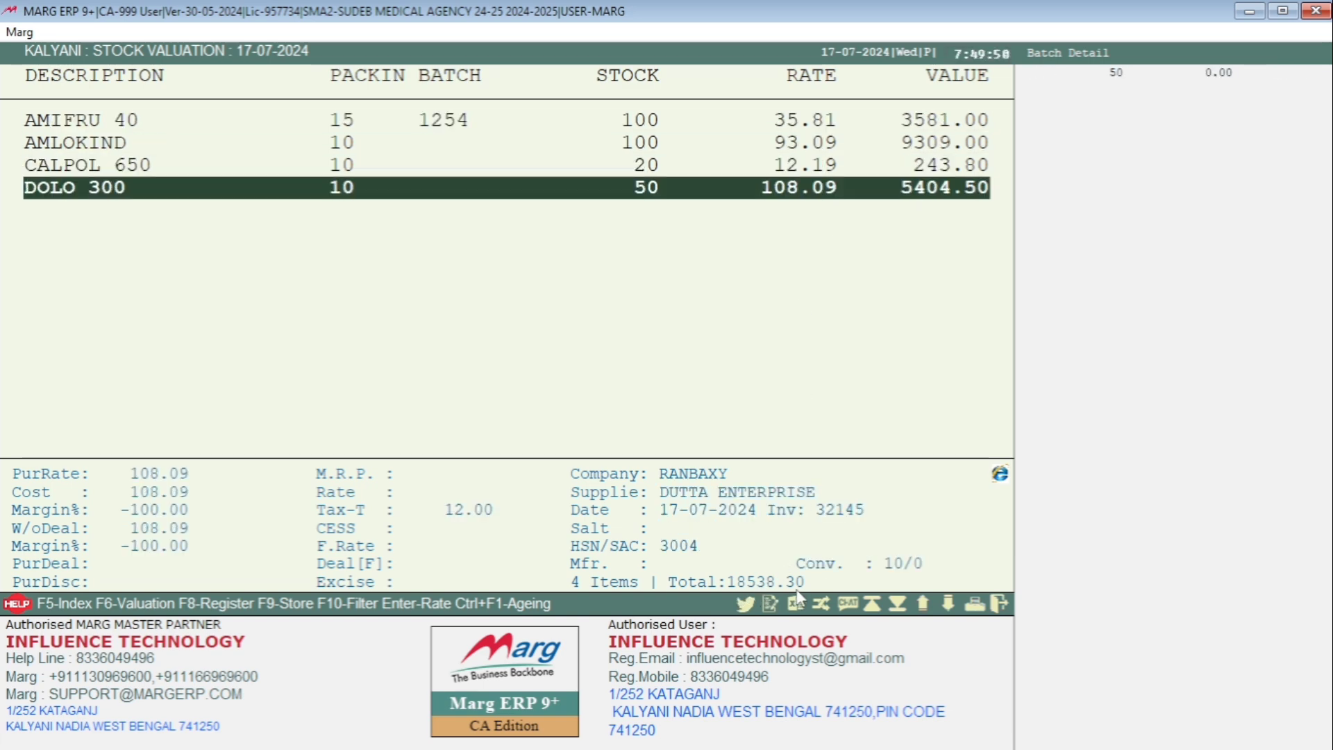
key(Escape)
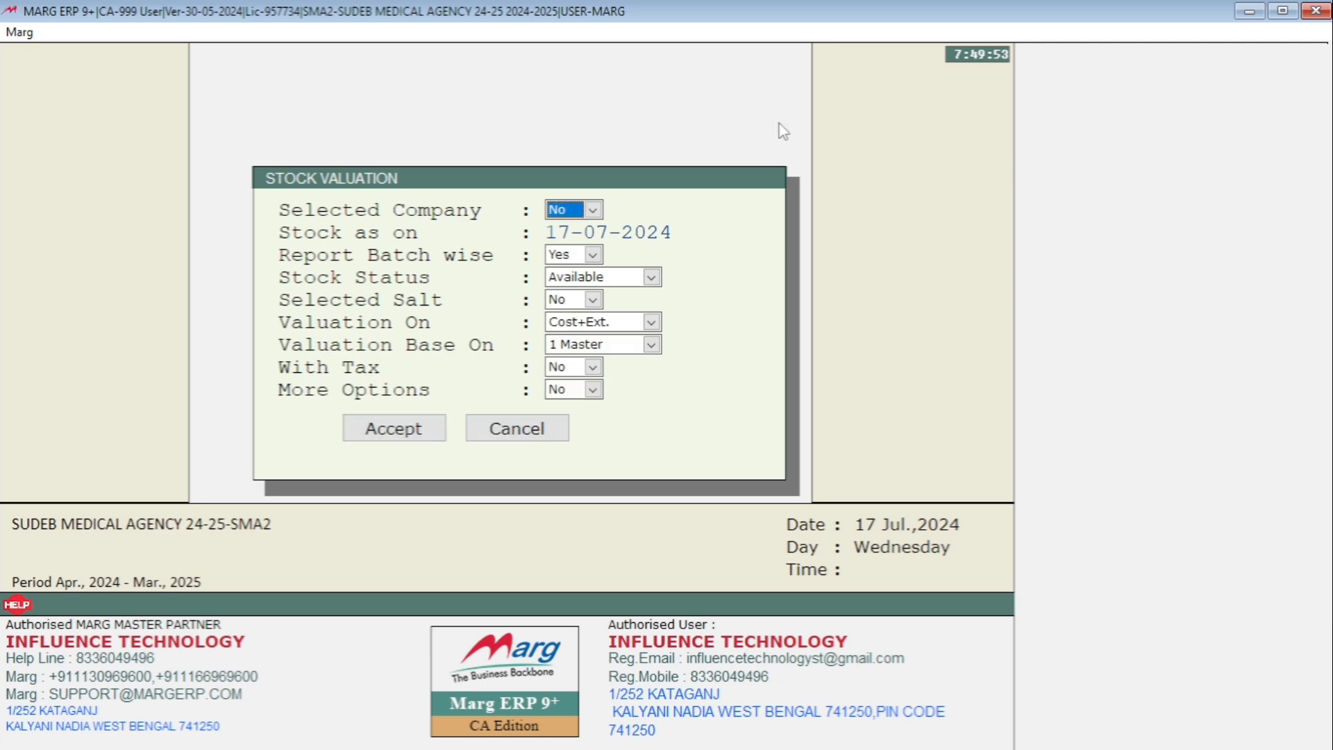
key(Escape)
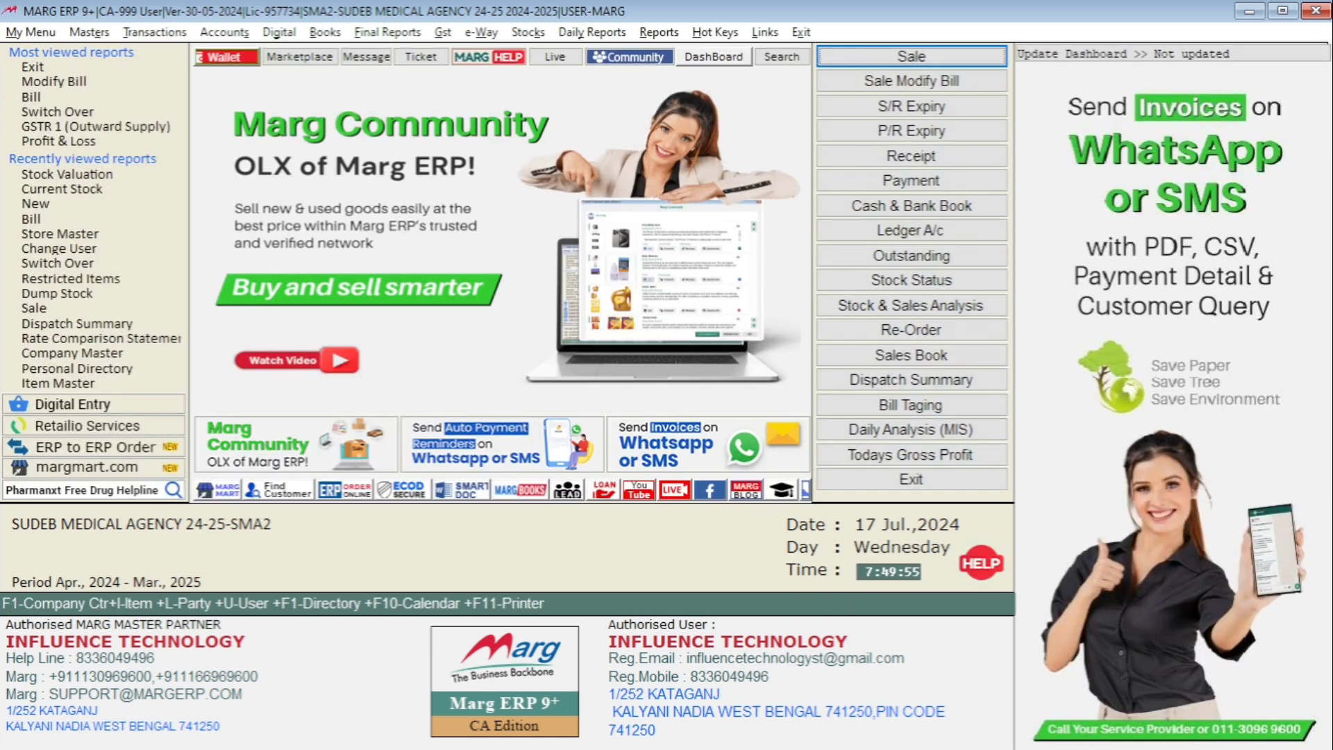
- Start another Stock Valuation report and choose MAIN STORE as its store
key(alt)
key(Right)
key(Right)
key(Right)
key(Right)
key(Right)
key(Right)
key(Right)
key(Right)
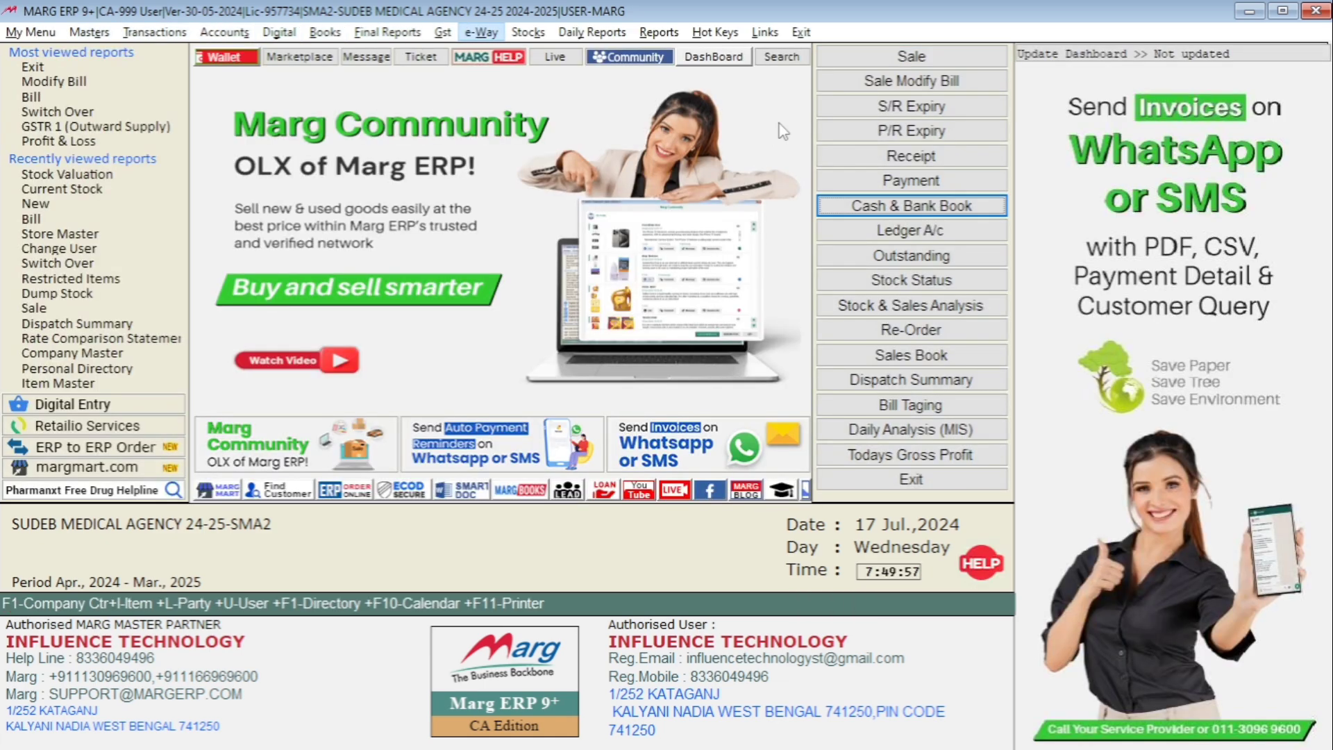
key(Right)
key(Down)
key(Down)
key(Down)
key(Down)
key(Down)
key(Down)
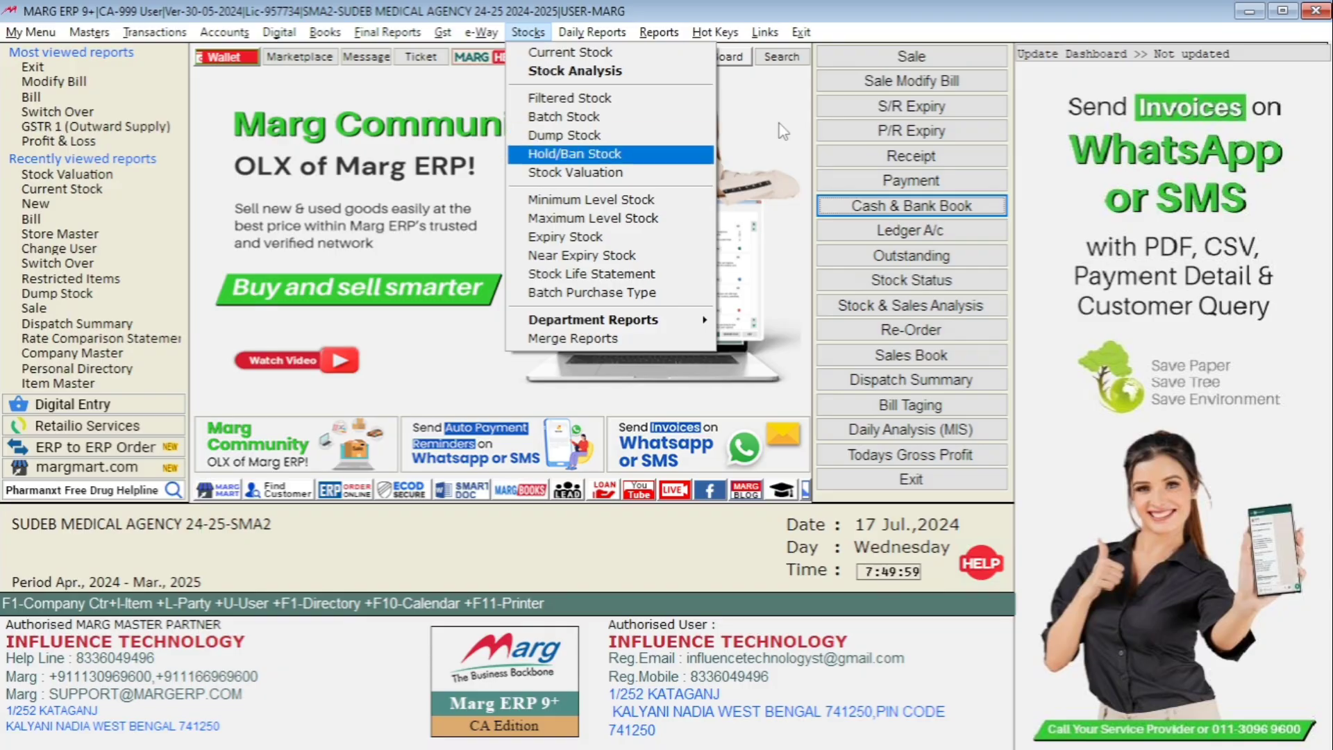
key(Down)
key(Return)
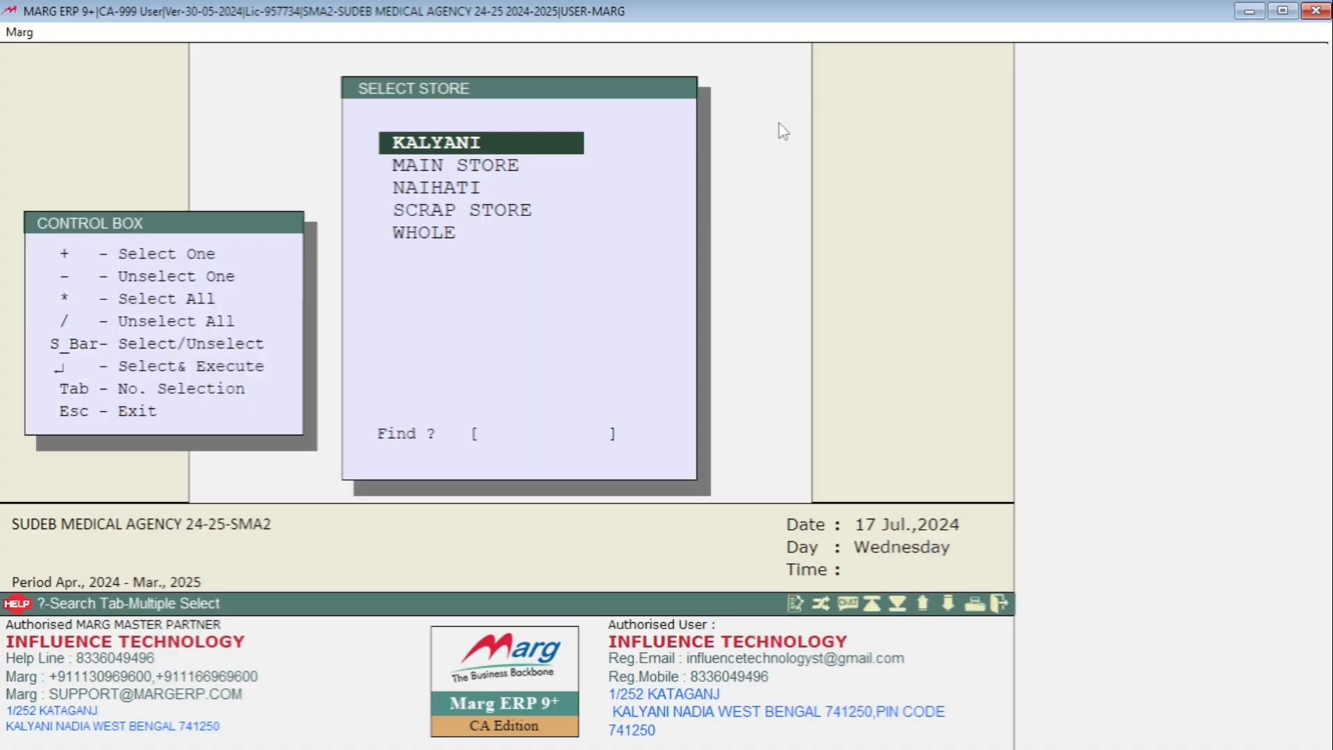
key(Down)
key(Return)
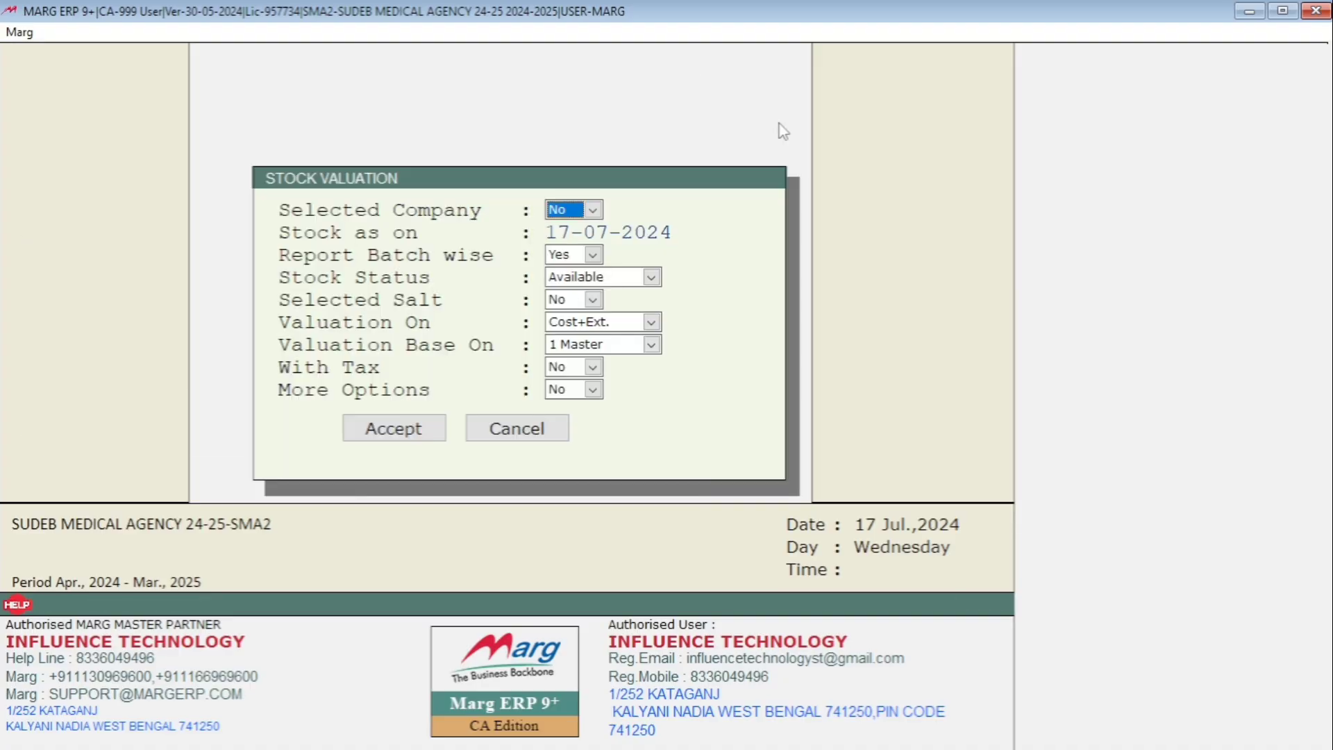
- Set the MAIN STORE valuation to be based on Pur. Rate and generate the batch-wise report
key(Return)
key(Return)
key(Return)
key(Return)
key(Return)
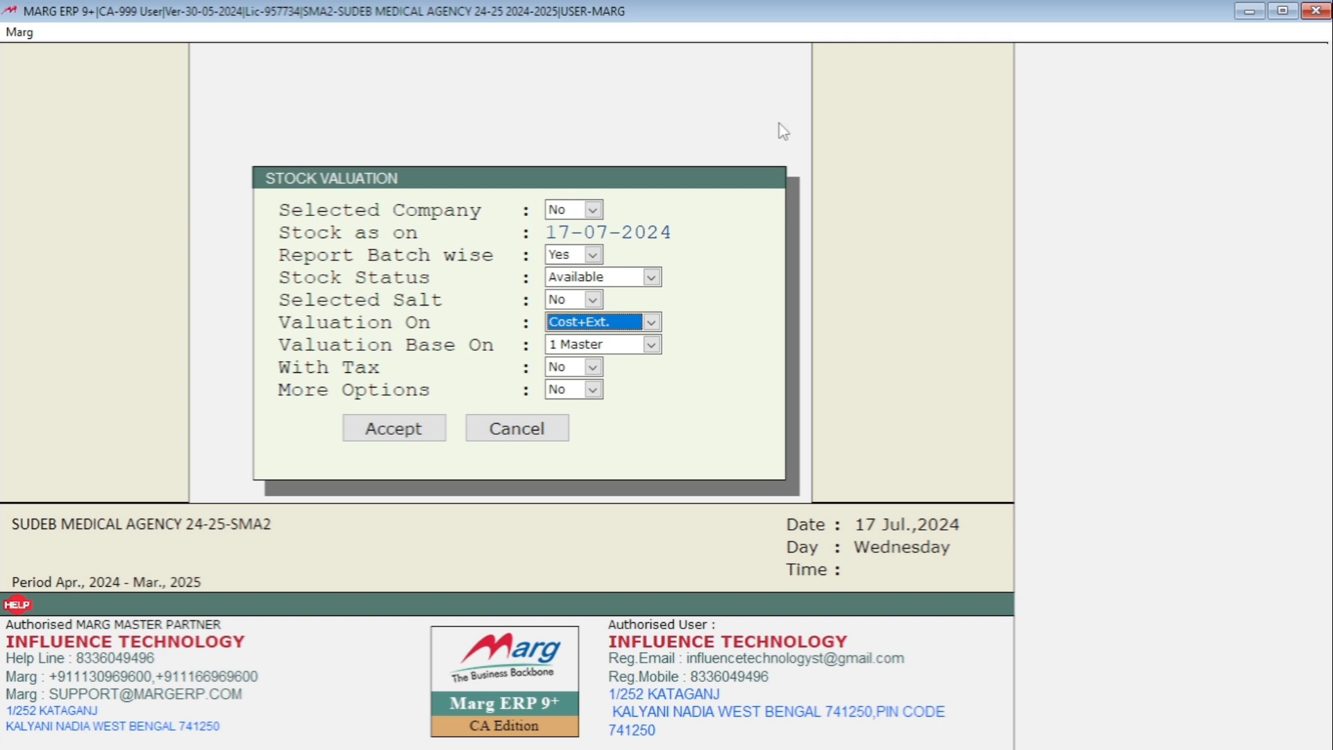
key(space)
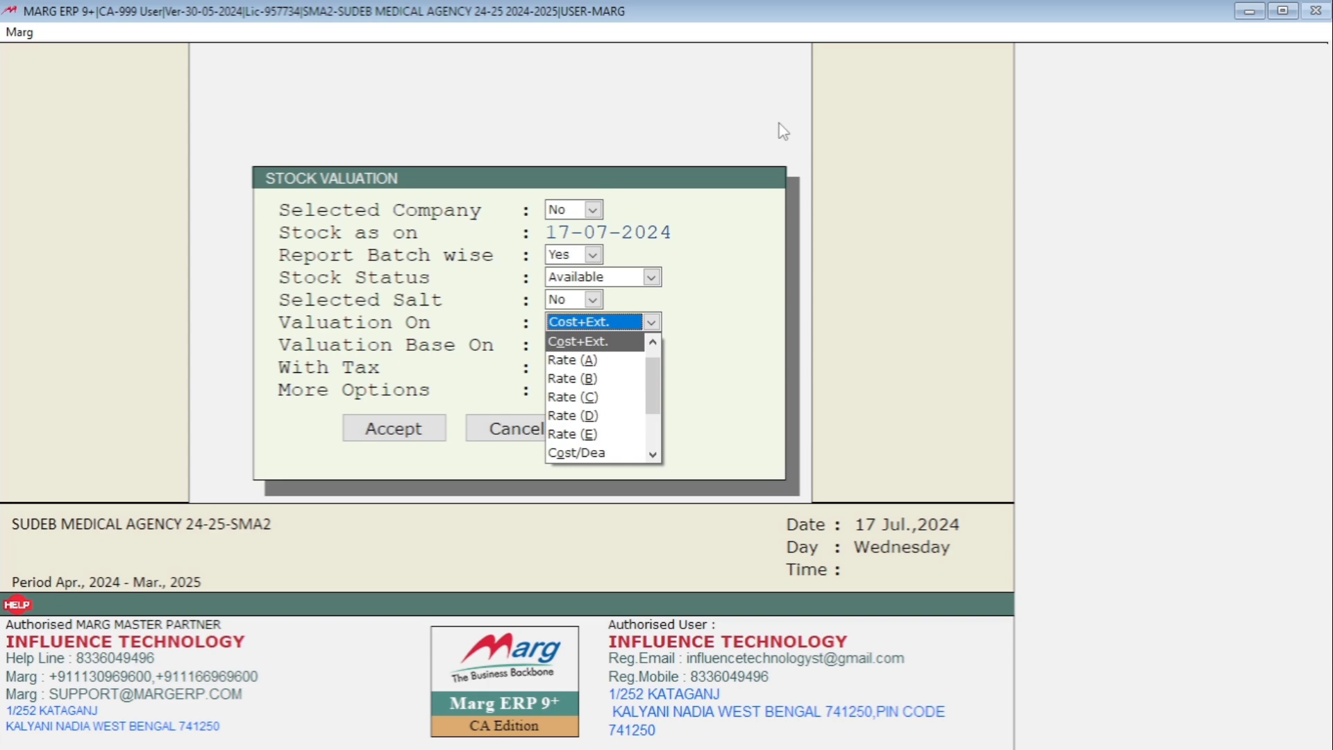
key(Up)
key(Return)
key(Return)
key(Return)
key(Return)
key(Return)
key(Return)
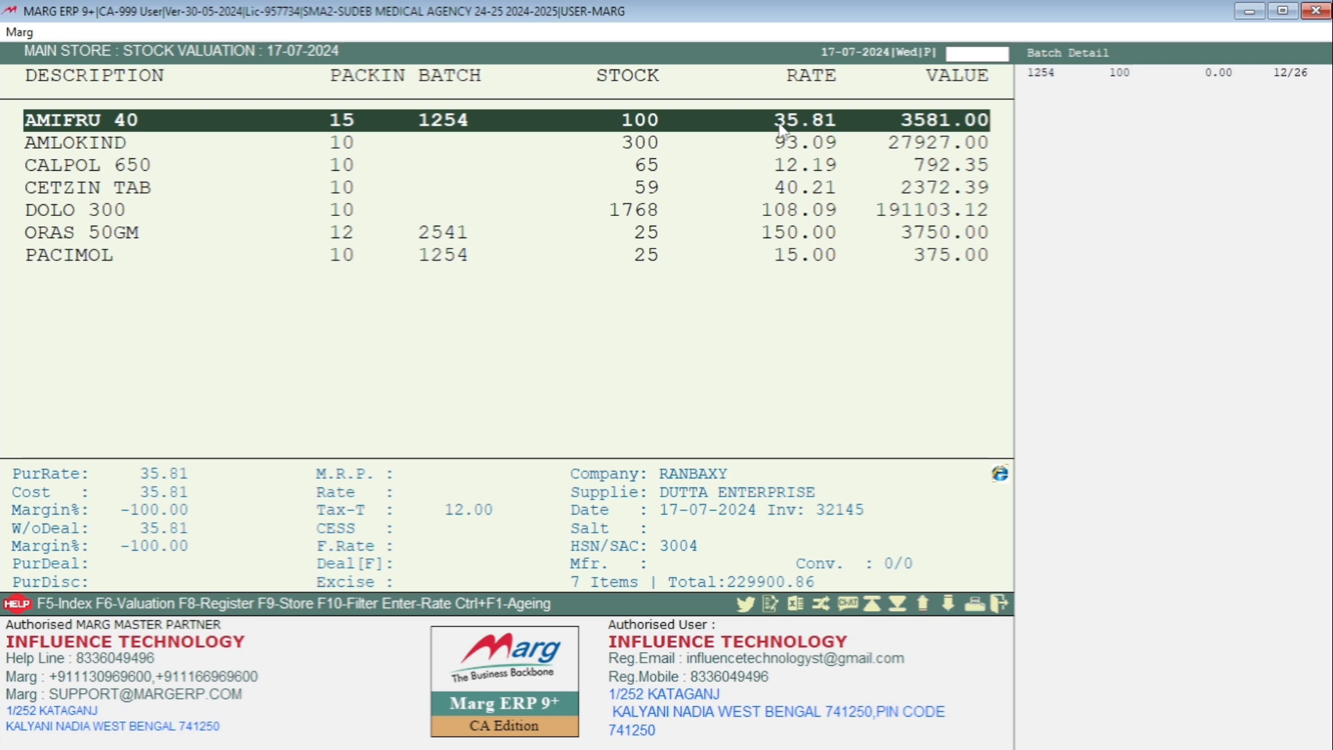
- Examine the item rates, values and total in the MAIN STORE stock valuation, and close the report
key(Down)
key(Down)
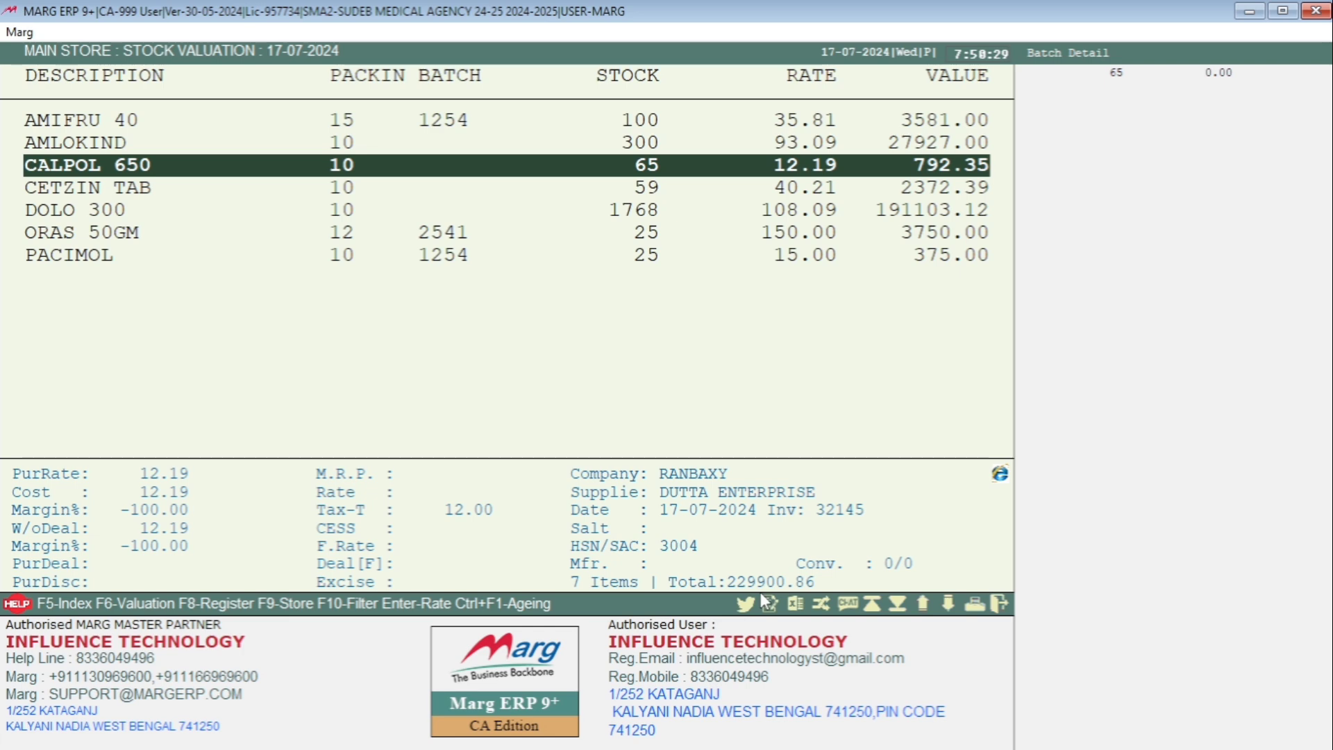
key(Escape)
key(Escape)
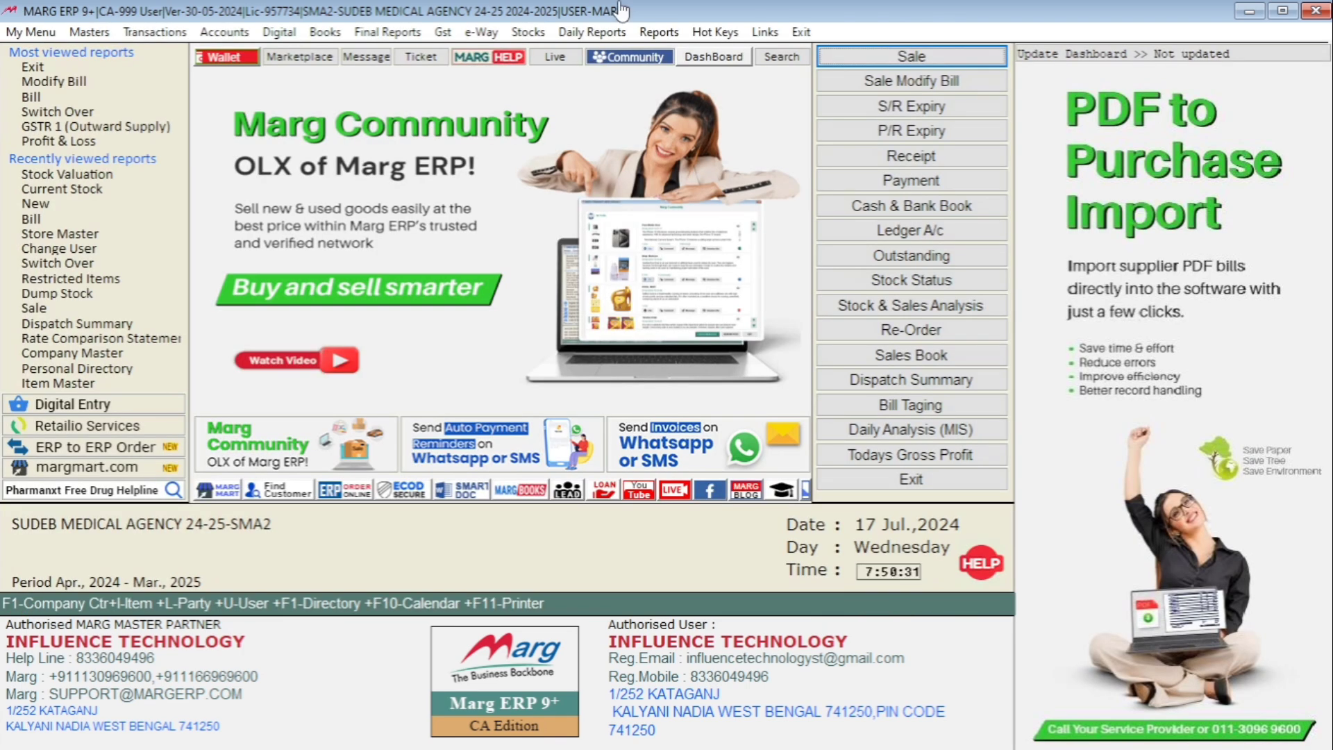
- Start a combined Stock Valuation report for the KALYANI, MAIN STORE and NAIHATI stores
click(529, 35)
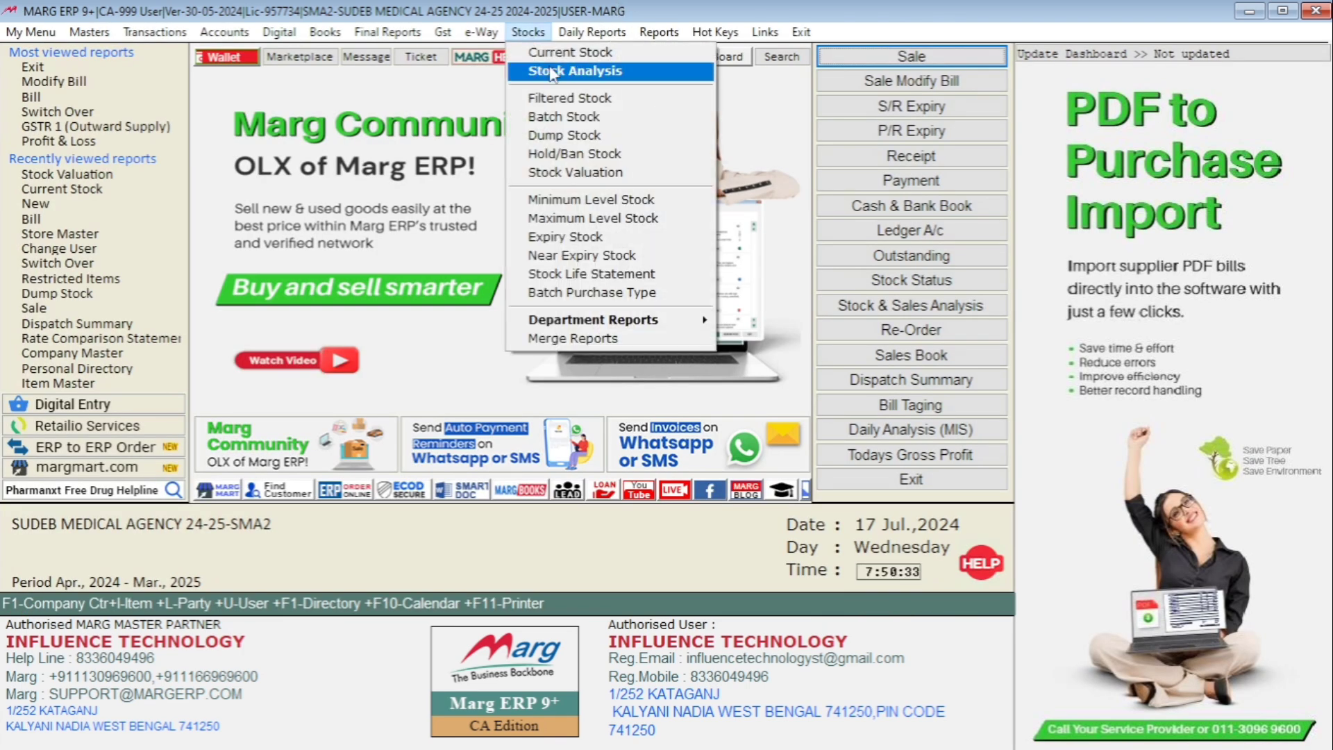
click(582, 173)
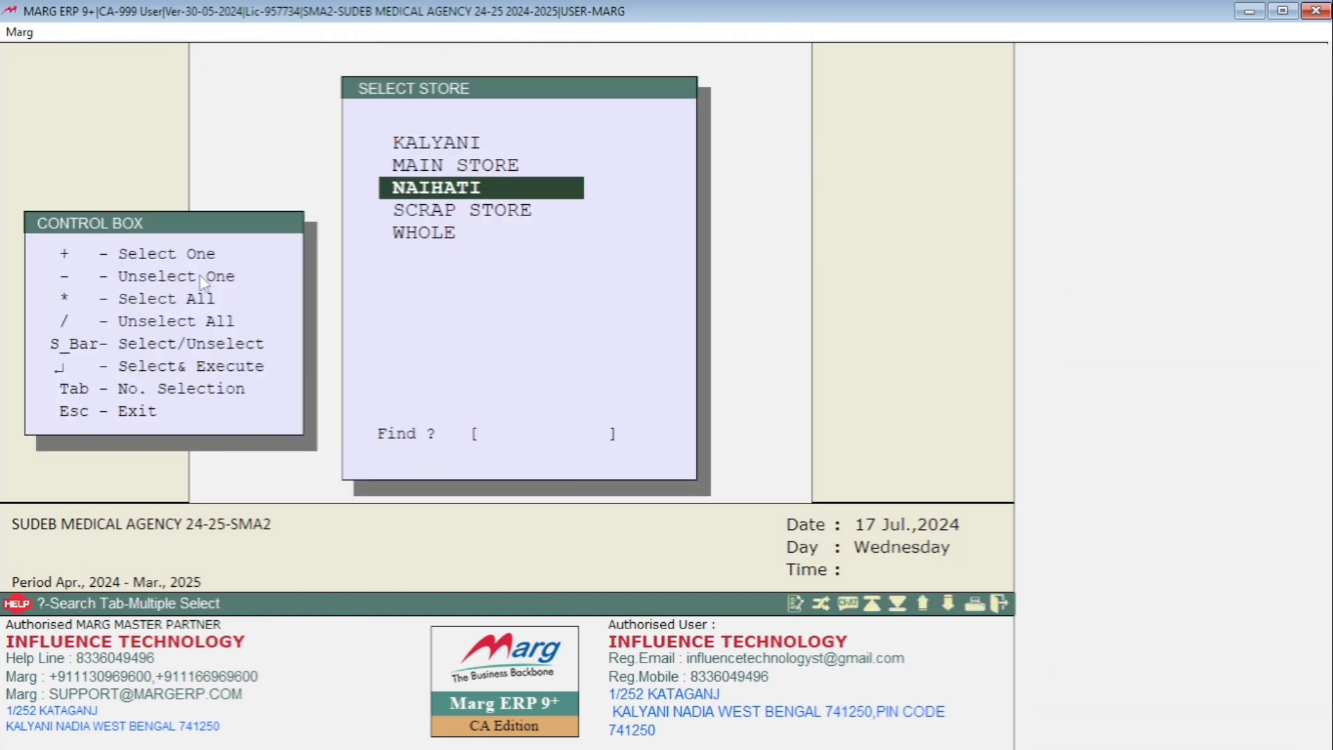
key(*)
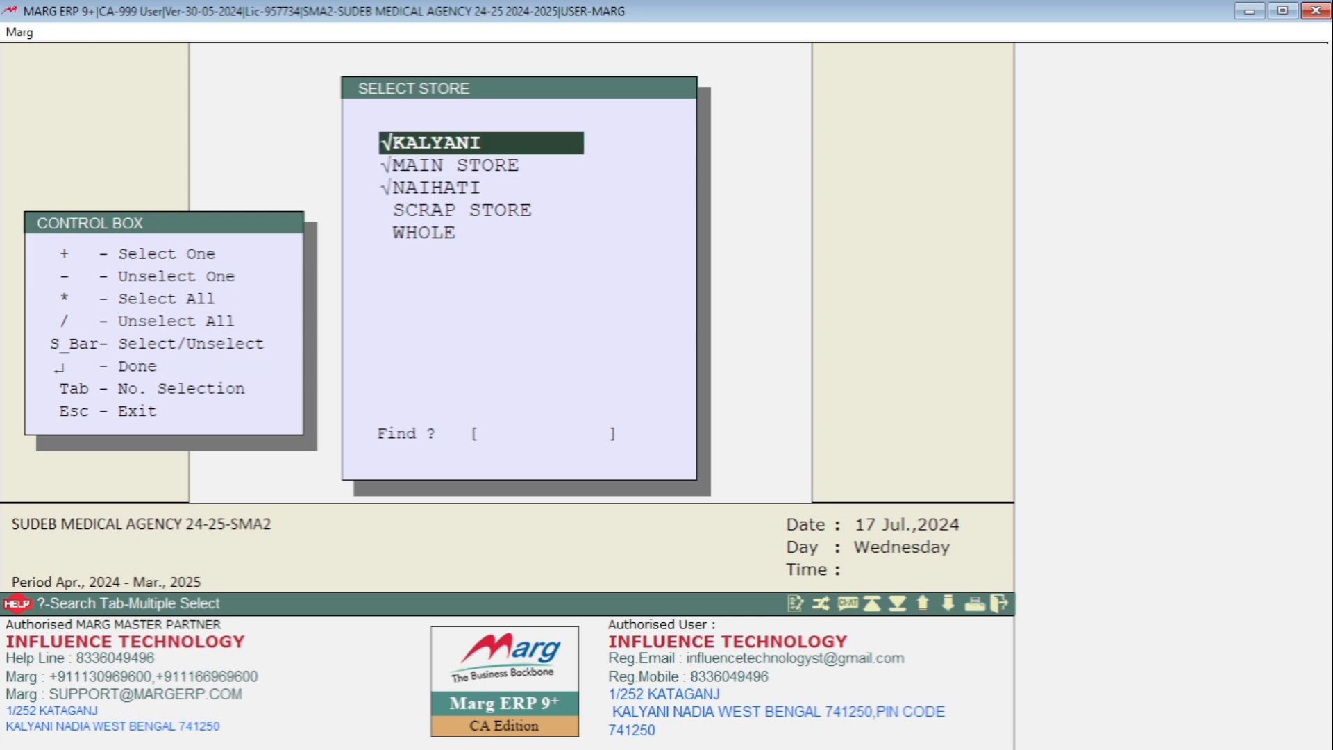
key(Return)
- Set the combined valuation to use Pur. Rate without tax, and generate the batch-wise report for available stock
key(Return)
key(Return)
key(Return)
key(Return)
key(Return)
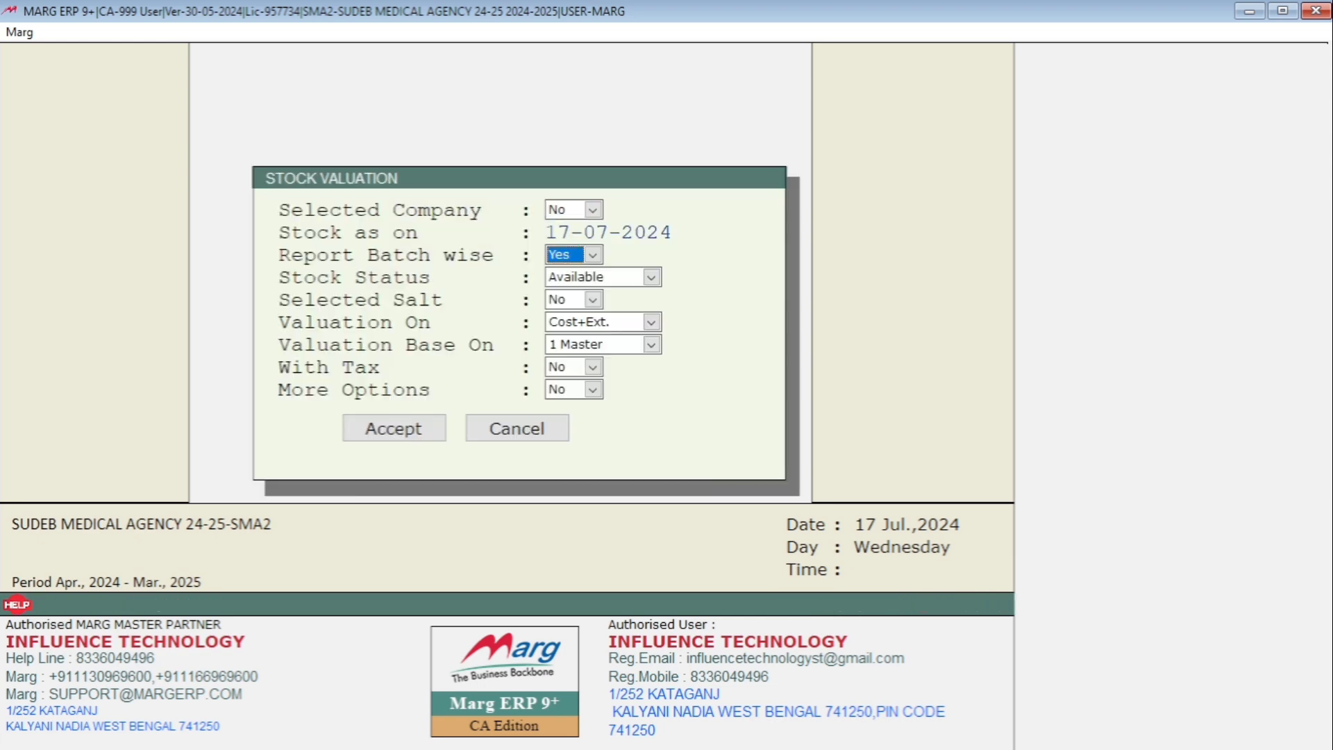
key(Down)
key(Return)
key(Return)
key(Return)
key(Return)
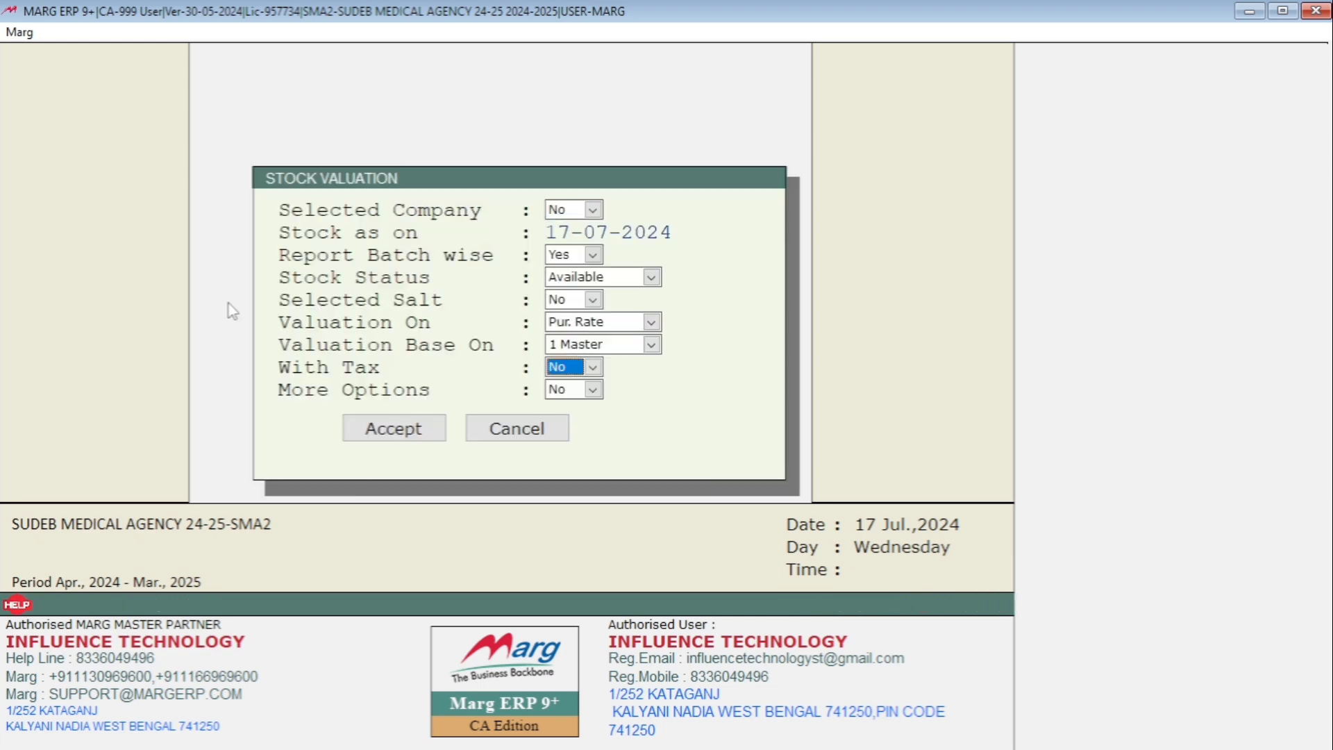
key(Return)
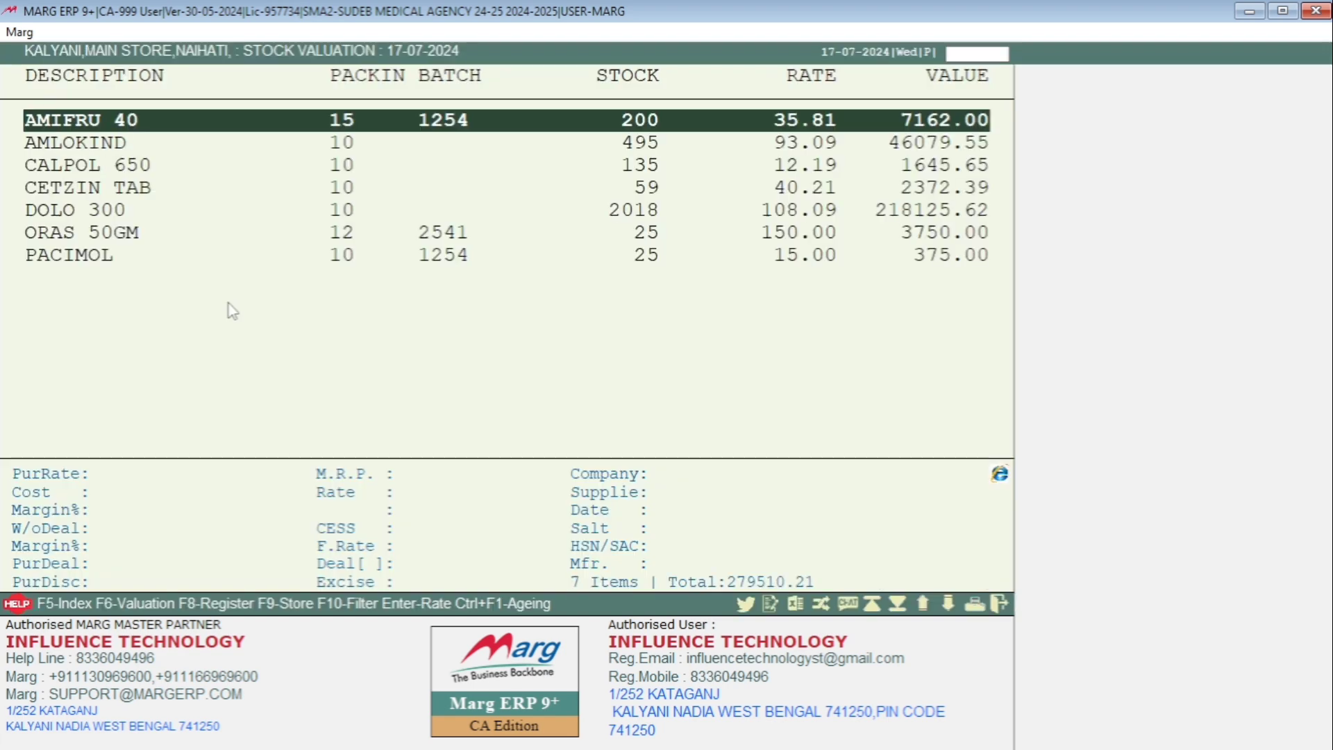
- Examine the items from PACIMOL up to AMIFRU 40 in the combined three-store valuation, and close the report
key(End)
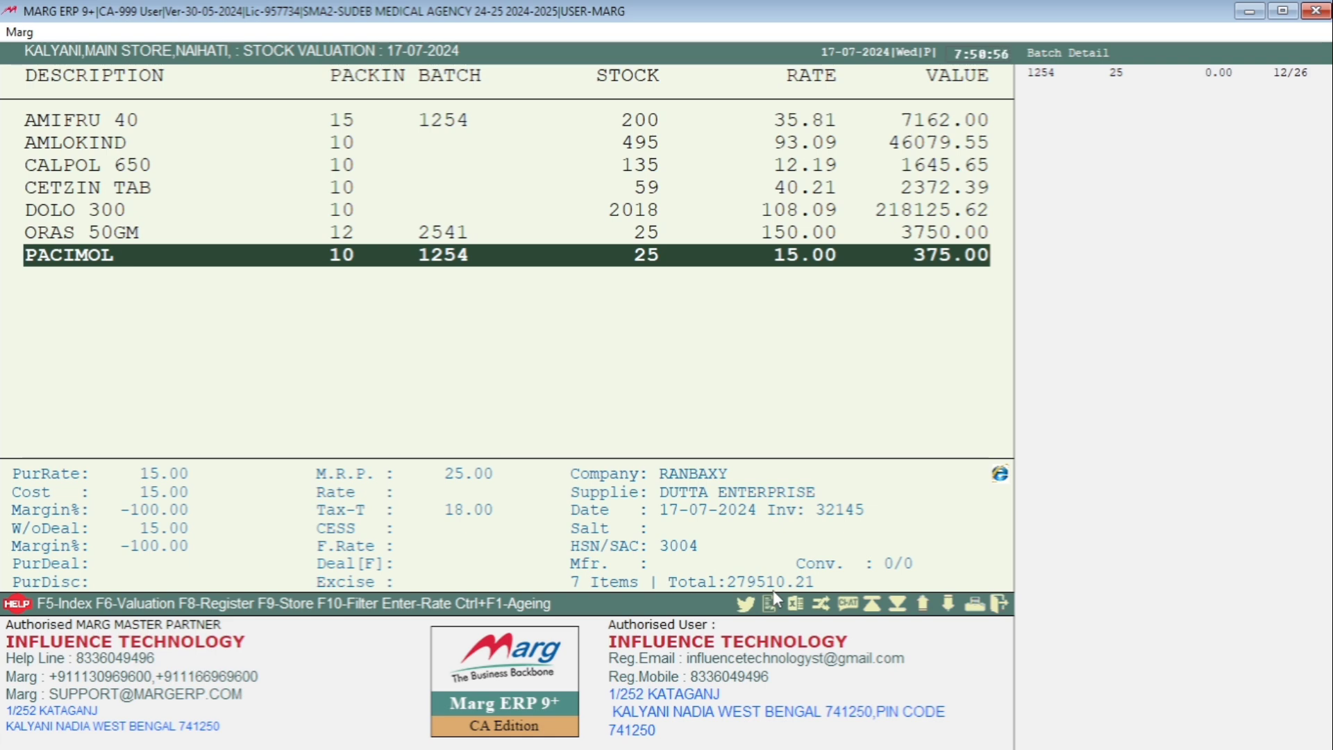
key(Up)
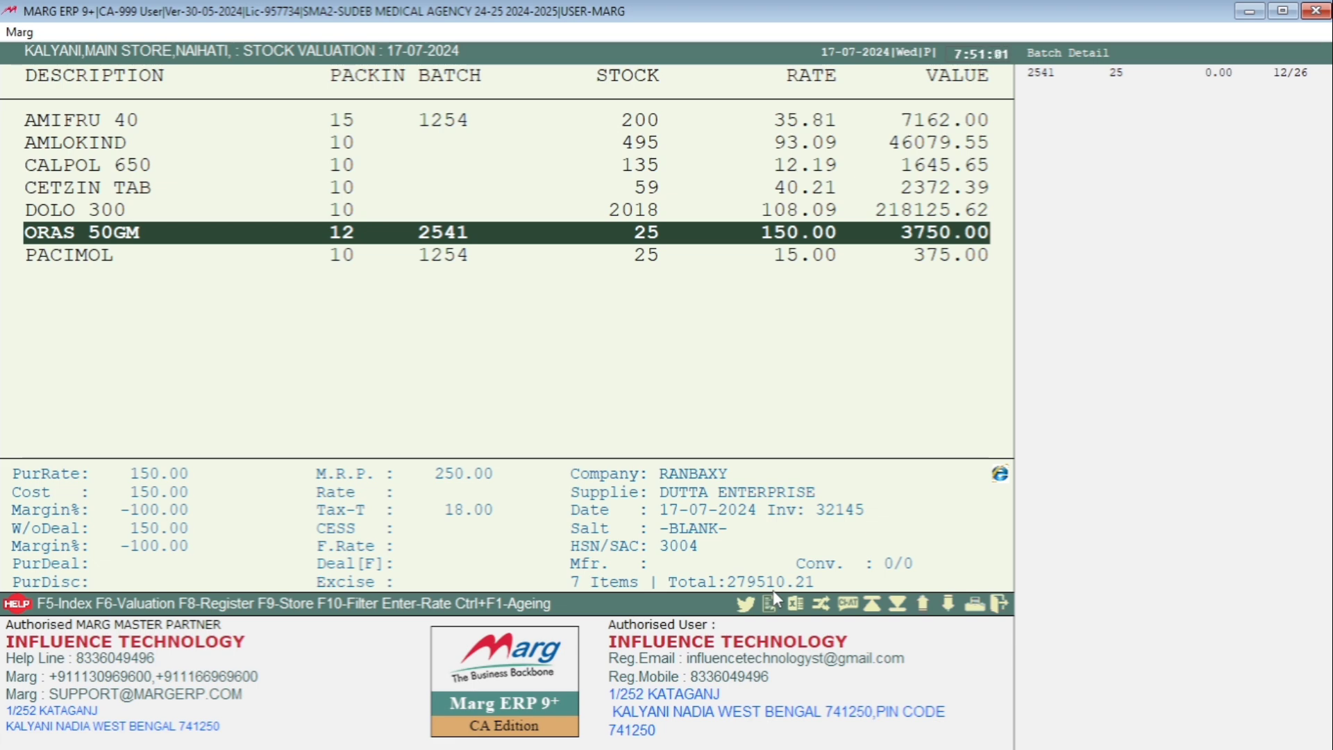
key(Up)
key(Up)
key(Up)
key(Up)
key(Up)
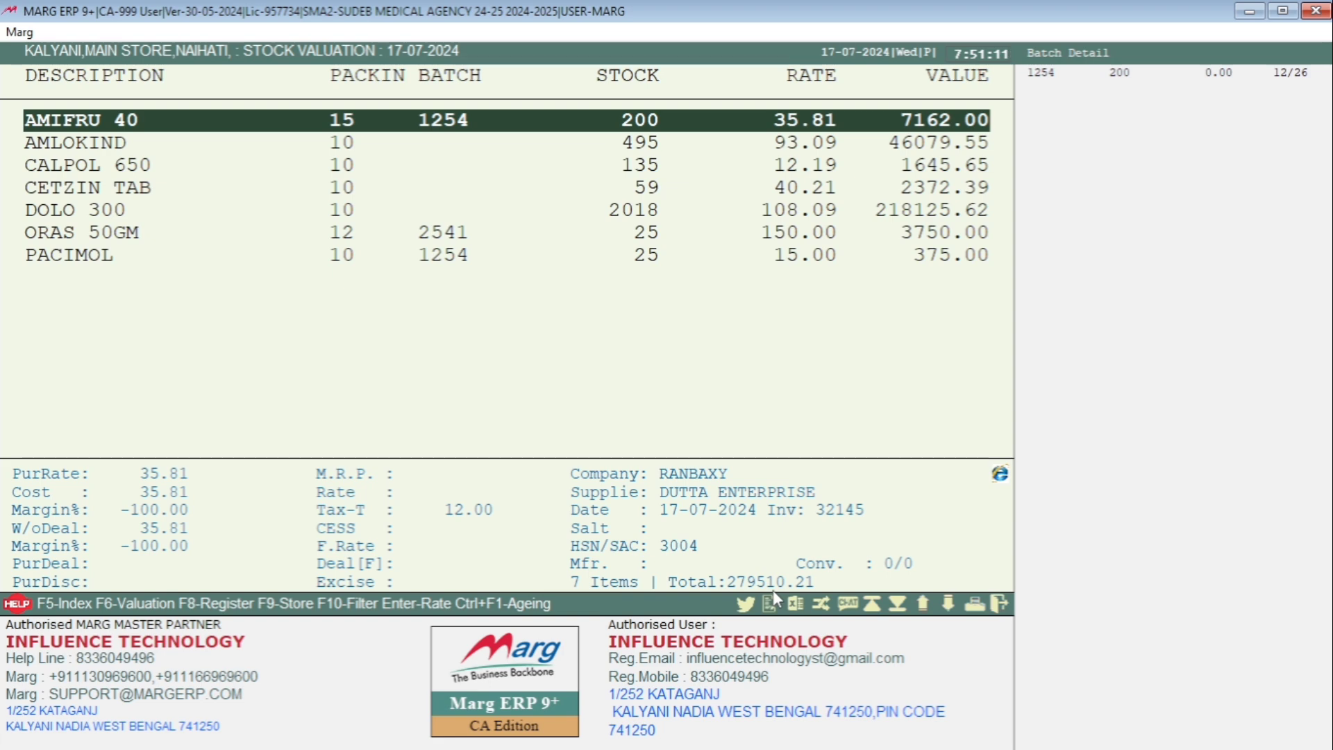
key(Escape)
key(Escape)
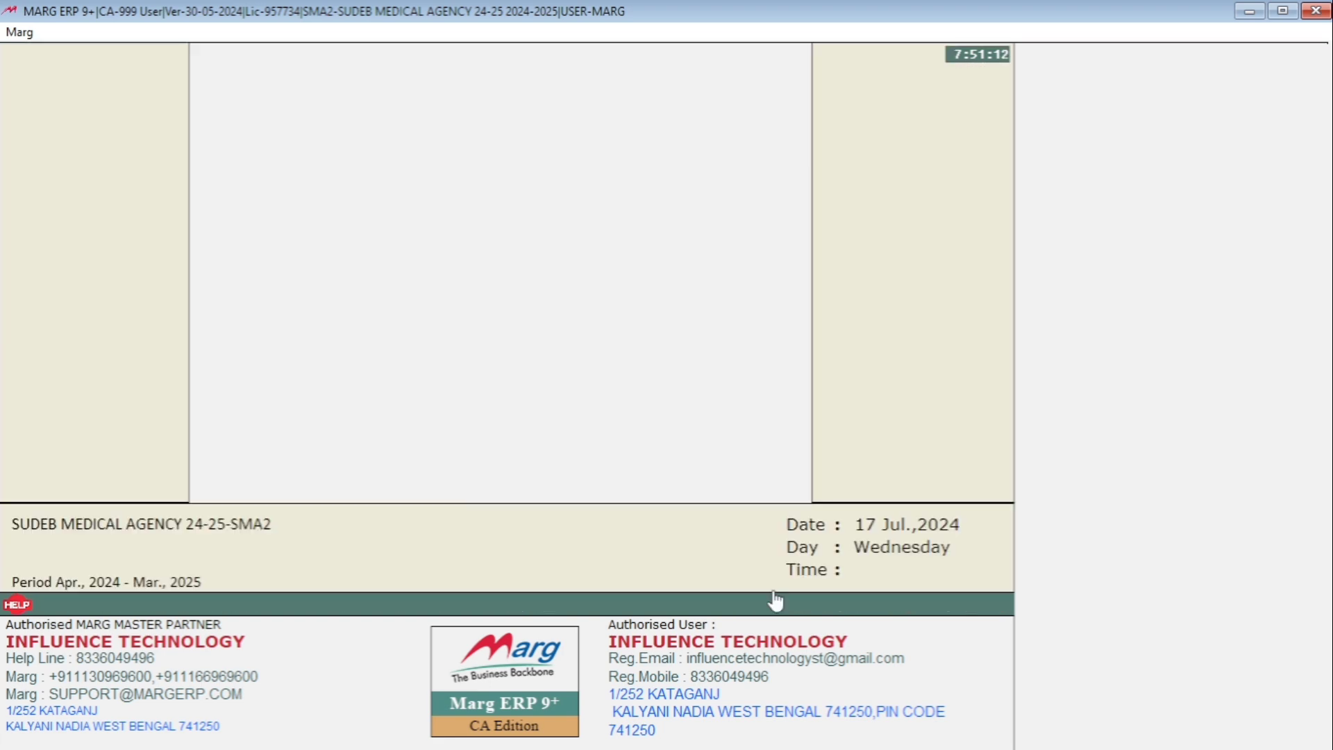
- Open a new stock issue entry
key(alt)
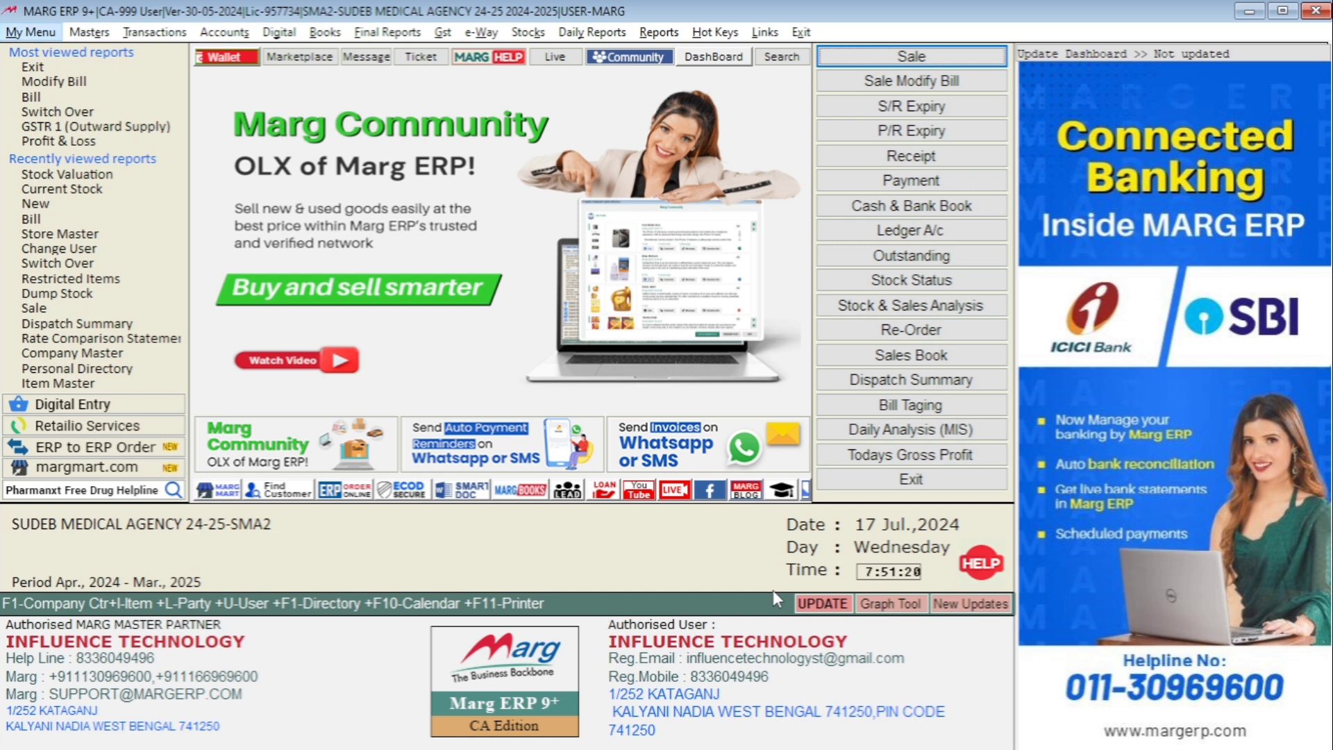
key(Right)
key(Right)
key(Down)
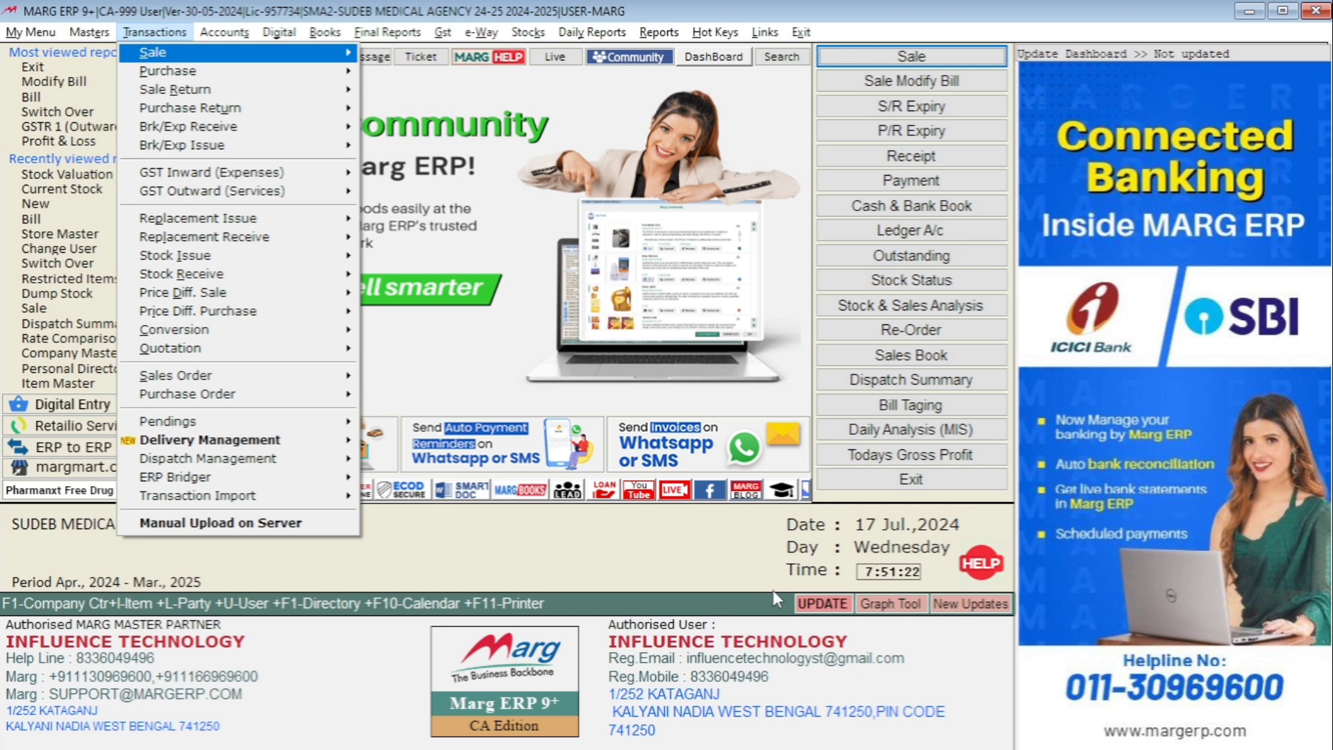
key(Down)
key(Down)
key(Down)
key(Down)
key(Down)
key(Down)
key(Down)
key(Down)
key(Down)
key(Down)
key(Right)
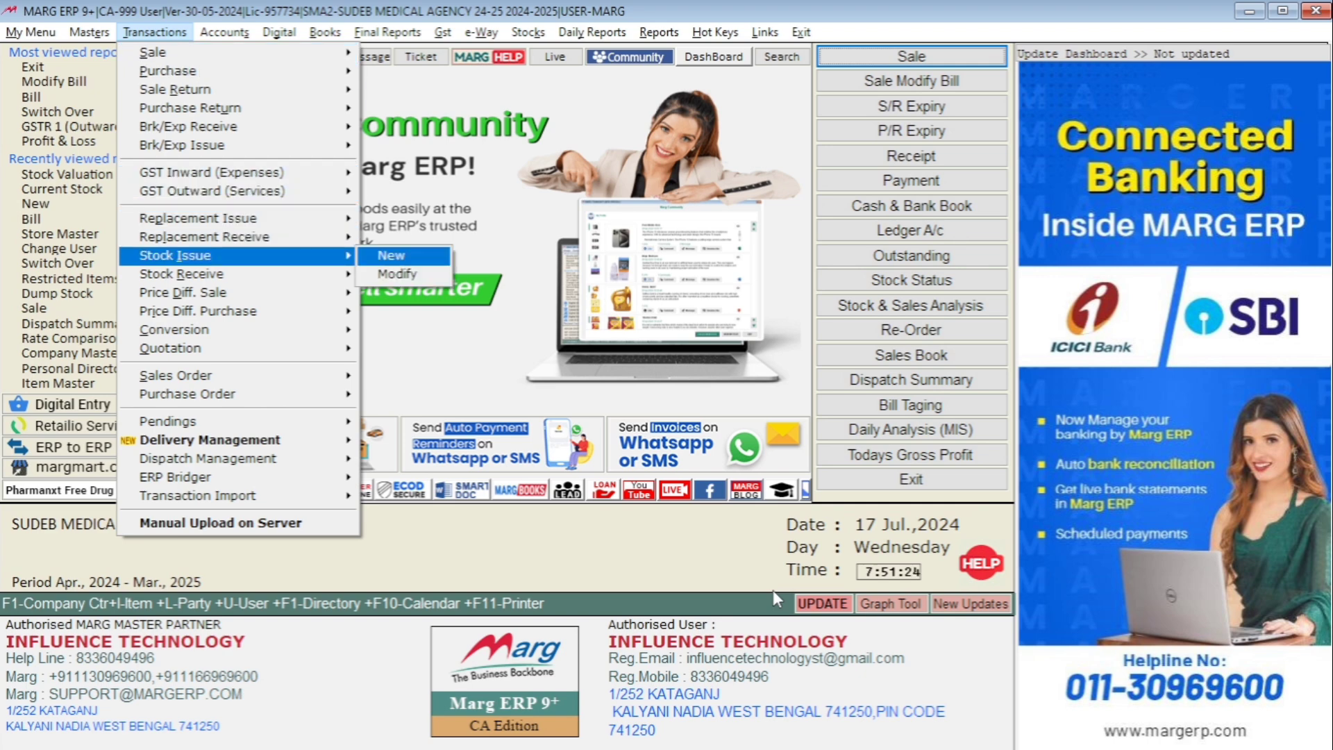
key(Return)
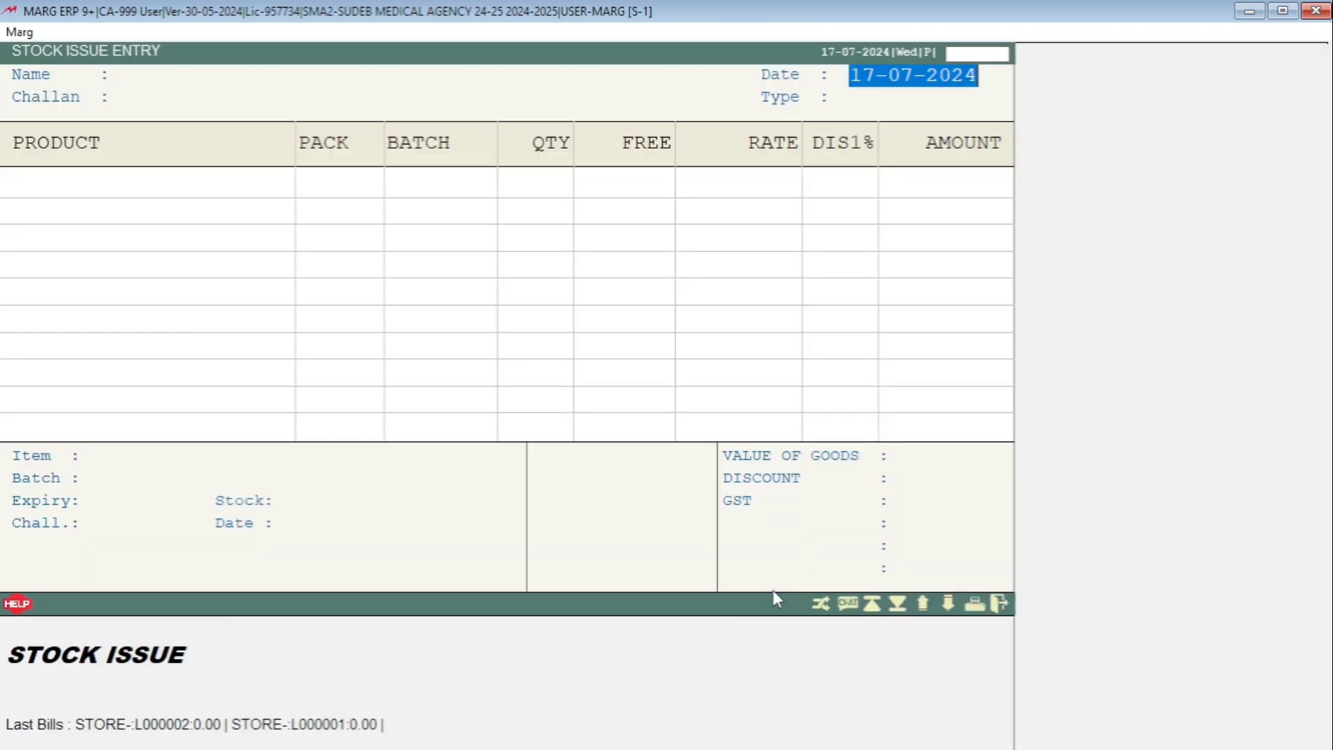
- Keep the date 17-07-2024 and the STORE T/F party, and set KALYANI as the store to transfer from
key(Return)
key(Return)
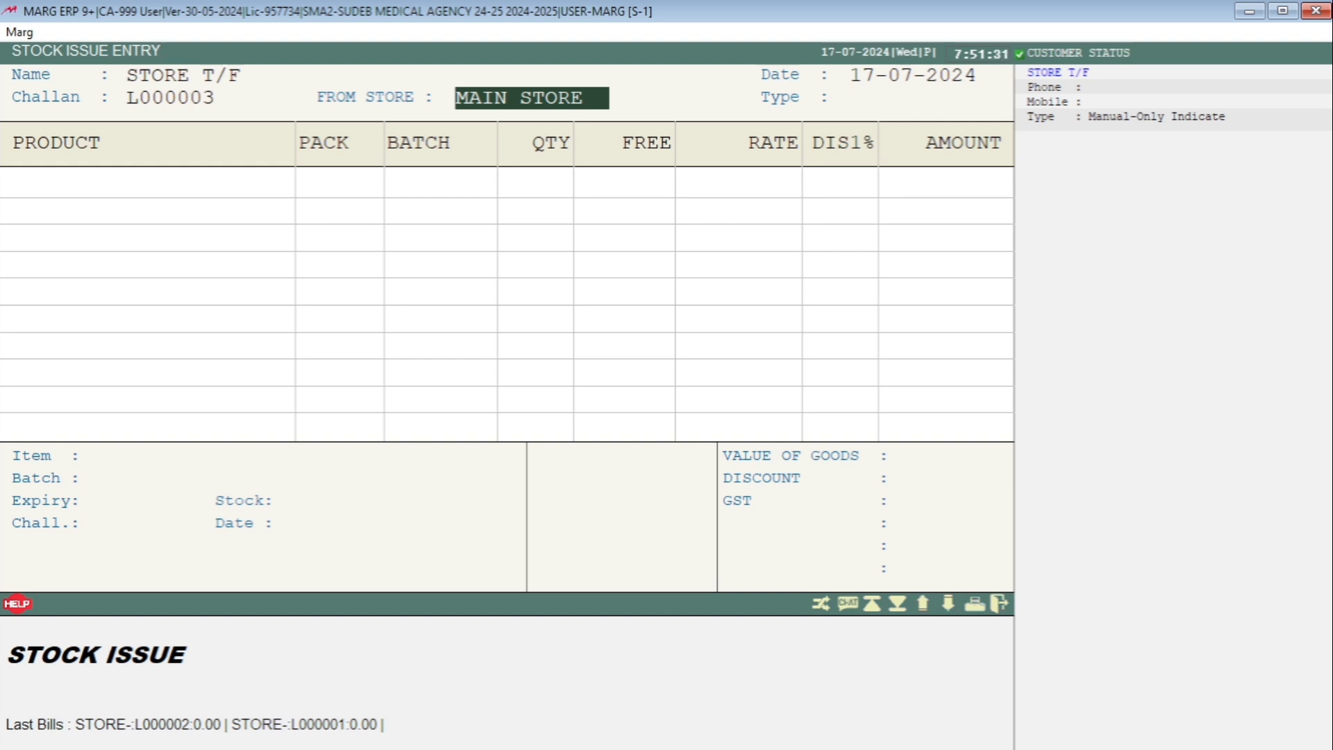
key(Return)
key(Up)
key(Return)
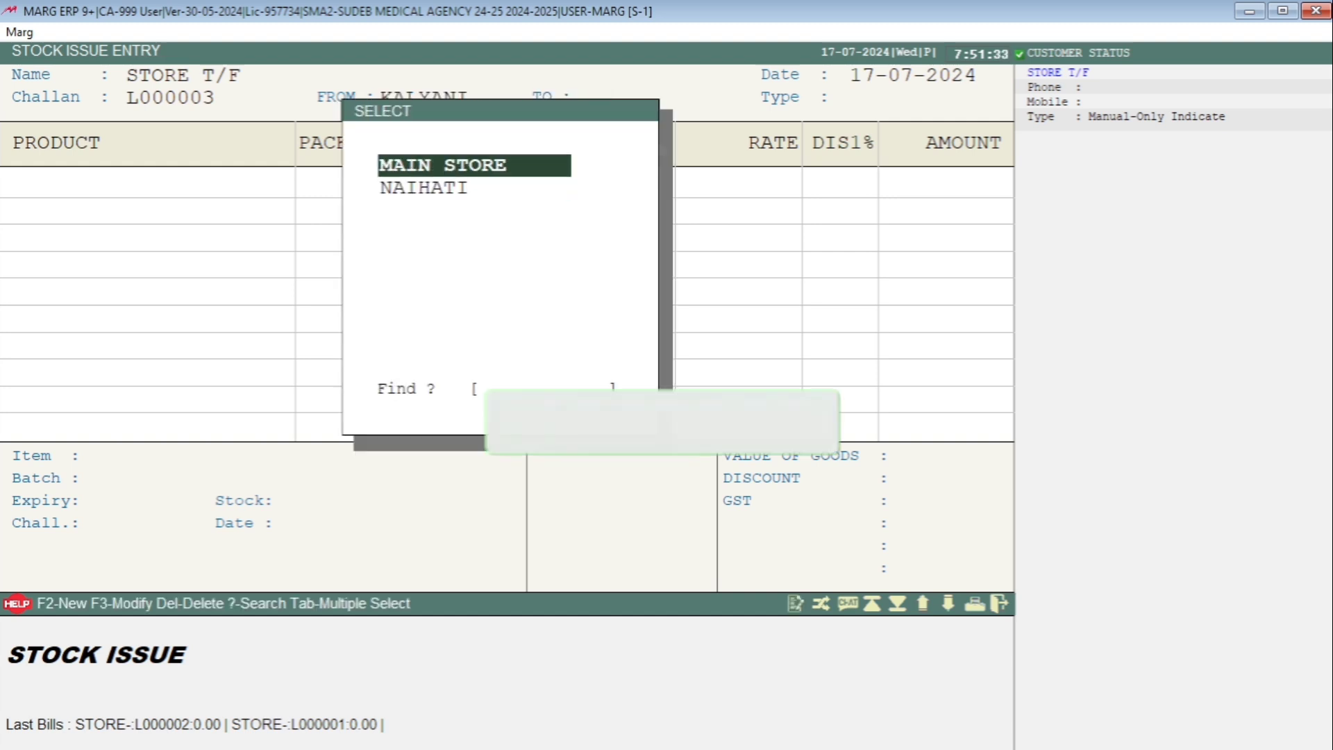
- Set MAIN STORE as the store receiving the transfer, and keep the LOCAL type
key(Return)
- Add AMIFRU 40, batch 1254, to the stock issue with a quantity of 50
key(Return)
key(Return)
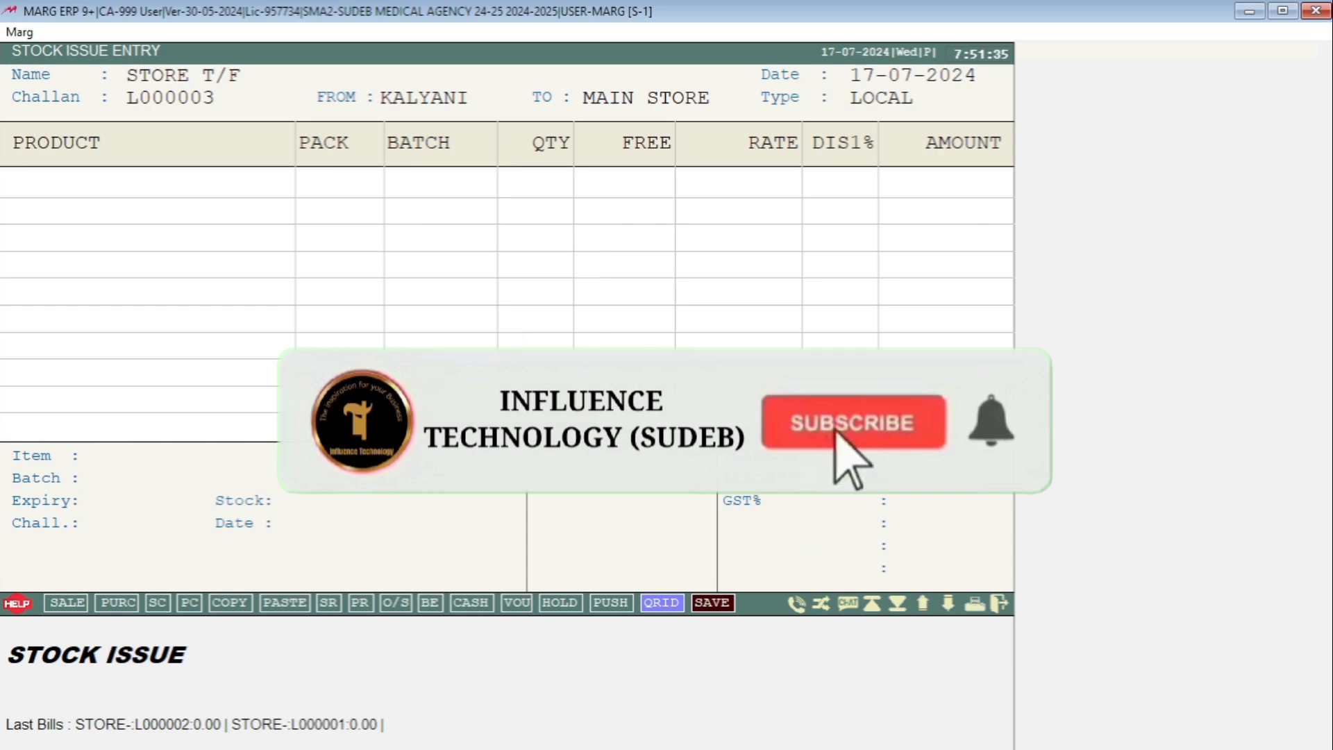
key(Return)
key(Up)
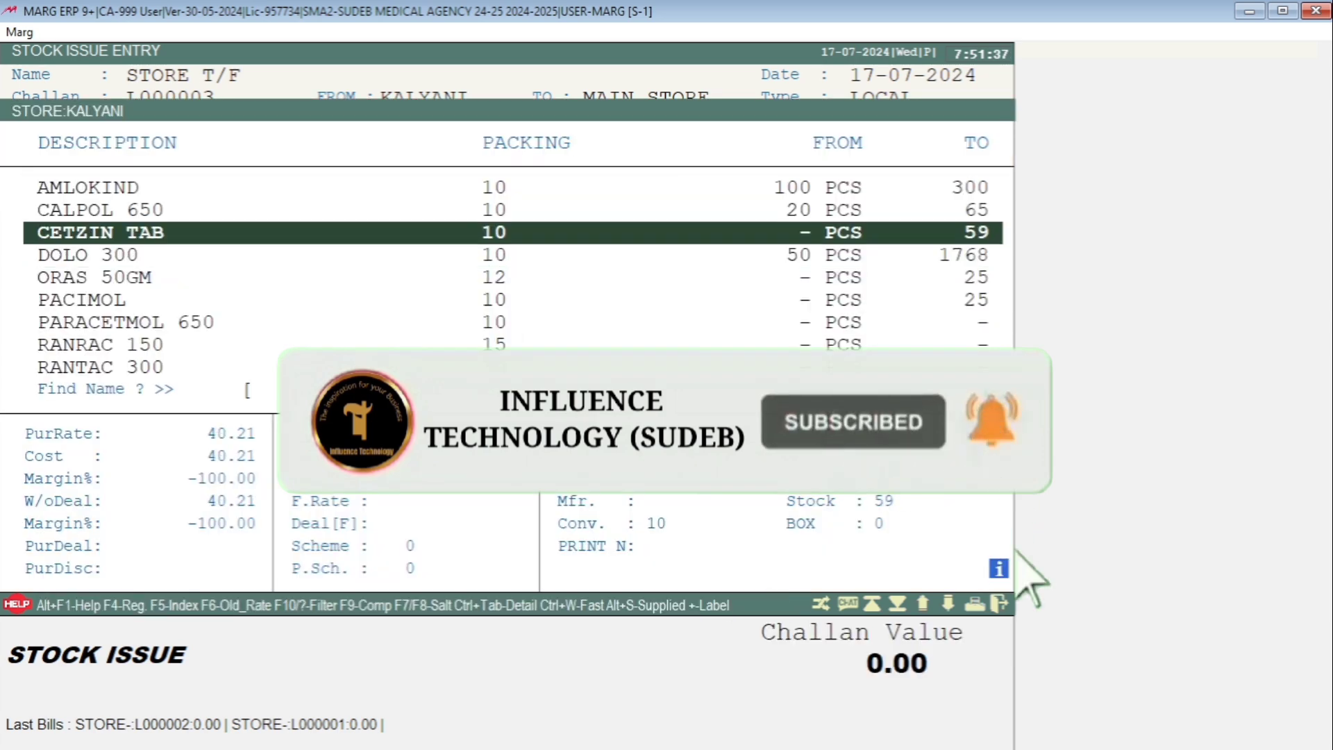
key(Up)
key(Up)
key(Up)
key(Return)
key(Return)
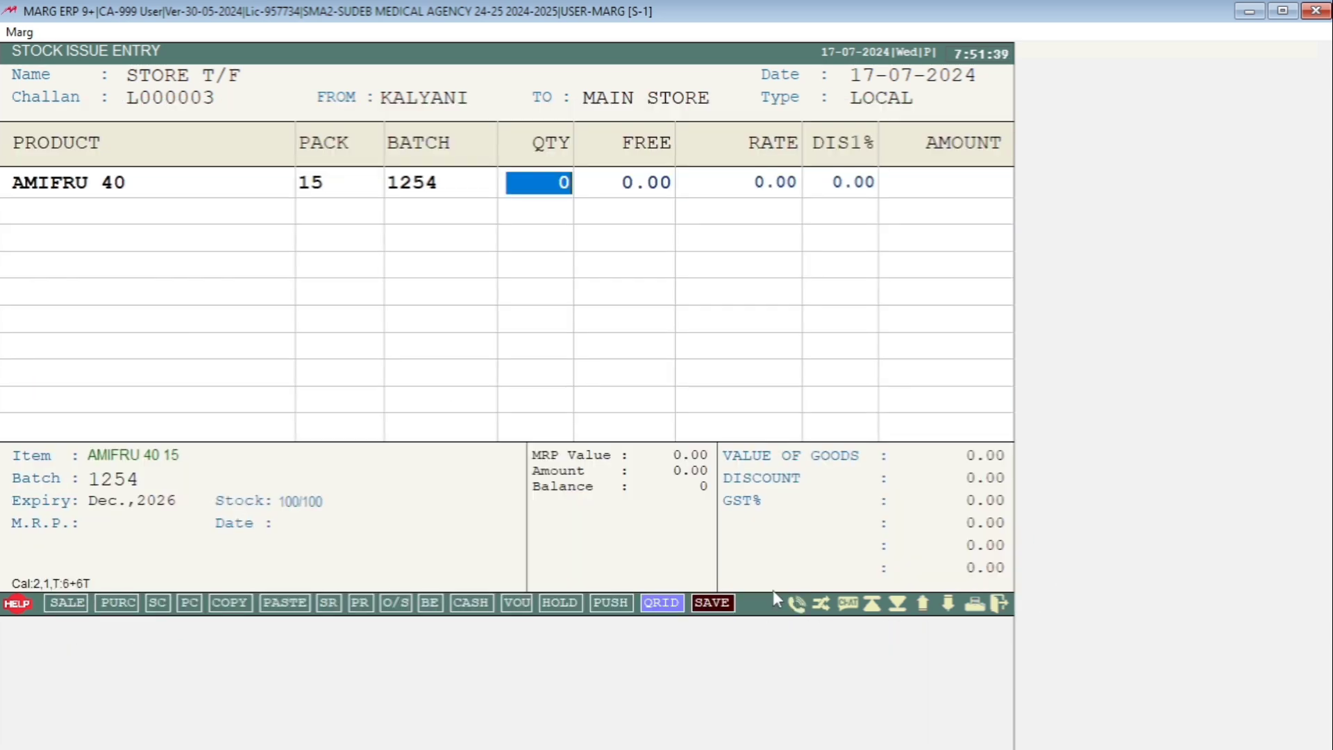
text(50)
- Add AMLOKIND to the stock issue with a quantity of 20
key(Return)
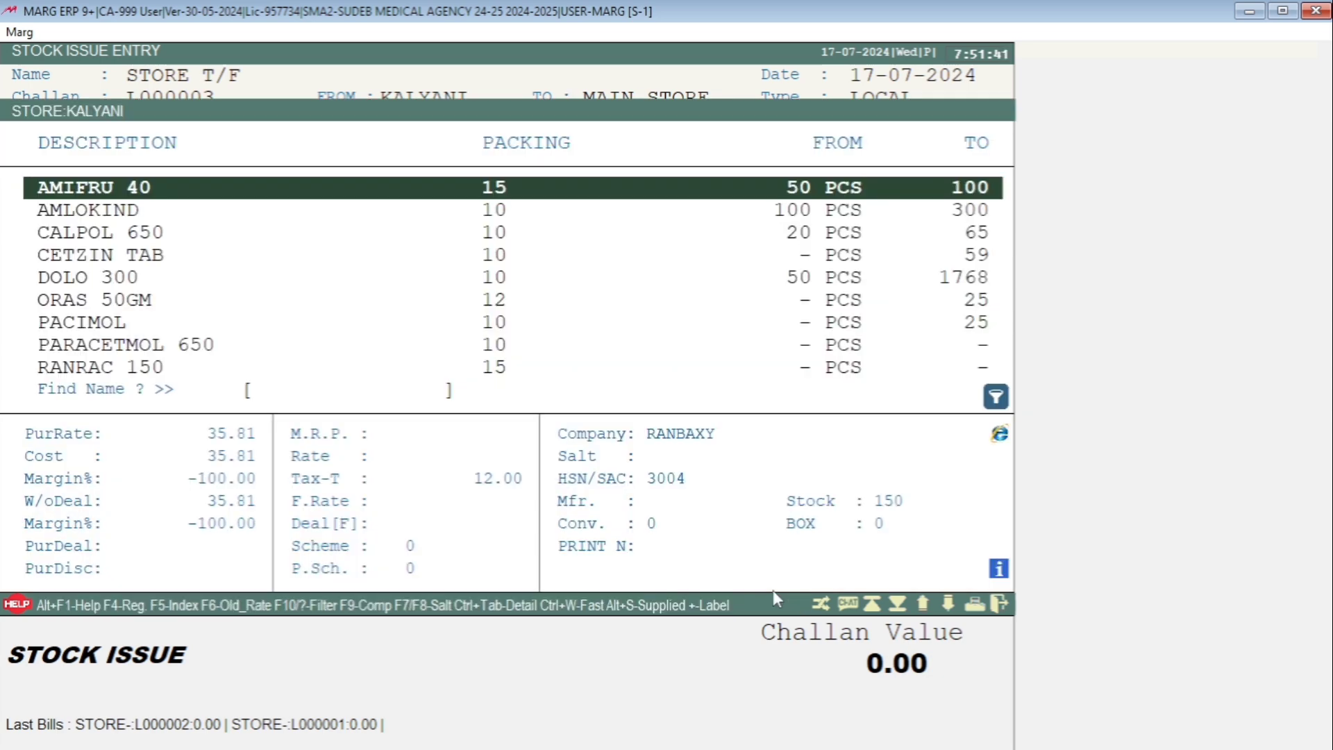
key(Down)
key(Return)
key(Return)
text(20)
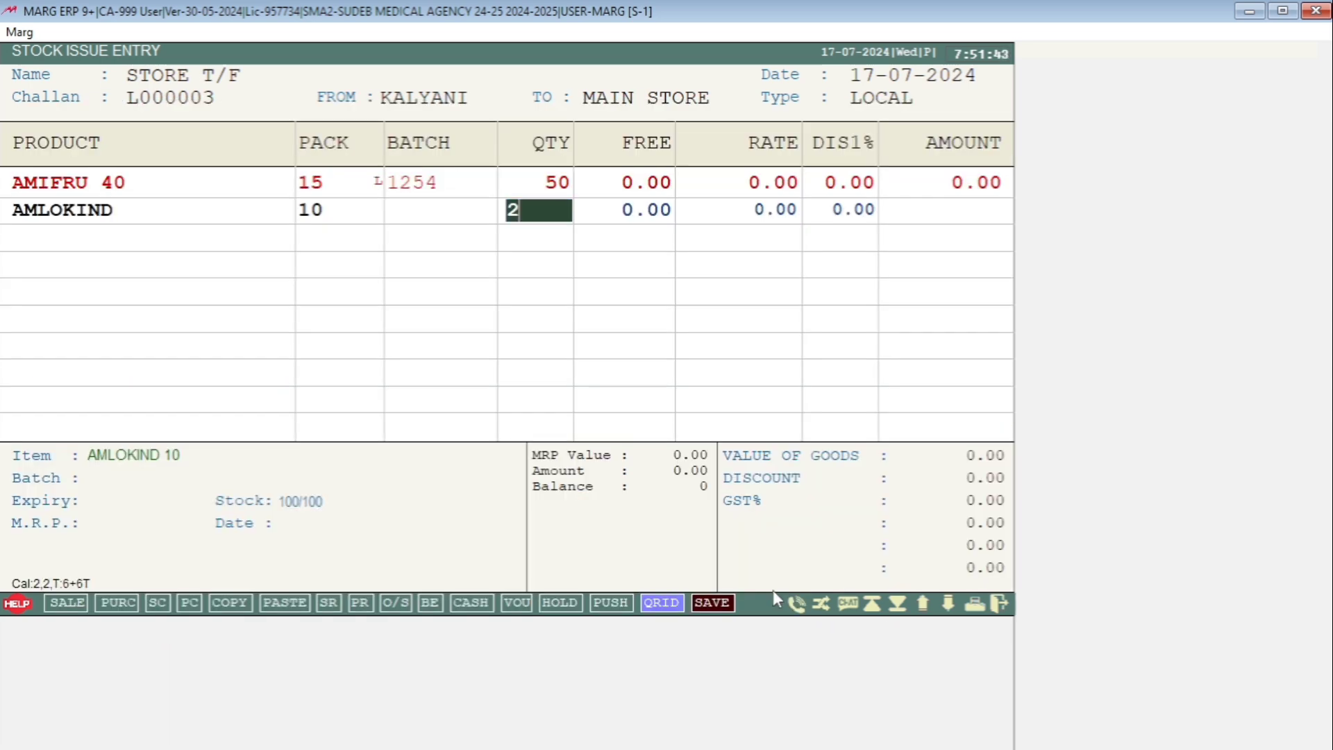
key(Return)
- Save the KALYANI to MAIN STORE stock issue without printing, and leave the stock issue entry
key(Return)
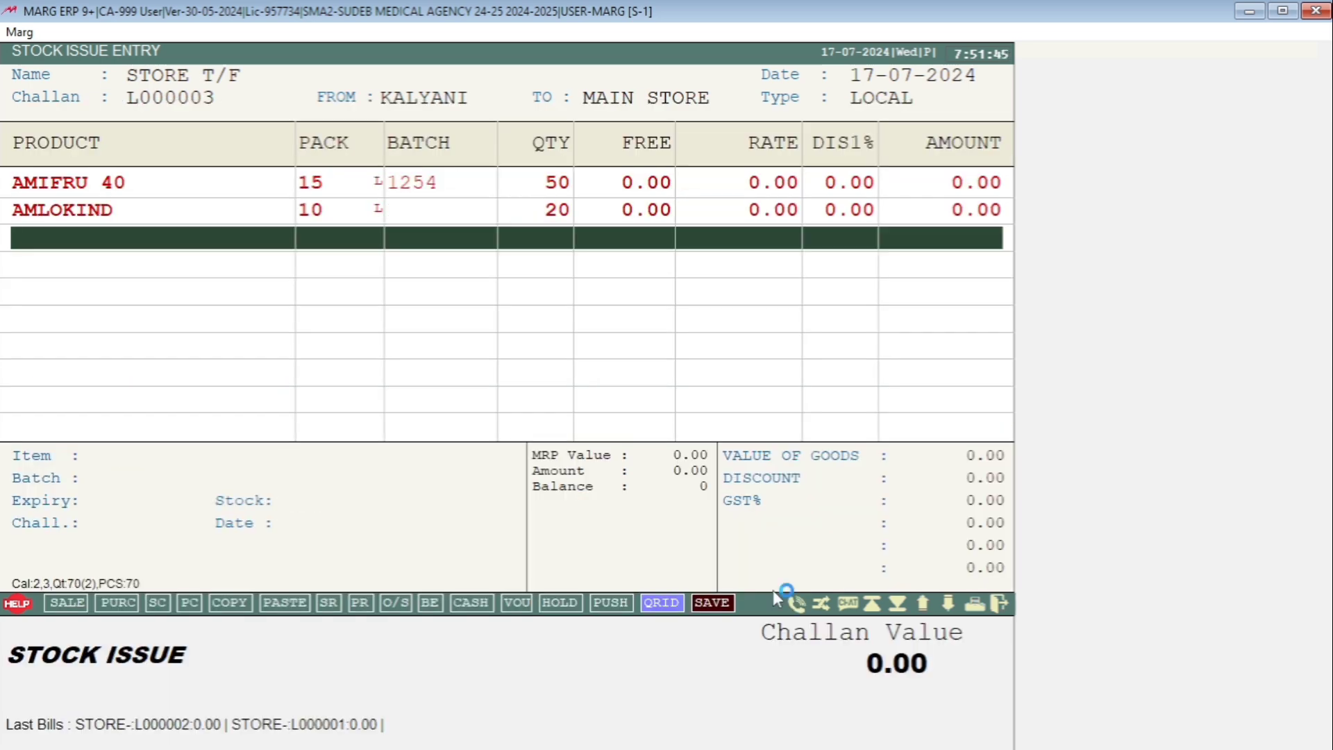
key(Escape)
key(Return)
key(Return)
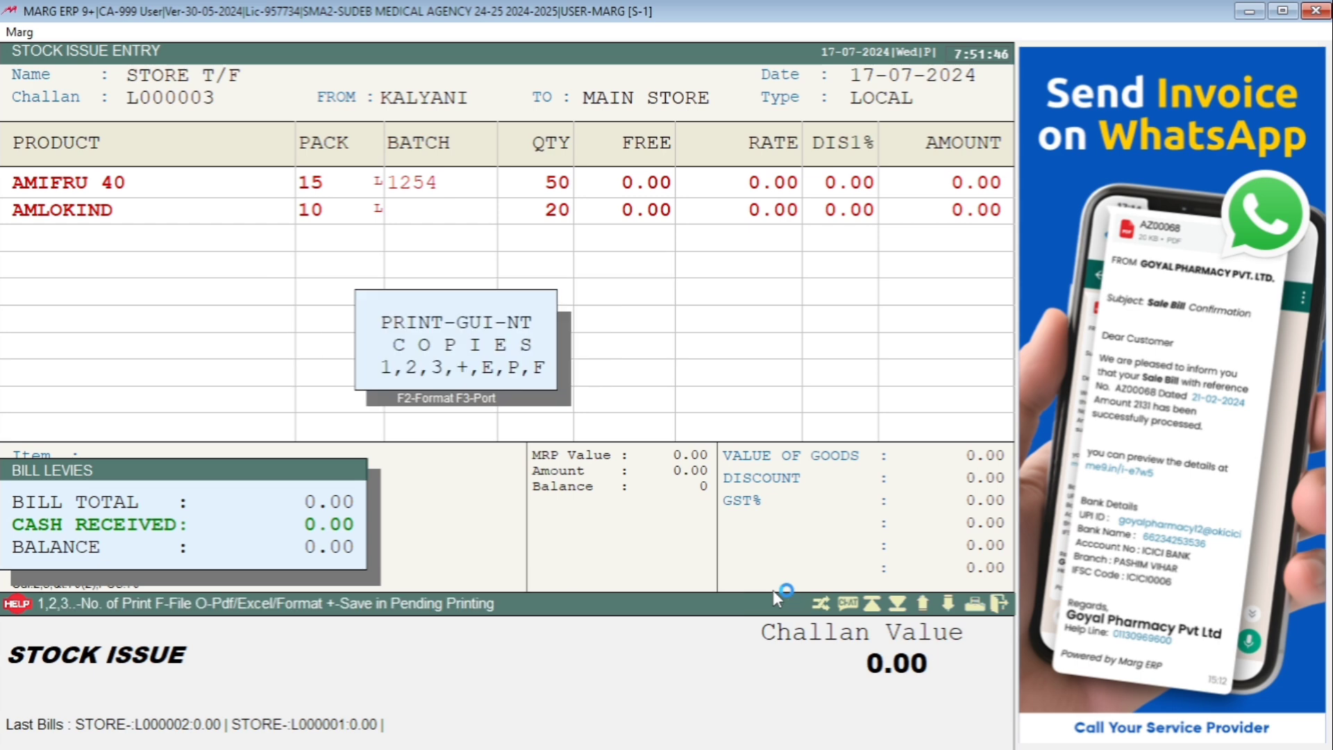
key(Escape)
key(Escape)
key(Escape)
key(Escape)
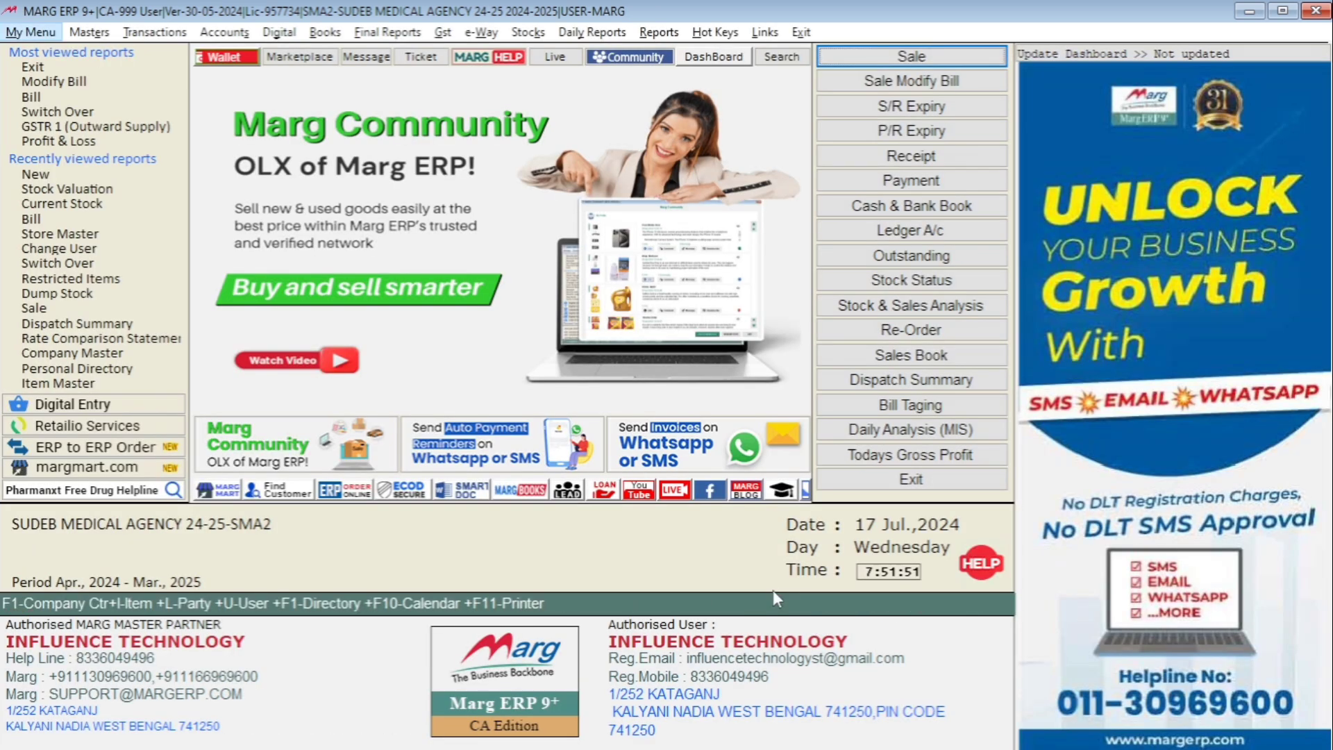
- Open the stock valuation options for MAIN STORE
key(Right)
key(Right)
key(Right)
key(Right)
key(Right)
key(Right)
key(Right)
key(Right)
key(Right)
key(Down)
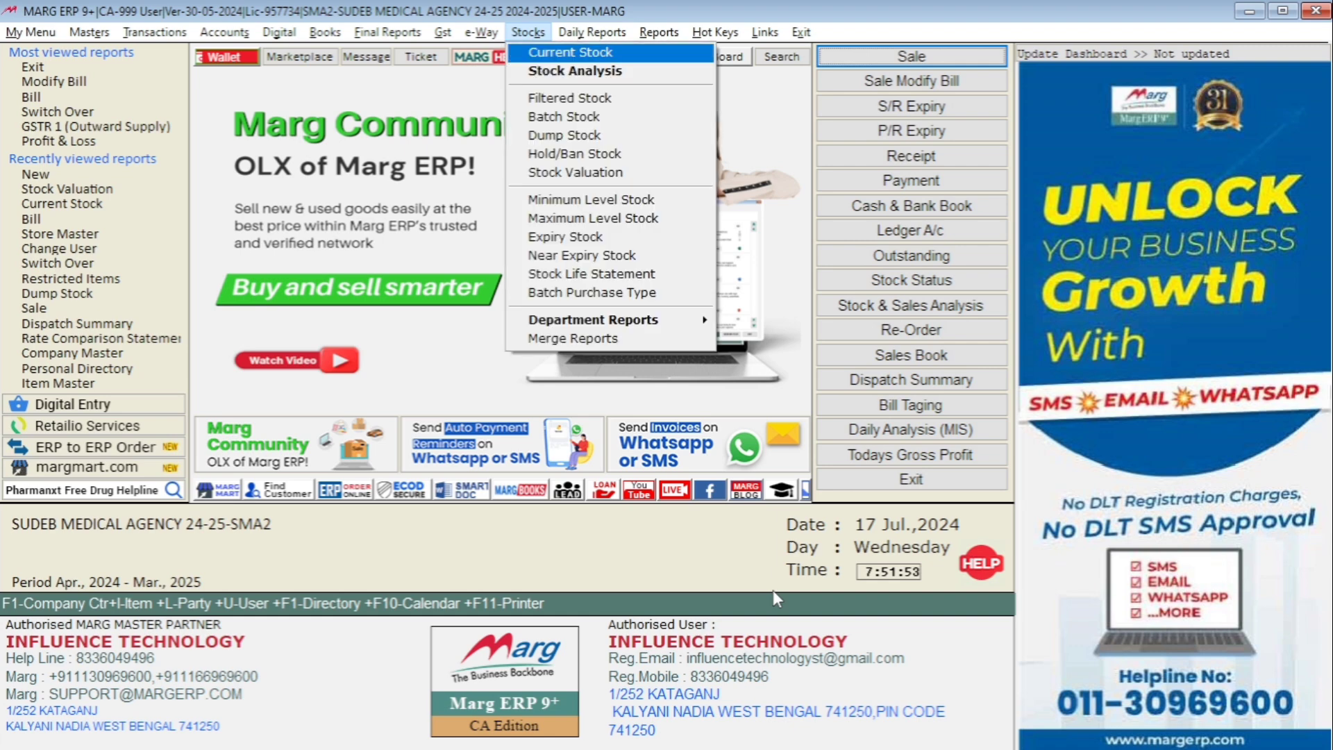
key(Down)
key(Down)
key(Down)
key(Down)
key(Down)
key(Down)
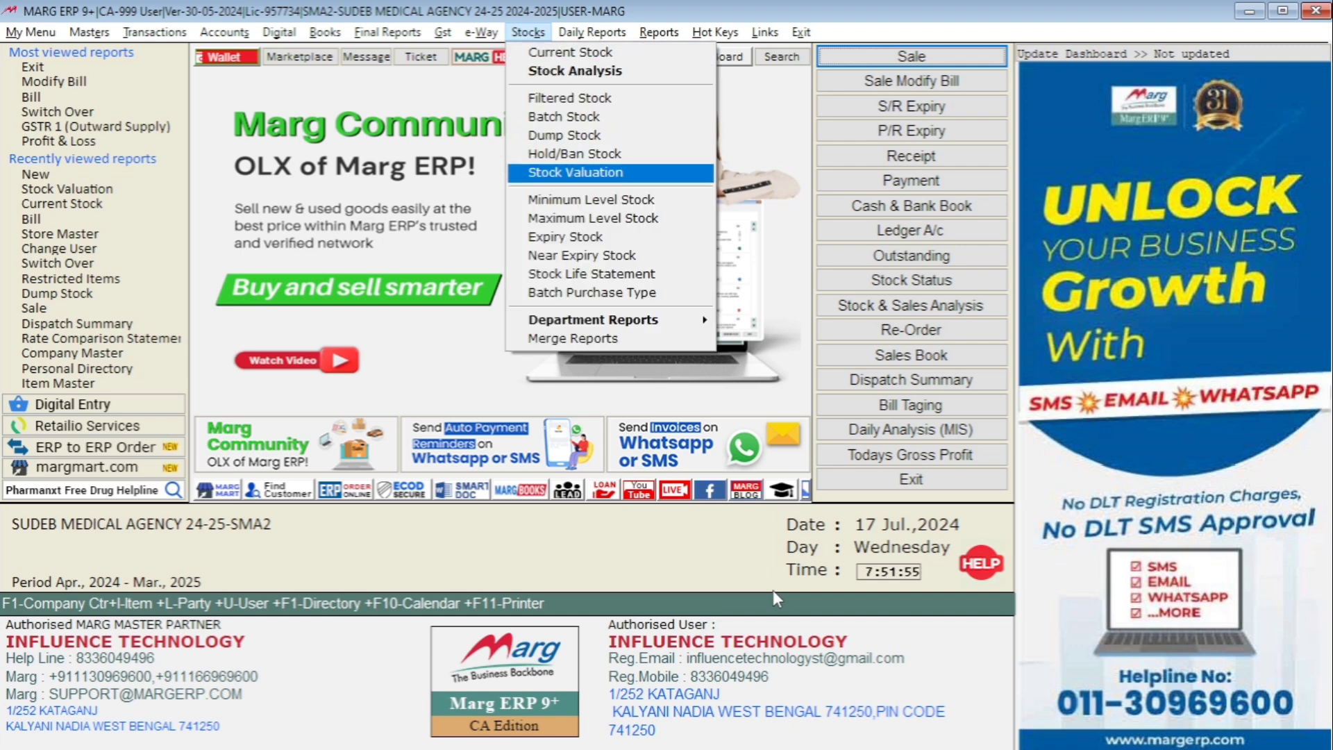
key(Return)
- Generate MAIN STORE's batch-wise valuation of available stock at Pur. Rate without tax, review its items, and close the report
key(Return)
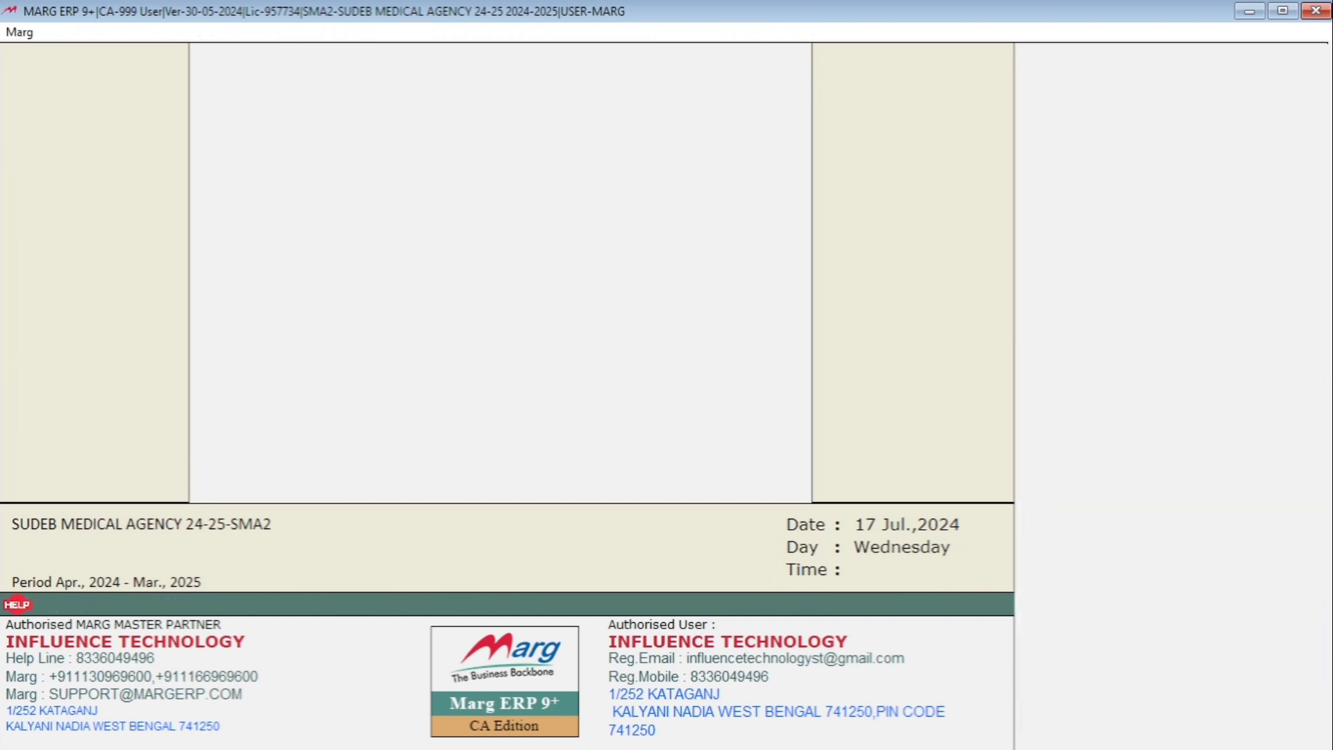
key(Return)
key(Return)
key(Return)
key(Return)
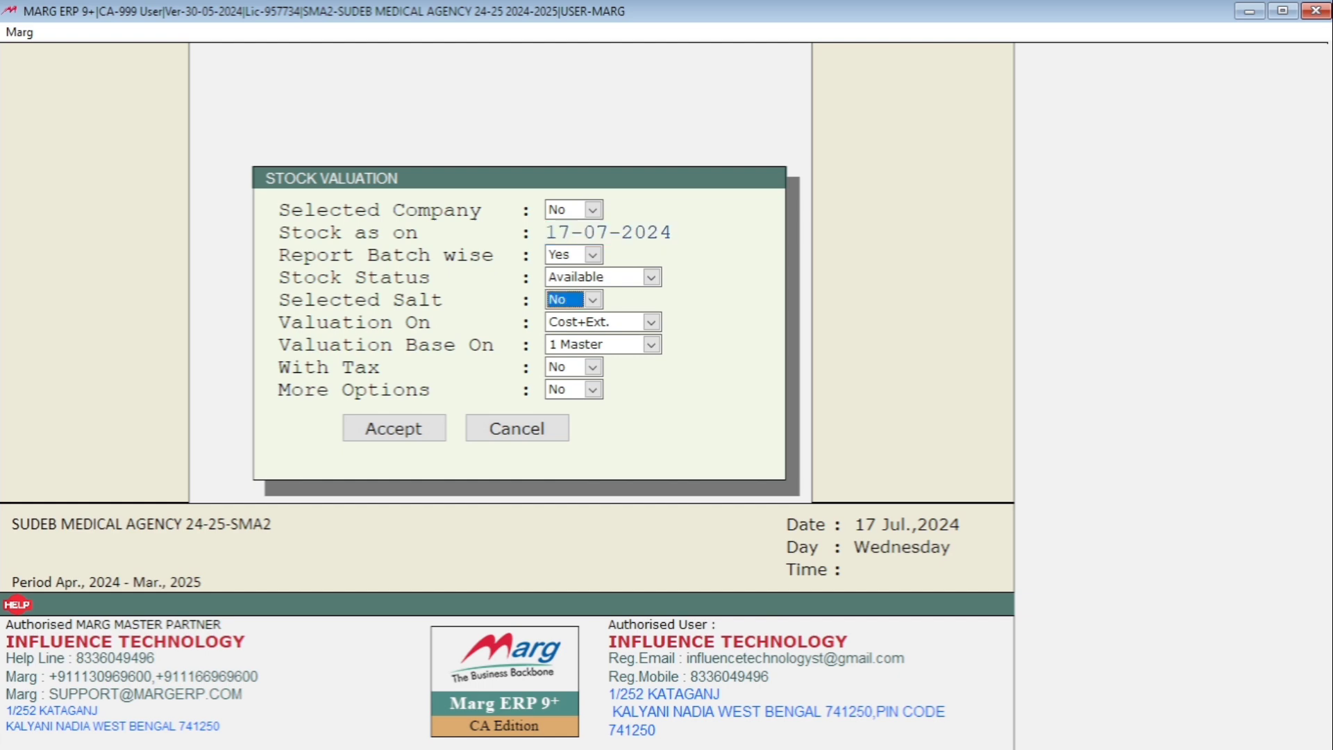
key(p)
key(Return)
key(Return)
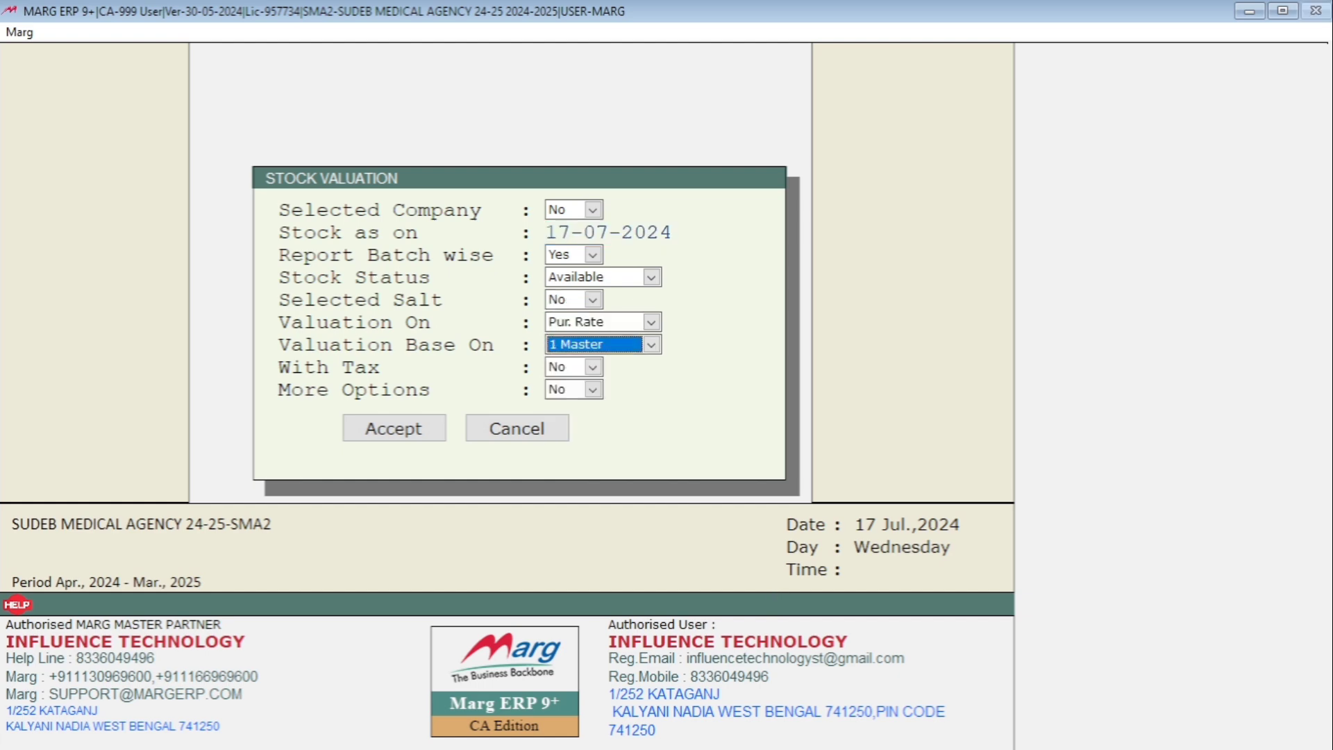
key(Return)
key(Return)
key(Return)
key(Return)
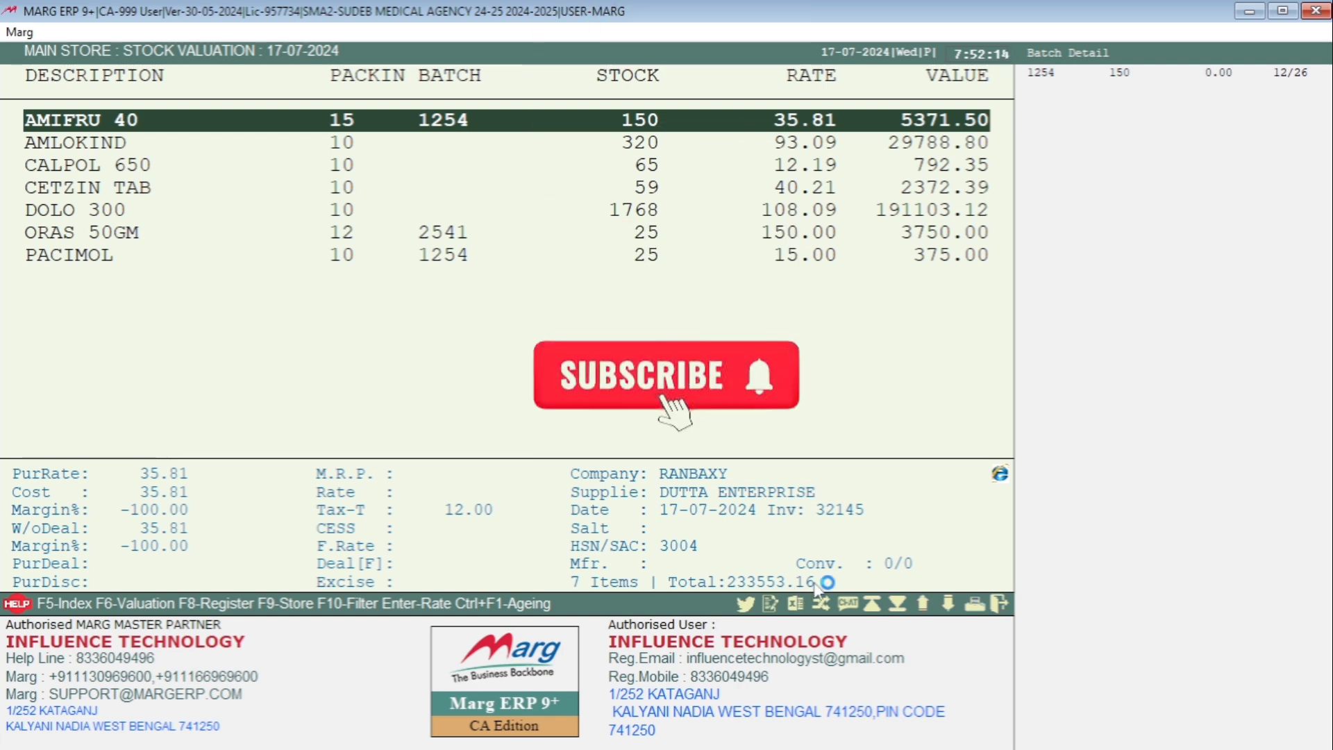
key(Escape)
key(Escape)
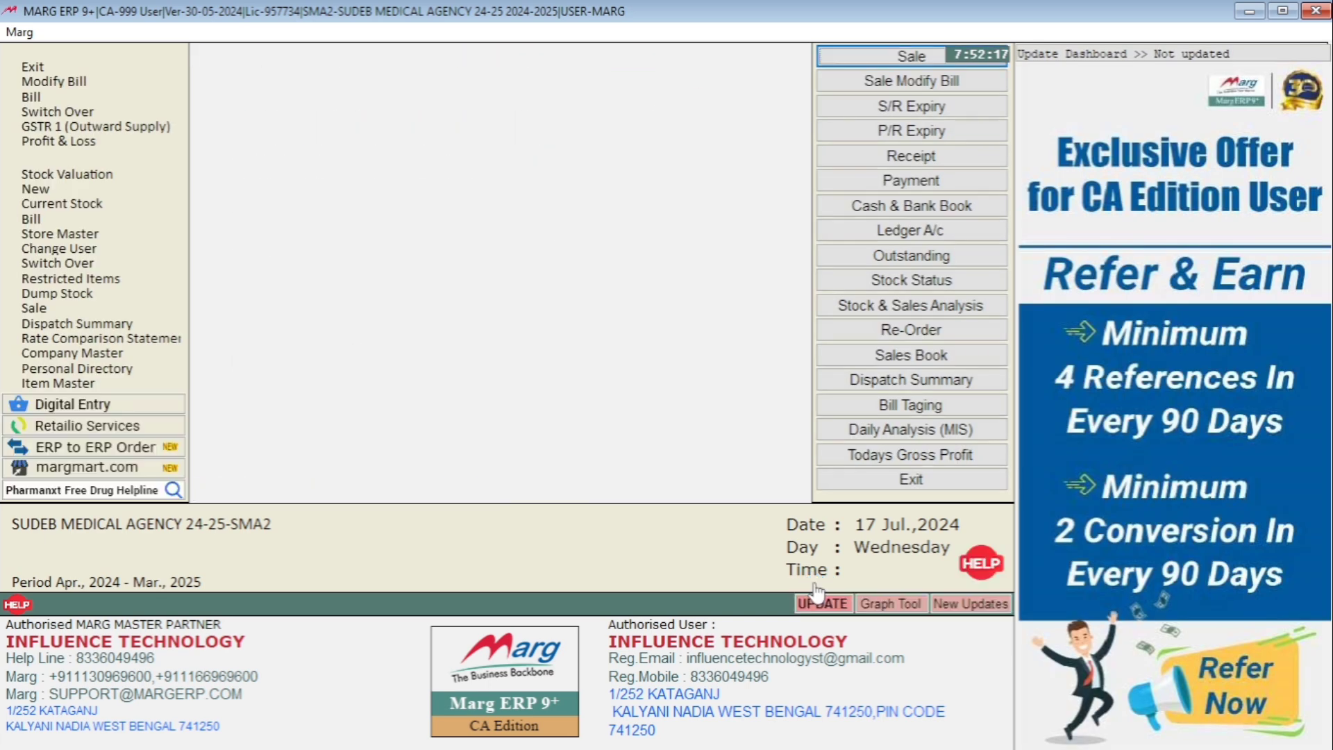
- Open a new sale bill for AMITA MEDICAL
key(alt)
key(Right)
key(Down)
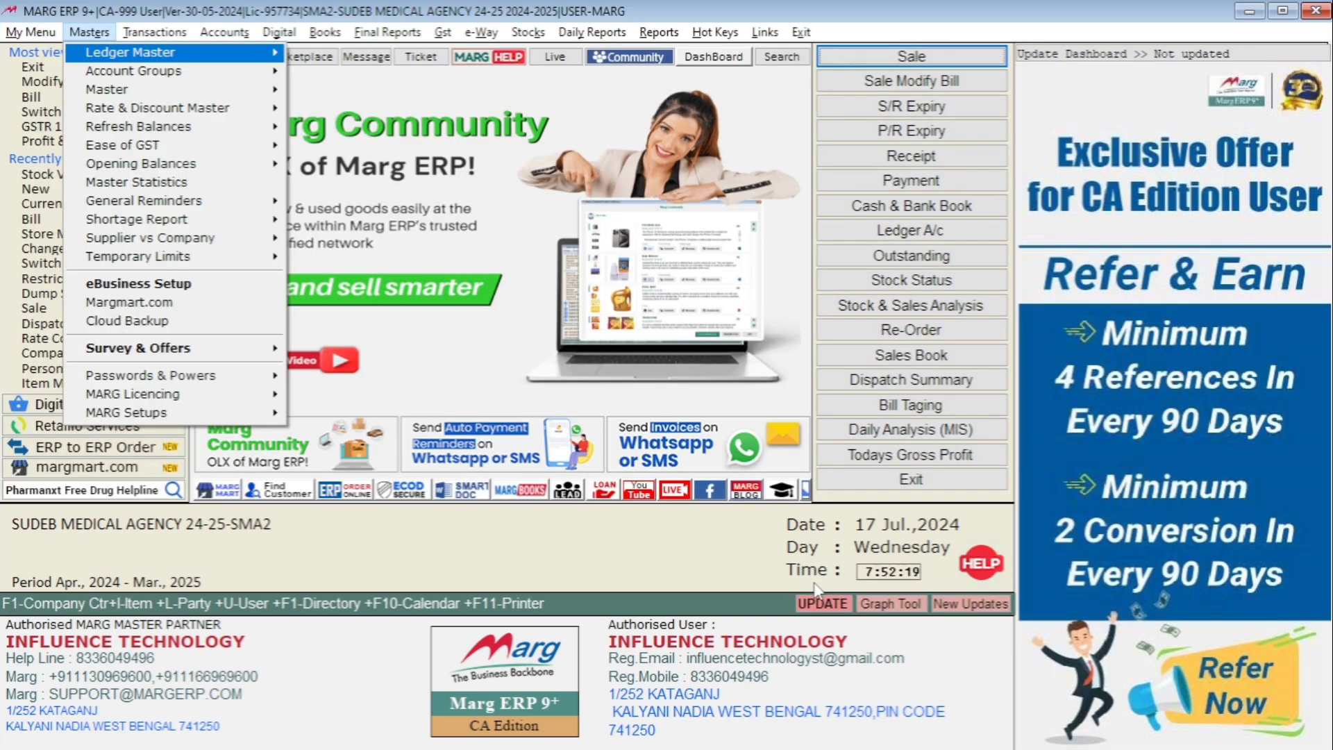
key(Escape)
key(Right)
key(Down)
key(Right)
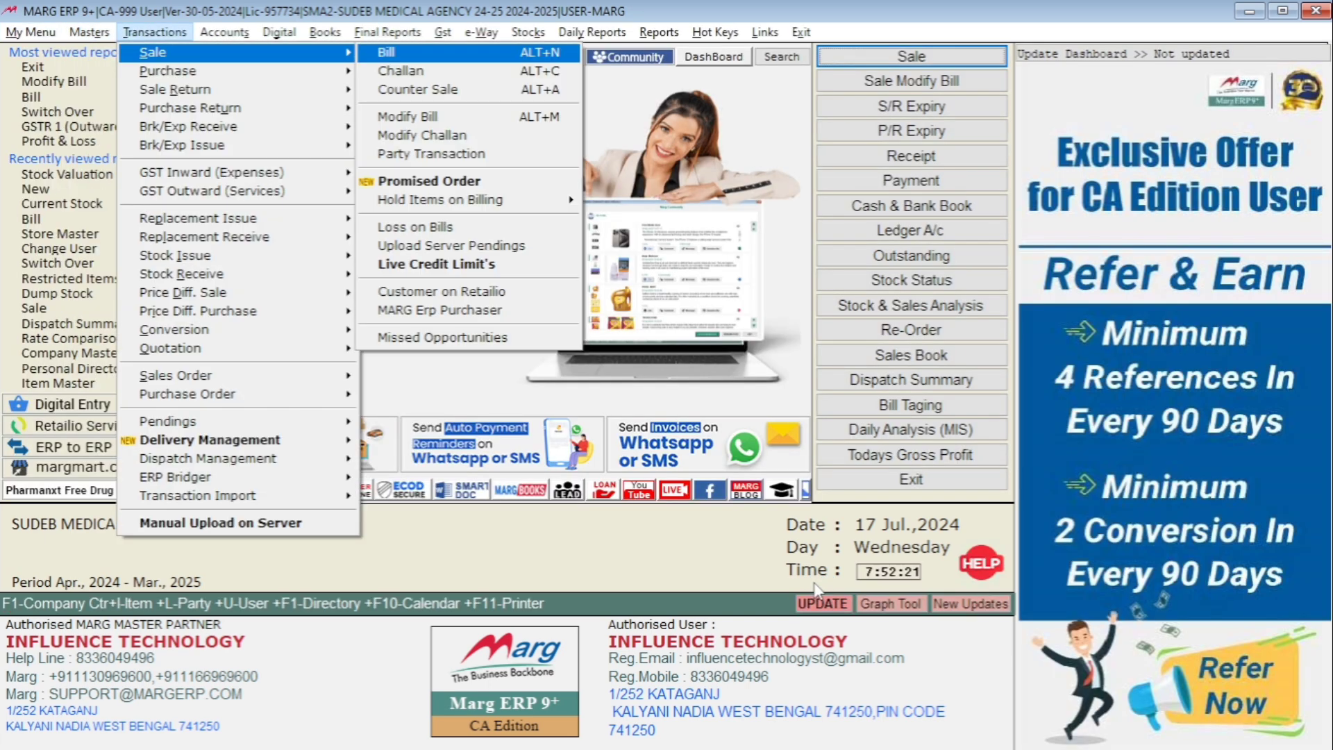
key(Return)
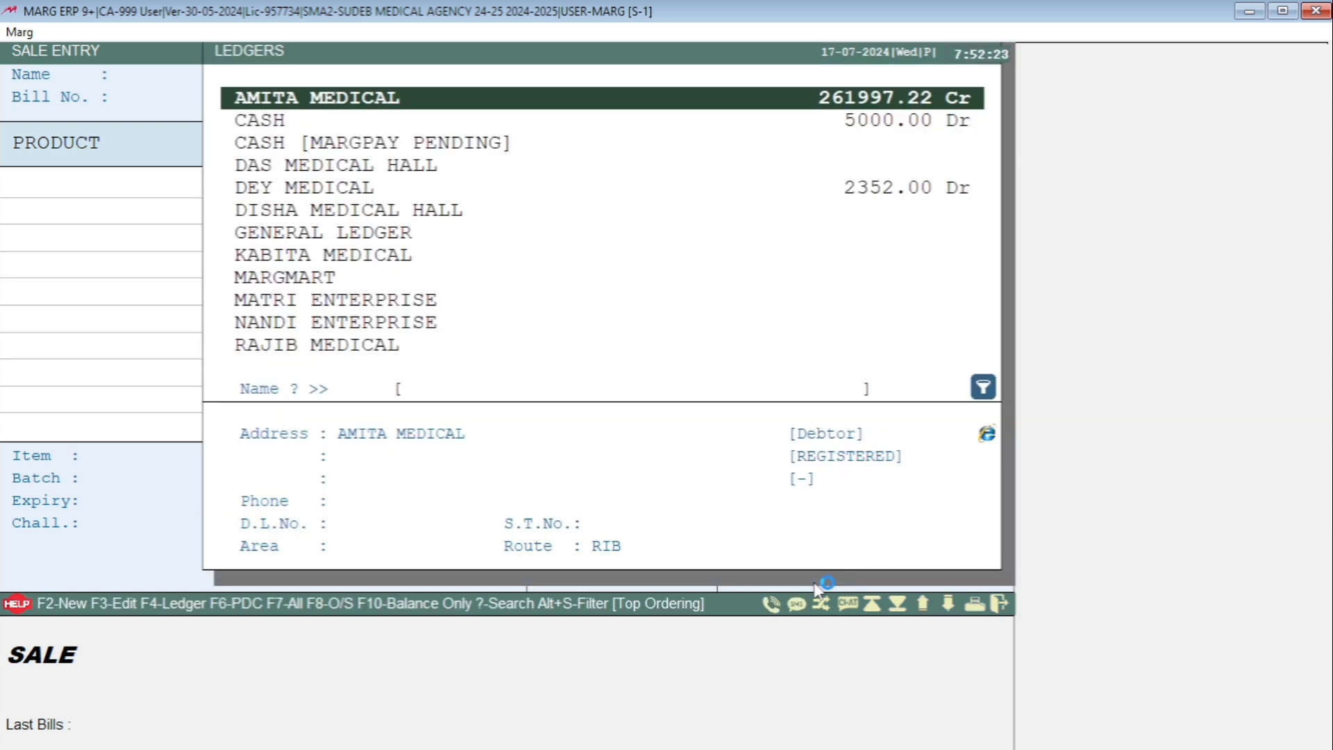
key(Return)
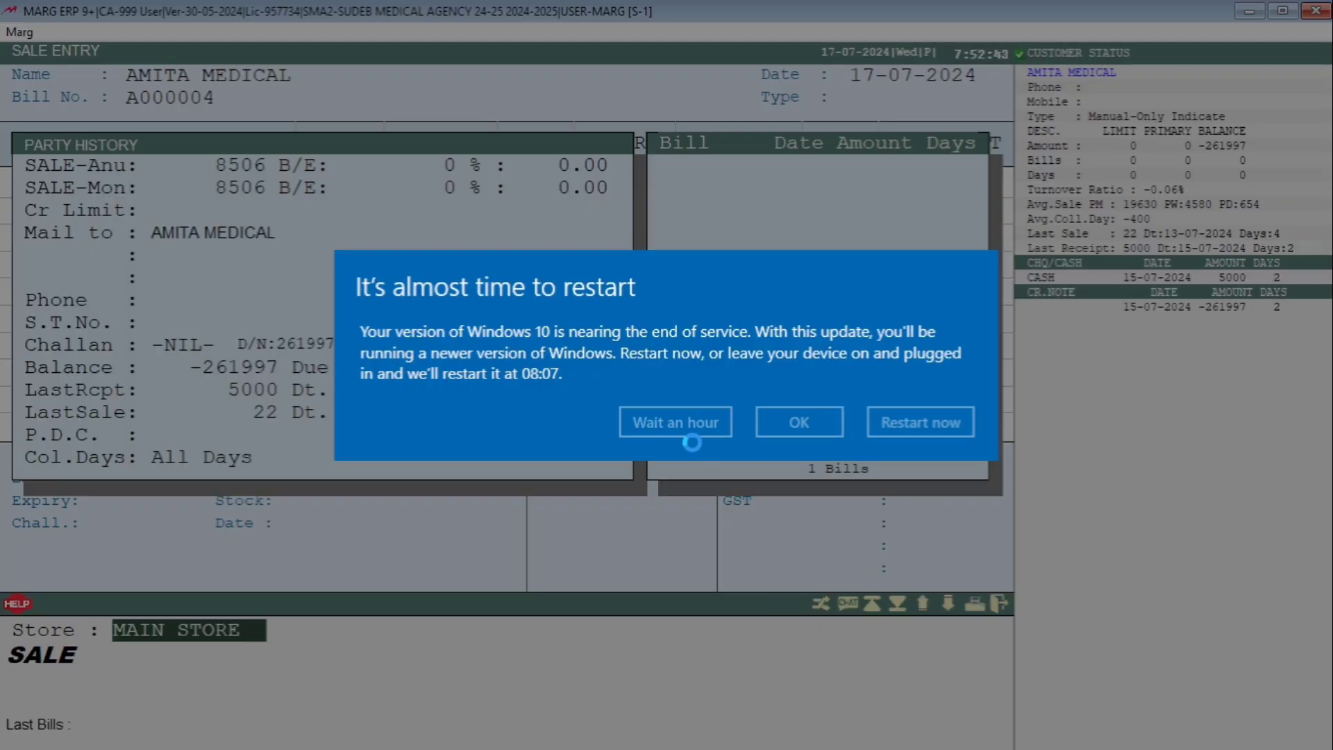
- Postpone the Windows restart by an hour, and set KALYANI as the store for the sale bill
click(693, 425)
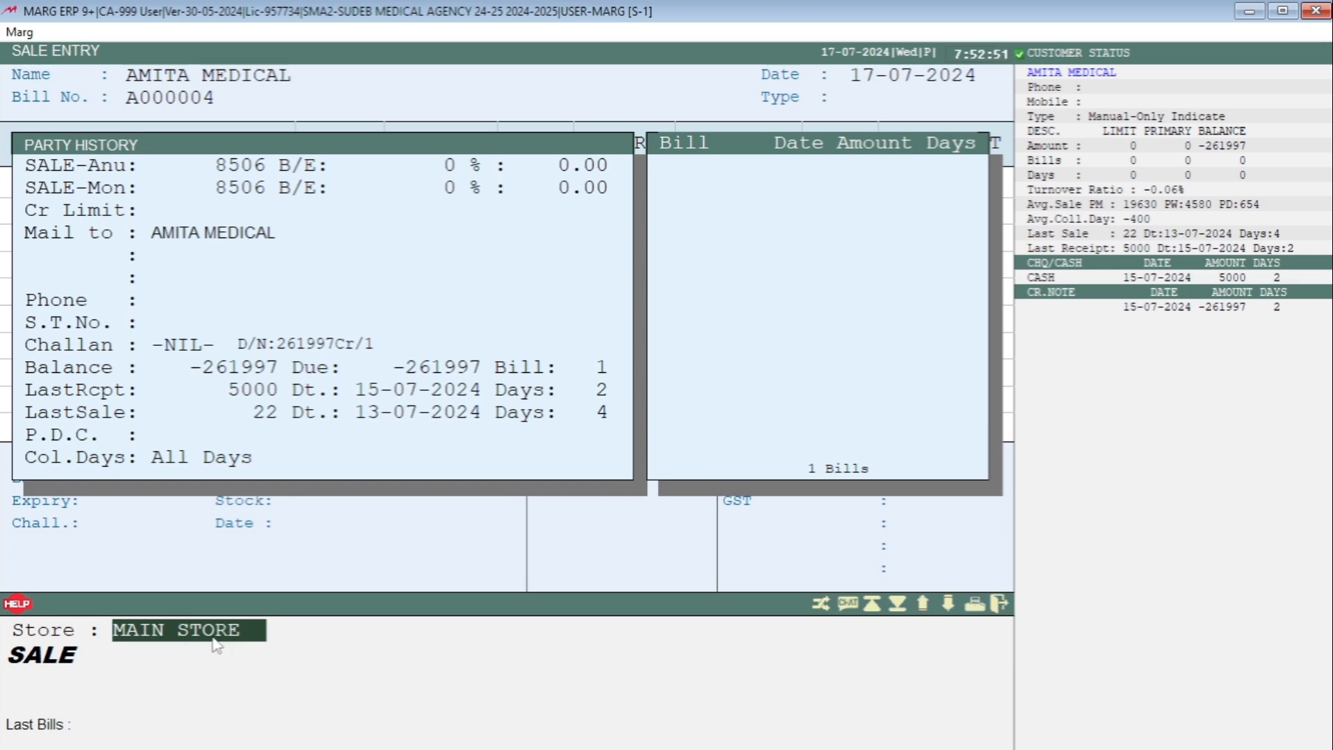
key(Return)
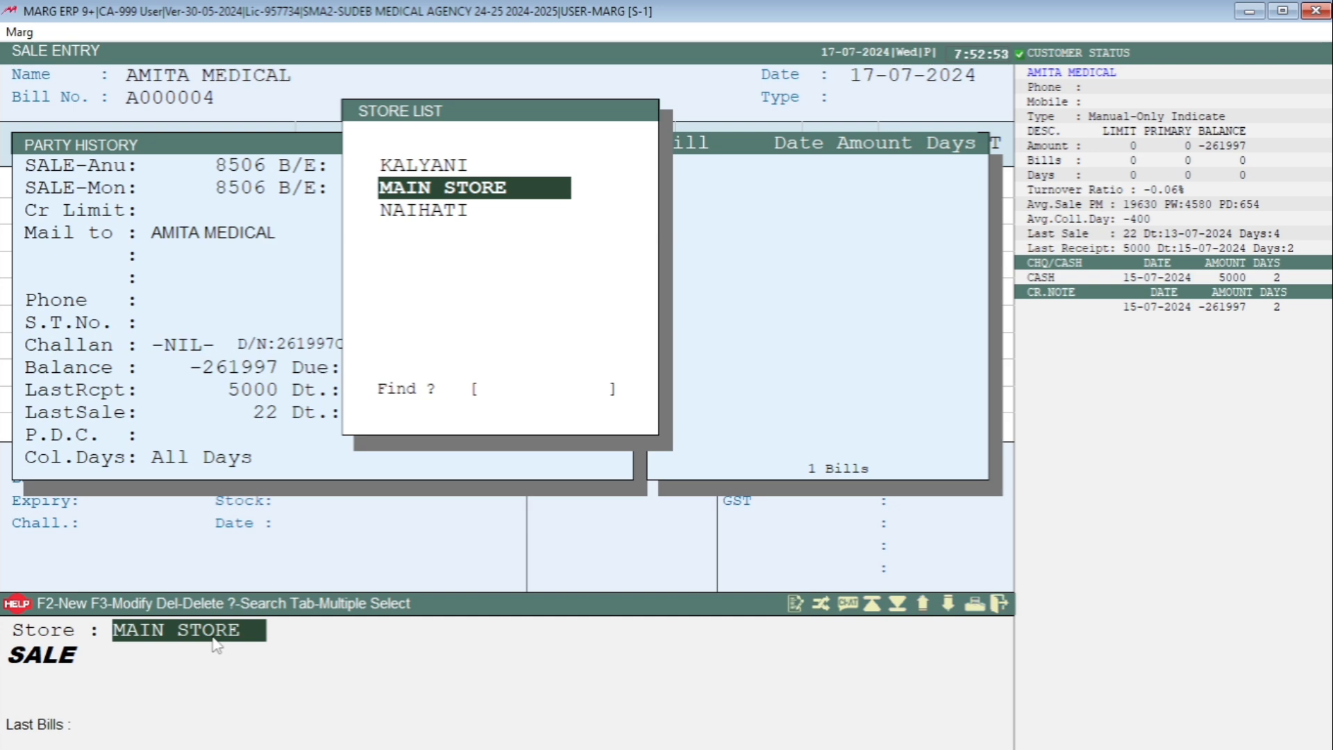
key(Up)
key(Return)
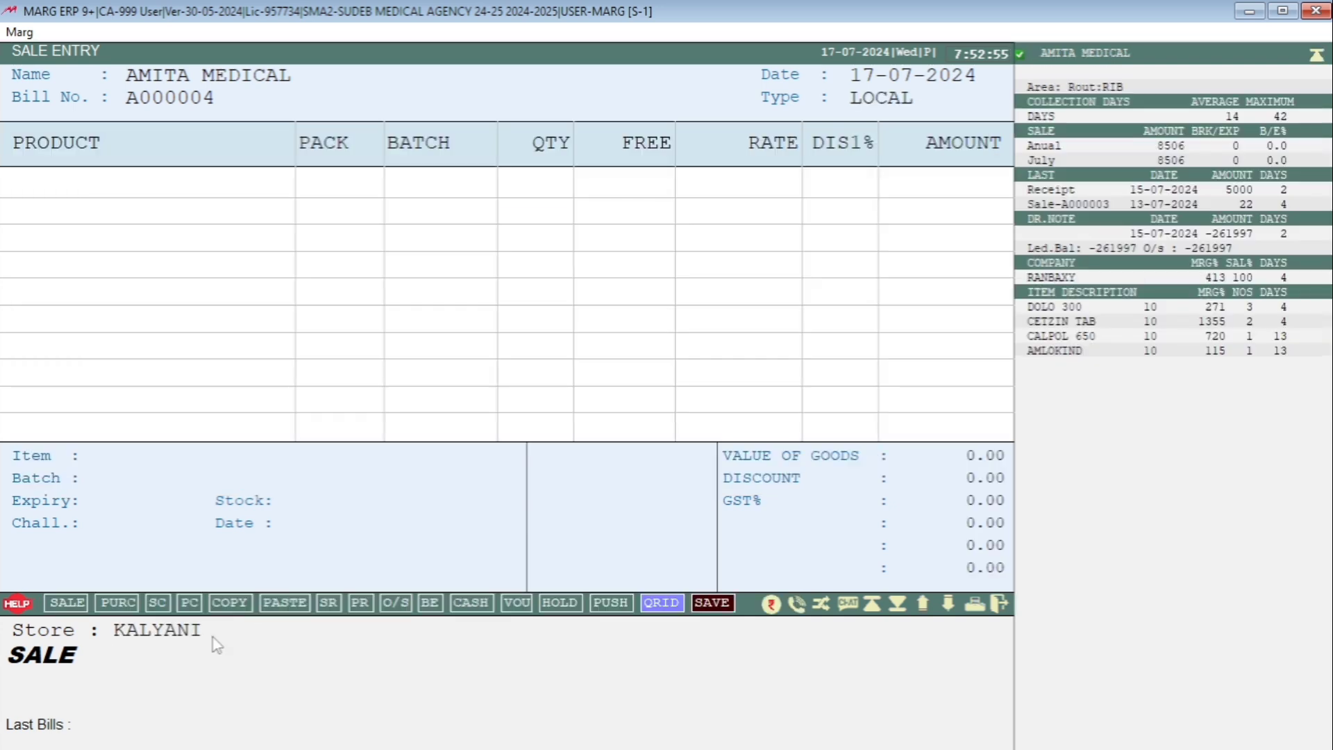
- Add AMLOKIND to the sale bill with a quantity of 5 at a rate of 200
key(Return)
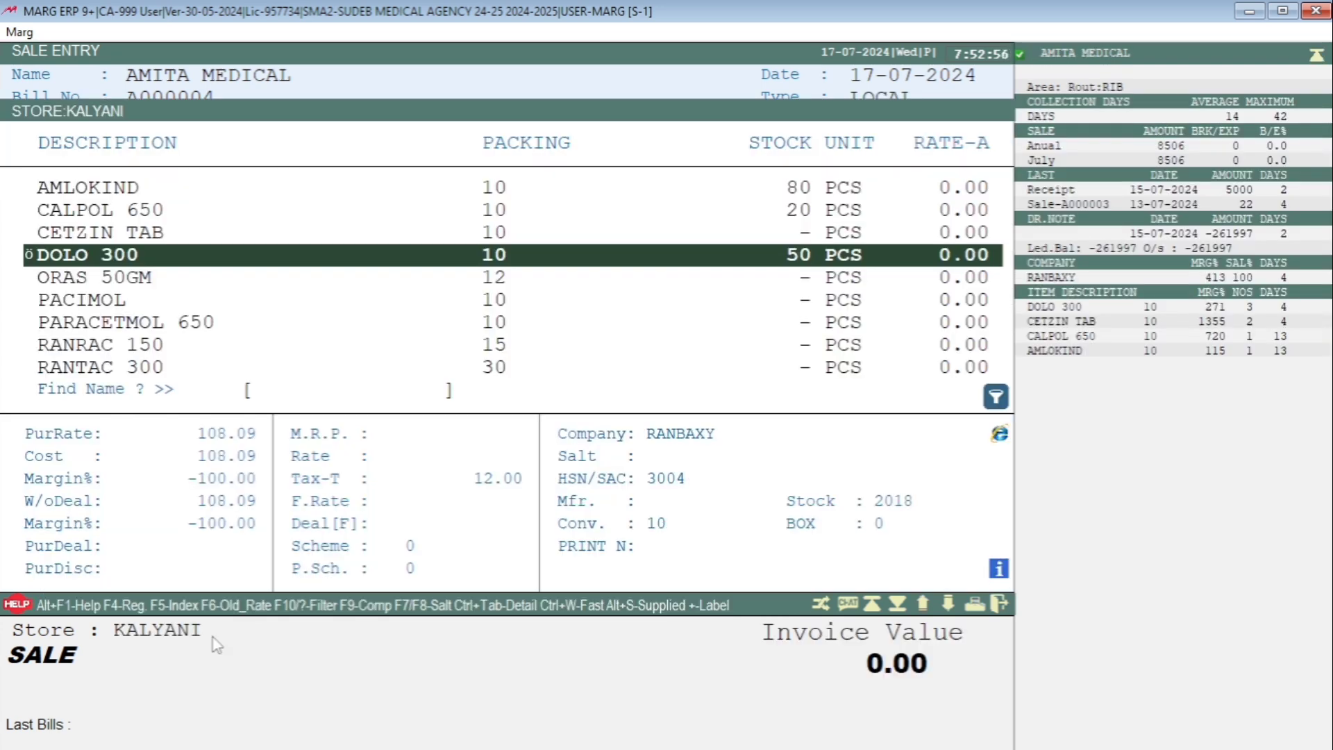
key(Up)
key(Up)
key(Up)
key(Up)
key(Down)
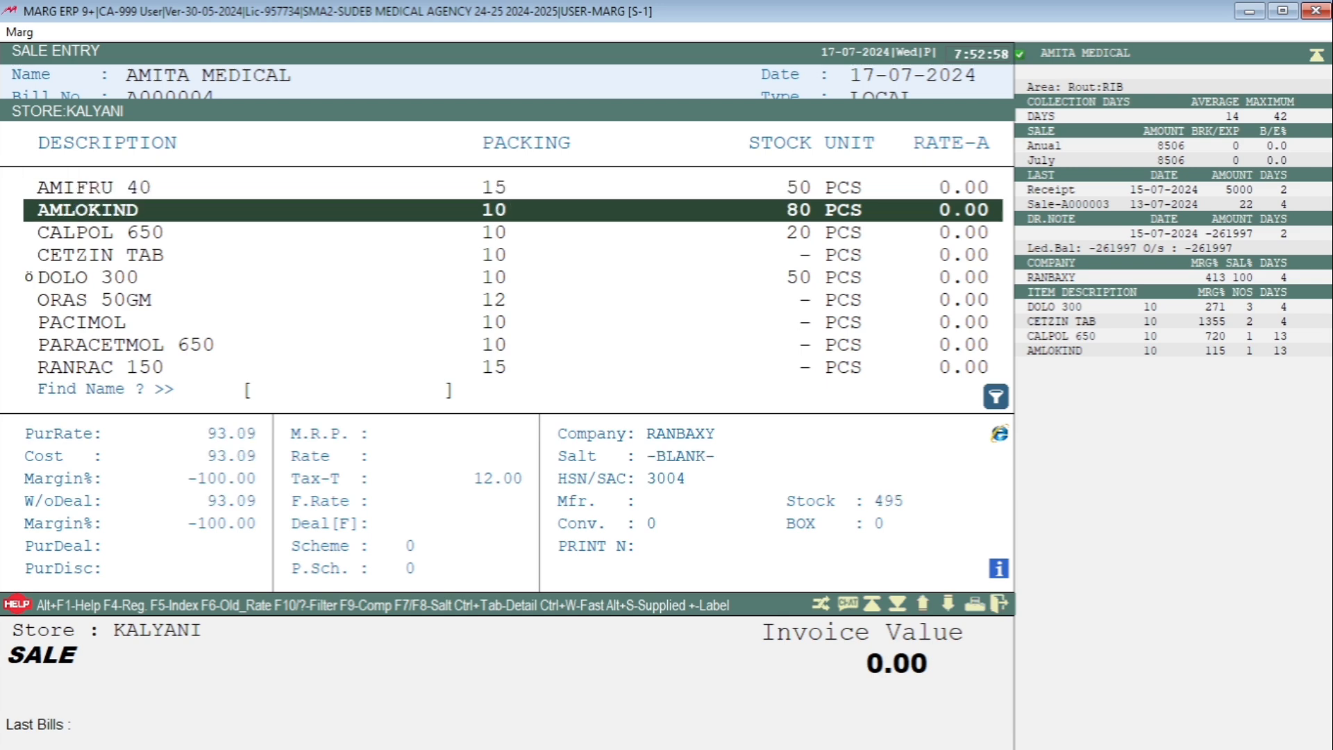
key(Return)
key(Return)
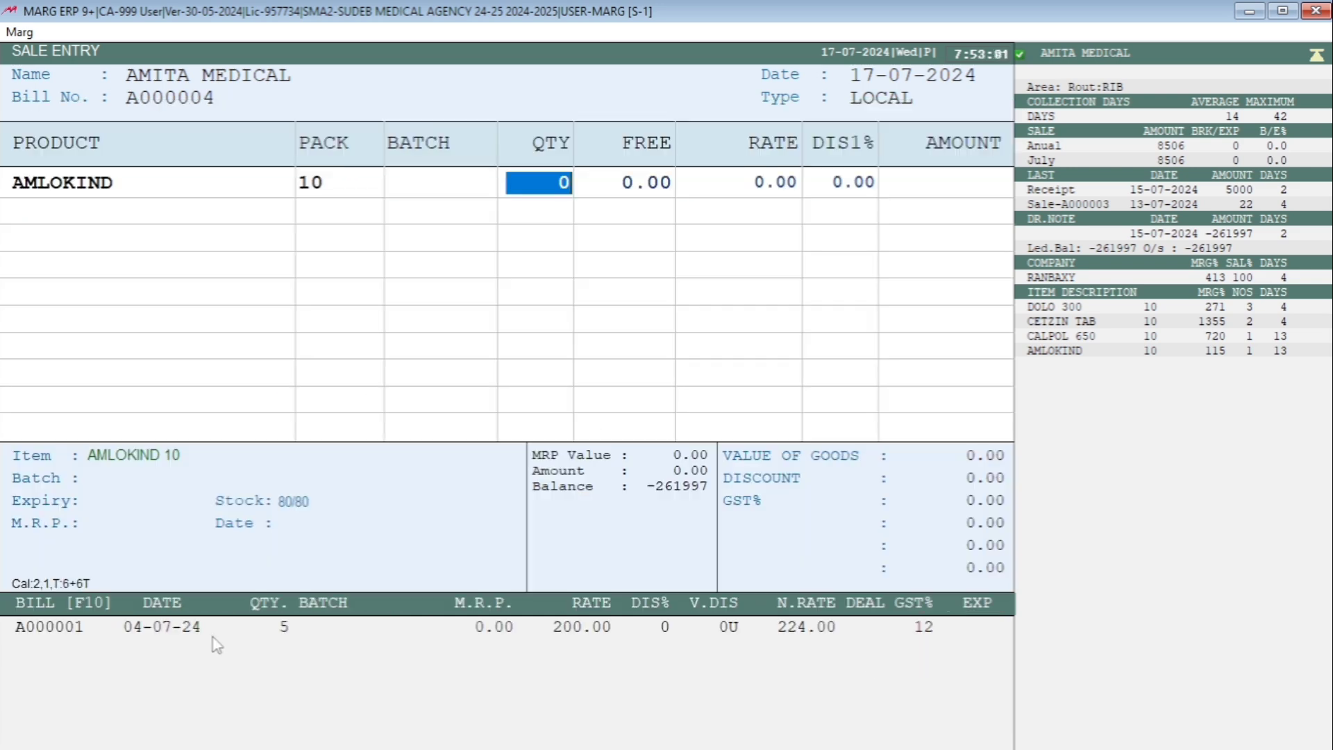
text(5)
key(Return)
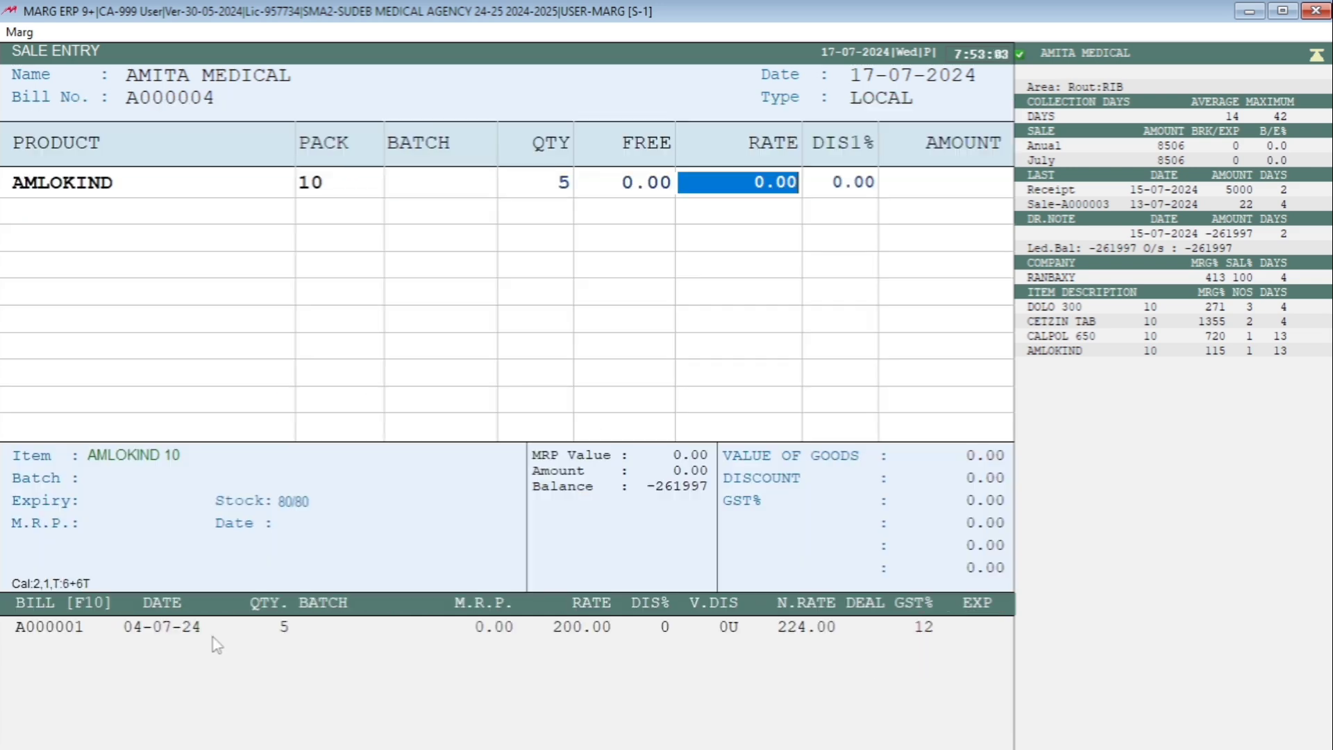
text(200)
- Add AMIFRU 40, batch 1254, to the sale bill with a quantity of 5 at a rate of 200
key(Return)
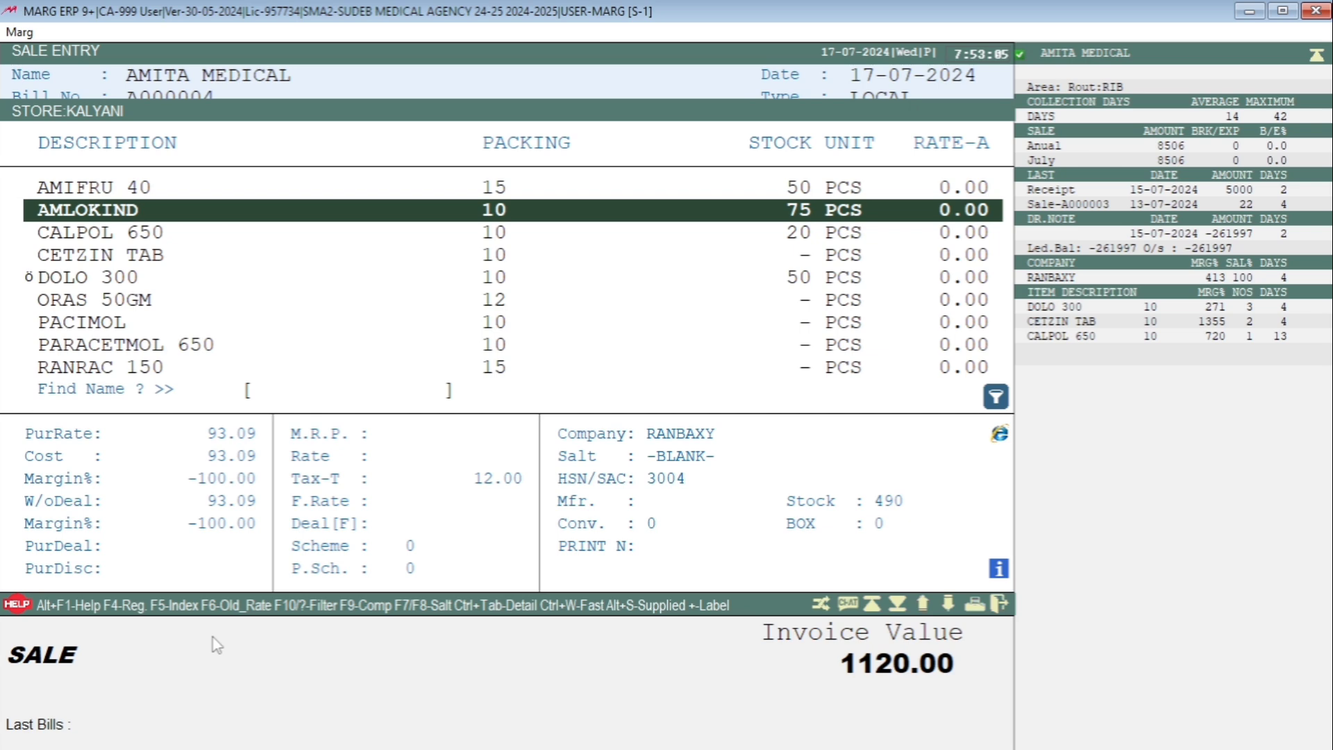
key(Up)
key(Return)
key(Return)
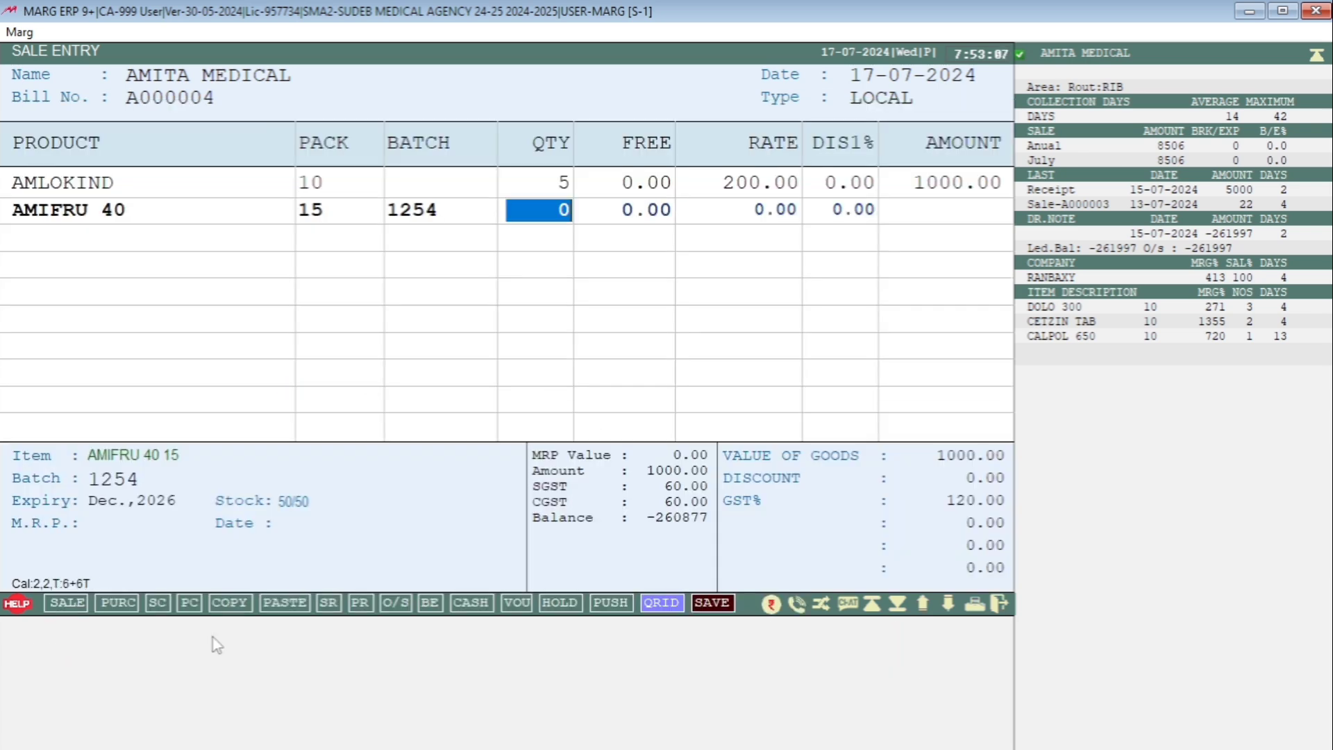
text(5)
key(Return)
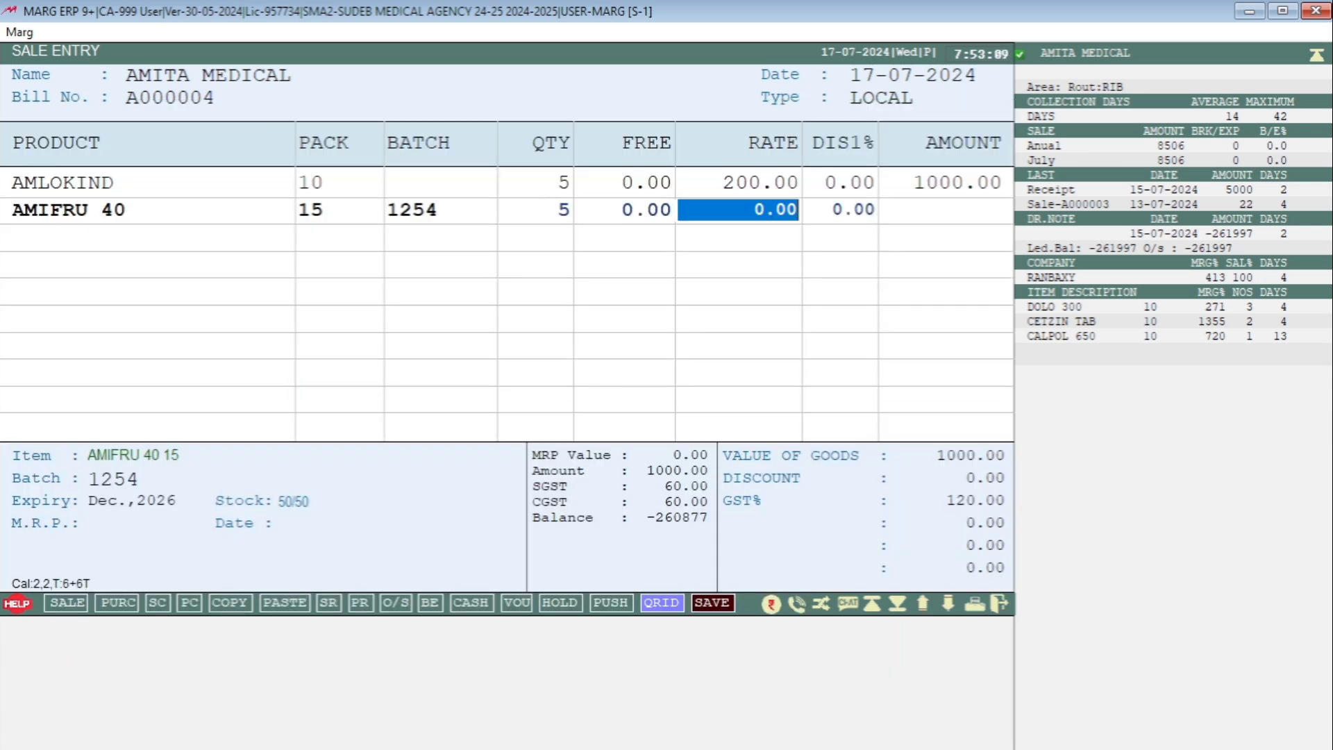
text(200)
- Add CALPOL 650 to the sale bill with a quantity of 5 at a rate of 150
key(Return)
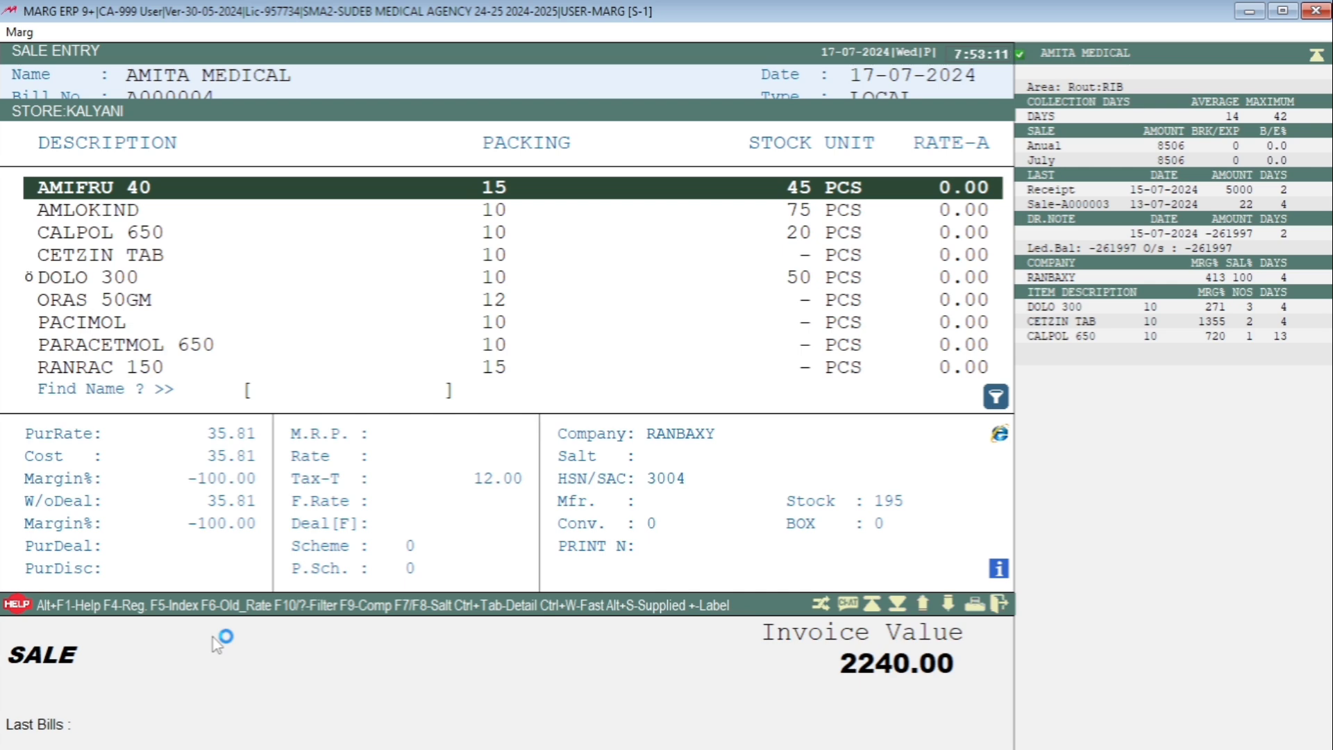
key(Down)
key(Down)
key(Return)
key(Return)
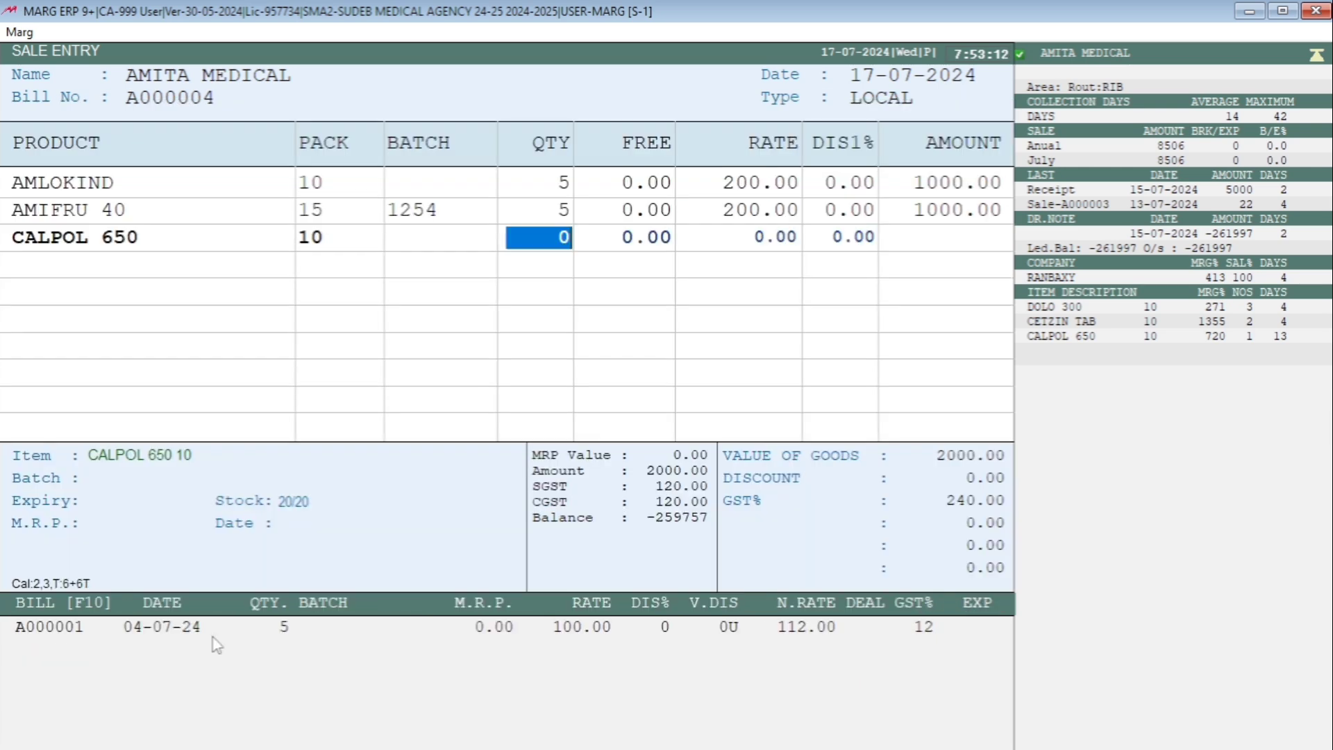
text(5)
key(Return)
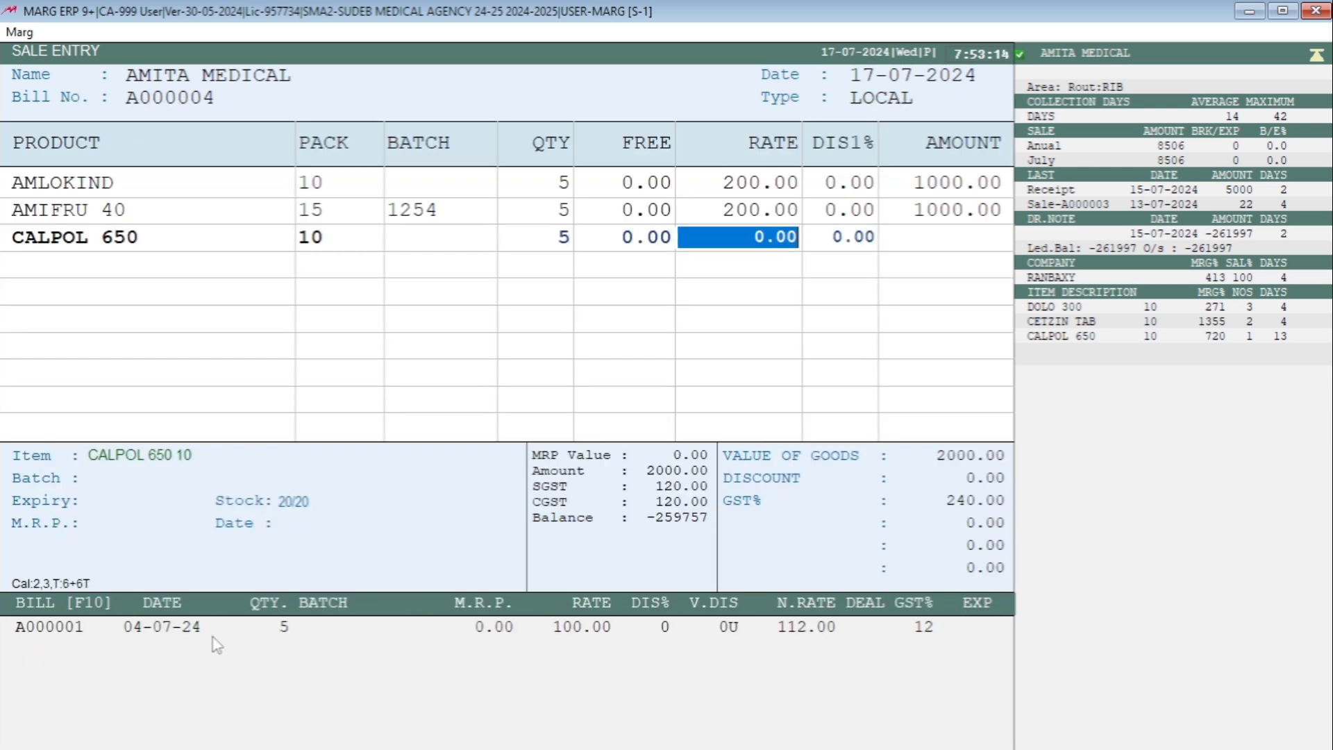
text(150)
- Save the sale bill without adjusting the pending credit note, and leave the bill without printing any copies
key(Return)
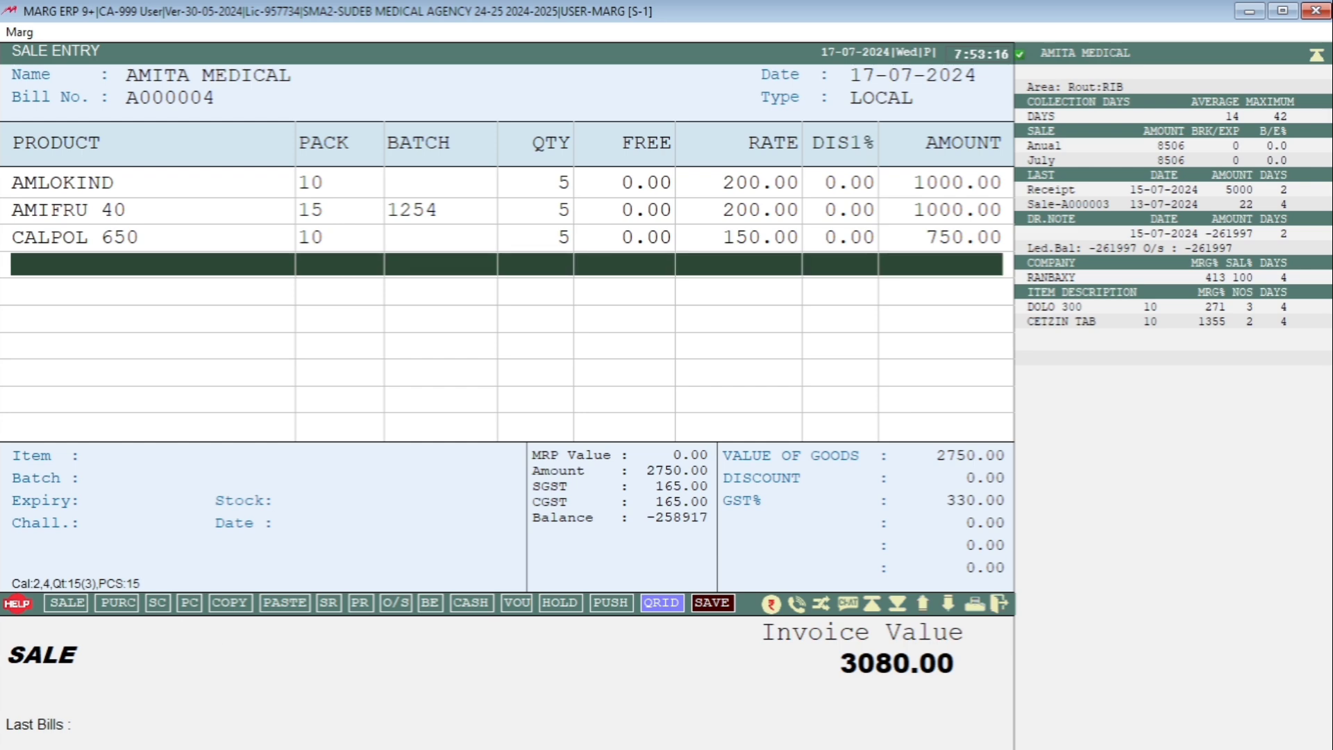
key(Escape)
key(Return)
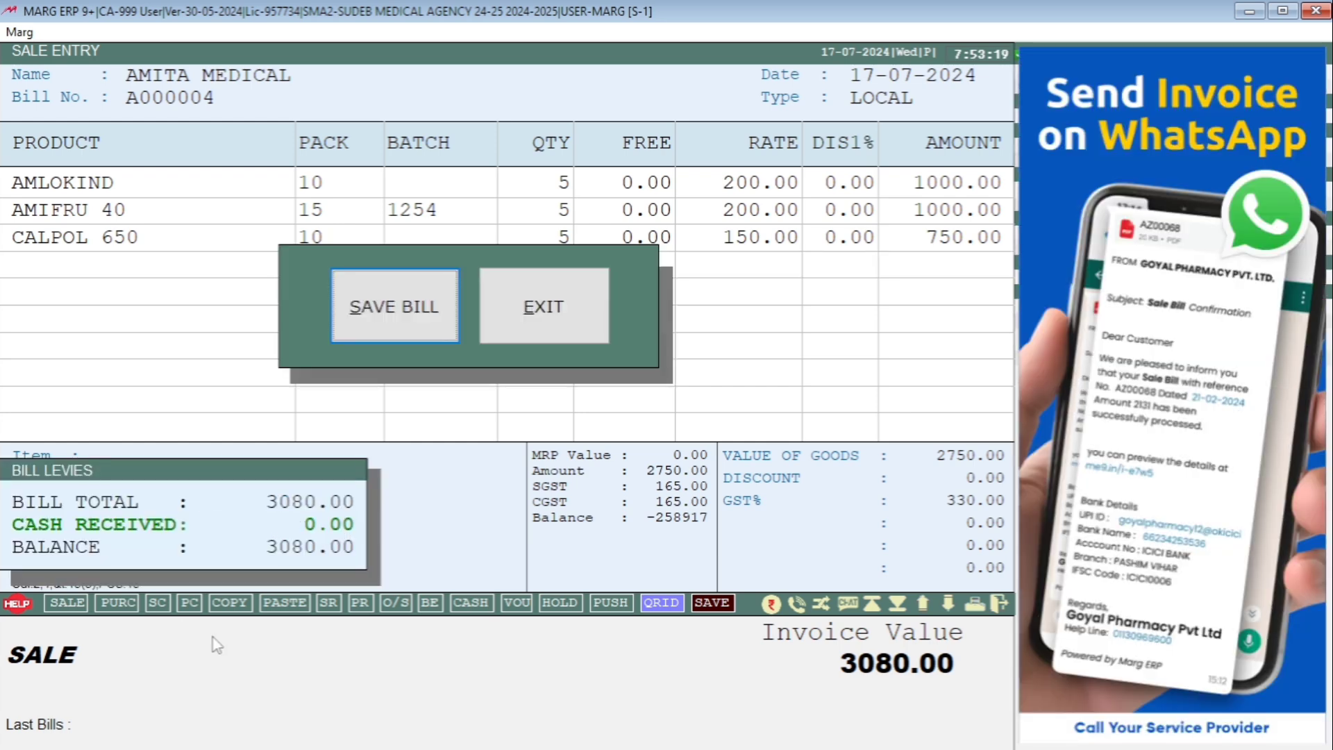
key(Return)
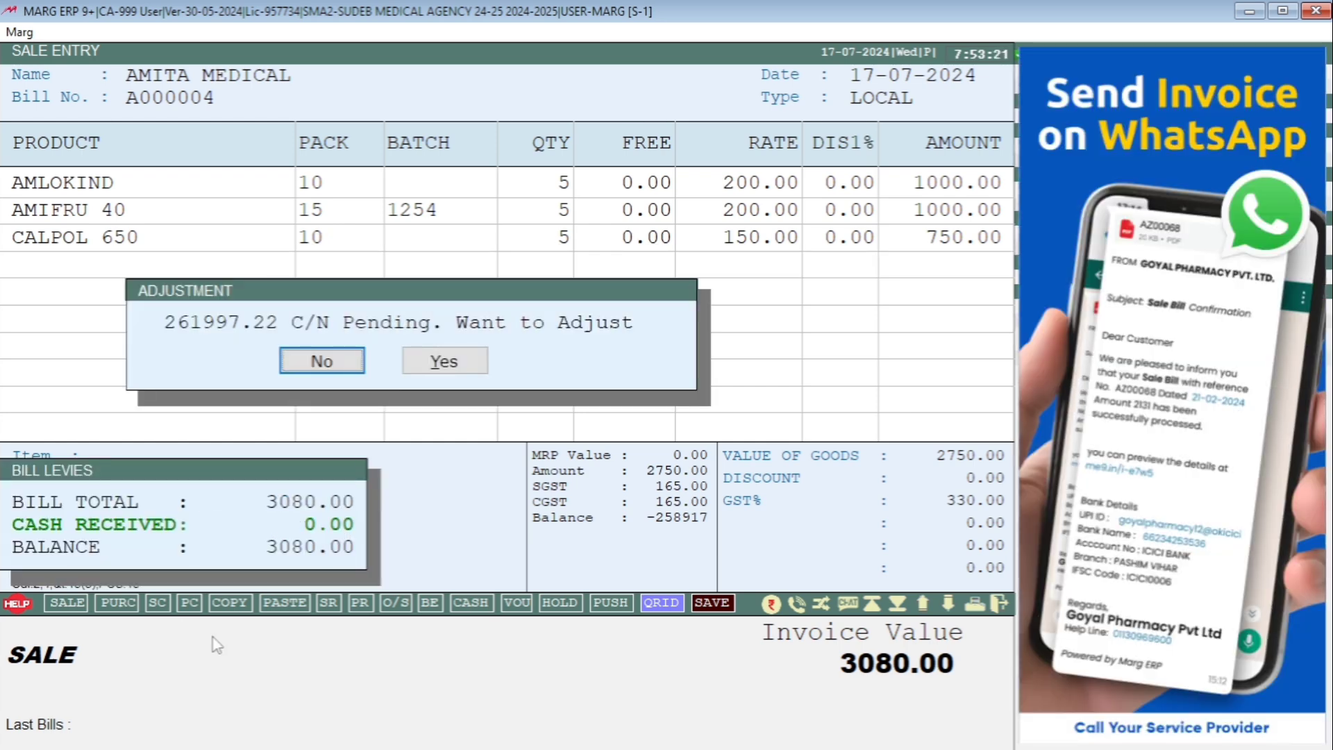
key(Return)
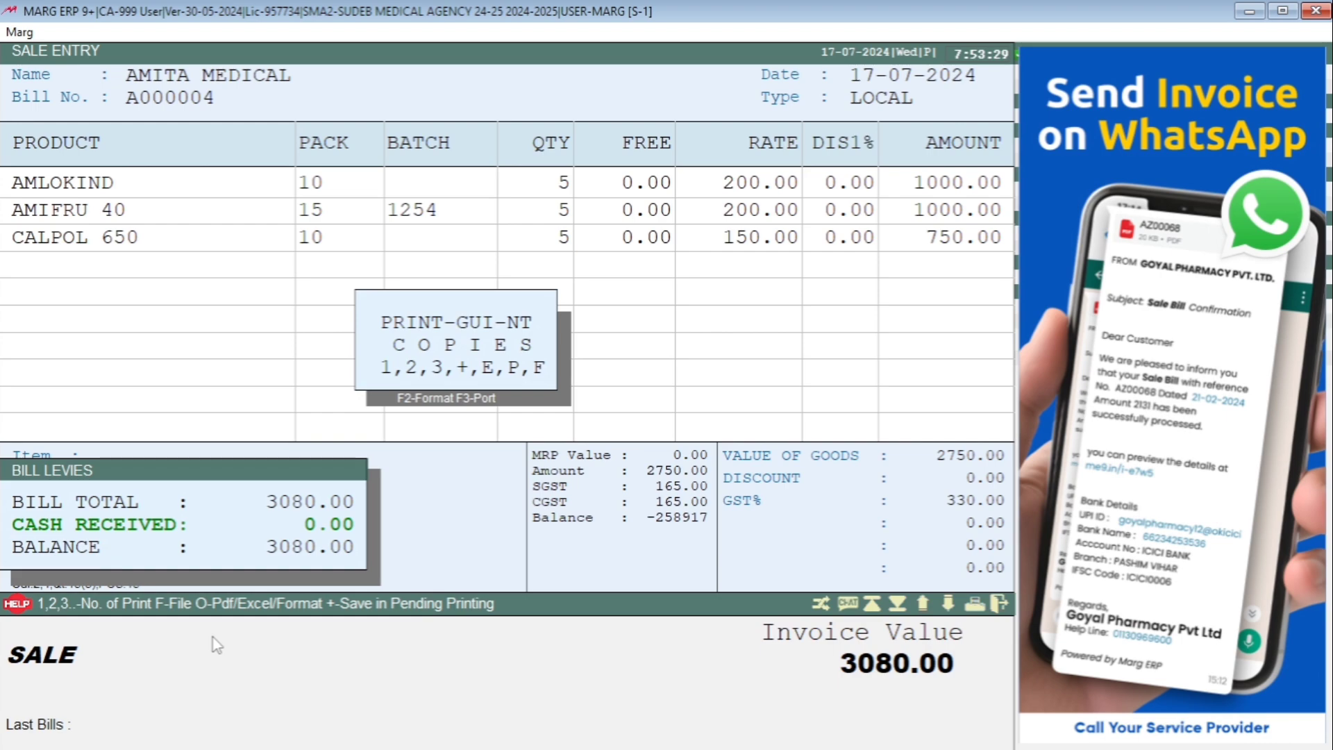
key(Escape)
key(Escape)
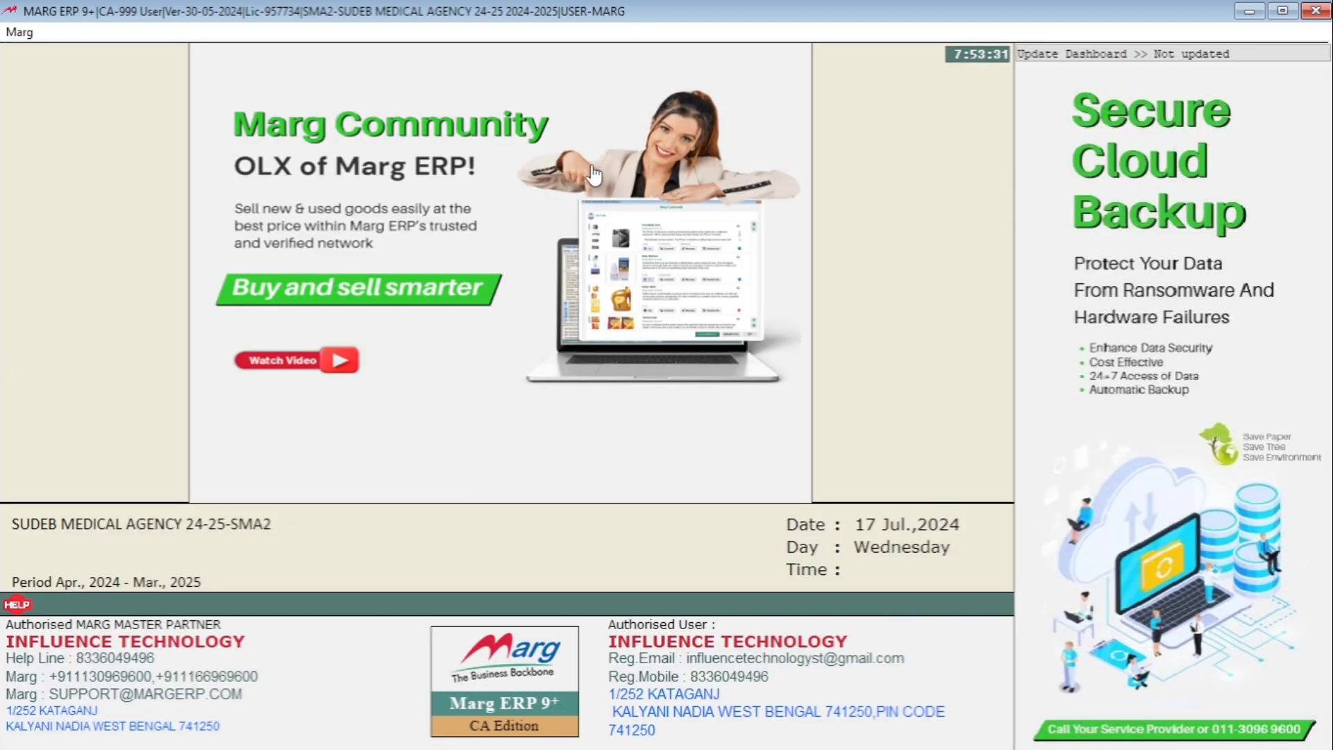
- Check the current stock of the KALYANI store for the billed items AMIFRU 40, AMLOKIND and CALPOL 650
click(529, 32)
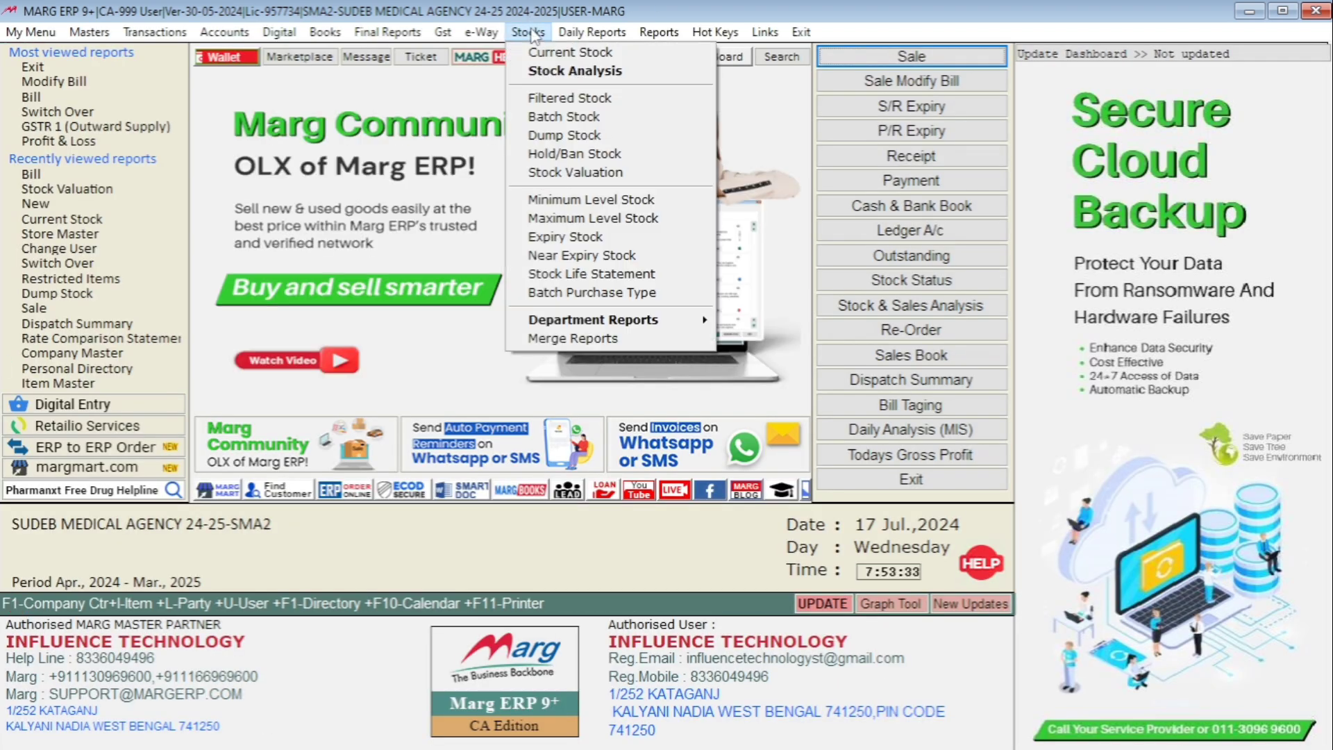
click(581, 55)
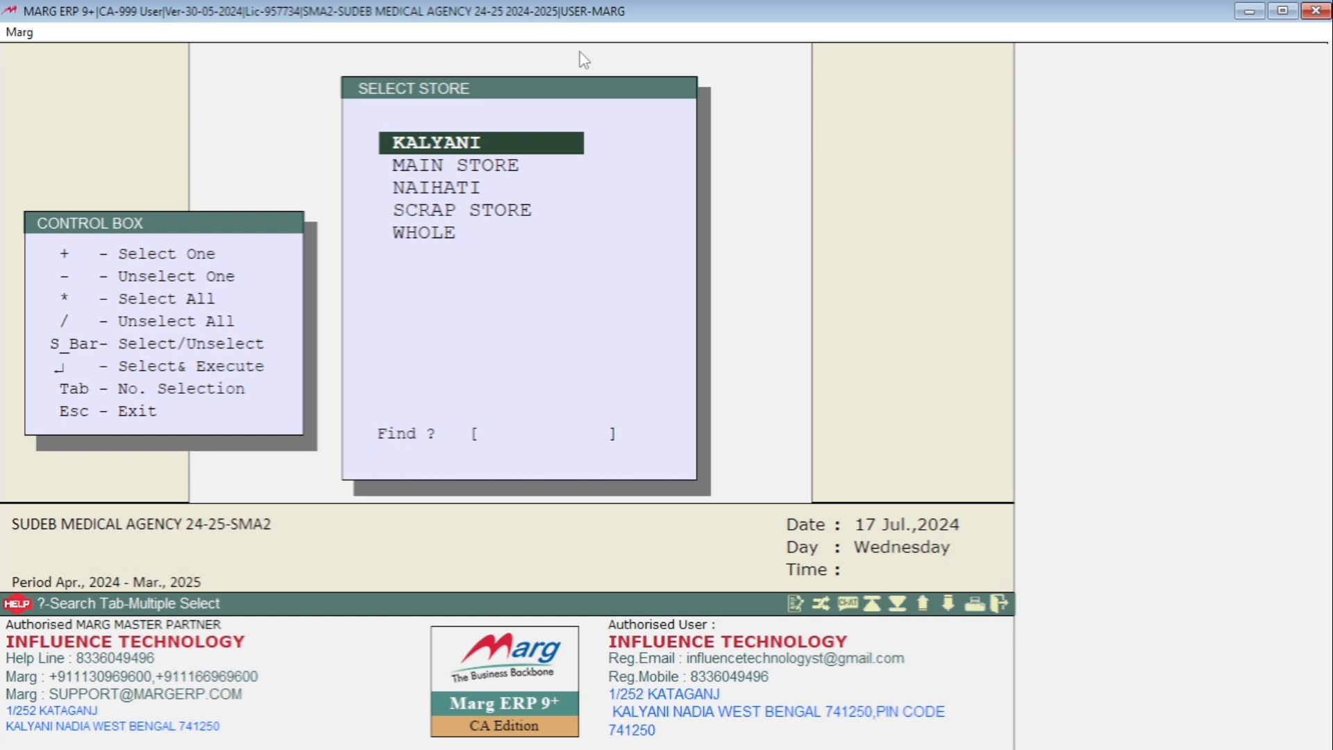
key(Return)
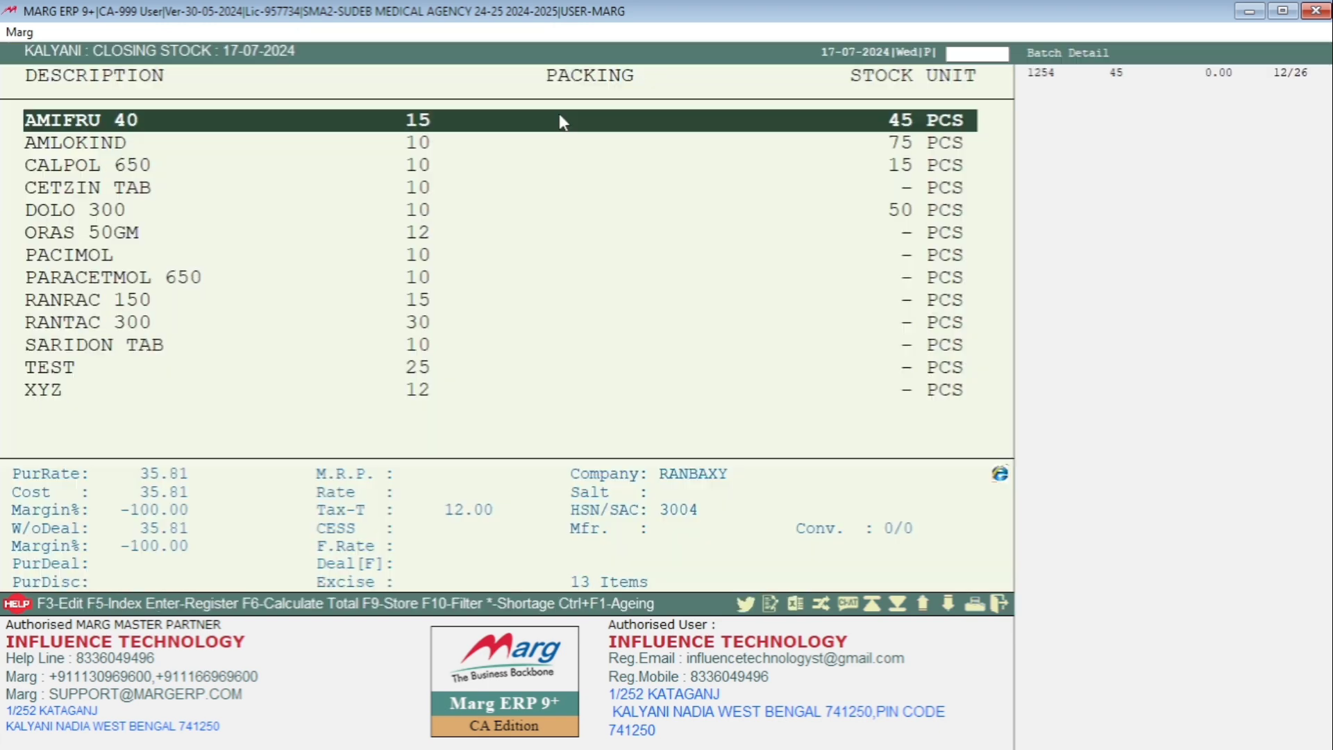
key(Down)
key(Down)
key(Down)
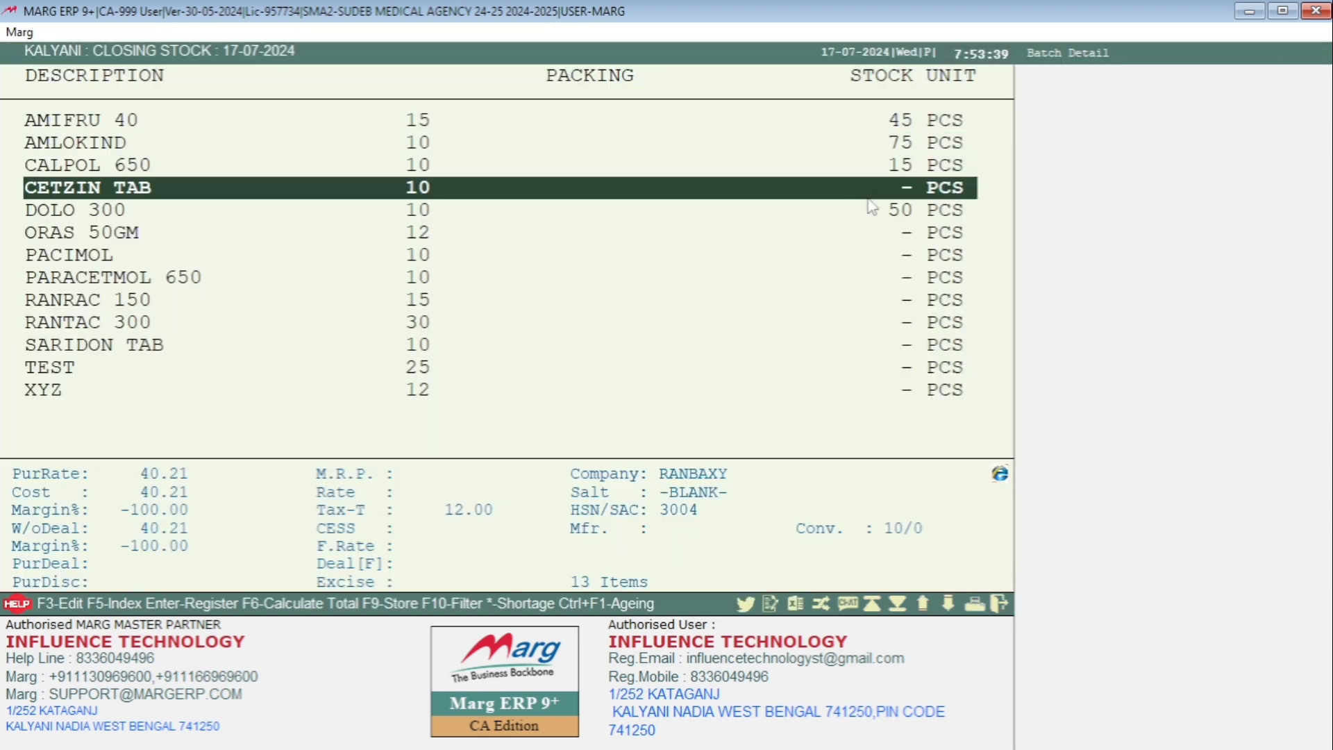
key(Escape)
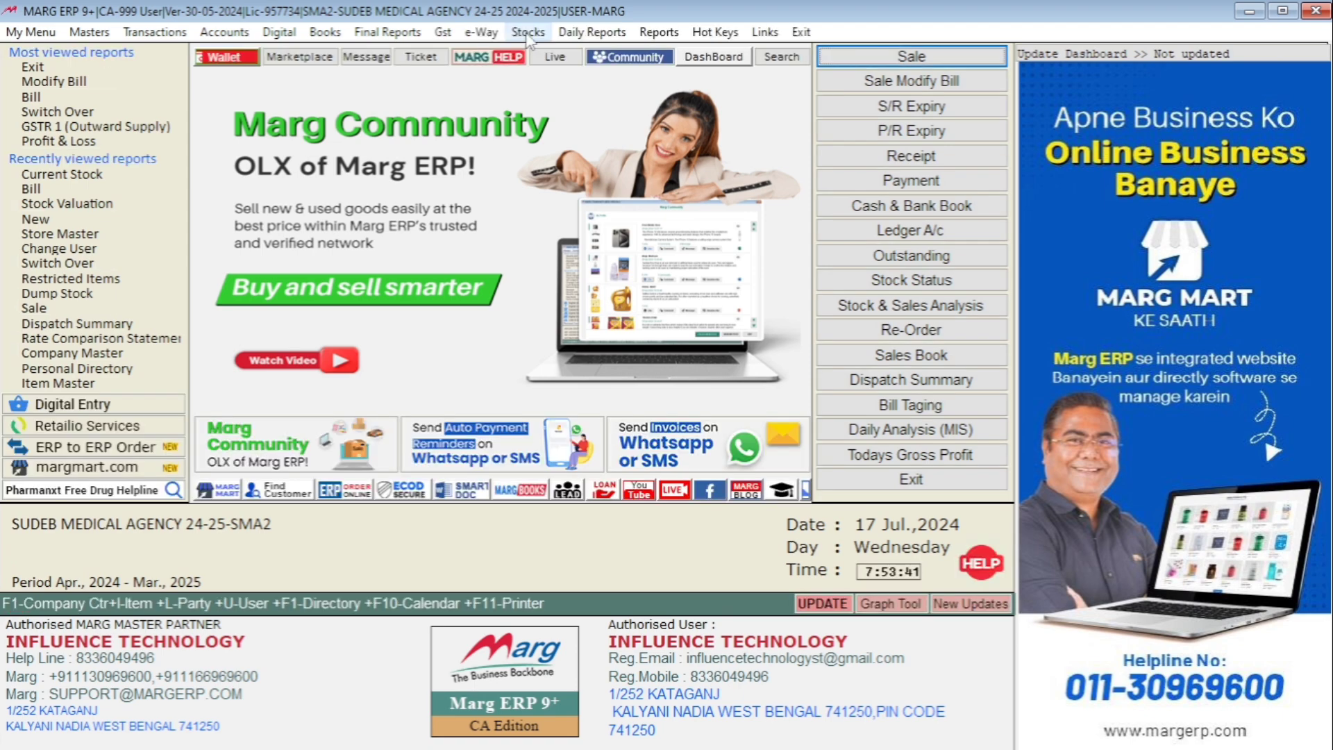
- Set up a batch-wise stock valuation of available stock for the KALYANI store as on 17-07-2024, valued on Pur. Rate
click(528, 32)
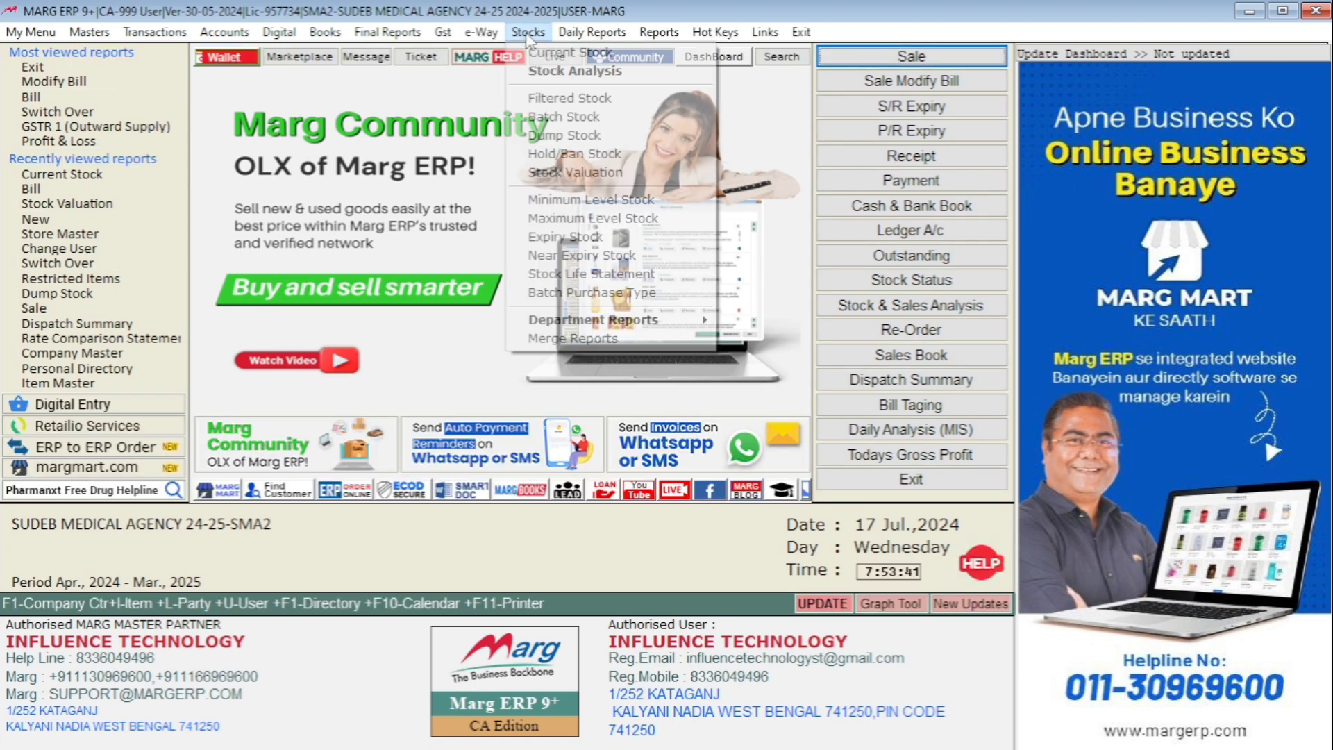
click(571, 175)
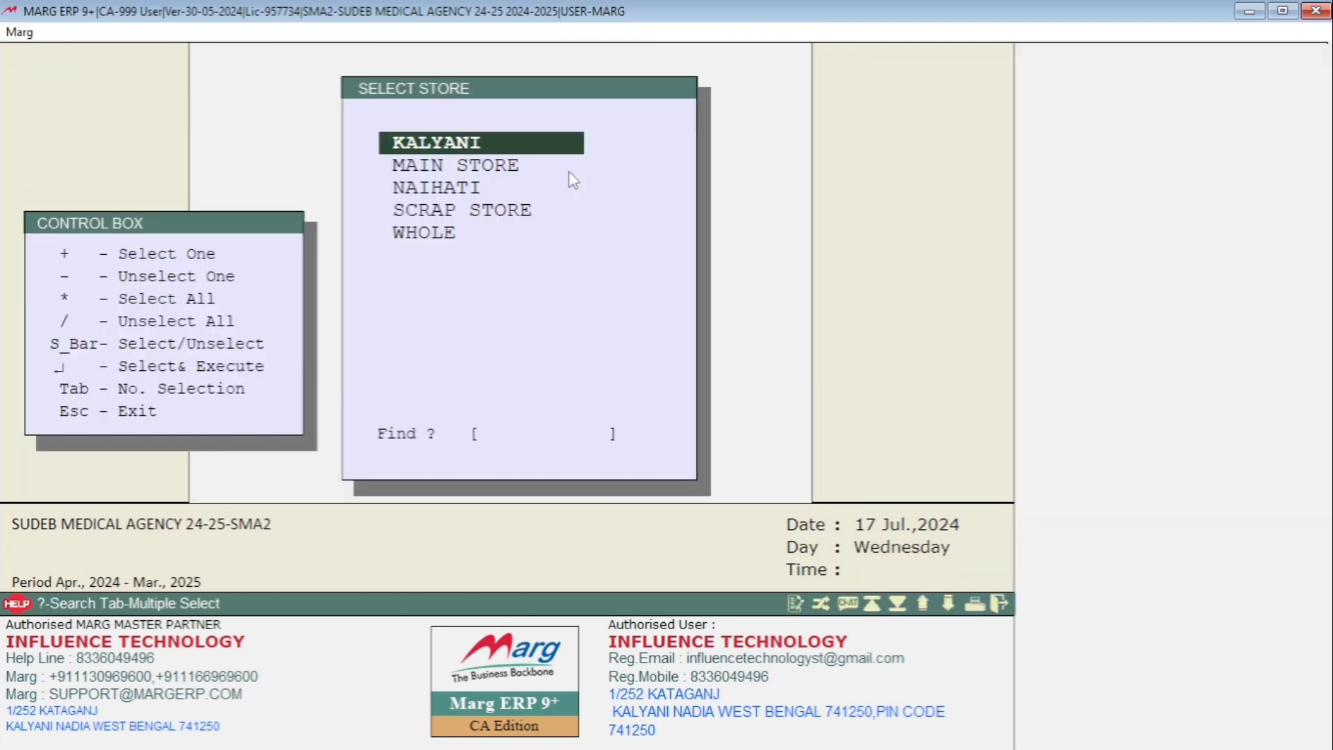
key(Return)
key(Return)
key(Return)
key(Return)
key(Return)
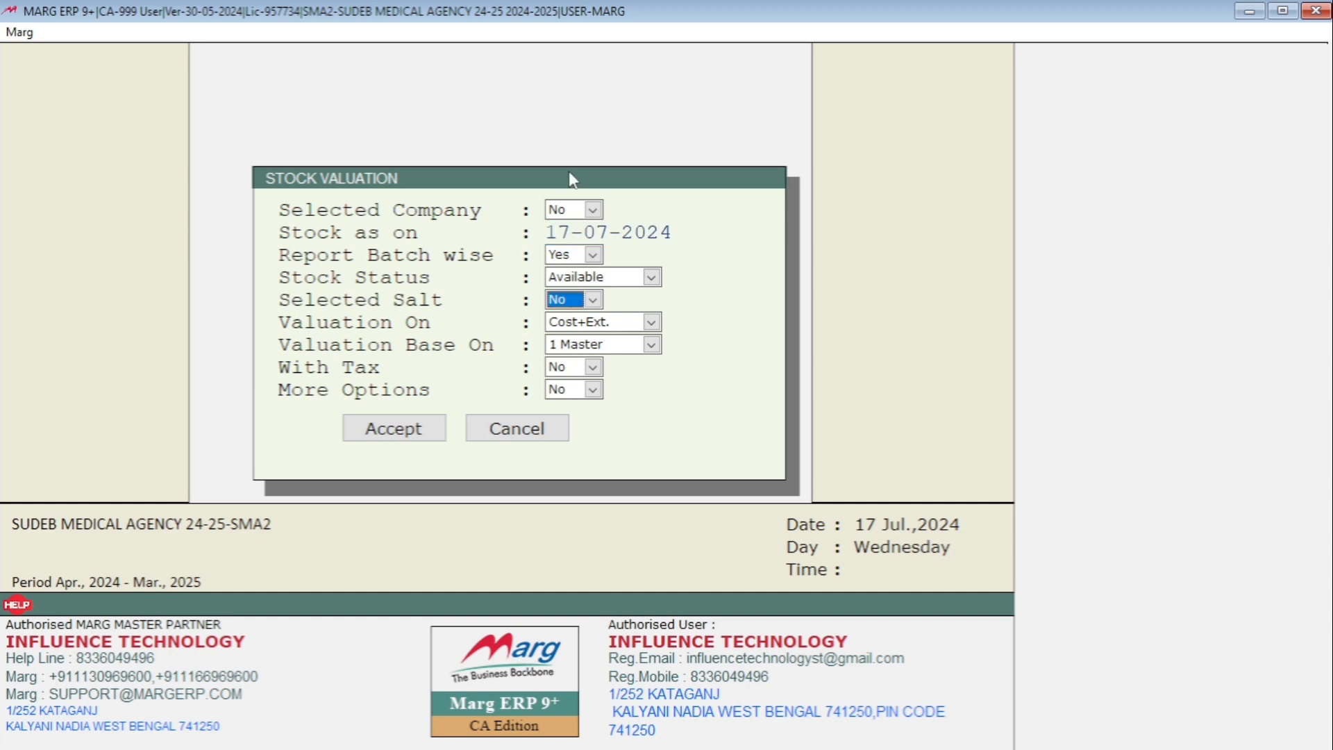
- Generate the KALYANI stock valuation report without tax and review each item's stock, rate and value
key(Return)
key(Down)
key(Return)
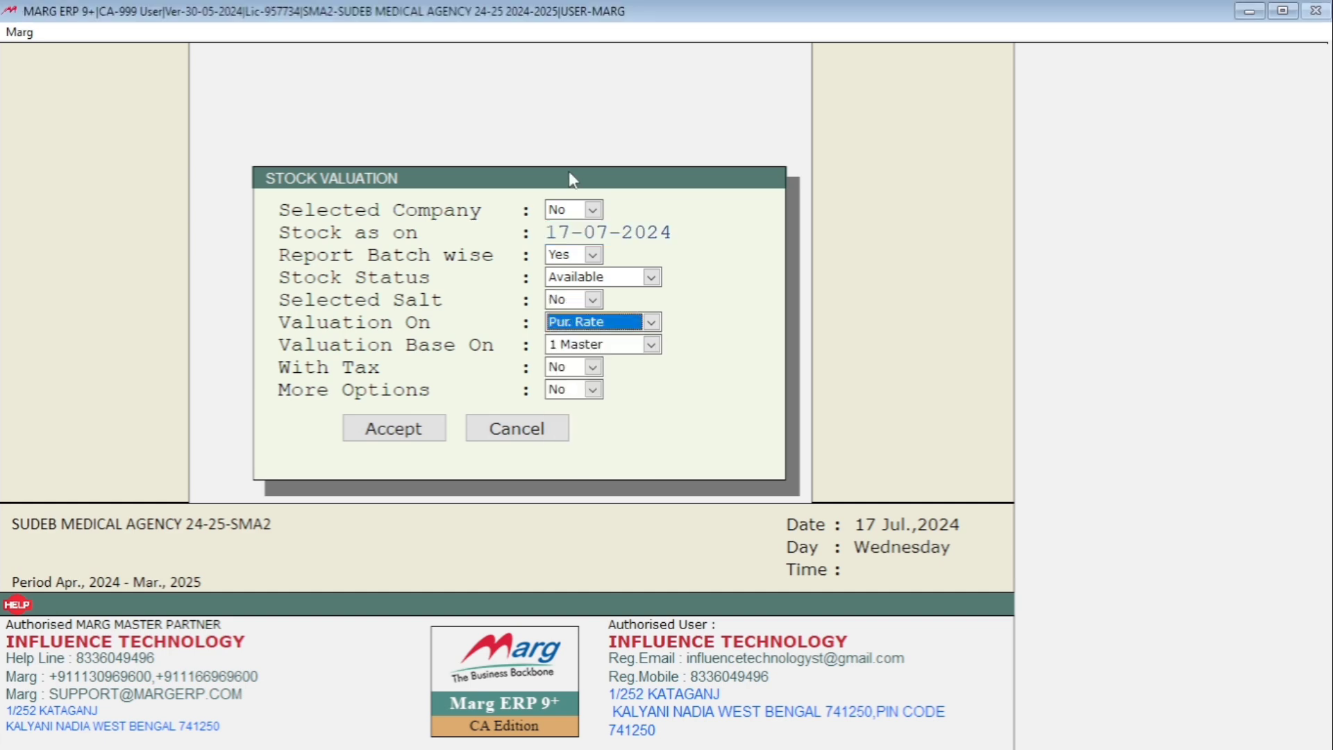
key(Return)
key(Return)
key(Return)
key(Return)
key(Return)
key(Down)
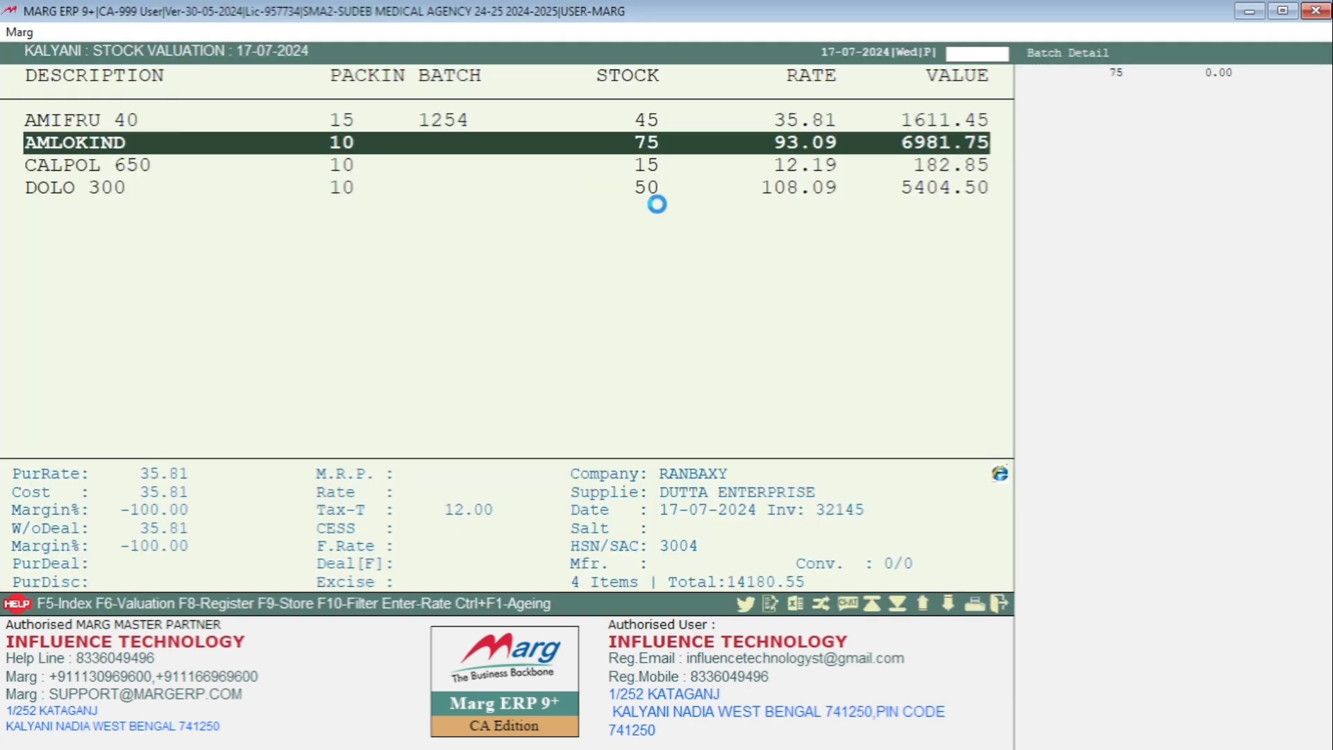
key(Down)
key(Down)
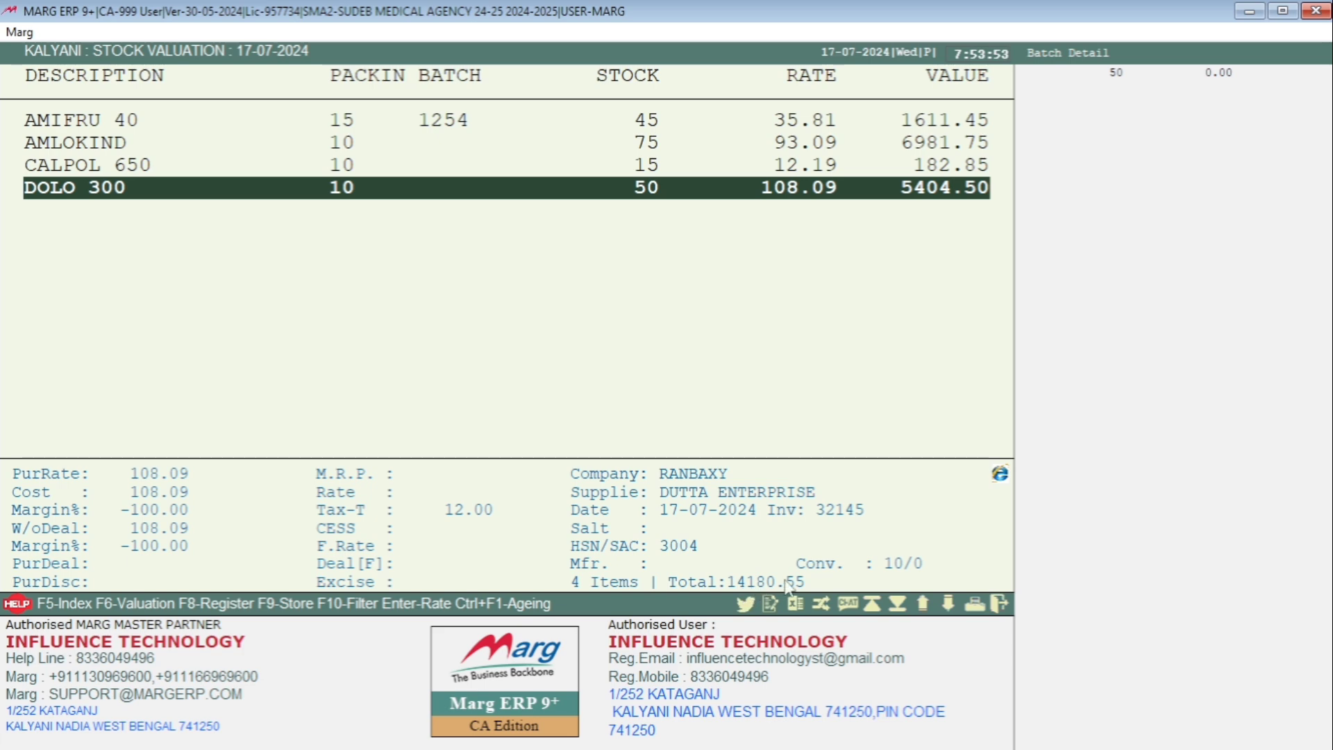